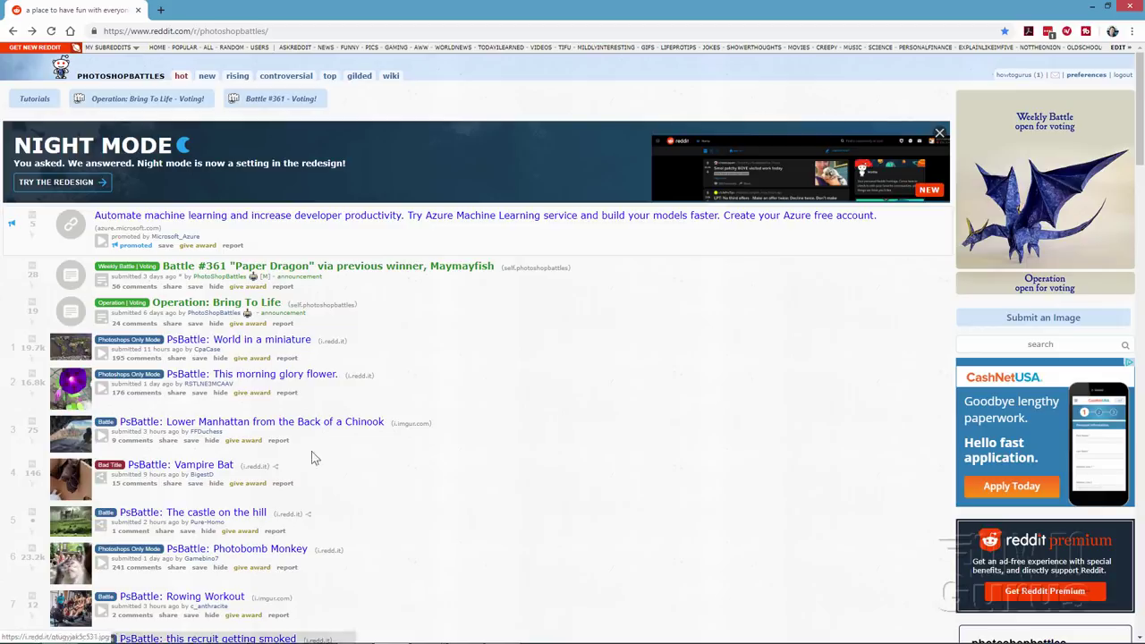
Step: Open the Battle #361 "Paper Dragon" thread from the subreddit listing in a new tab and look through to its comments
{"action": "scroll", "coordinate": [507, 370], "scroll_direction": "down", "scroll_amount": 4}
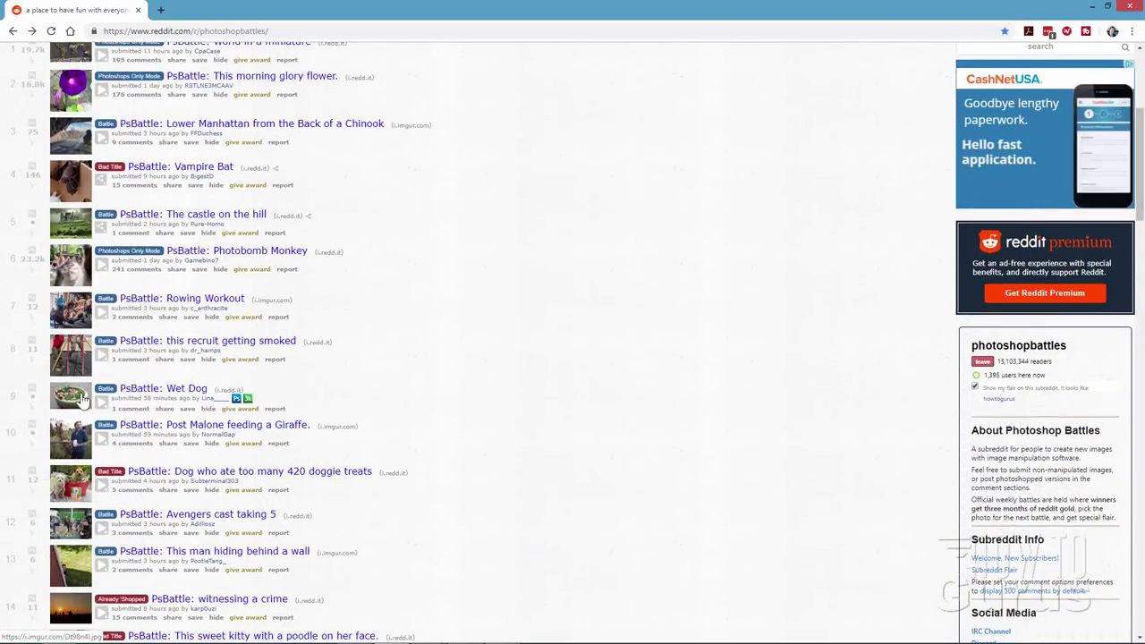
{"action": "scroll", "coordinate": [493, 258], "scroll_direction": "down", "scroll_amount": 1}
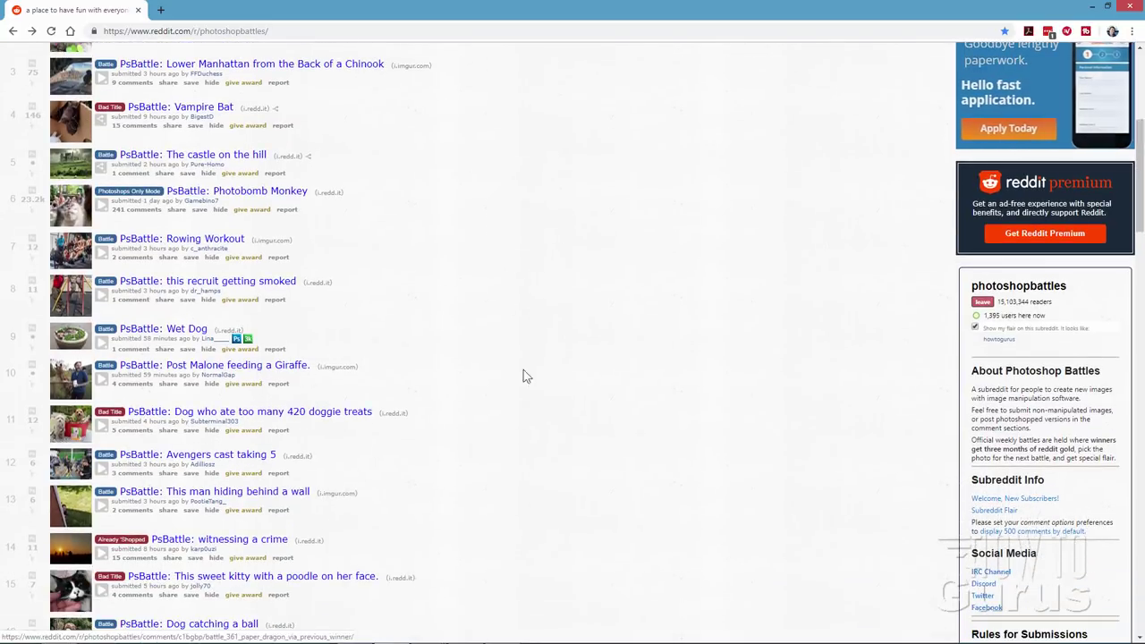
{"action": "scroll", "coordinate": [525, 367], "scroll_direction": "up", "scroll_amount": 5}
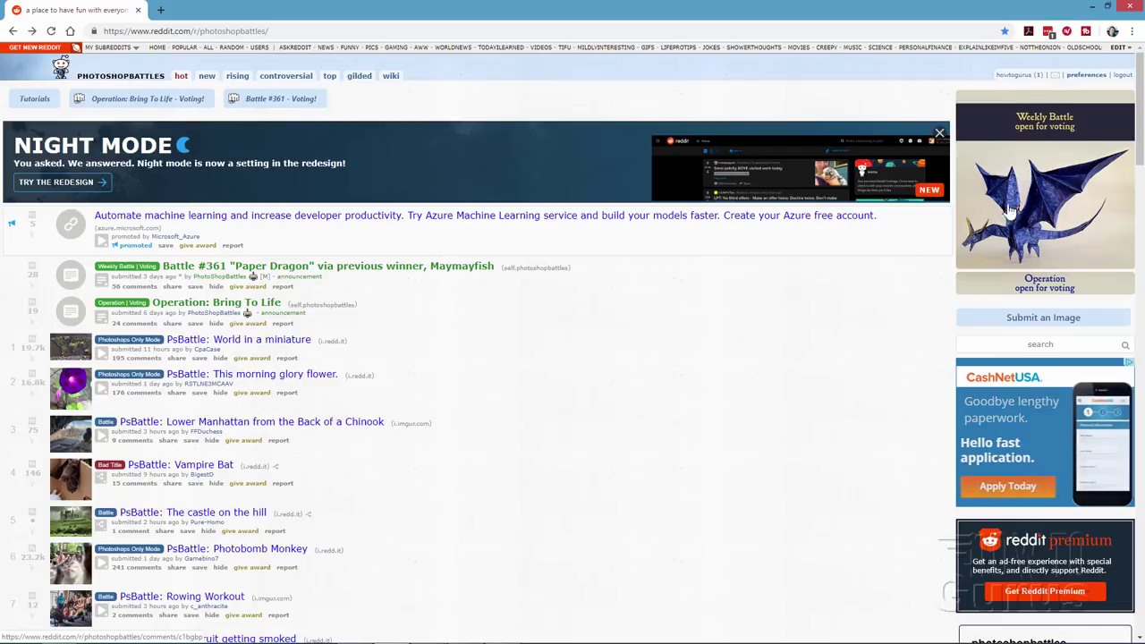
{"action": "right_click", "coordinate": [287, 270]}
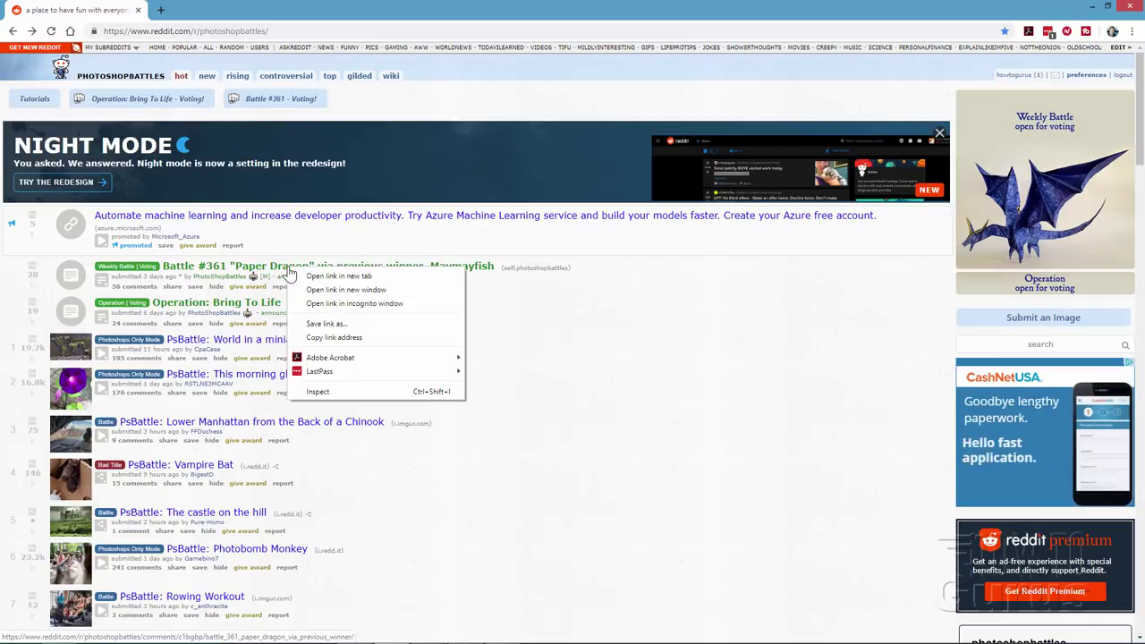
{"action": "left_click", "coordinate": [335, 276]}
{"action": "left_click", "coordinate": [208, 12]}
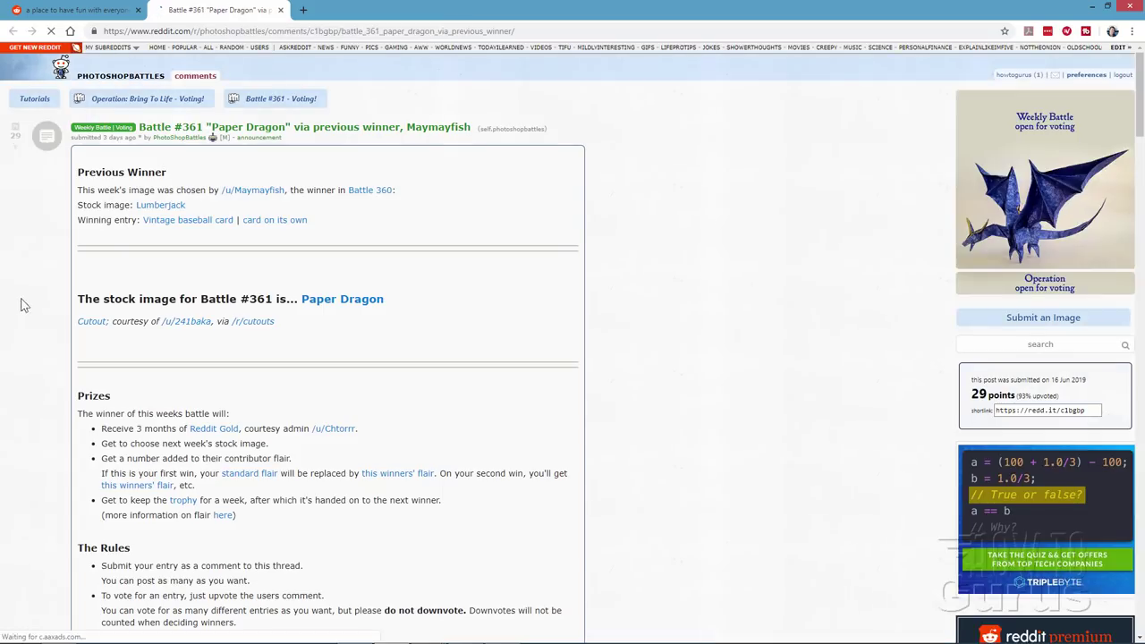
{"action": "scroll", "coordinate": [27, 238], "scroll_direction": "down", "scroll_amount": 10}
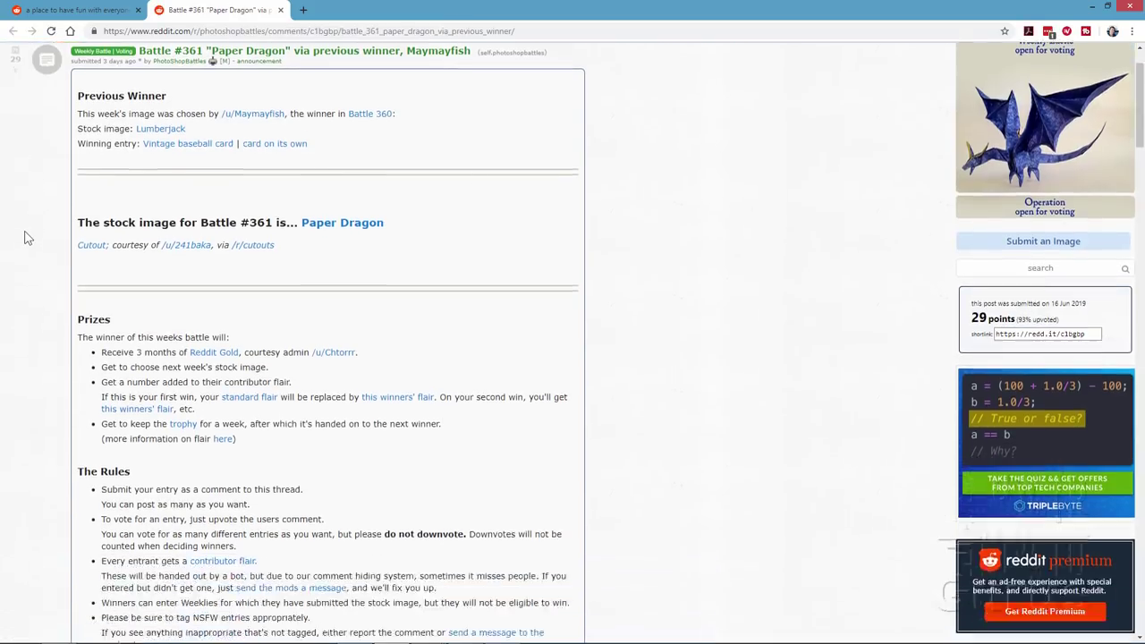
{"action": "scroll", "coordinate": [27, 237], "scroll_direction": "down", "scroll_amount": 2}
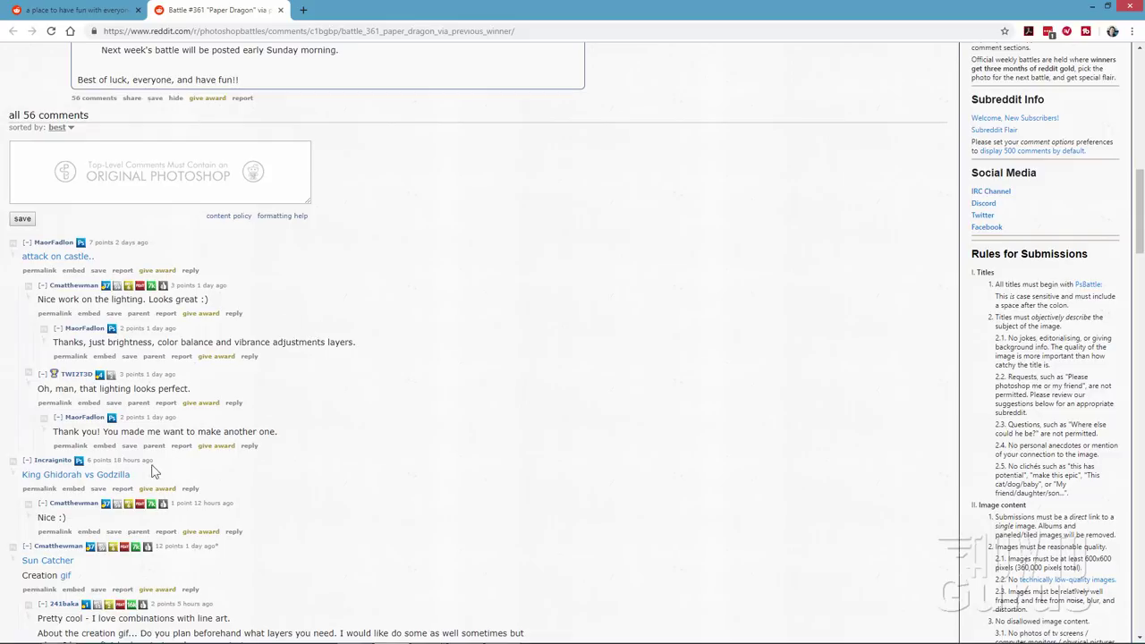
Step: View the "King Ghidorah vs Godzilla" entry in a new tab and close it again
{"action": "right_click", "coordinate": [76, 482]}
{"action": "left_click", "coordinate": [99, 485]}
{"action": "left_click", "coordinate": [371, 14]}
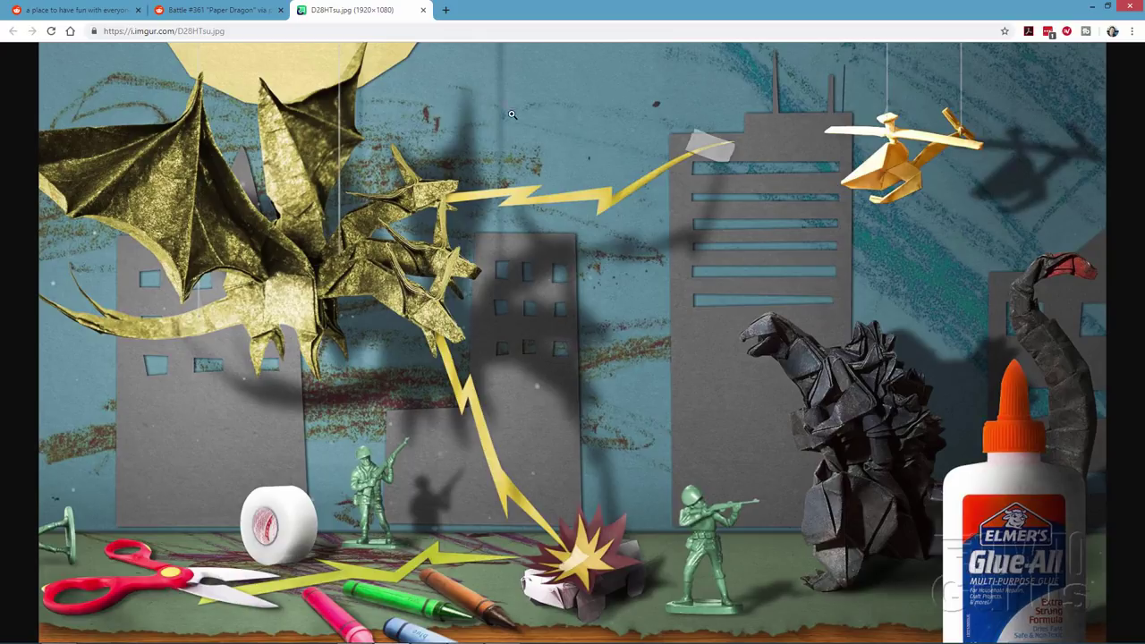
{"action": "left_click", "coordinate": [422, 11]}
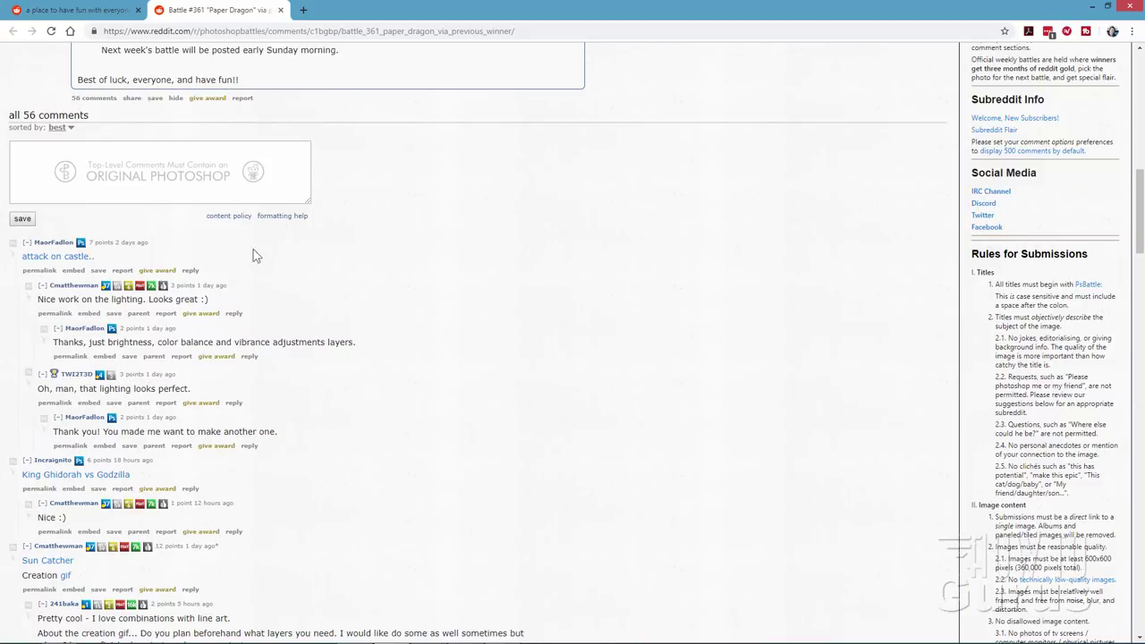
Step: View the "attack on castle.." entry in a new tab and close it again
{"action": "right_click", "coordinate": [75, 260]}
{"action": "left_click", "coordinate": [100, 266]}
{"action": "left_click", "coordinate": [379, 14]}
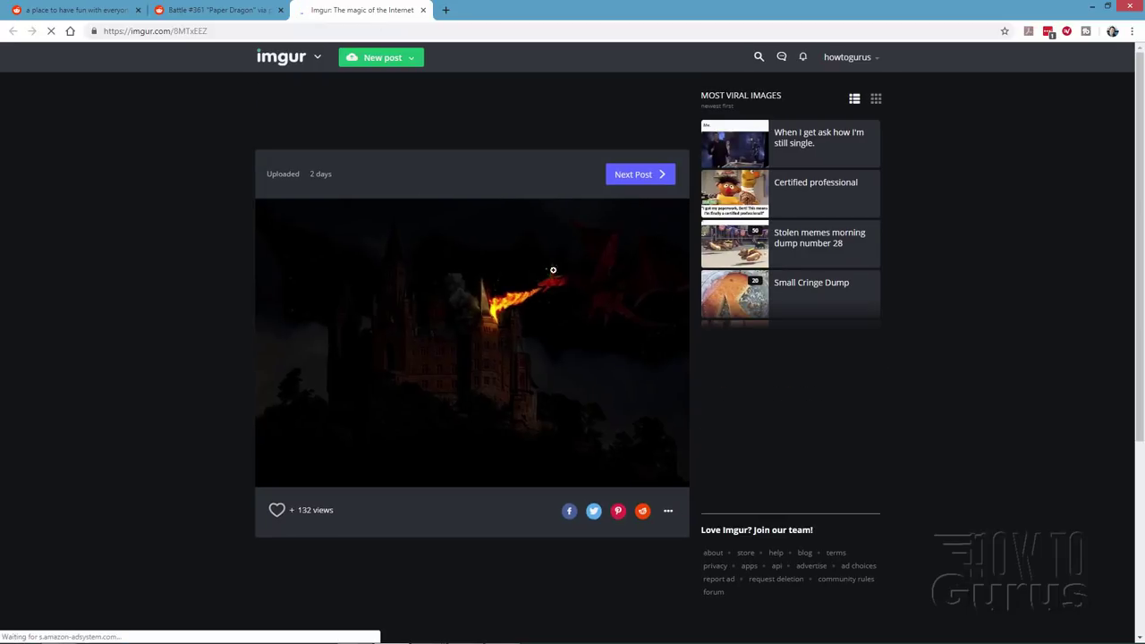
{"action": "left_click", "coordinate": [423, 10]}
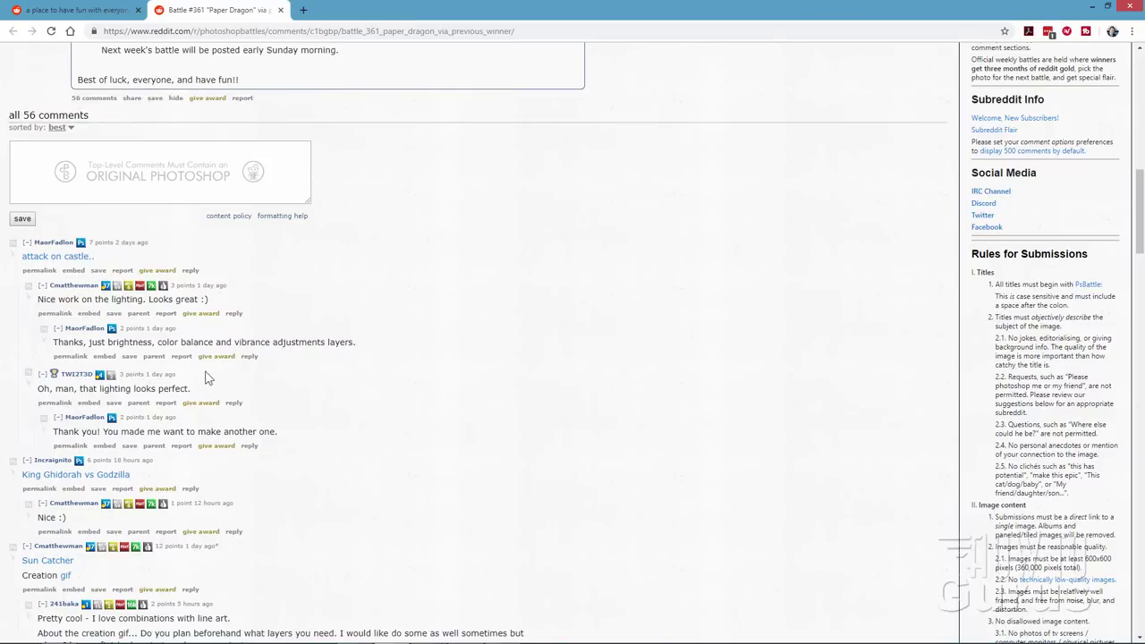
Step: View the "Sun Catcher" entry in a new tab and close it again
{"action": "scroll", "coordinate": [319, 316], "scroll_direction": "down", "scroll_amount": 3}
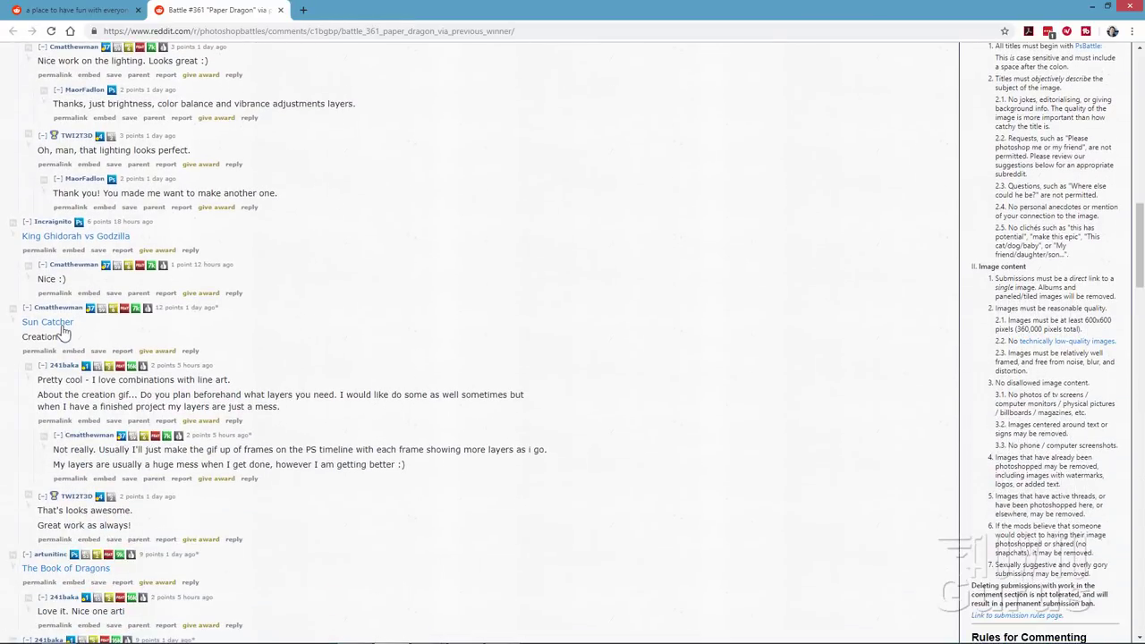
{"action": "right_click", "coordinate": [64, 331]}
{"action": "left_click", "coordinate": [76, 334]}
{"action": "left_click", "coordinate": [374, 15]}
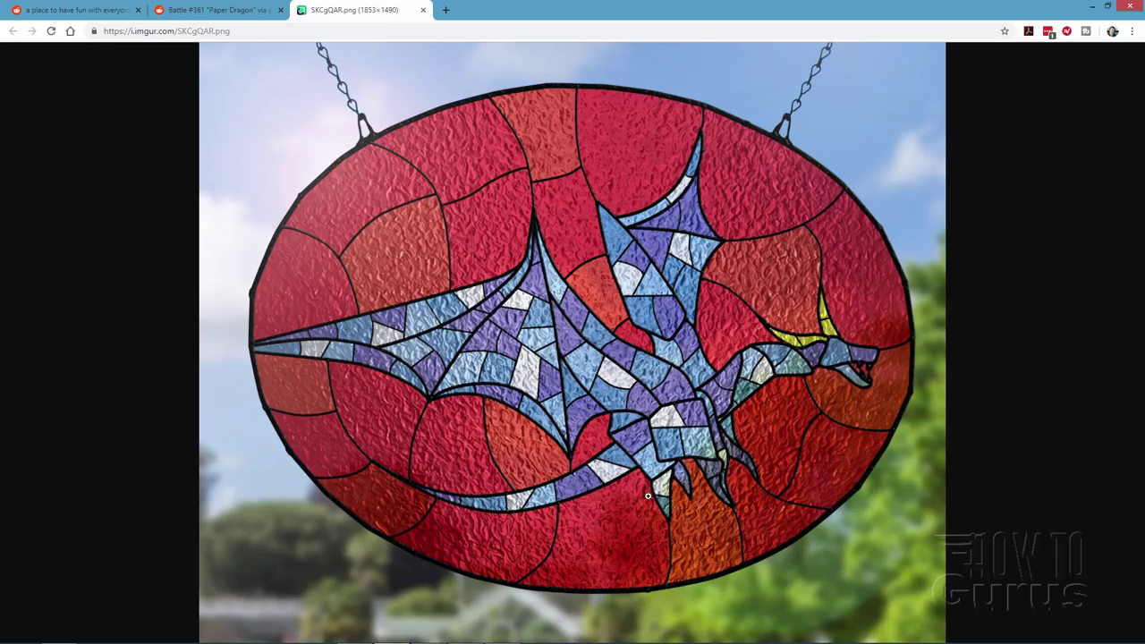
{"action": "left_click", "coordinate": [423, 10]}
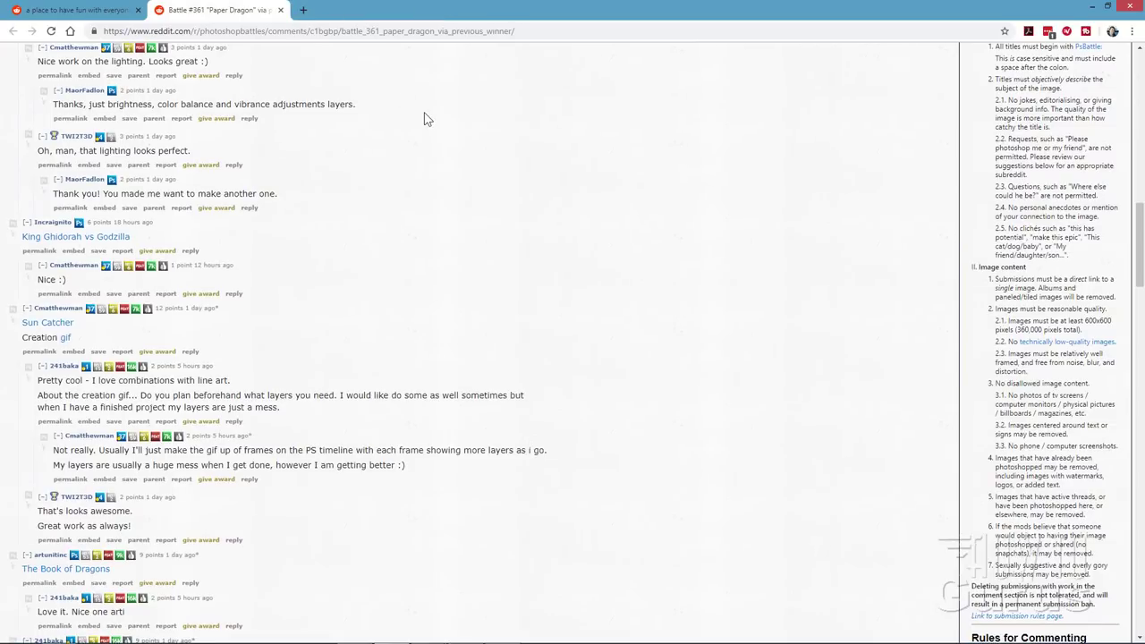
Step: Close the "Paper Dragon" battle thread to return to the subreddit listing
{"action": "scroll", "coordinate": [425, 116], "scroll_direction": "up", "scroll_amount": 6}
{"action": "scroll", "coordinate": [427, 117], "scroll_direction": "up", "scroll_amount": 10}
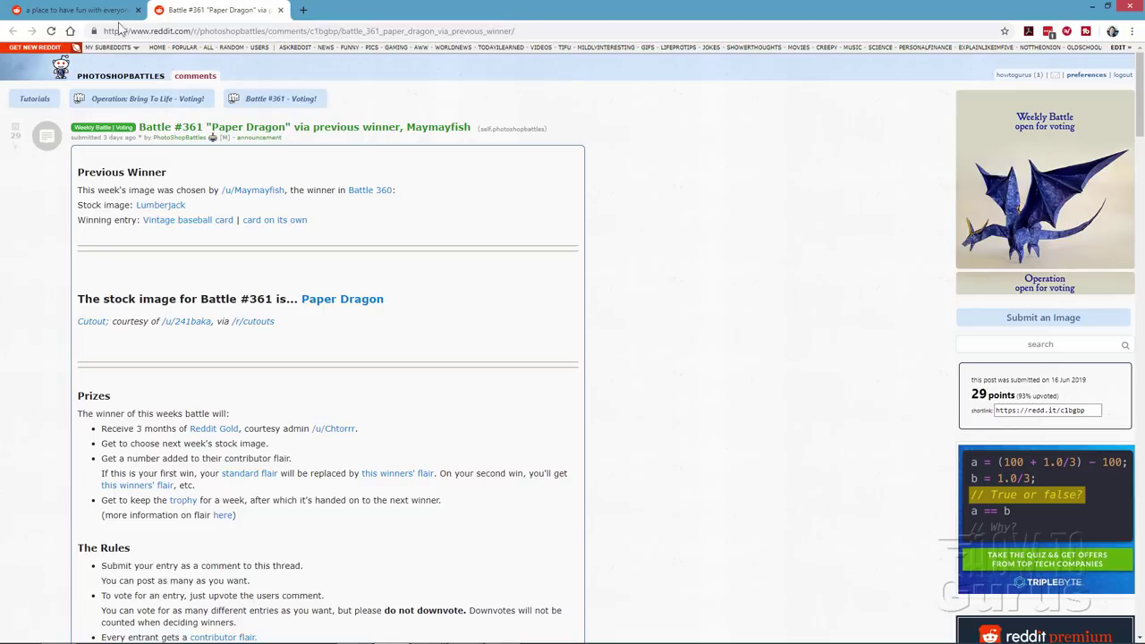
{"action": "left_click", "coordinate": [281, 10]}
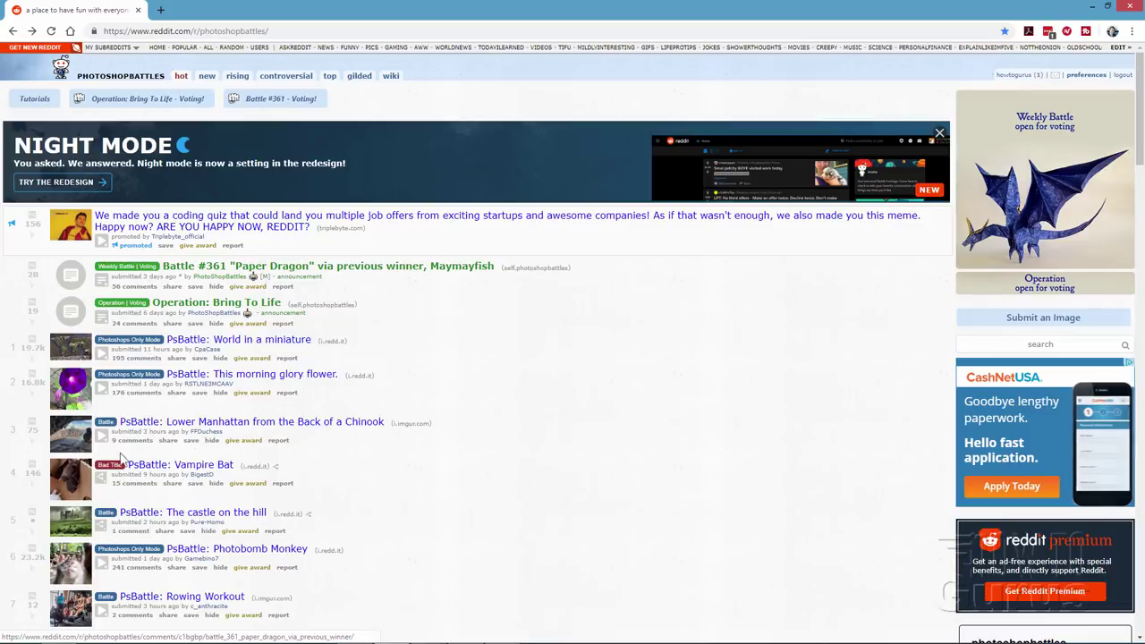
Step: Browse the PsBattle posts through to the third page of the subreddit listing
{"action": "scroll", "coordinate": [297, 328], "scroll_direction": "down", "scroll_amount": 1}
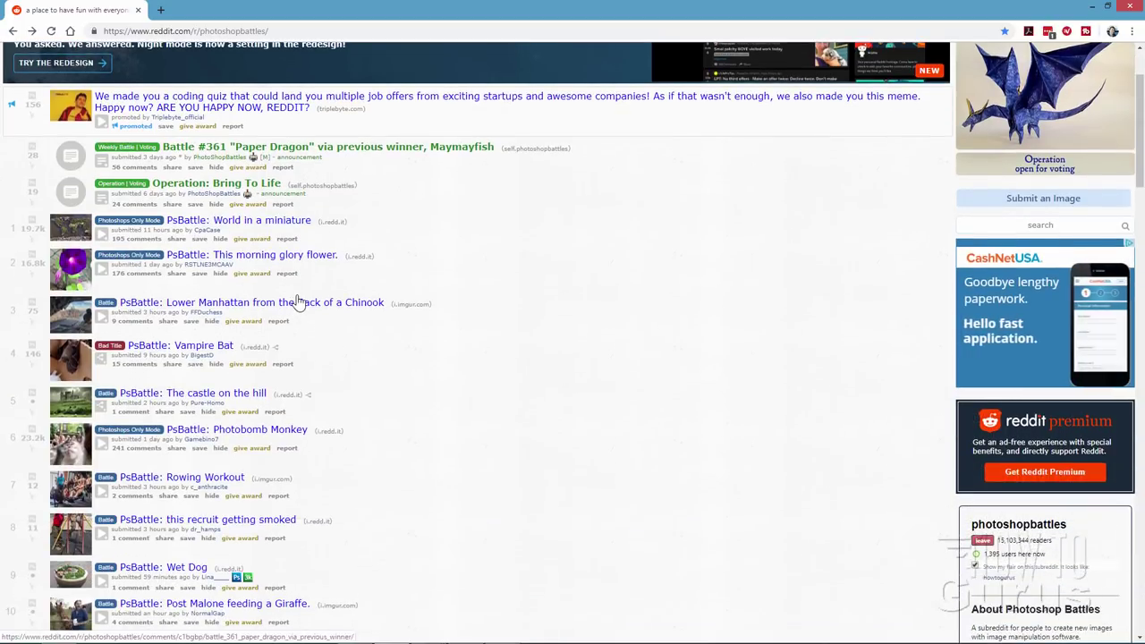
{"action": "scroll", "coordinate": [430, 227], "scroll_direction": "down", "scroll_amount": 2}
{"action": "scroll", "coordinate": [358, 230], "scroll_direction": "down", "scroll_amount": 5}
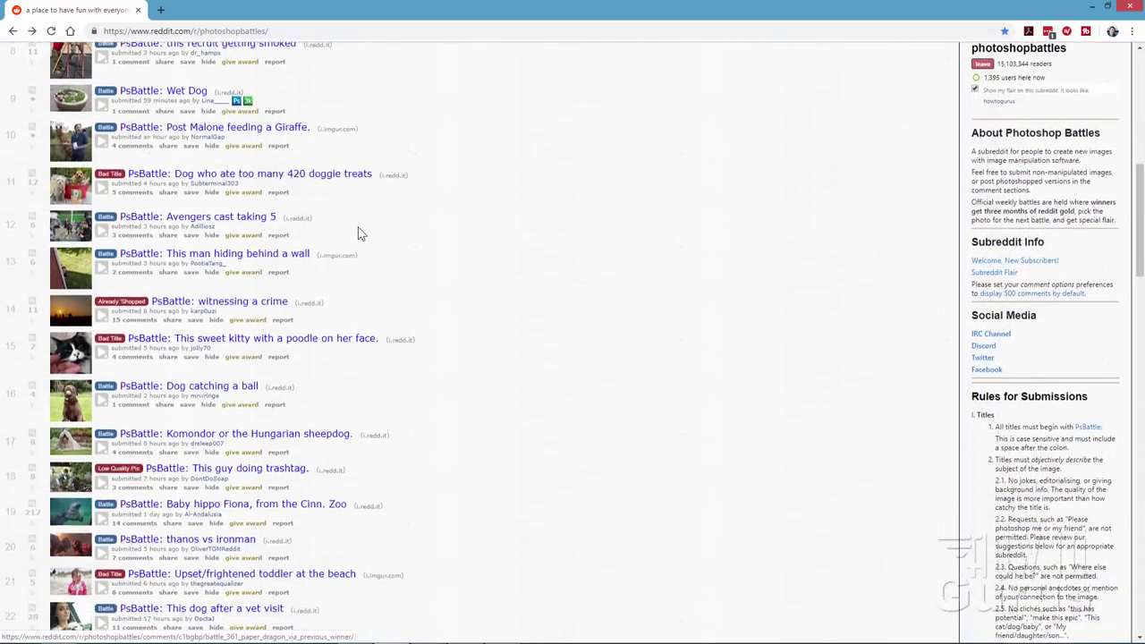
{"action": "scroll", "coordinate": [119, 167], "scroll_direction": "down", "scroll_amount": 3}
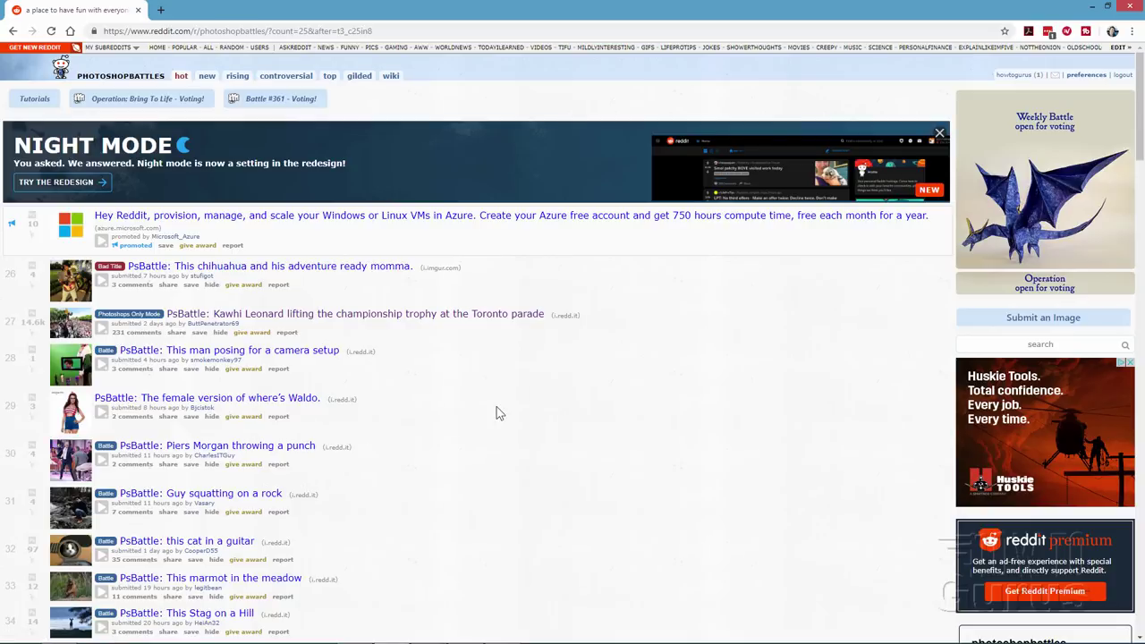
{"action": "scroll", "coordinate": [430, 396], "scroll_direction": "down", "scroll_amount": 3}
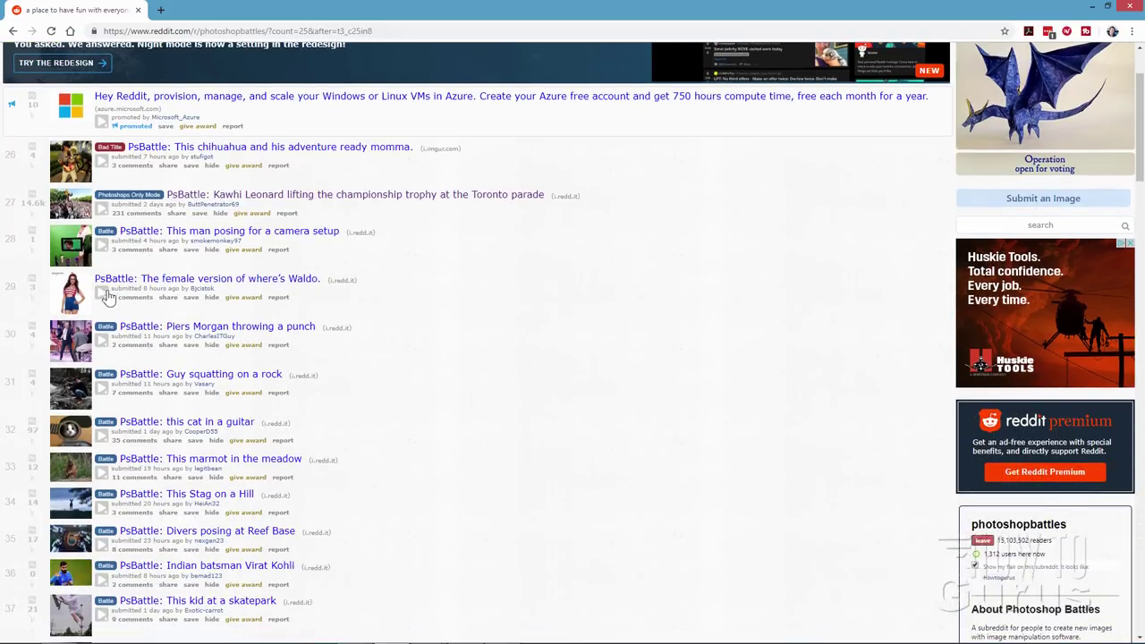
{"action": "scroll", "coordinate": [348, 347], "scroll_direction": "down", "scroll_amount": 10}
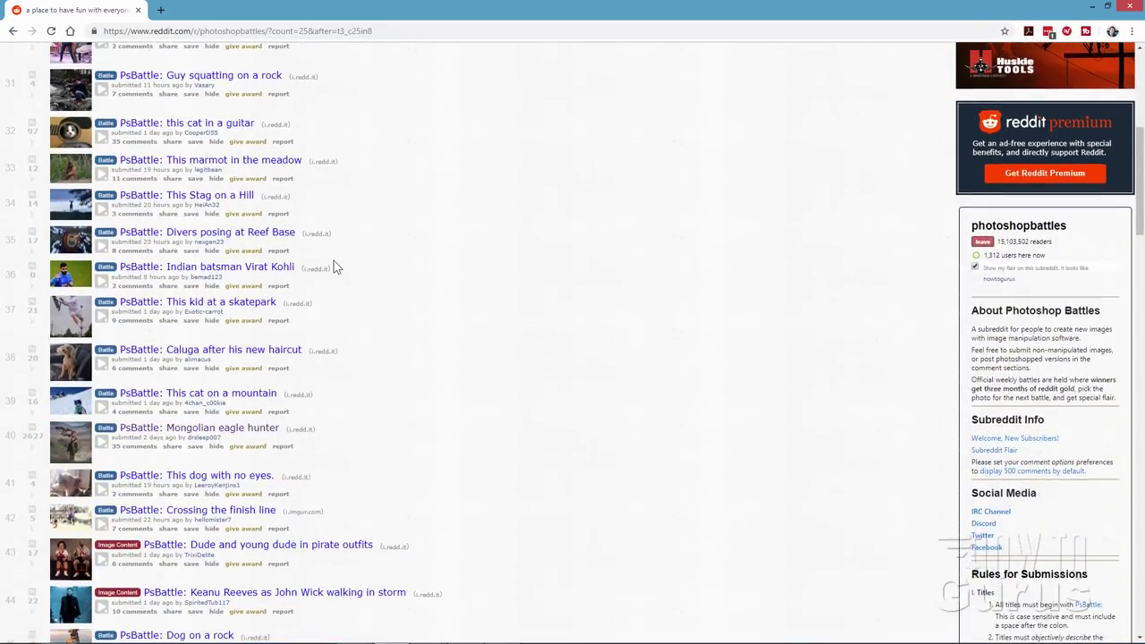
{"action": "scroll", "coordinate": [334, 261], "scroll_direction": "down", "scroll_amount": 1}
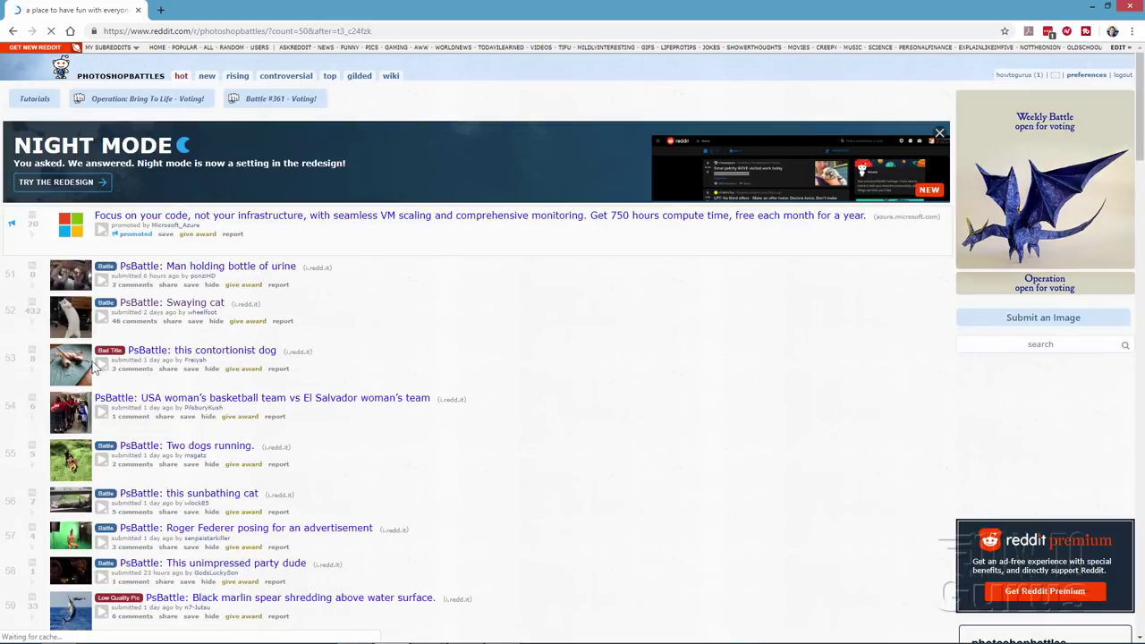
Step: View the source photo of "PsBattle: Swaying cat", return to the listing, and open that post's comments
{"action": "left_click", "coordinate": [190, 305]}
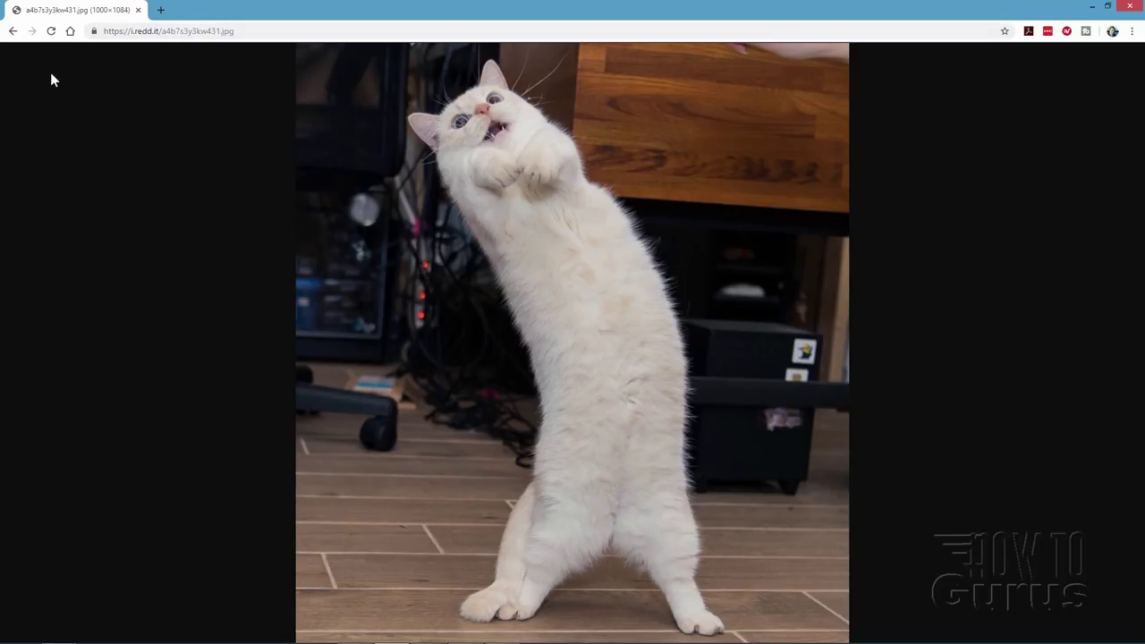
{"action": "left_click", "coordinate": [13, 31]}
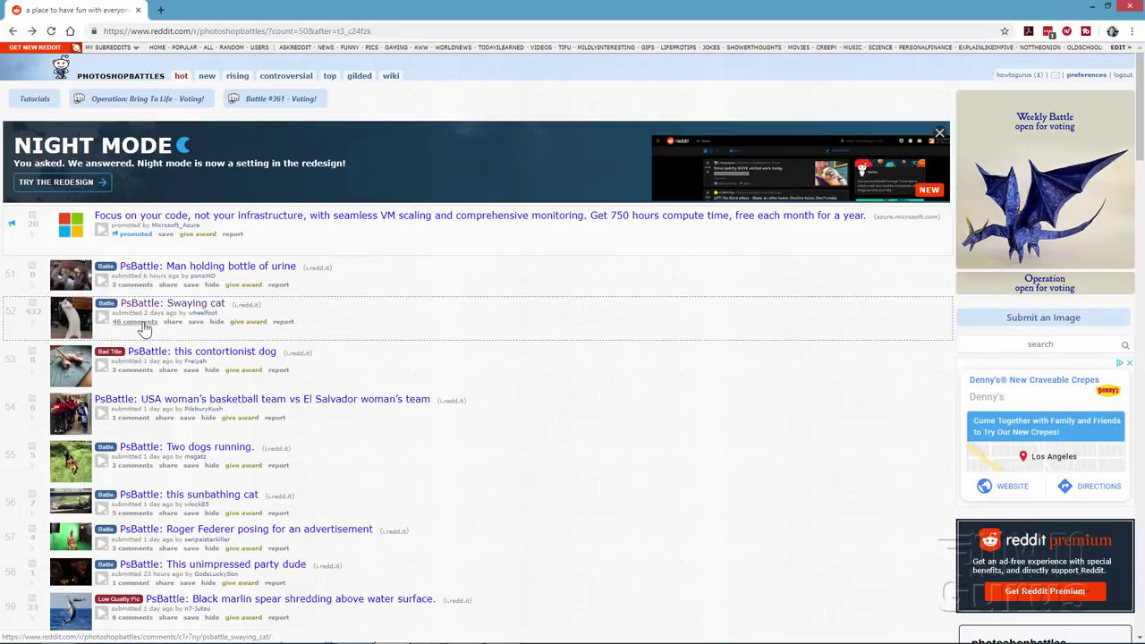
{"action": "left_click", "coordinate": [130, 324]}
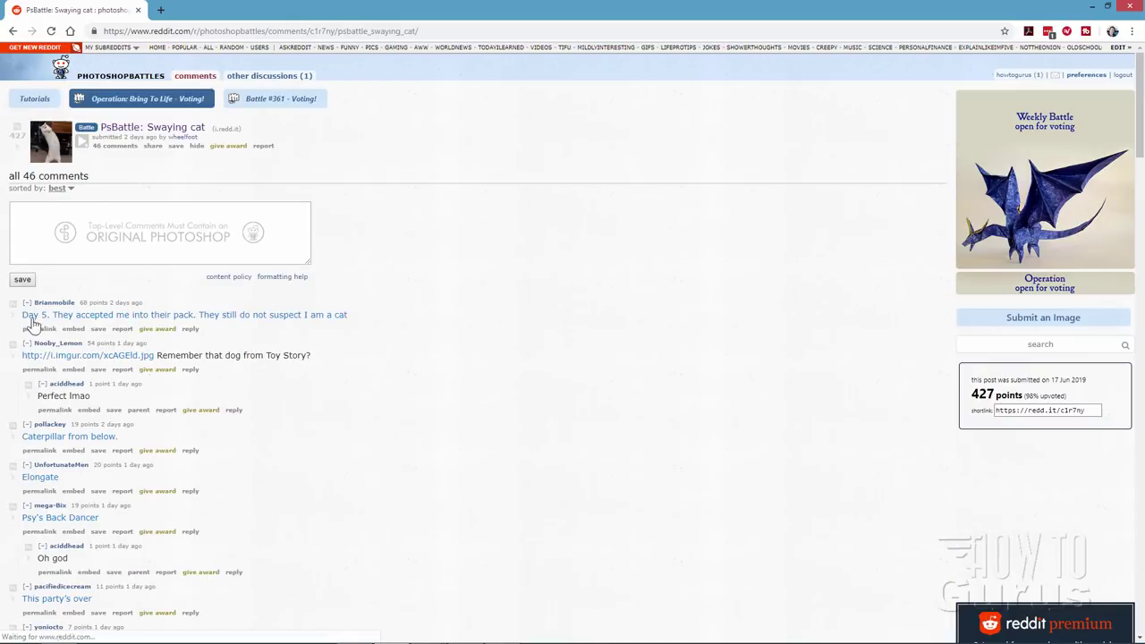
{"action": "scroll", "coordinate": [401, 268], "scroll_direction": "down", "scroll_amount": 2}
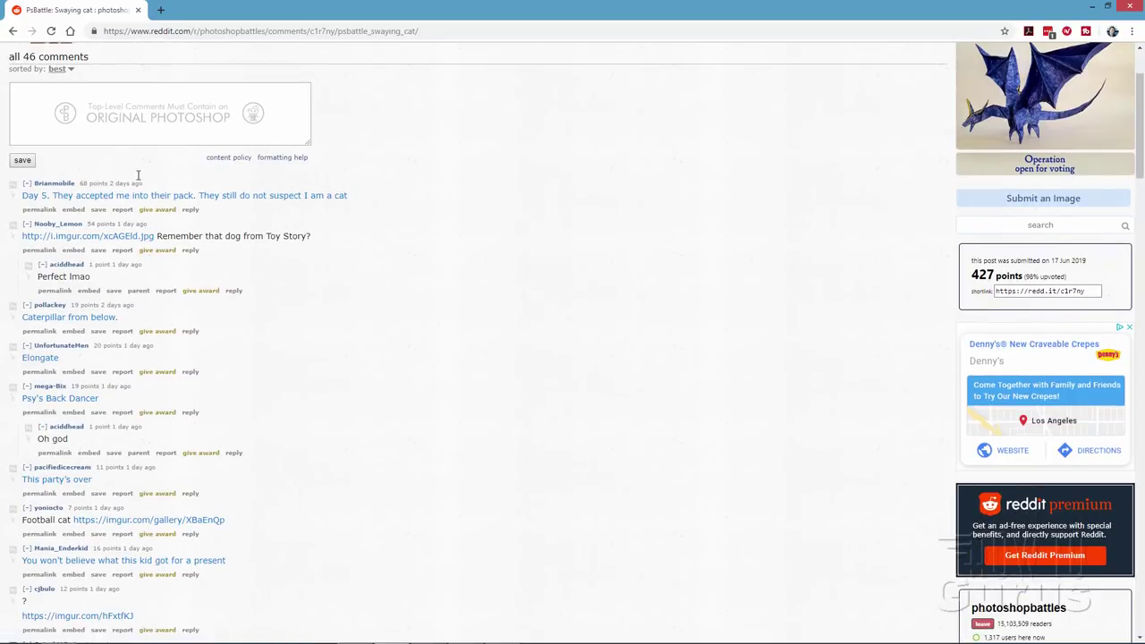
Step: Sort the comments of the "Swaying cat" post by new
{"action": "scroll", "coordinate": [253, 280], "scroll_direction": "up", "scroll_amount": 2}
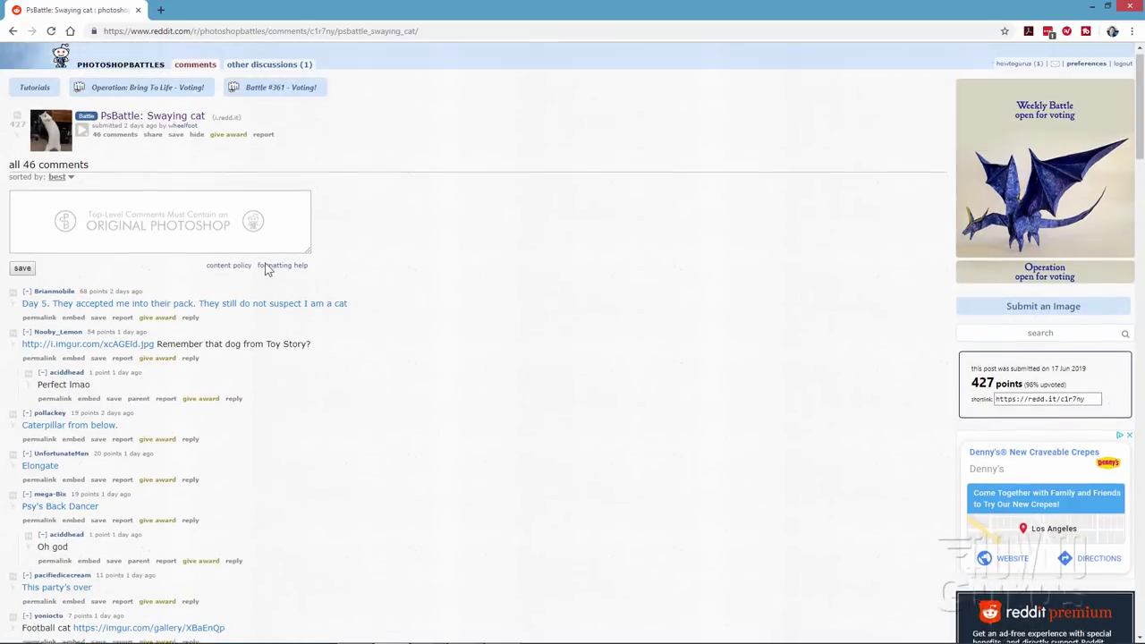
{"action": "left_click", "coordinate": [72, 190]}
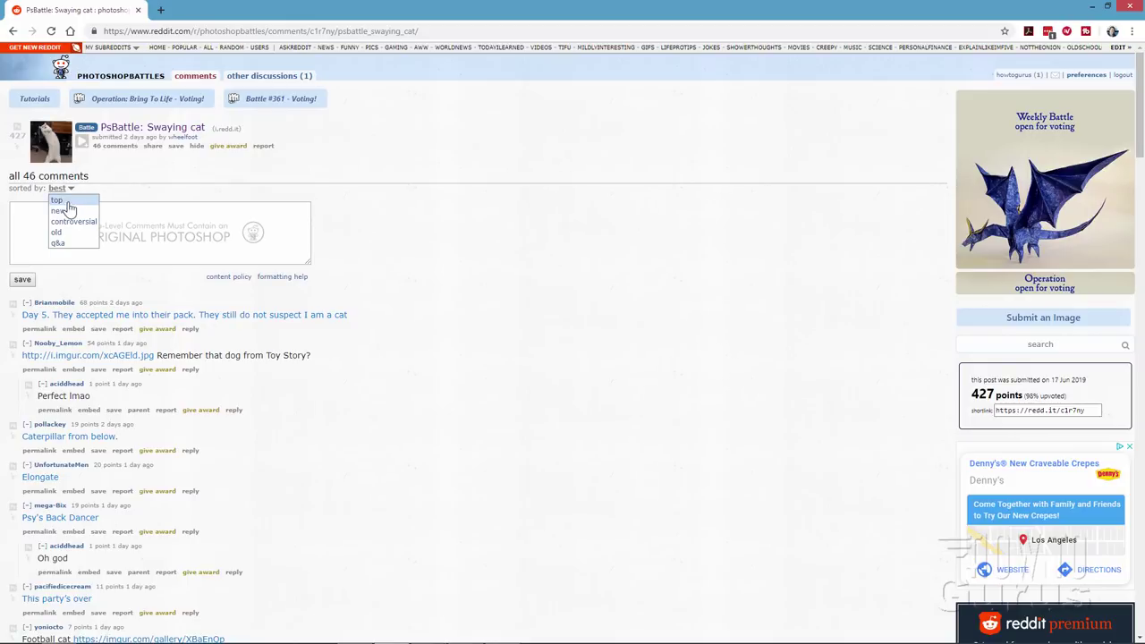
{"action": "left_click", "coordinate": [61, 211]}
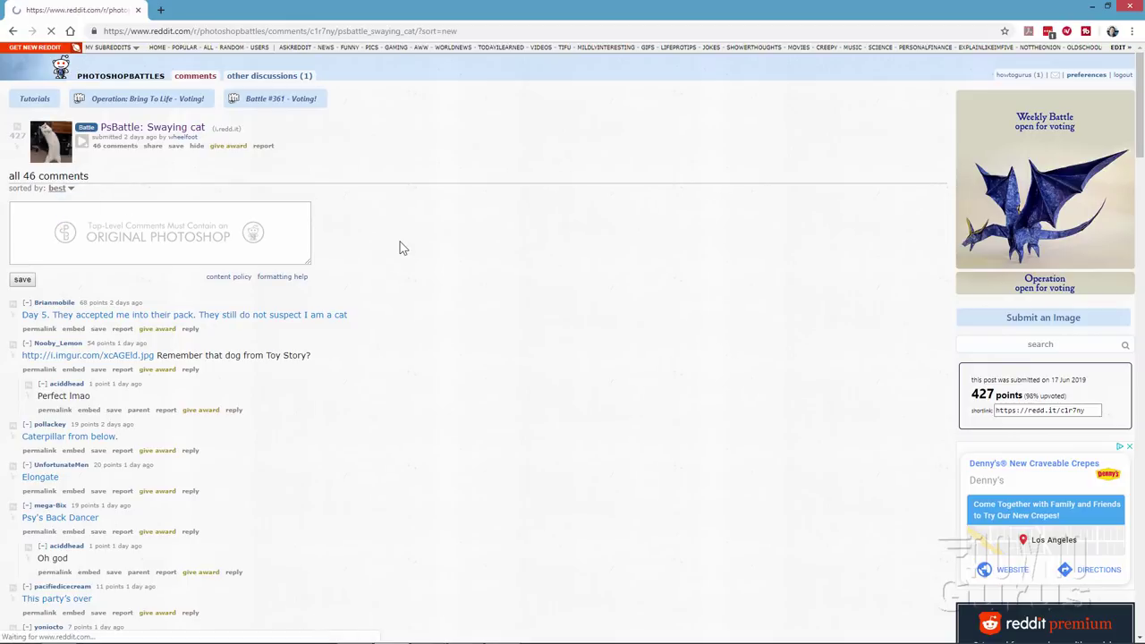
Step: Find and view the linked image of the "One cool cat" entry, and return to the comments
{"action": "scroll", "coordinate": [275, 269], "scroll_direction": "down", "scroll_amount": 1}
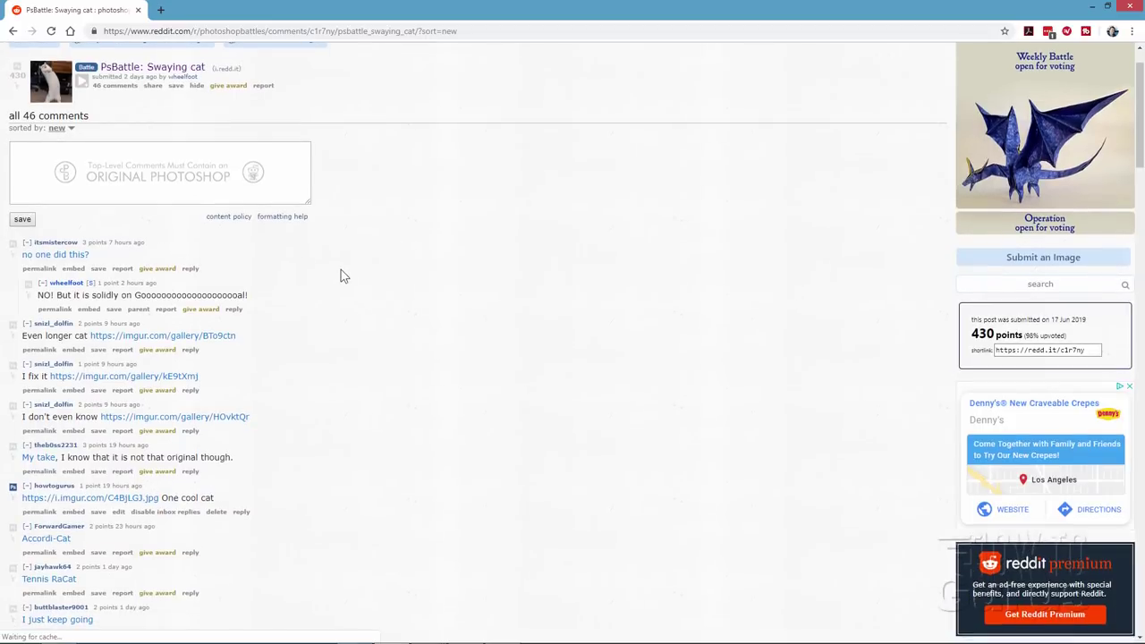
{"action": "scroll", "coordinate": [344, 273], "scroll_direction": "down", "scroll_amount": 3}
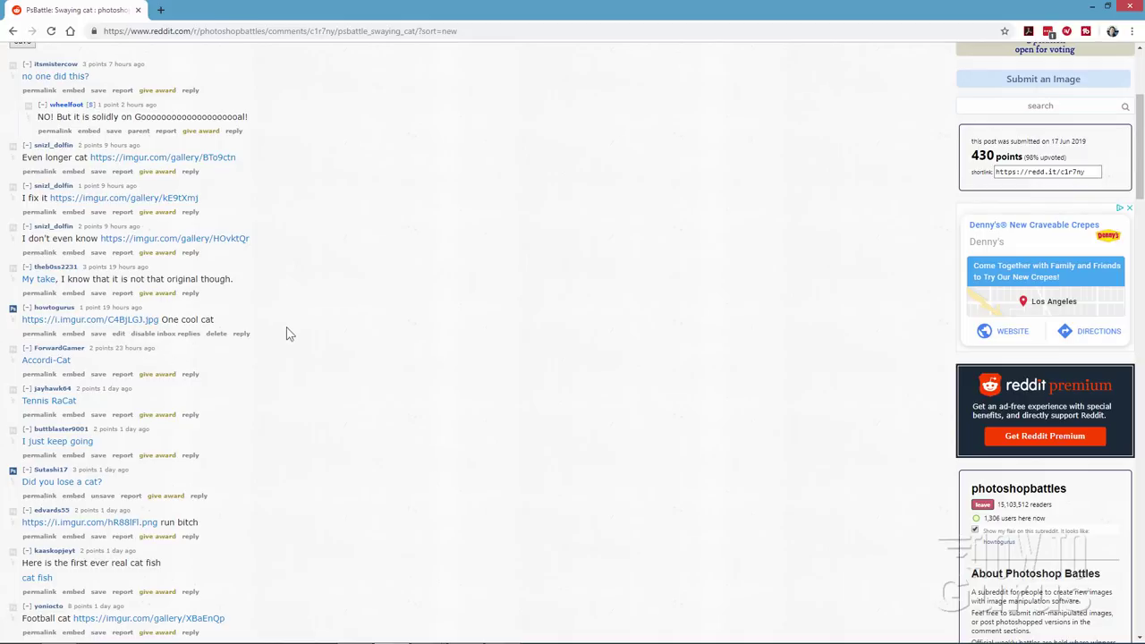
{"action": "left_click", "coordinate": [113, 322]}
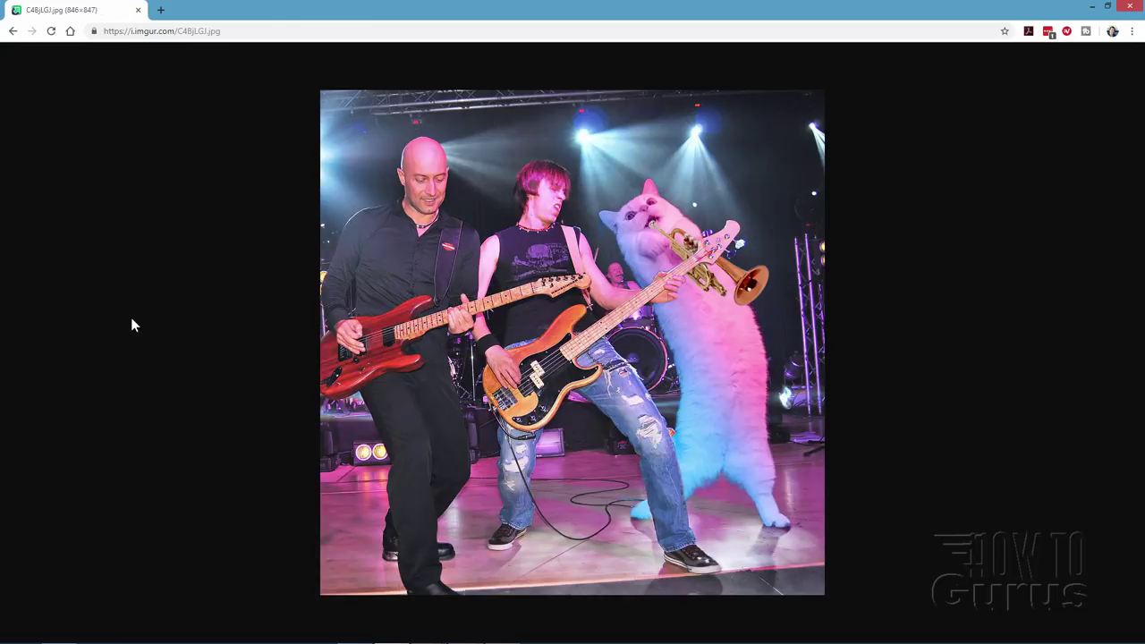
{"action": "left_click", "coordinate": [13, 30]}
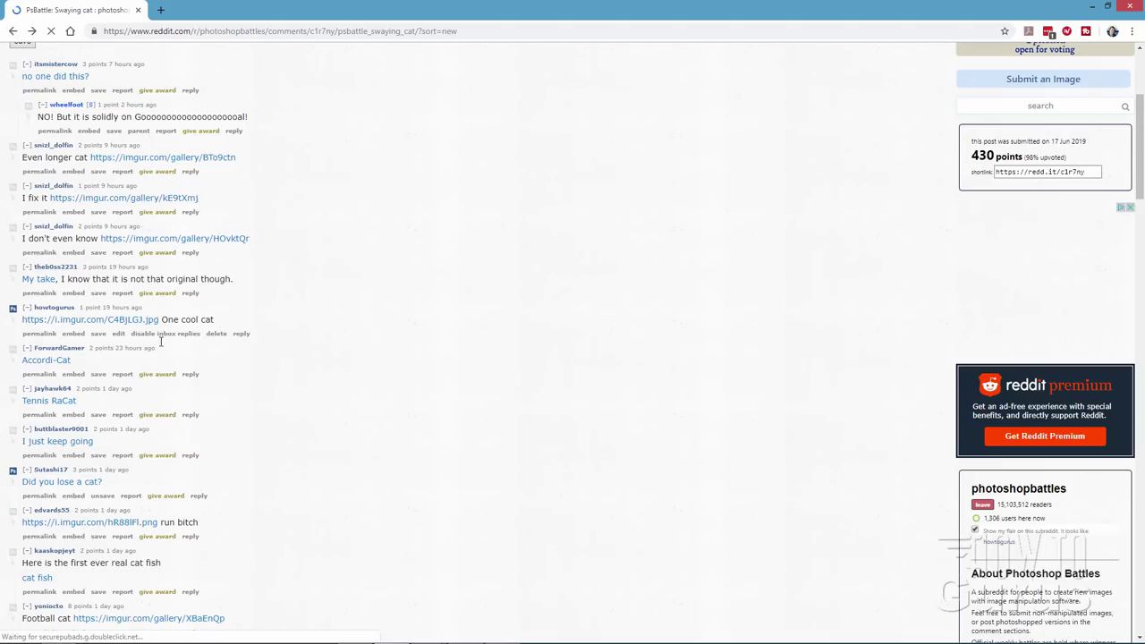
Step: Close the browser window and switch to Photoshop
{"action": "scroll", "coordinate": [376, 320], "scroll_direction": "up", "scroll_amount": 3}
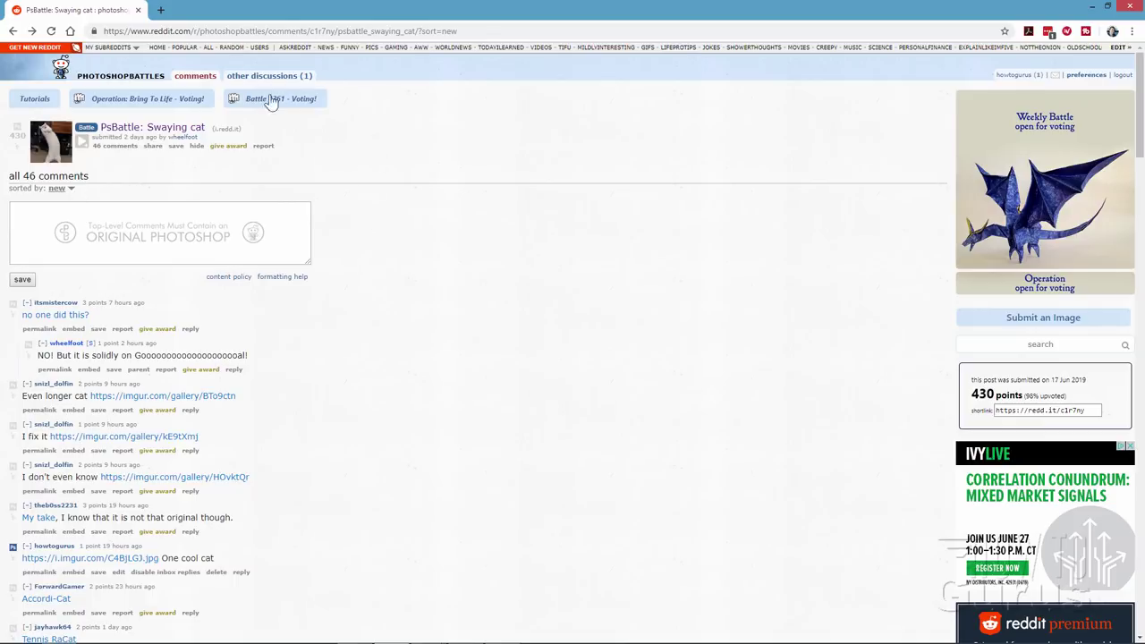
{"action": "left_click", "coordinate": [1132, 7]}
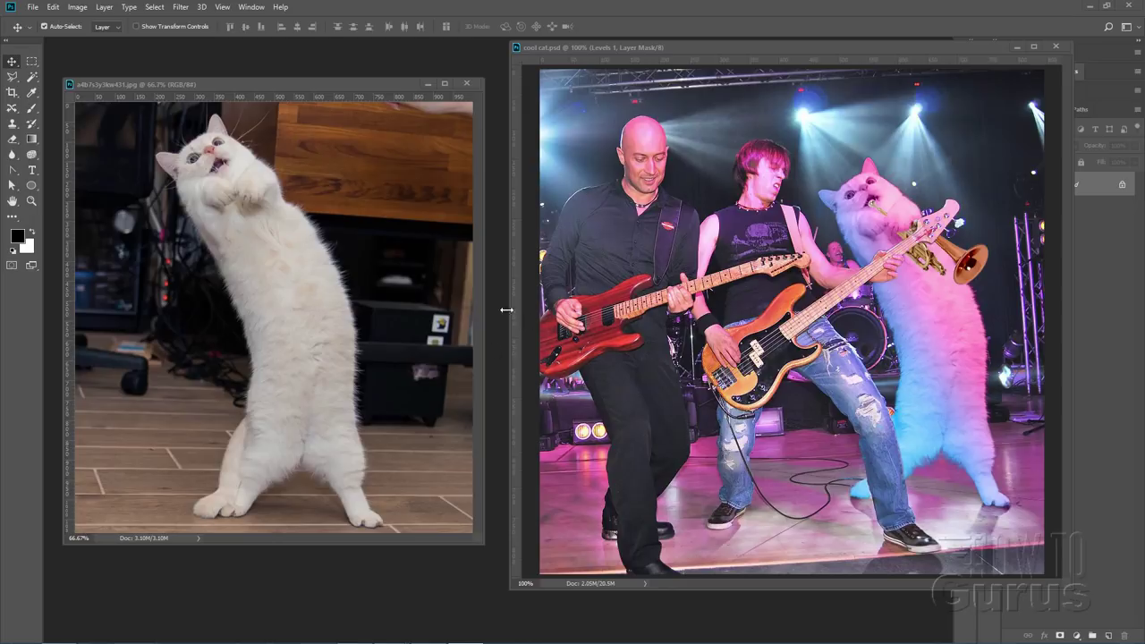
Step: Close the cool cat.psd document and reposition the window of the original cat photo
{"action": "left_click", "coordinate": [208, 84]}
{"action": "left_click", "coordinate": [722, 46]}
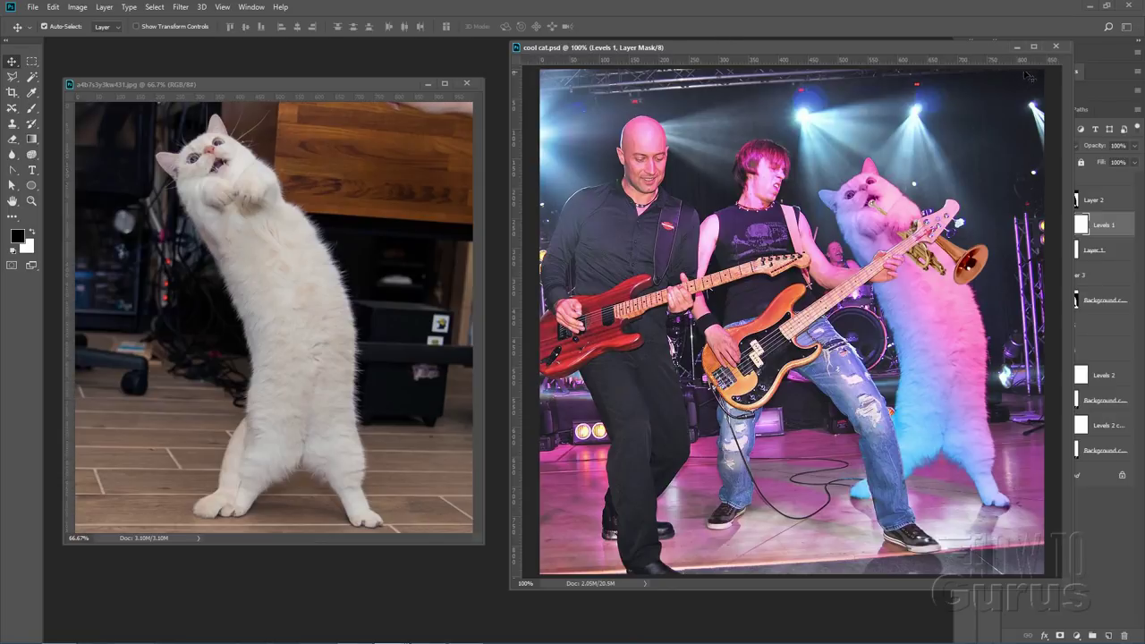
{"action": "left_click", "coordinate": [1055, 45]}
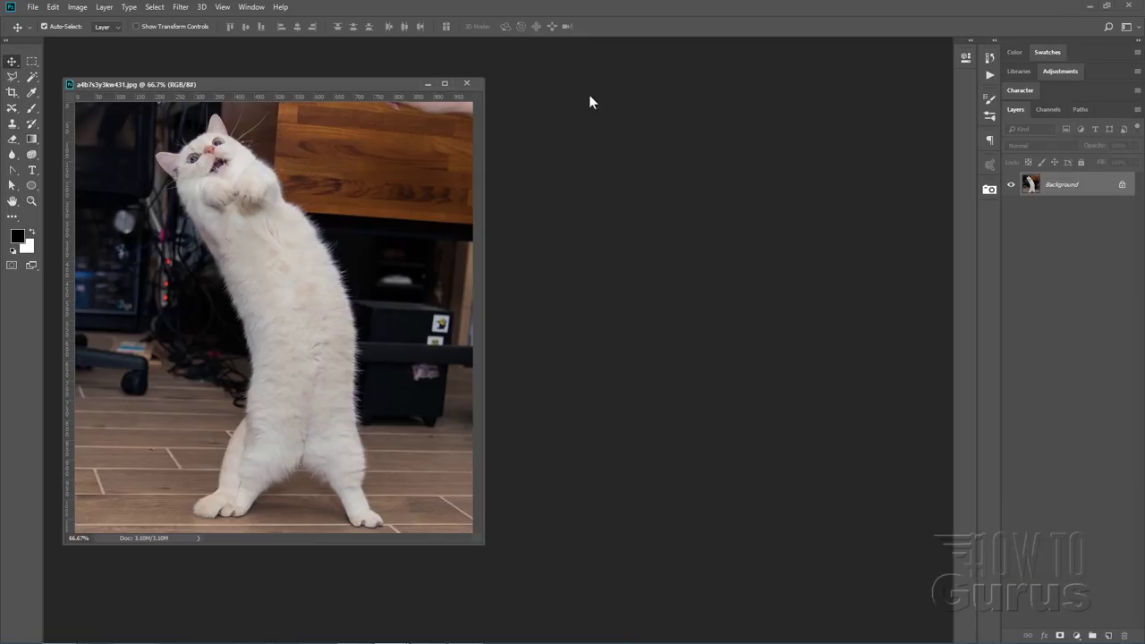
{"action": "mouse_move", "coordinate": [316, 91]}
{"action": "left_mouse_down"}
{"action": "mouse_move", "coordinate": [340, 84]}
{"action": "mouse_move", "coordinate": [313, 84]}
{"action": "left_mouse_up"}
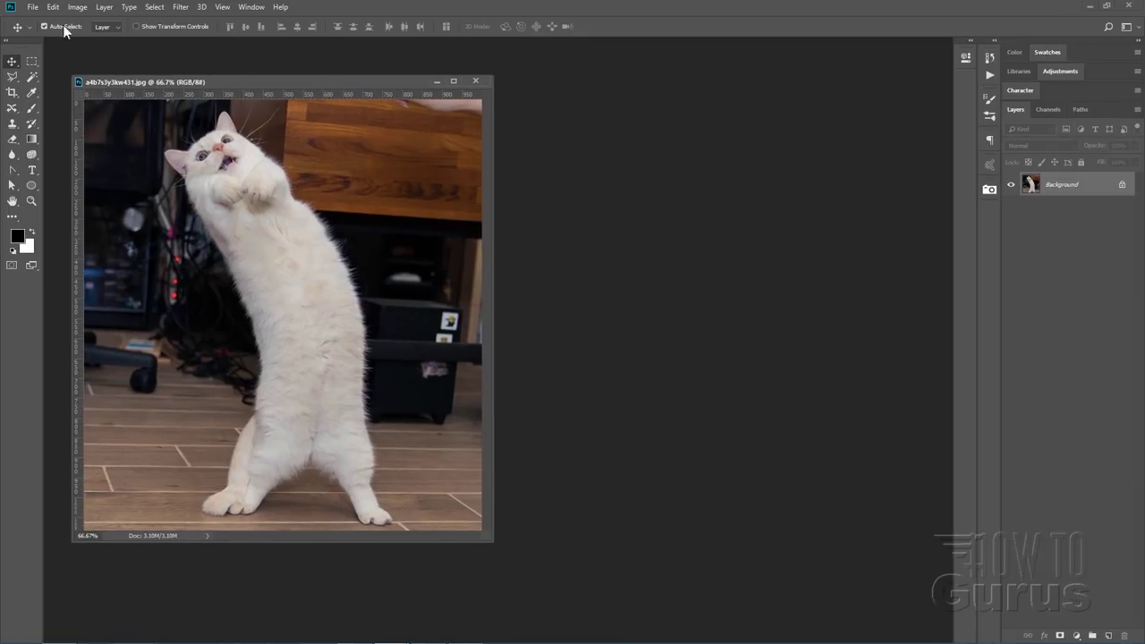
Step: Open the recent file trumpet-2878665_1920.png and float it in its own window
{"action": "left_click", "coordinate": [32, 6]}
{"action": "mouse_move", "coordinate": [73, 81]}
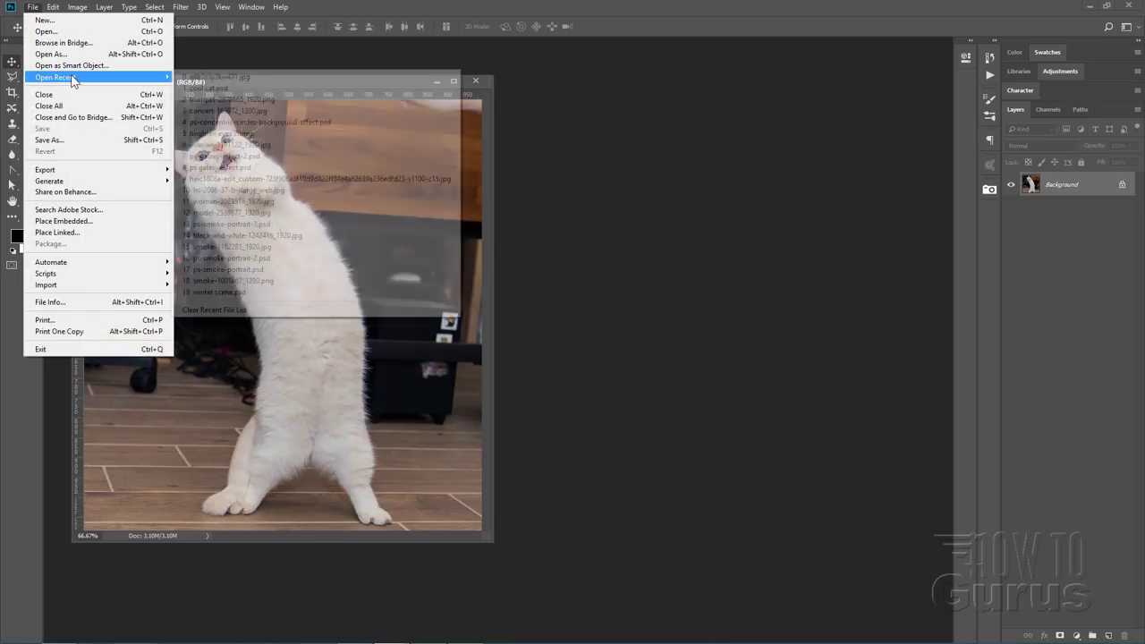
{"action": "left_click", "coordinate": [298, 98]}
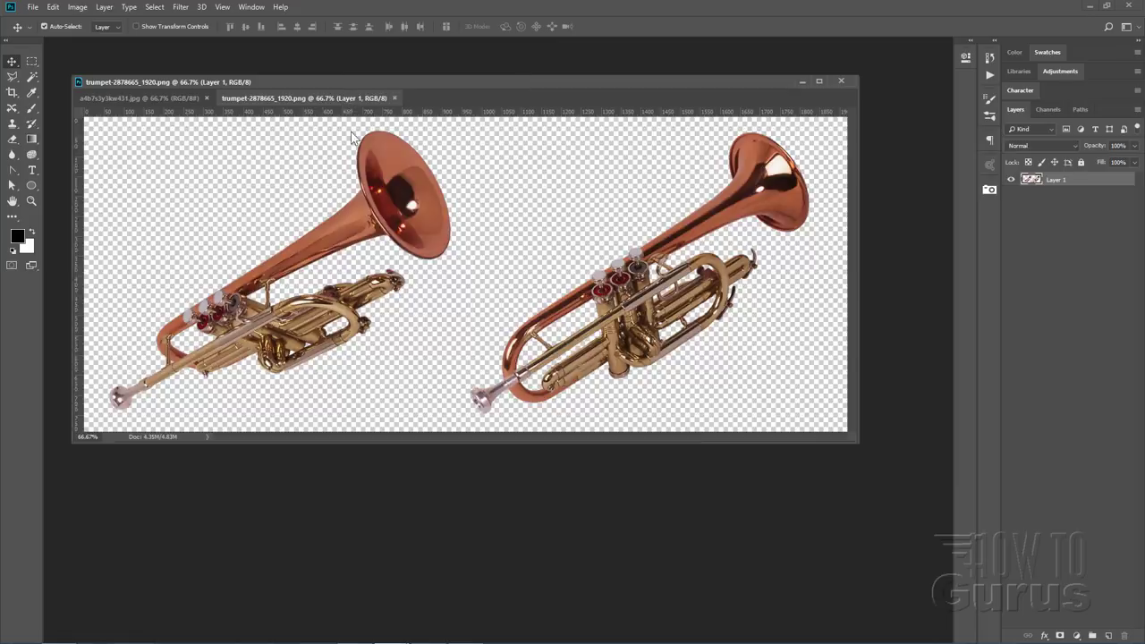
{"action": "left_click_drag", "start_coordinate": [304, 97], "coordinate": [340, 245]}
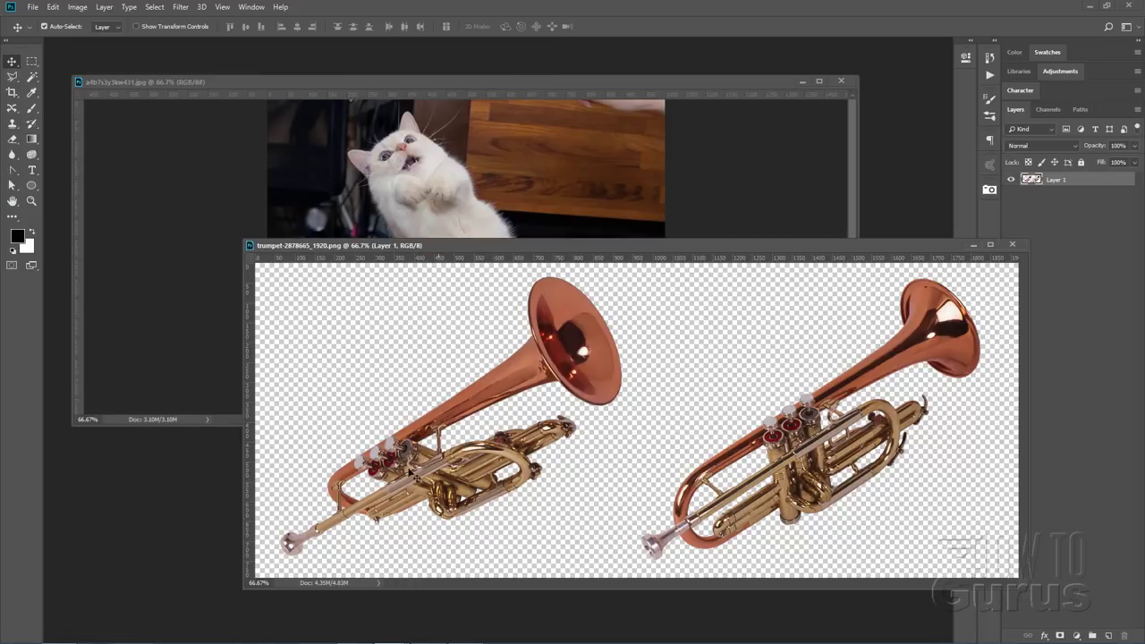
Step: Open the recent file concert-163972_1280.jpg, float it in its own window and place it so the whole width shows
{"action": "left_click", "coordinate": [33, 7]}
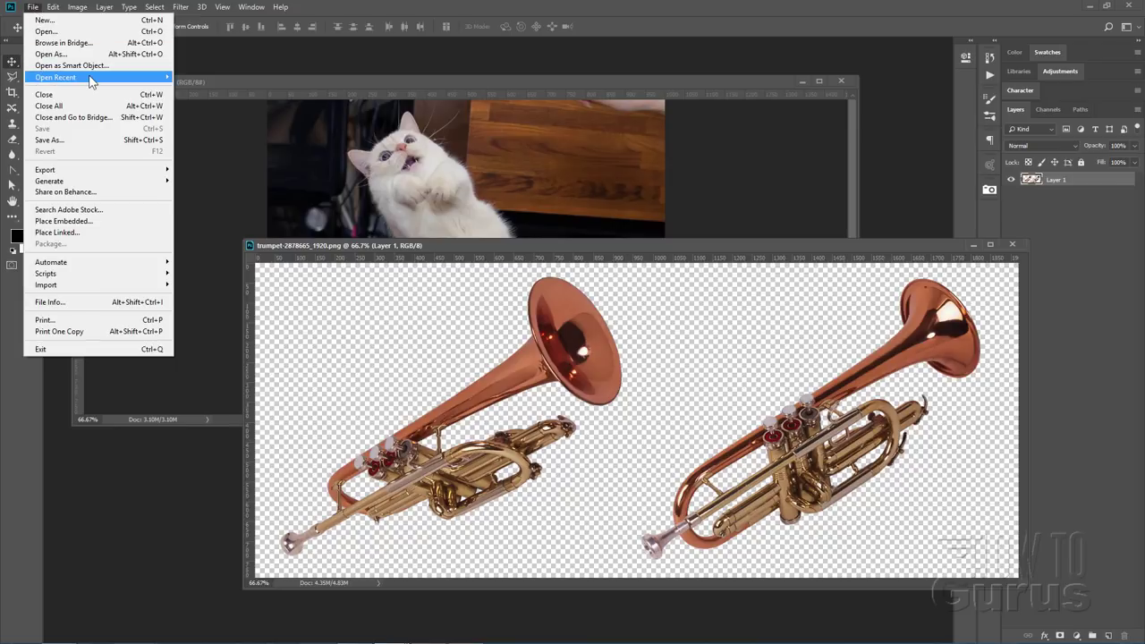
{"action": "mouse_move", "coordinate": [90, 78]}
{"action": "left_click", "coordinate": [231, 111]}
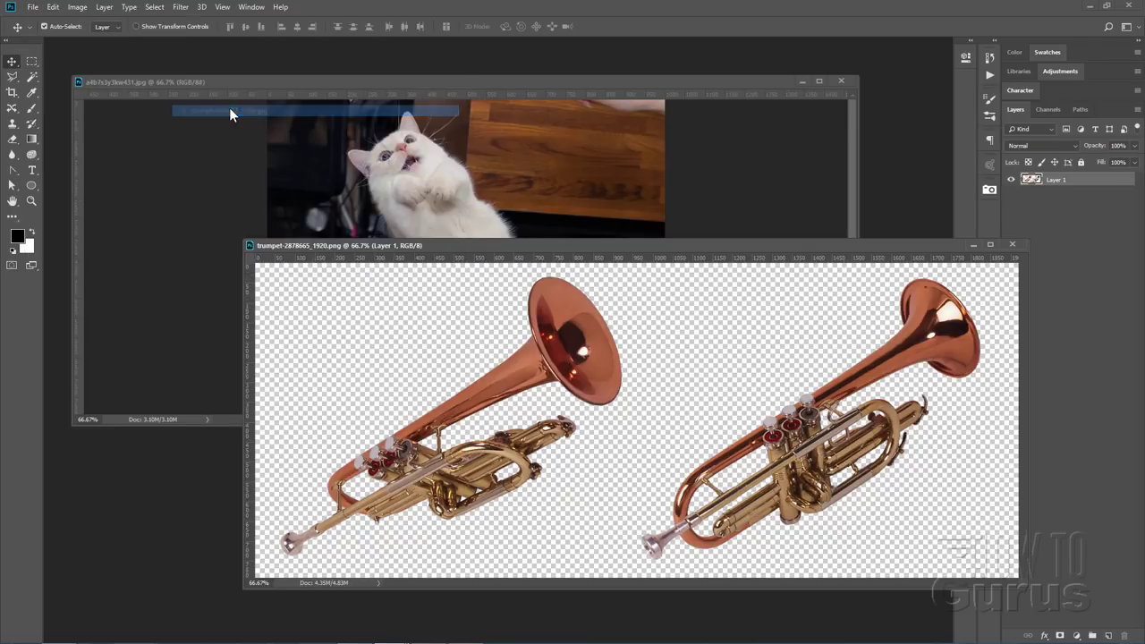
{"action": "left_click_drag", "start_coordinate": [429, 100], "coordinate": [480, 185]}
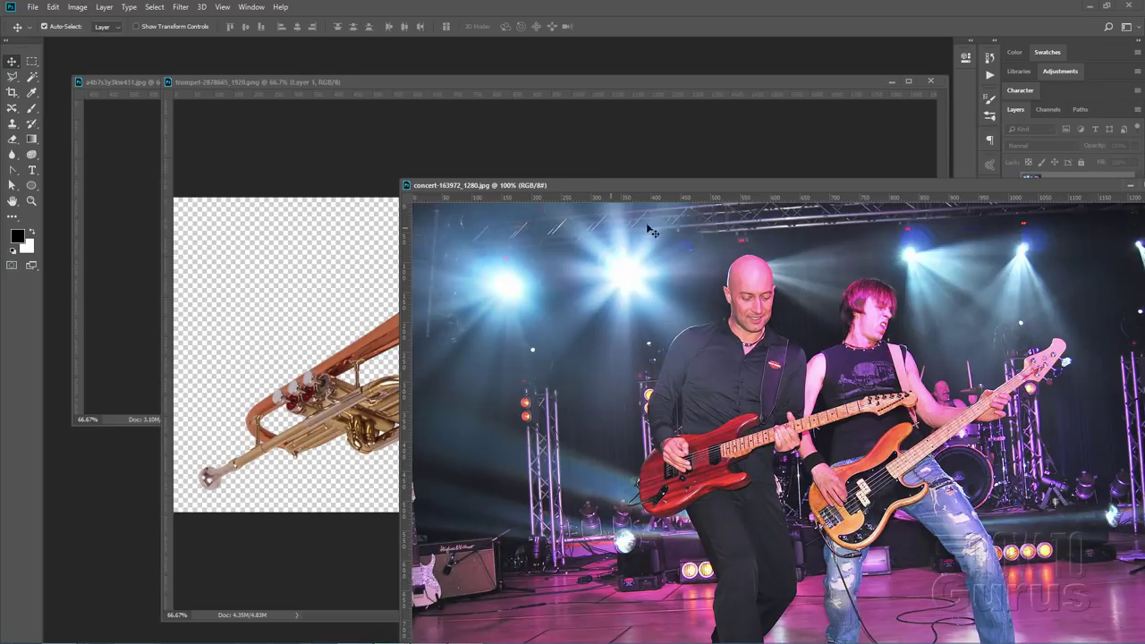
{"action": "left_click_drag", "start_coordinate": [672, 187], "coordinate": [333, 116]}
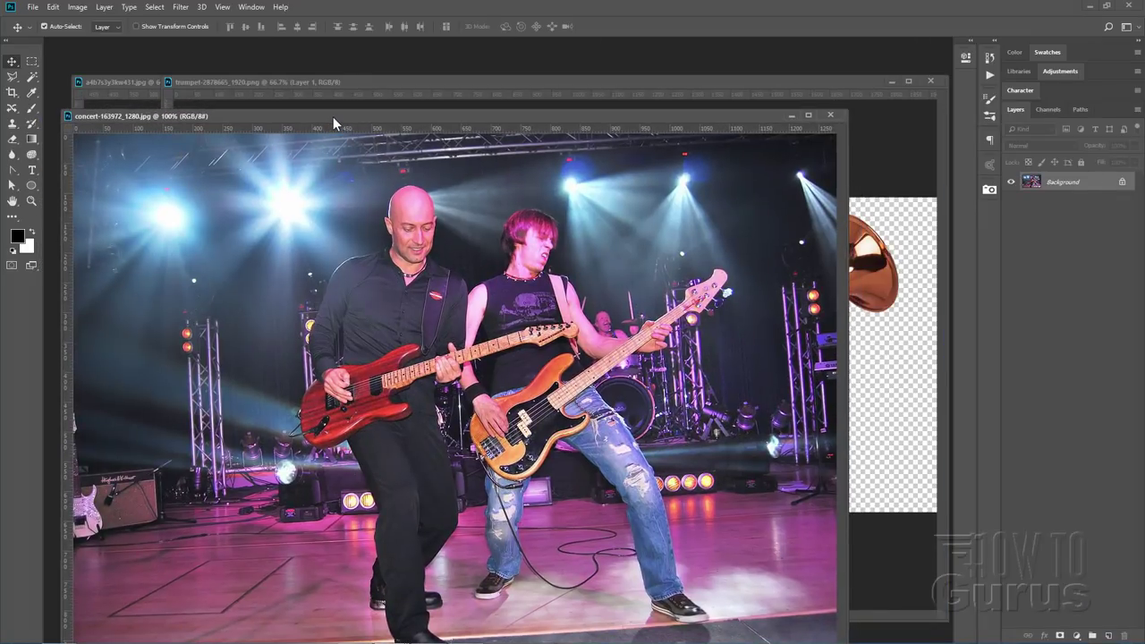
Step: Bring the cat photo in front of the trumpet image and resize its window to show the whole cat
{"action": "left_click", "coordinate": [450, 82]}
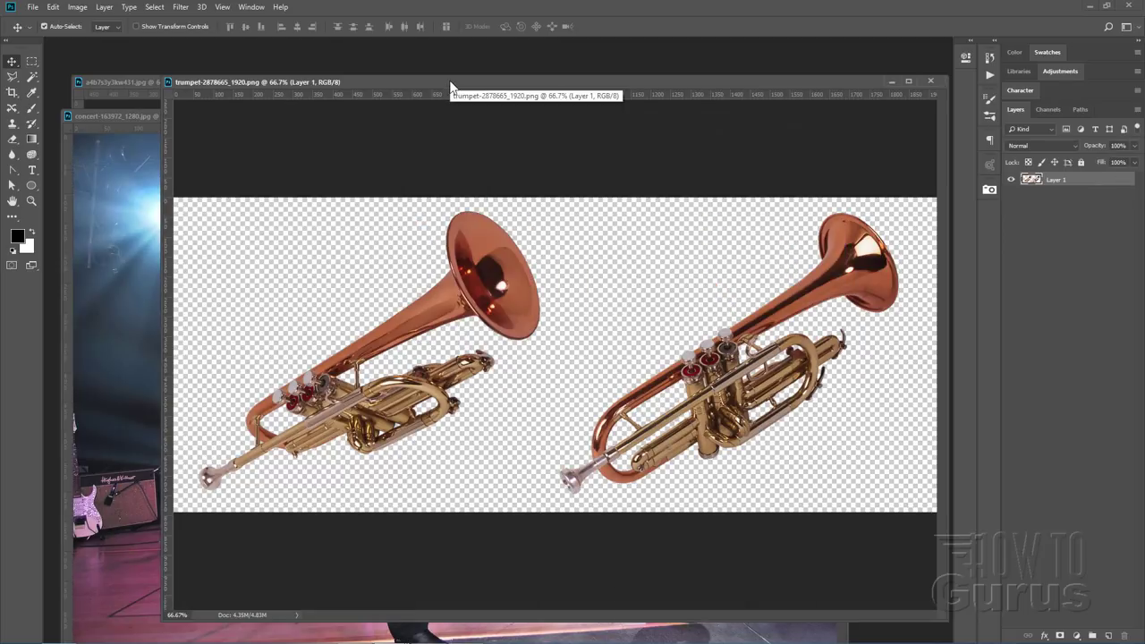
{"action": "left_click", "coordinate": [146, 82]}
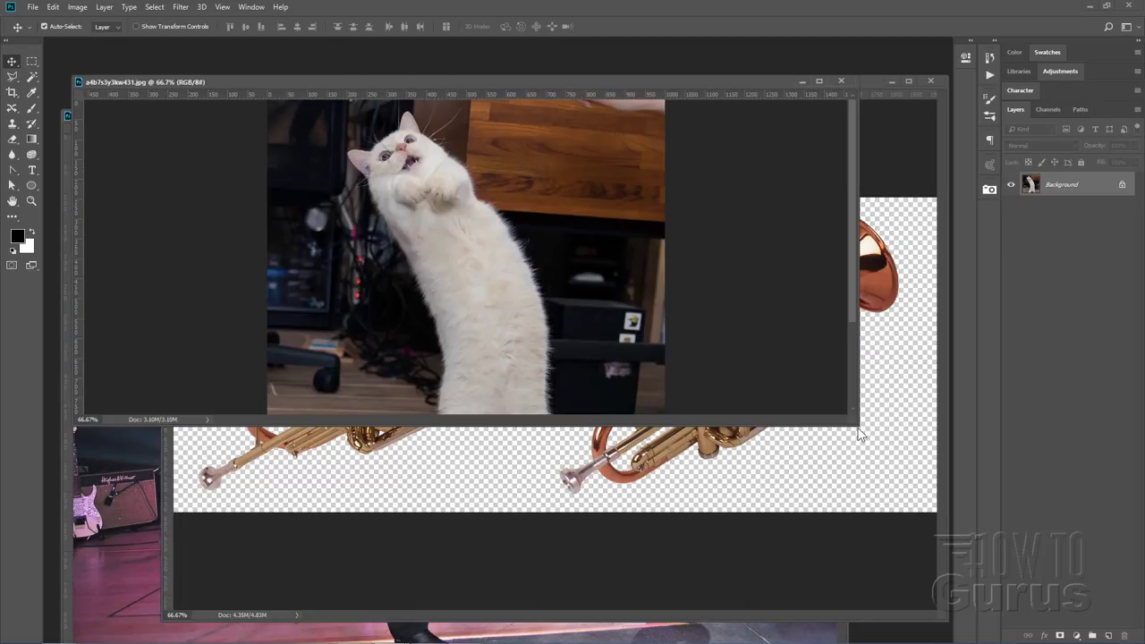
{"action": "left_click_drag", "start_coordinate": [859, 434], "coordinate": [608, 607]}
{"action": "left_click_drag", "start_coordinate": [423, 83], "coordinate": [687, 52]}
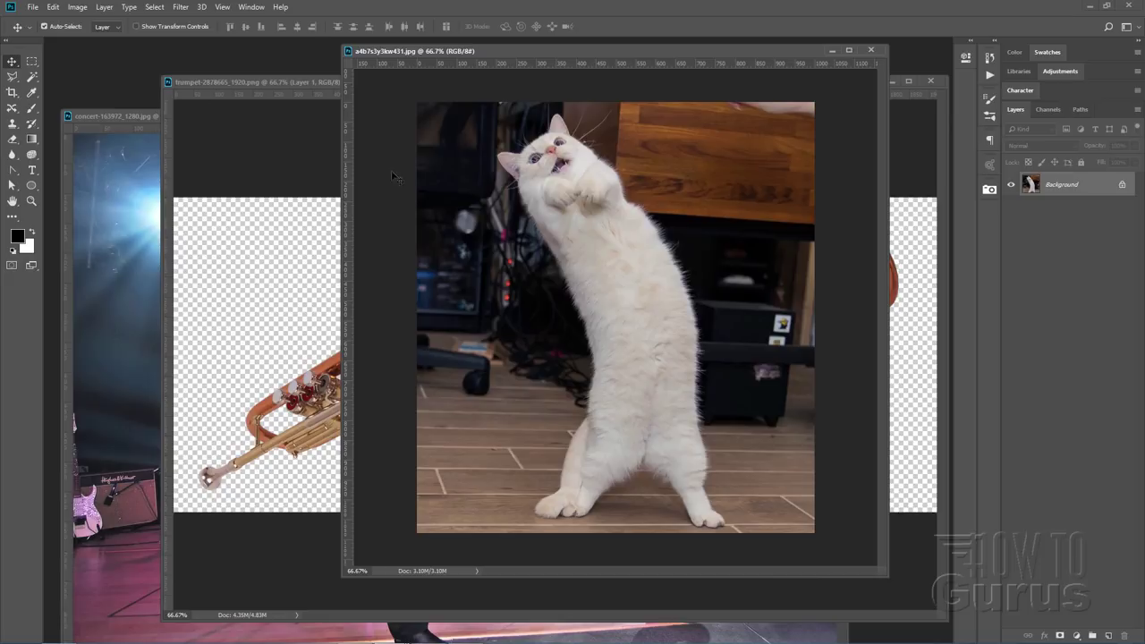
Step: Minimize the concert photo and enlarge the cat photo's window over the workspace
{"action": "left_click", "coordinate": [133, 114]}
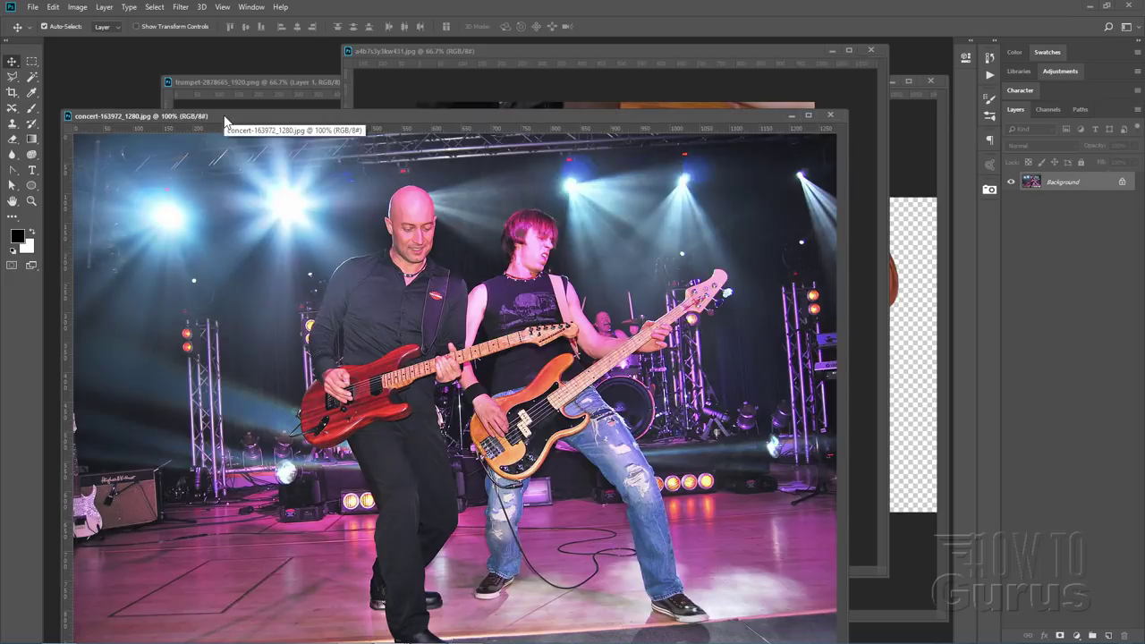
{"action": "left_click", "coordinate": [791, 116]}
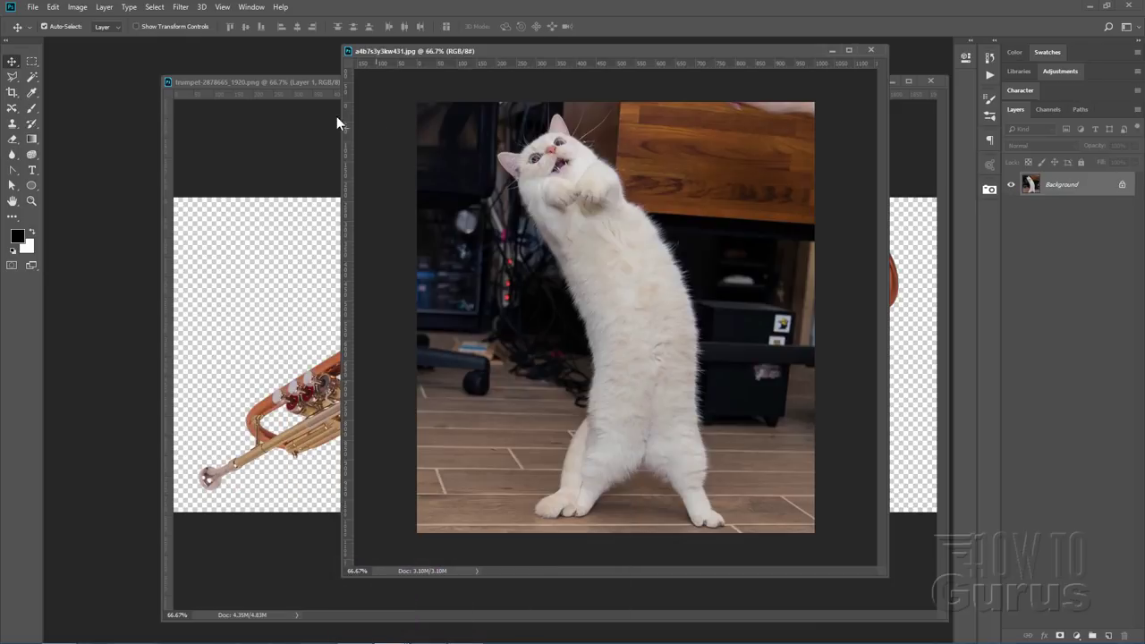
{"action": "left_click_drag", "start_coordinate": [566, 49], "coordinate": [326, 31]}
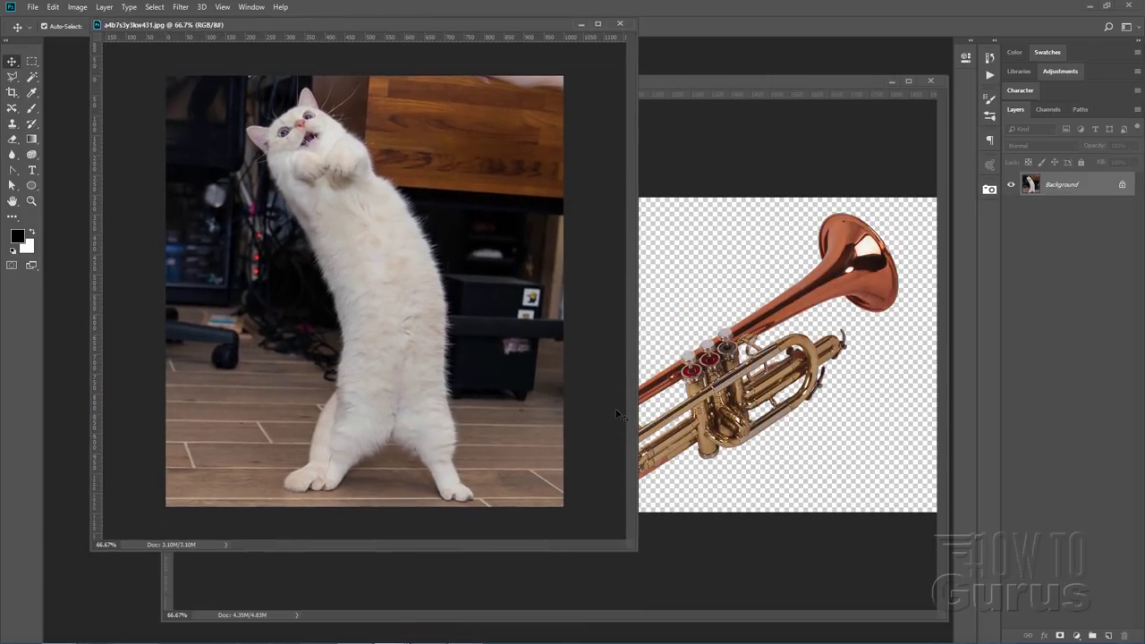
{"action": "left_click_drag", "start_coordinate": [636, 549], "coordinate": [767, 614]}
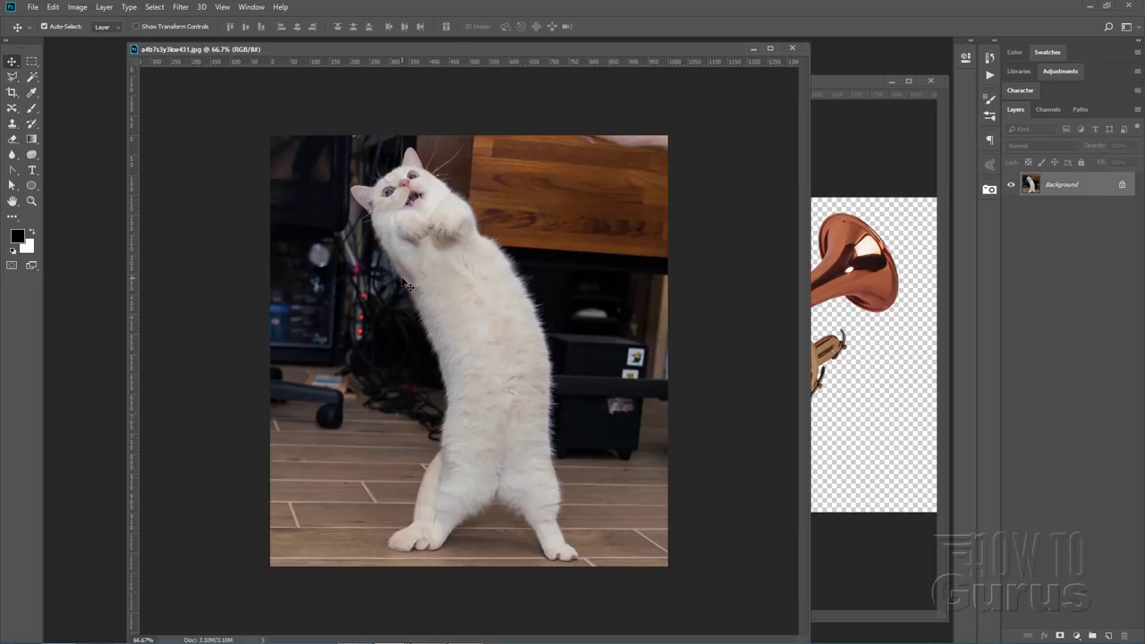
Step: Zoom the cat photo to 200% on the head and start Select and Mask
{"action": "left_click", "coordinate": [32, 200]}
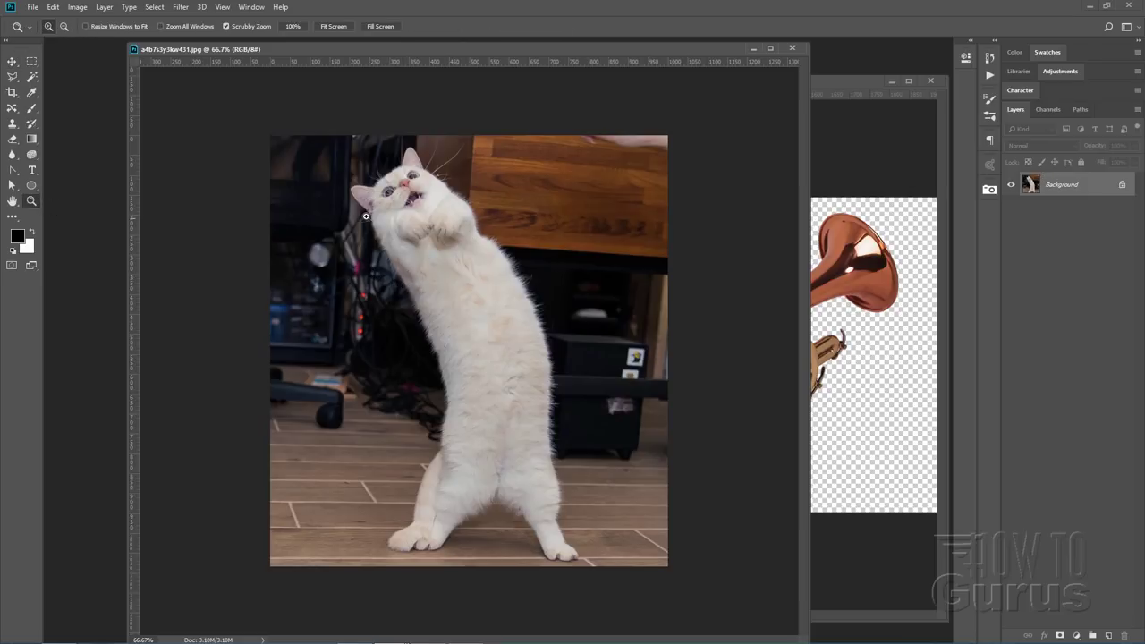
{"action": "left_click", "coordinate": [314, 215]}
{"action": "left_click", "coordinate": [314, 215]}
{"action": "scroll", "coordinate": [315, 215], "scroll_direction": "up", "scroll_amount": 5}
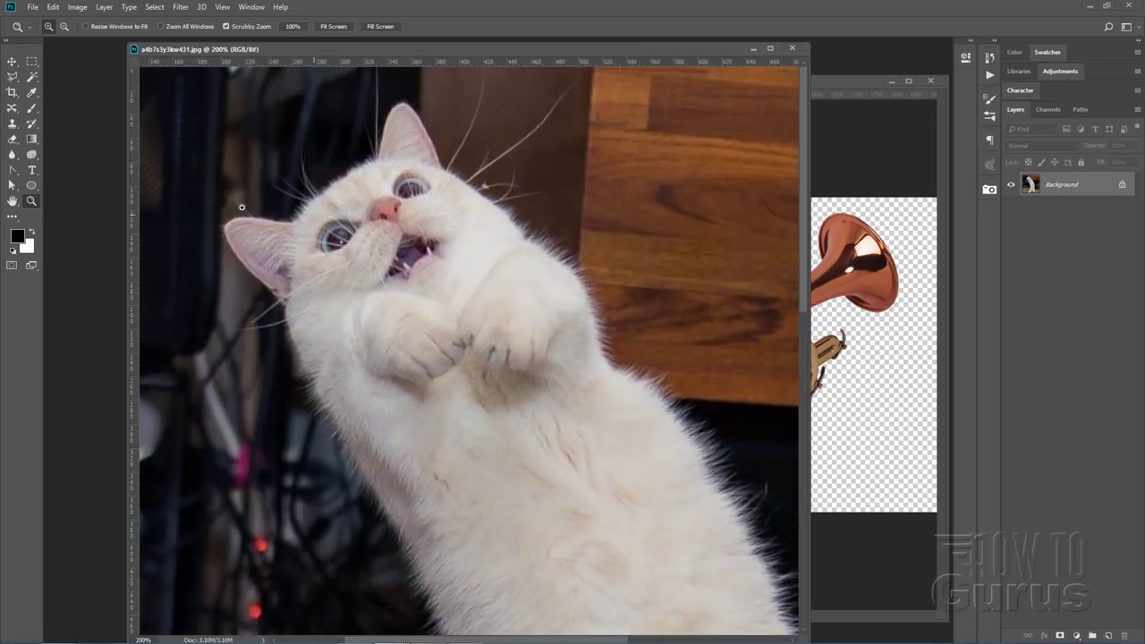
{"action": "left_click", "coordinate": [153, 7]}
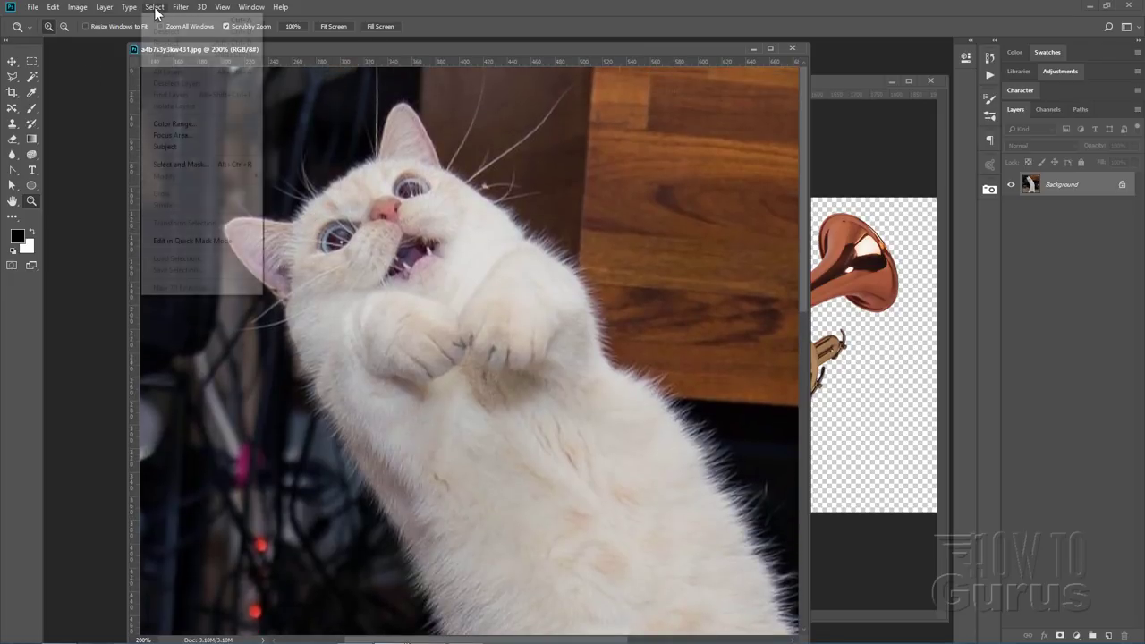
{"action": "left_click", "coordinate": [184, 165]}
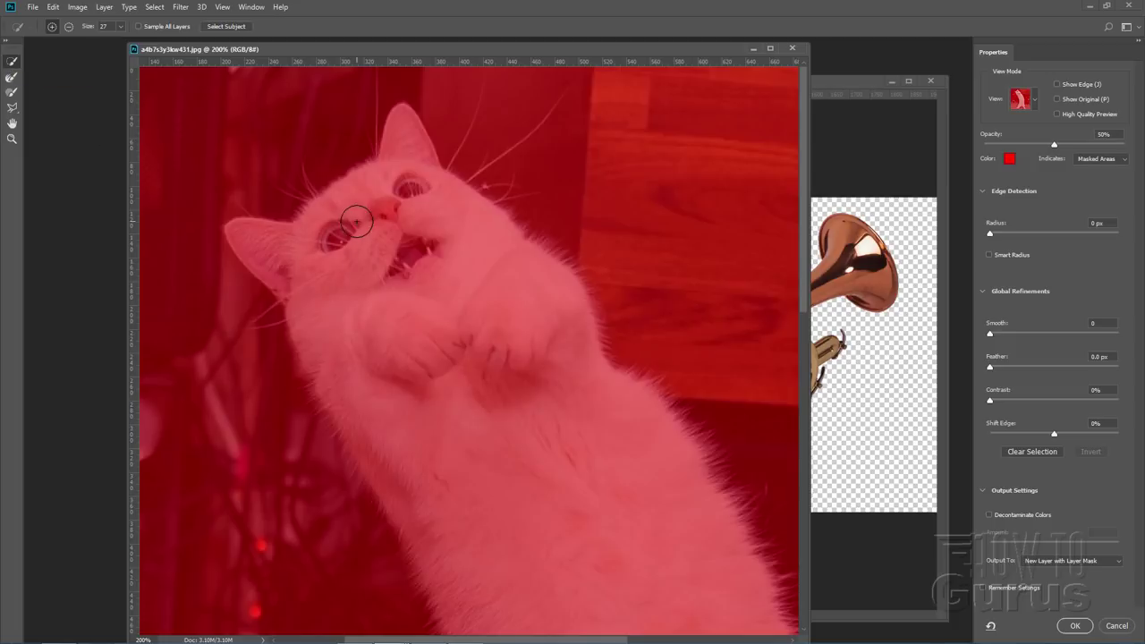
Step: Paint a quick selection over the whole cat, from the head down the body to the hind paws
{"action": "mouse_move", "coordinate": [332, 242]}
{"action": "left_mouse_down"}
{"action": "mouse_move", "coordinate": [327, 276]}
{"action": "mouse_move", "coordinate": [350, 340]}
{"action": "mouse_move", "coordinate": [397, 411]}
{"action": "mouse_move", "coordinate": [527, 483]}
{"action": "mouse_move", "coordinate": [501, 424]}
{"action": "mouse_move", "coordinate": [588, 585]}
{"action": "mouse_move", "coordinate": [532, 437]}
{"action": "left_mouse_up"}
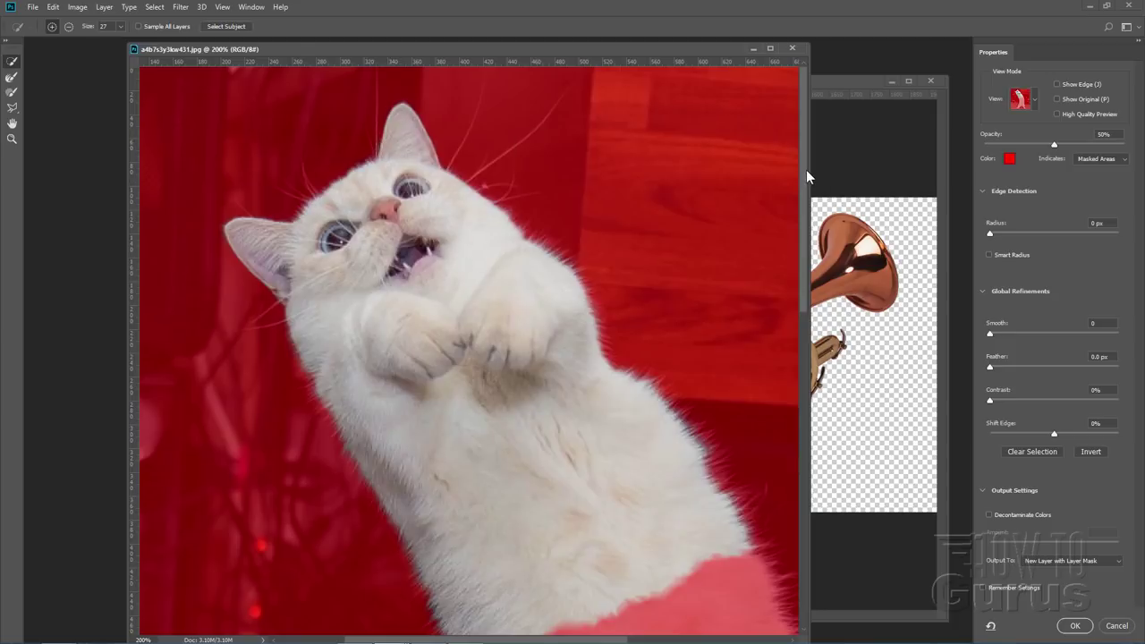
{"action": "left_click_drag", "start_coordinate": [808, 170], "coordinate": [808, 298]}
{"action": "left_click_drag", "start_coordinate": [619, 321], "coordinate": [665, 478]}
{"action": "scroll", "coordinate": [698, 572], "scroll_direction": "right", "scroll_amount": 4}
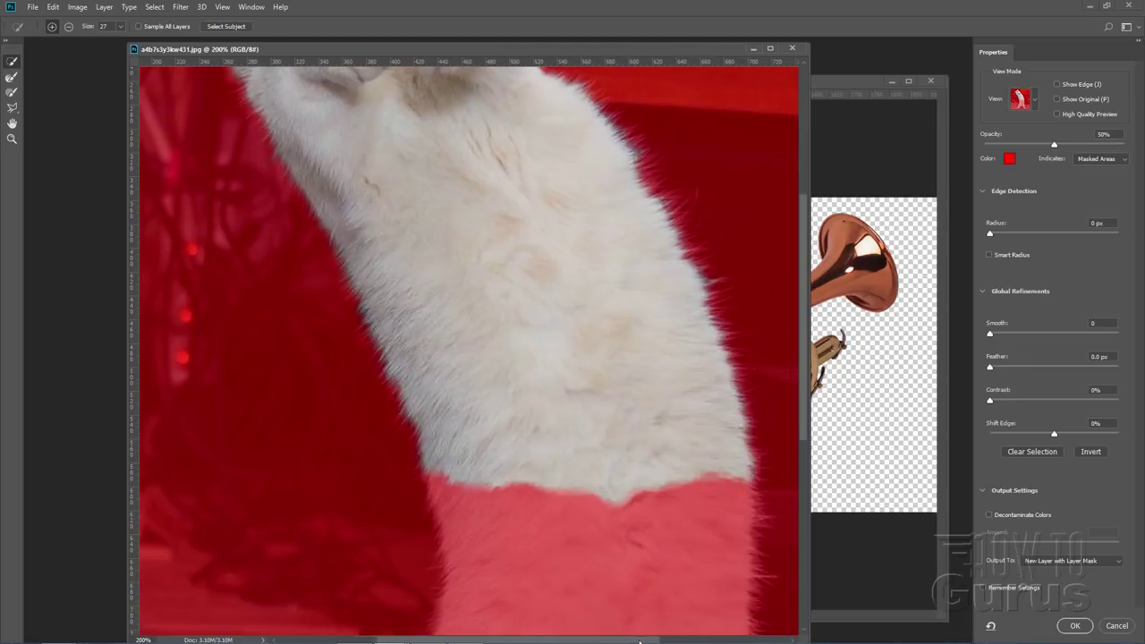
{"action": "mouse_move", "coordinate": [804, 423]}
{"action": "left_mouse_down"}
{"action": "mouse_move", "coordinate": [803, 367]}
{"action": "mouse_move", "coordinate": [778, 296]}
{"action": "left_mouse_up"}
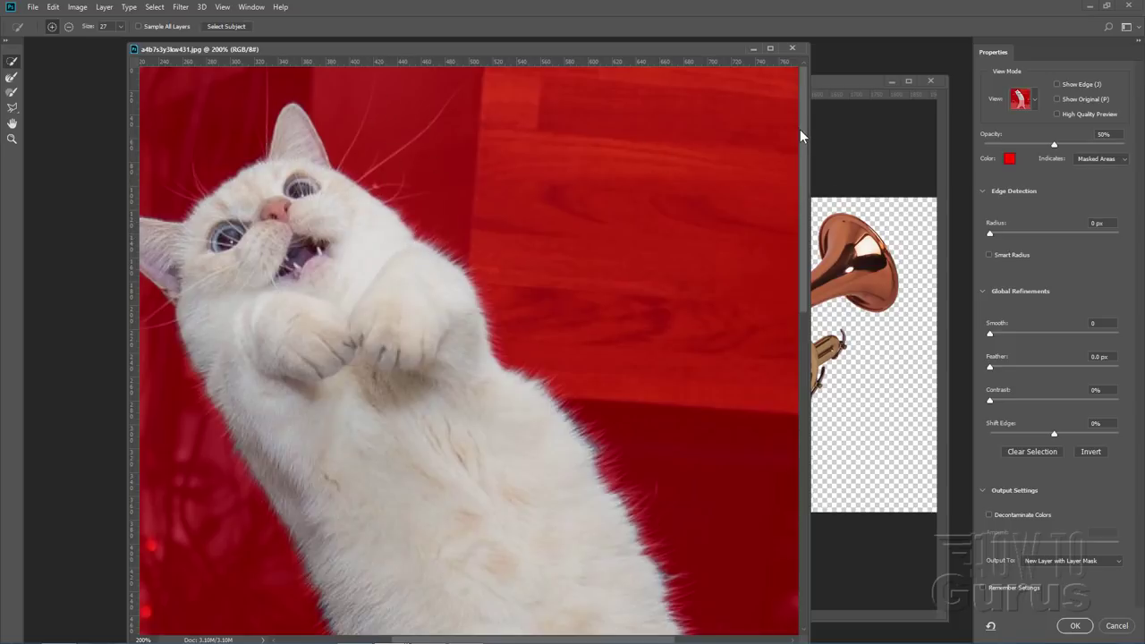
{"action": "scroll", "coordinate": [661, 337], "scroll_direction": "down", "scroll_amount": 10}
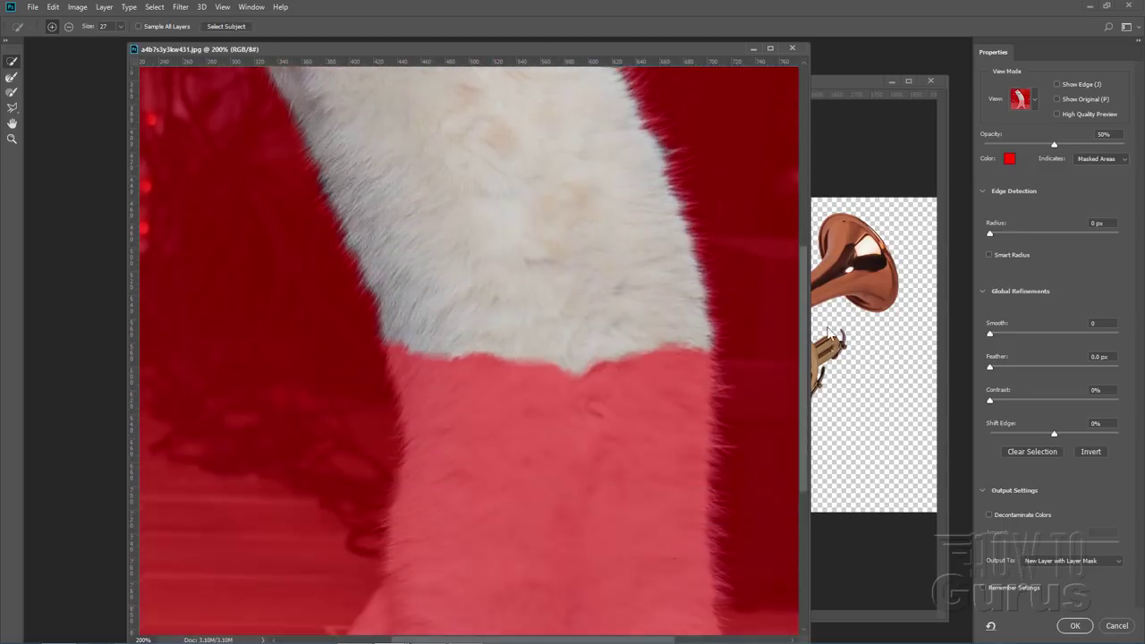
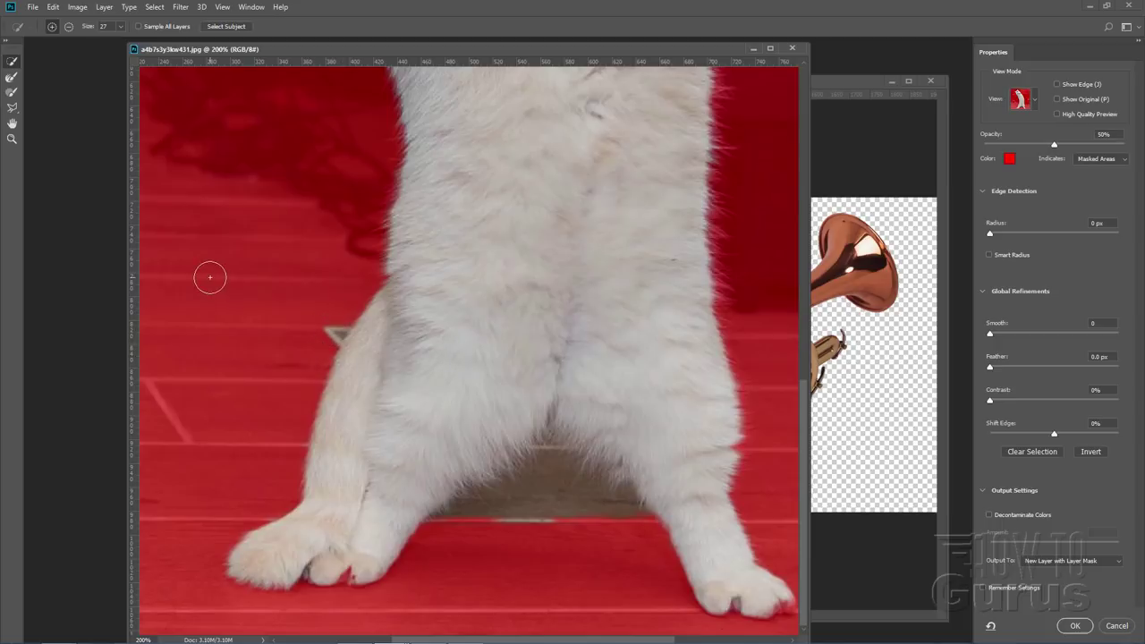
Step: Clean up the selection with the Brush tool, removing the floor between the legs and beside the tail and restoring the paw tips
{"action": "left_click", "coordinate": [11, 97]}
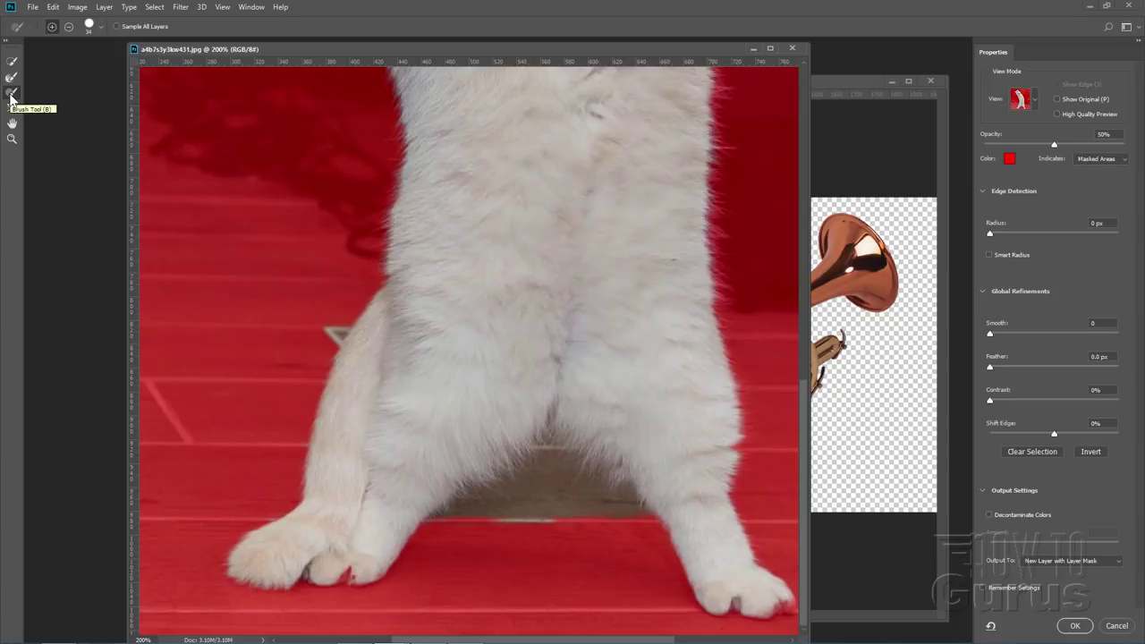
{"action": "mouse_move", "coordinate": [468, 537]}
{"action": "left_mouse_down"}
{"action": "mouse_move", "coordinate": [518, 503]}
{"action": "mouse_move", "coordinate": [603, 537]}
{"action": "left_mouse_up"}
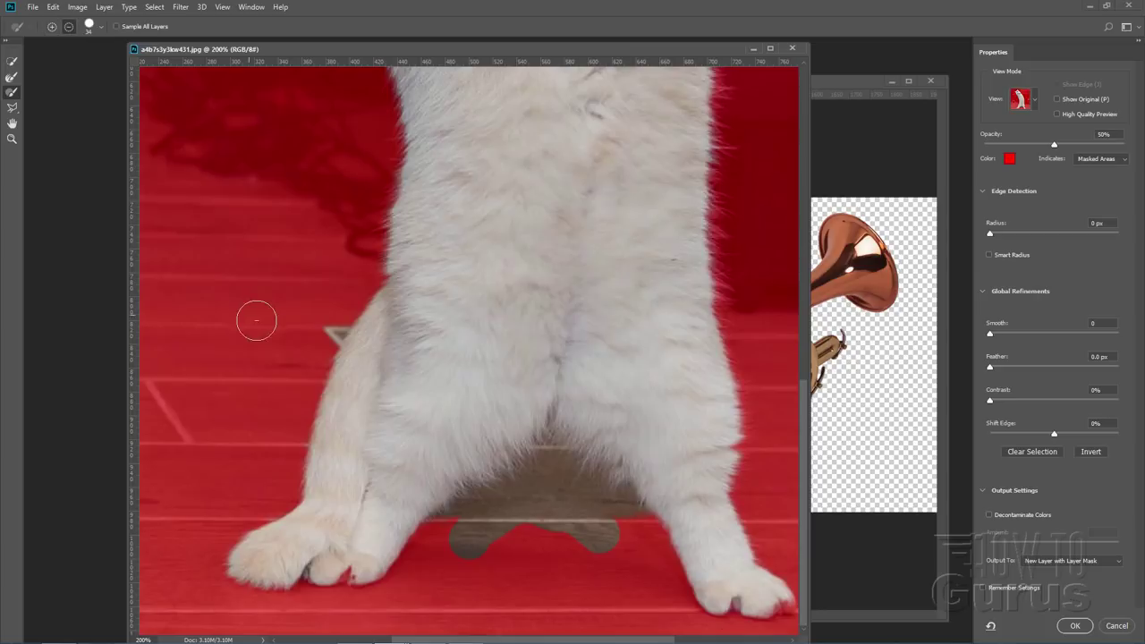
{"action": "mouse_move", "coordinate": [486, 540]}
{"action": "left_mouse_down"}
{"action": "mouse_move", "coordinate": [501, 525]}
{"action": "mouse_move", "coordinate": [463, 529]}
{"action": "mouse_move", "coordinate": [555, 468]}
{"action": "mouse_move", "coordinate": [631, 531]}
{"action": "mouse_move", "coordinate": [528, 513]}
{"action": "mouse_move", "coordinate": [613, 547]}
{"action": "mouse_move", "coordinate": [545, 483]}
{"action": "mouse_move", "coordinate": [514, 504]}
{"action": "left_mouse_up"}
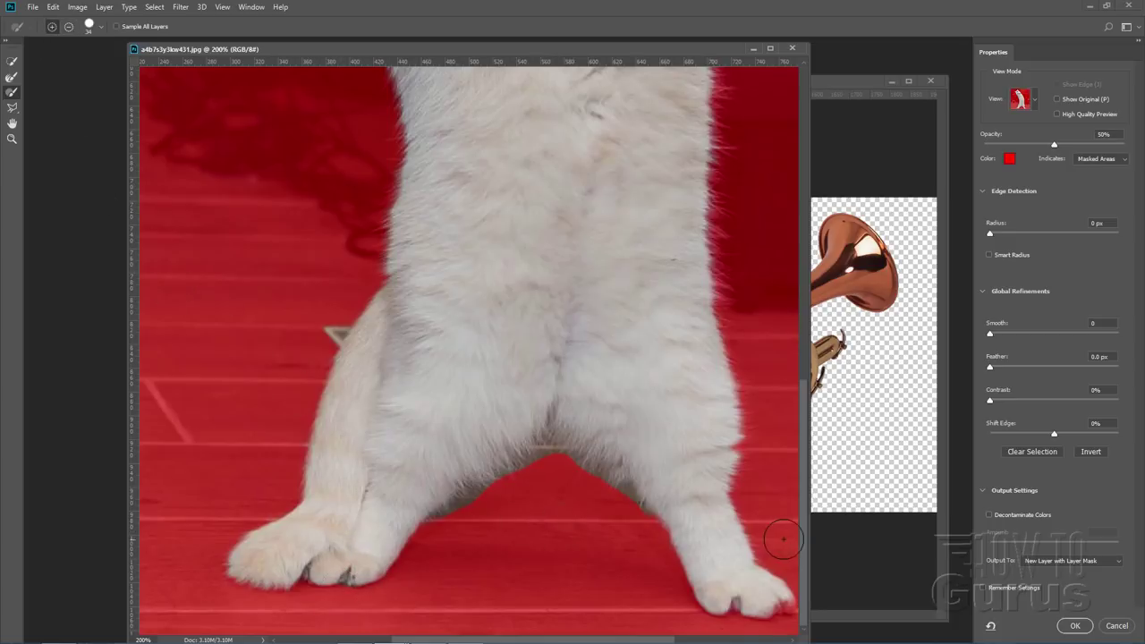
{"action": "left_click_drag", "start_coordinate": [774, 601], "coordinate": [759, 582]}
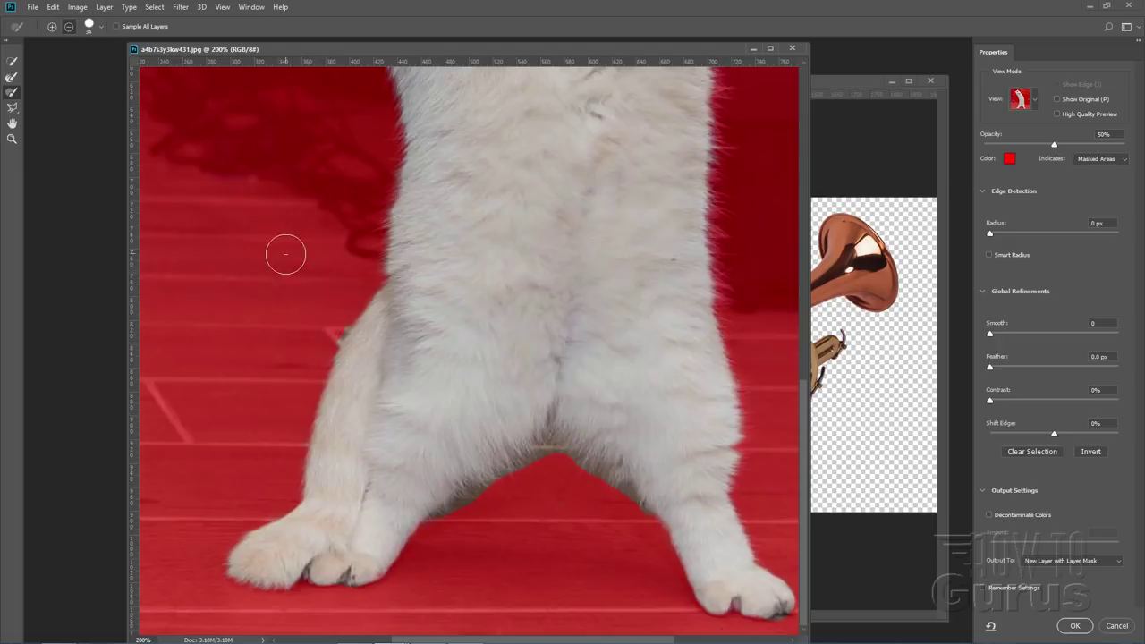
Step: Refine the fur edges along the tail and between the hind legs with the Refine Edge Brush, correcting overpainted areas in subtract mode
{"action": "left_click", "coordinate": [10, 79]}
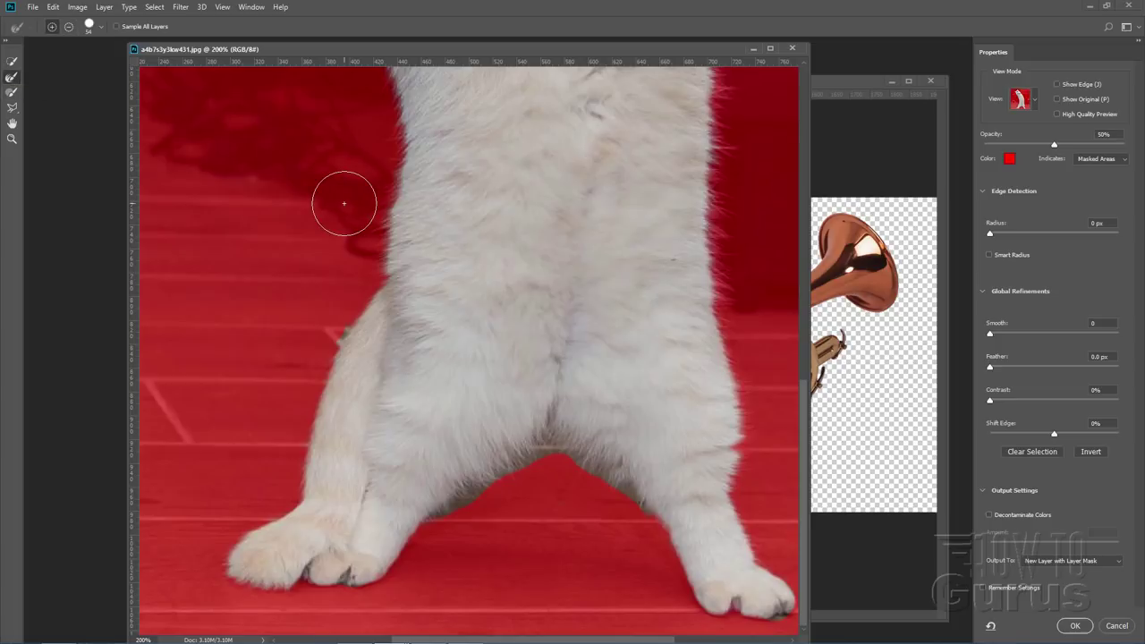
{"action": "mouse_move", "coordinate": [370, 242]}
{"action": "left_mouse_down"}
{"action": "mouse_move", "coordinate": [389, 282]}
{"action": "mouse_move", "coordinate": [394, 162]}
{"action": "mouse_move", "coordinate": [378, 265]}
{"action": "mouse_move", "coordinate": [274, 489]}
{"action": "mouse_move", "coordinate": [241, 448]}
{"action": "mouse_move", "coordinate": [245, 488]}
{"action": "mouse_move", "coordinate": [265, 503]}
{"action": "mouse_move", "coordinate": [281, 488]}
{"action": "mouse_move", "coordinate": [230, 524]}
{"action": "mouse_move", "coordinate": [219, 547]}
{"action": "mouse_move", "coordinate": [338, 603]}
{"action": "mouse_move", "coordinate": [304, 588]}
{"action": "mouse_move", "coordinate": [376, 586]}
{"action": "mouse_move", "coordinate": [429, 561]}
{"action": "mouse_move", "coordinate": [486, 563]}
{"action": "mouse_move", "coordinate": [518, 539]}
{"action": "mouse_move", "coordinate": [375, 580]}
{"action": "mouse_move", "coordinate": [353, 529]}
{"action": "left_mouse_up"}
{"action": "left_click", "coordinate": [68, 27]}
{"action": "mouse_move", "coordinate": [319, 478]}
{"action": "left_mouse_down"}
{"action": "mouse_move", "coordinate": [299, 545]}
{"action": "mouse_move", "coordinate": [363, 545]}
{"action": "mouse_move", "coordinate": [343, 552]}
{"action": "mouse_move", "coordinate": [371, 537]}
{"action": "mouse_move", "coordinate": [357, 545]}
{"action": "left_mouse_up"}
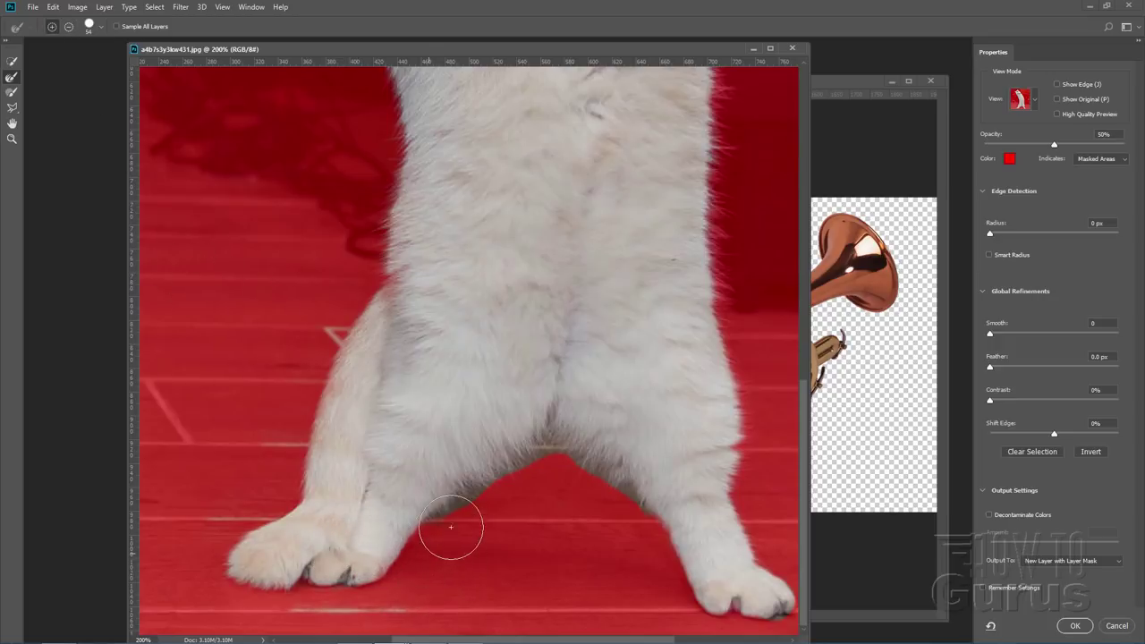
{"action": "mouse_move", "coordinate": [504, 491]}
{"action": "left_mouse_down"}
{"action": "mouse_move", "coordinate": [544, 468]}
{"action": "mouse_move", "coordinate": [578, 475]}
{"action": "mouse_move", "coordinate": [626, 537]}
{"action": "left_mouse_up"}
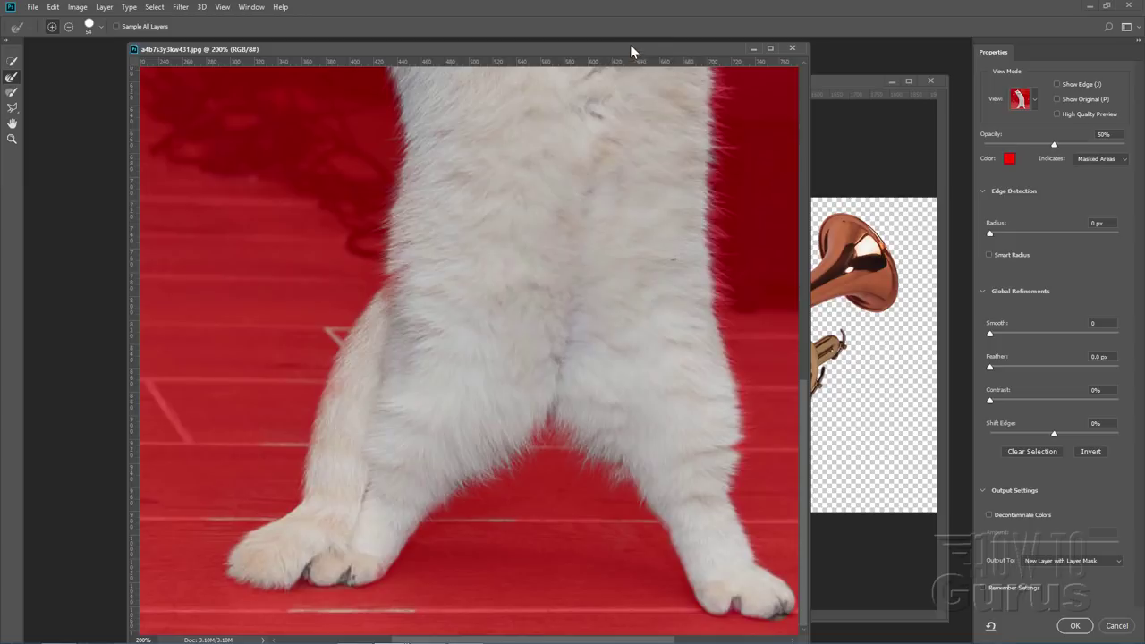
Step: Correct the refined edge at the toes of the outer hind paw with a 22 px Refine Edge Brush in subtract mode
{"action": "mouse_move", "coordinate": [630, 49]}
{"action": "left_mouse_down"}
{"action": "mouse_move", "coordinate": [612, 42]}
{"action": "mouse_move", "coordinate": [614, 22]}
{"action": "left_mouse_up"}
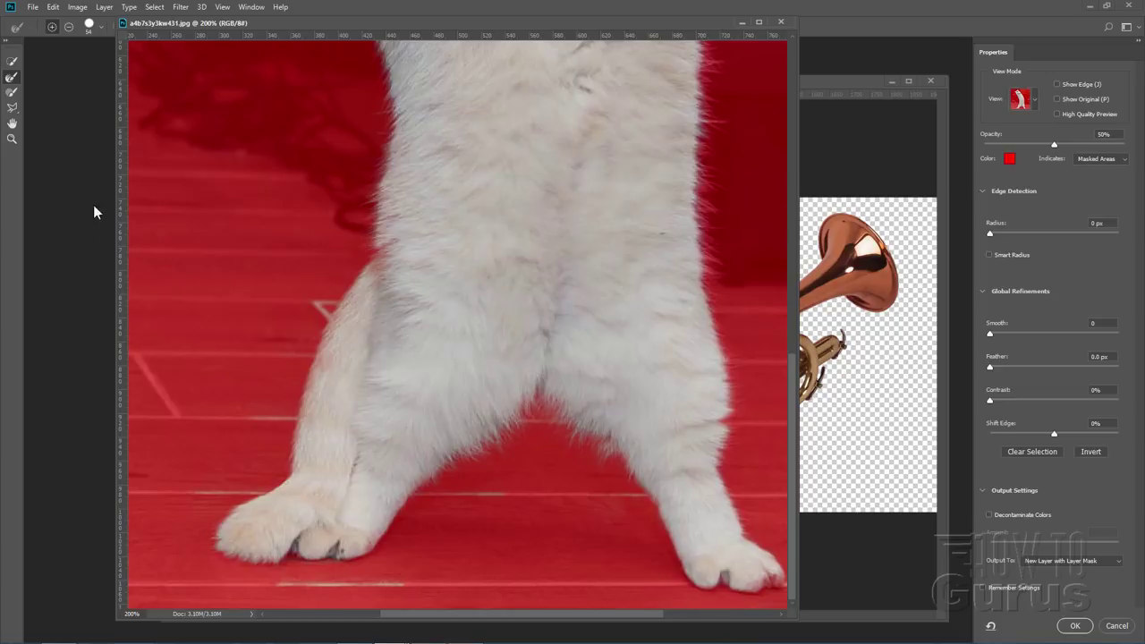
{"action": "left_click", "coordinate": [98, 29]}
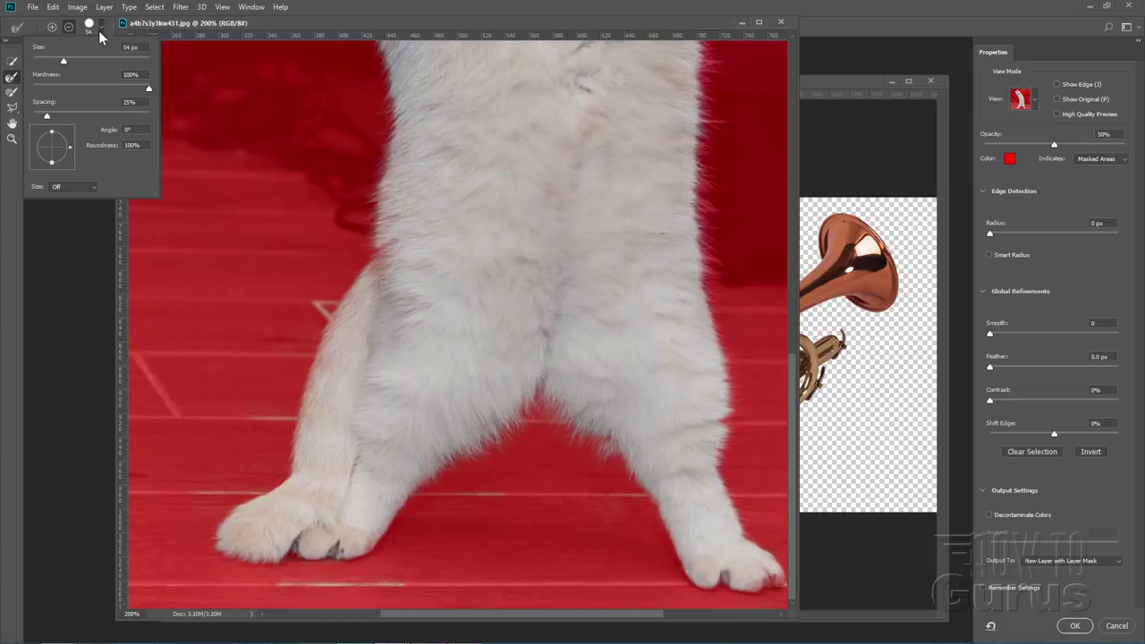
{"action": "left_click", "coordinate": [45, 57]}
{"action": "left_click", "coordinate": [768, 574]}
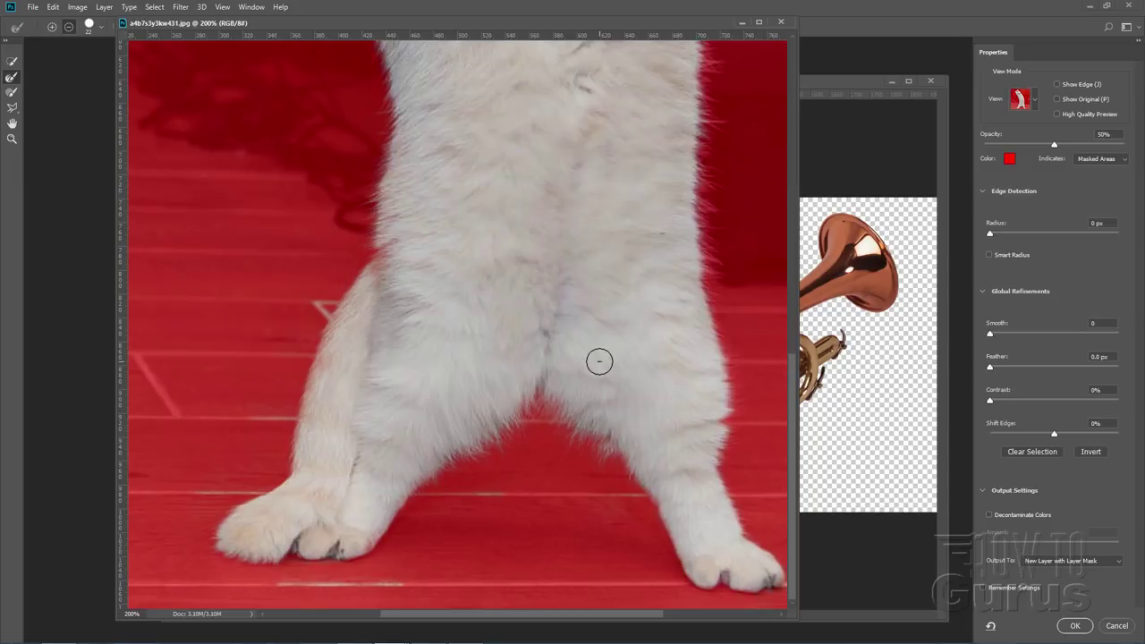
Step: Set the Refine Edge Brush to 54 px in add mode and refine the fur from the outer hind leg up the cat's back
{"action": "left_click", "coordinate": [98, 28]}
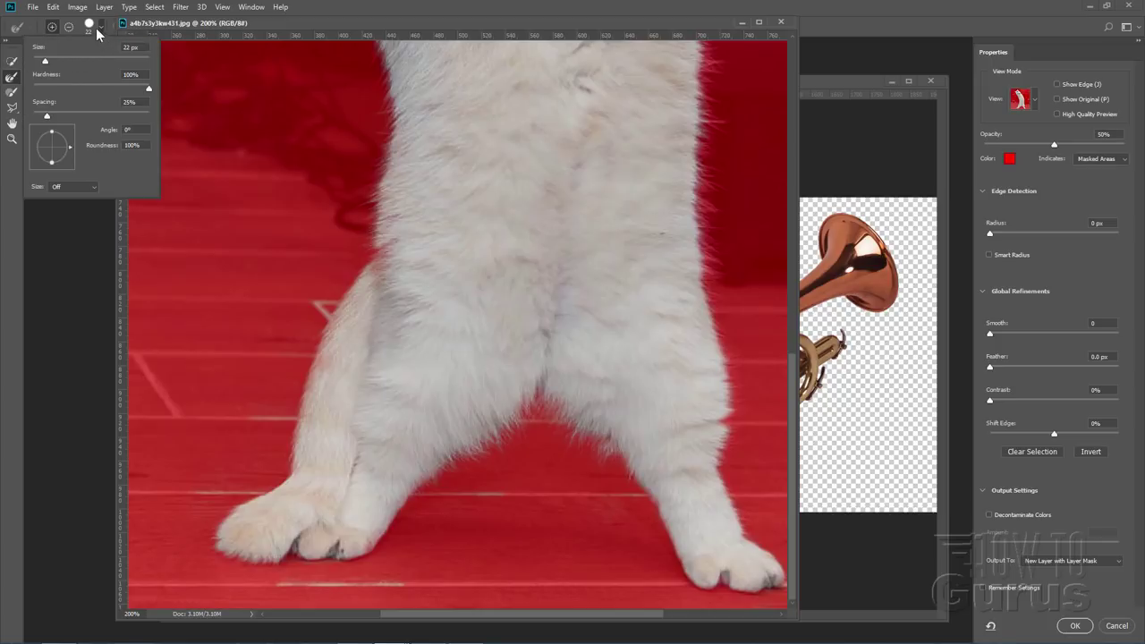
{"action": "type", "text": "54"}
{"action": "key", "text": "Return"}
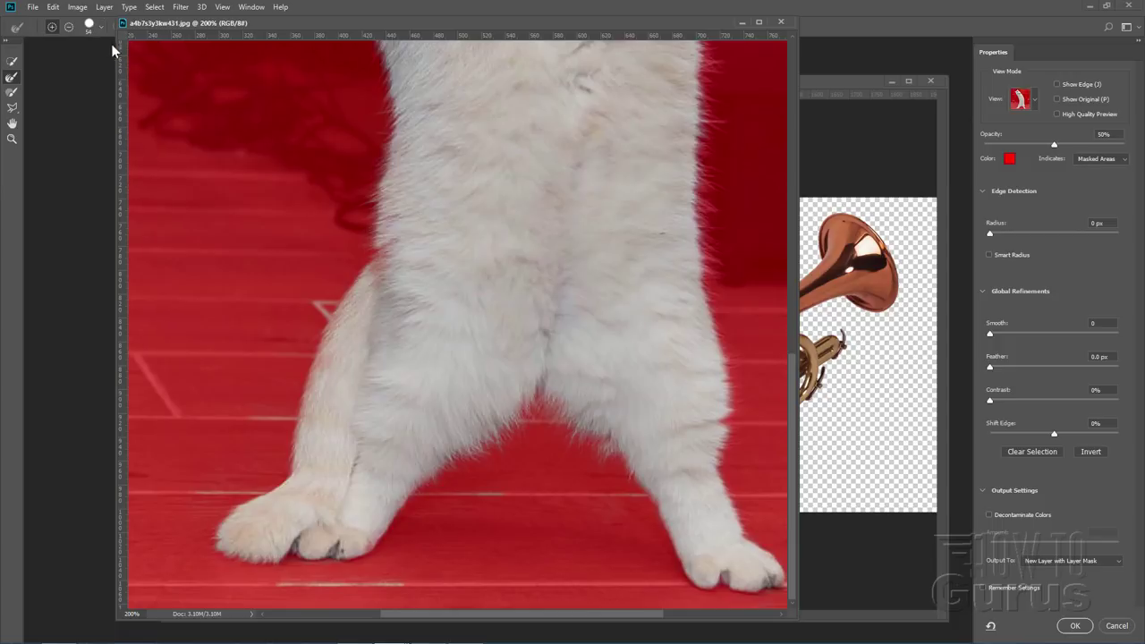
{"action": "mouse_move", "coordinate": [717, 417]}
{"action": "left_mouse_down"}
{"action": "mouse_move", "coordinate": [724, 493]}
{"action": "mouse_move", "coordinate": [738, 338]}
{"action": "mouse_move", "coordinate": [721, 230]}
{"action": "mouse_move", "coordinate": [738, 128]}
{"action": "mouse_move", "coordinate": [744, 225]}
{"action": "mouse_move", "coordinate": [720, 184]}
{"action": "mouse_move", "coordinate": [715, 115]}
{"action": "mouse_move", "coordinate": [714, 210]}
{"action": "left_mouse_up"}
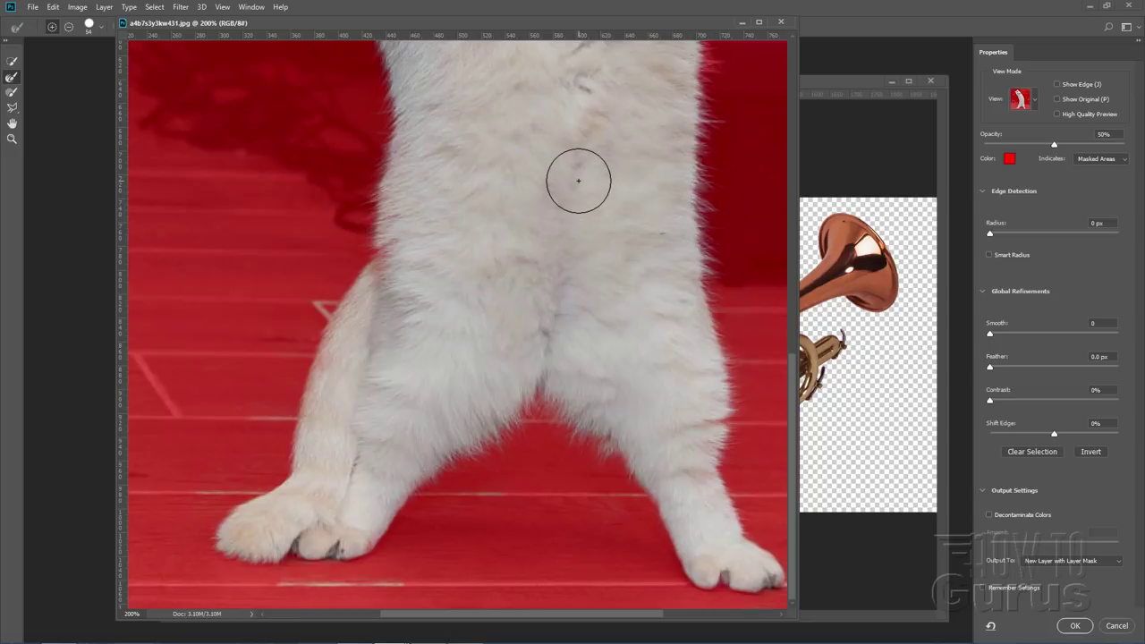
{"action": "key", "text": "space"}
{"action": "mouse_move", "coordinate": [592, 169]}
{"action": "left_mouse_down"}
{"action": "mouse_move", "coordinate": [567, 235]}
{"action": "mouse_move", "coordinate": [524, 281]}
{"action": "mouse_move", "coordinate": [545, 332]}
{"action": "left_mouse_up"}
{"action": "mouse_move", "coordinate": [702, 481]}
{"action": "left_mouse_down"}
{"action": "mouse_move", "coordinate": [680, 312]}
{"action": "mouse_move", "coordinate": [643, 206]}
{"action": "left_mouse_up"}
{"action": "key", "text": "space"}
{"action": "left_click_drag", "start_coordinate": [486, 145], "coordinate": [524, 340]}
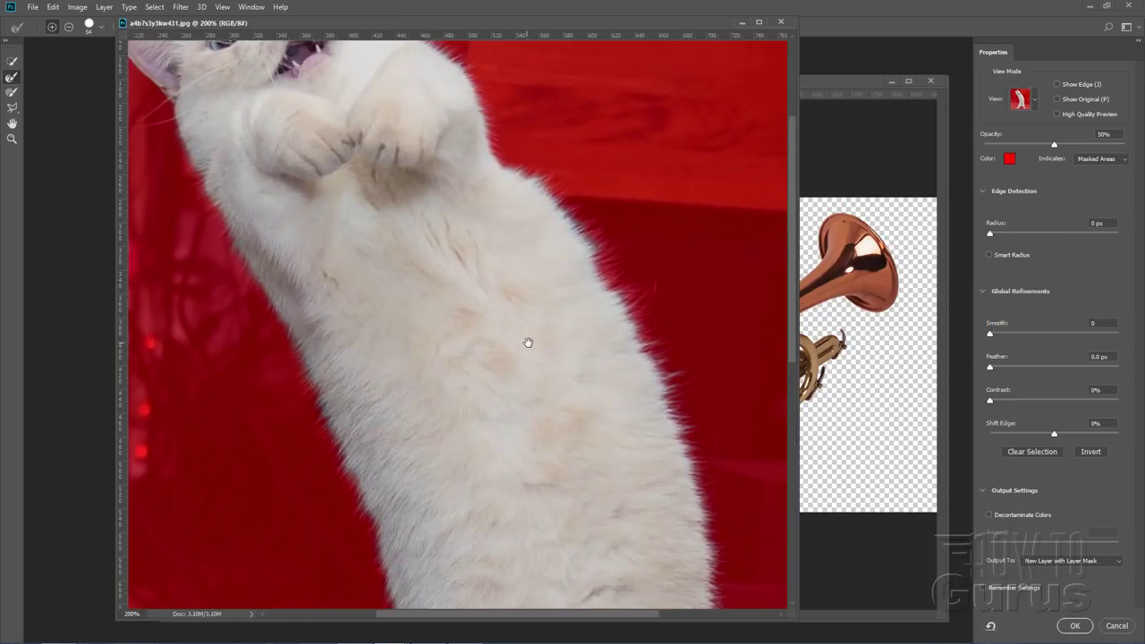
Step: Refine the fur edge along the upper back and shoulder up to the whiskers beside the upright ear
{"action": "mouse_move", "coordinate": [673, 313]}
{"action": "left_mouse_down"}
{"action": "mouse_move", "coordinate": [662, 319]}
{"action": "mouse_move", "coordinate": [593, 209]}
{"action": "mouse_move", "coordinate": [543, 165]}
{"action": "left_mouse_up"}
{"action": "key", "text": "space"}
{"action": "left_click_drag", "start_coordinate": [639, 205], "coordinate": [652, 299]}
{"action": "mouse_move", "coordinate": [608, 266]}
{"action": "left_mouse_down"}
{"action": "mouse_move", "coordinate": [563, 173]}
{"action": "mouse_move", "coordinate": [499, 120]}
{"action": "mouse_move", "coordinate": [497, 141]}
{"action": "left_mouse_up"}
{"action": "left_click_drag", "start_coordinate": [567, 135], "coordinate": [621, 160]}
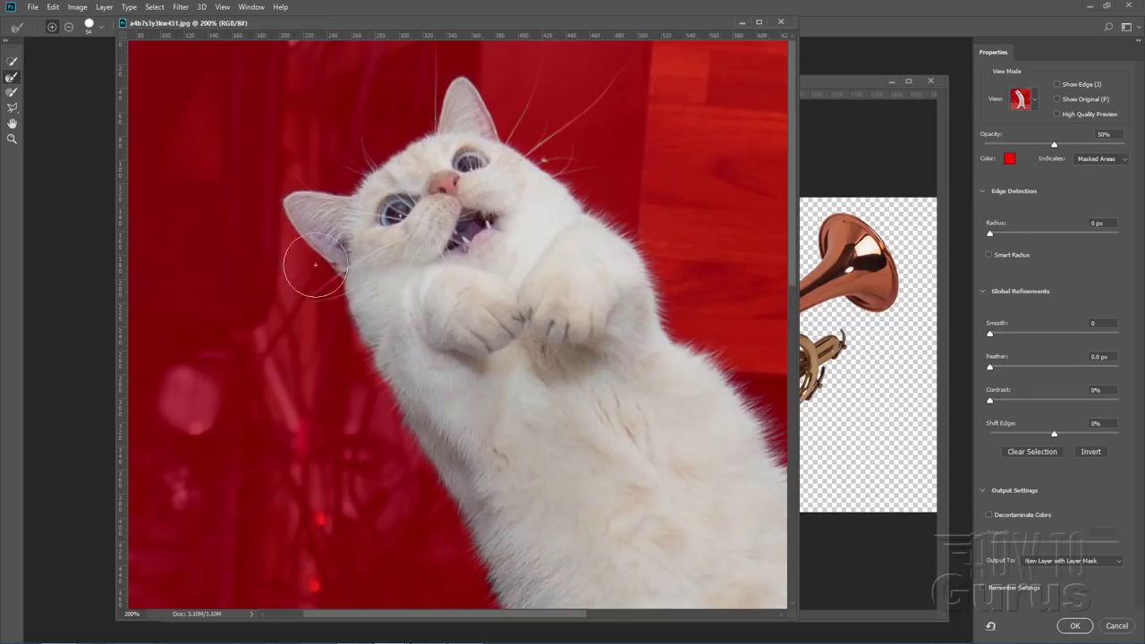
Step: Refine the fur edge on the opposite side of the body, from below the lower ear down to the tail
{"action": "mouse_move", "coordinate": [320, 285]}
{"action": "left_mouse_down"}
{"action": "mouse_move", "coordinate": [350, 319]}
{"action": "mouse_move", "coordinate": [383, 409]}
{"action": "mouse_move", "coordinate": [351, 316]}
{"action": "left_mouse_up"}
{"action": "mouse_move", "coordinate": [340, 473]}
{"action": "left_mouse_down"}
{"action": "mouse_move", "coordinate": [312, 334]}
{"action": "mouse_move", "coordinate": [382, 273]}
{"action": "left_mouse_up"}
{"action": "left_click_drag", "start_coordinate": [408, 404], "coordinate": [332, 202]}
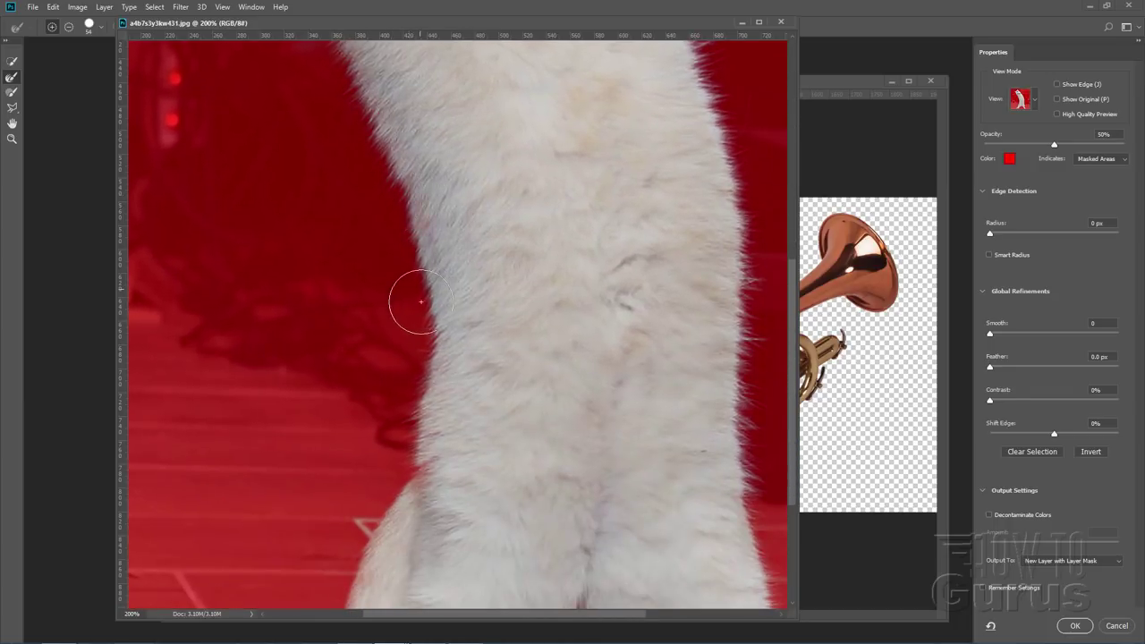
{"action": "mouse_move", "coordinate": [322, 427]}
{"action": "left_mouse_down"}
{"action": "mouse_move", "coordinate": [373, 238]}
{"action": "mouse_move", "coordinate": [438, 212]}
{"action": "mouse_move", "coordinate": [427, 224]}
{"action": "left_mouse_up"}
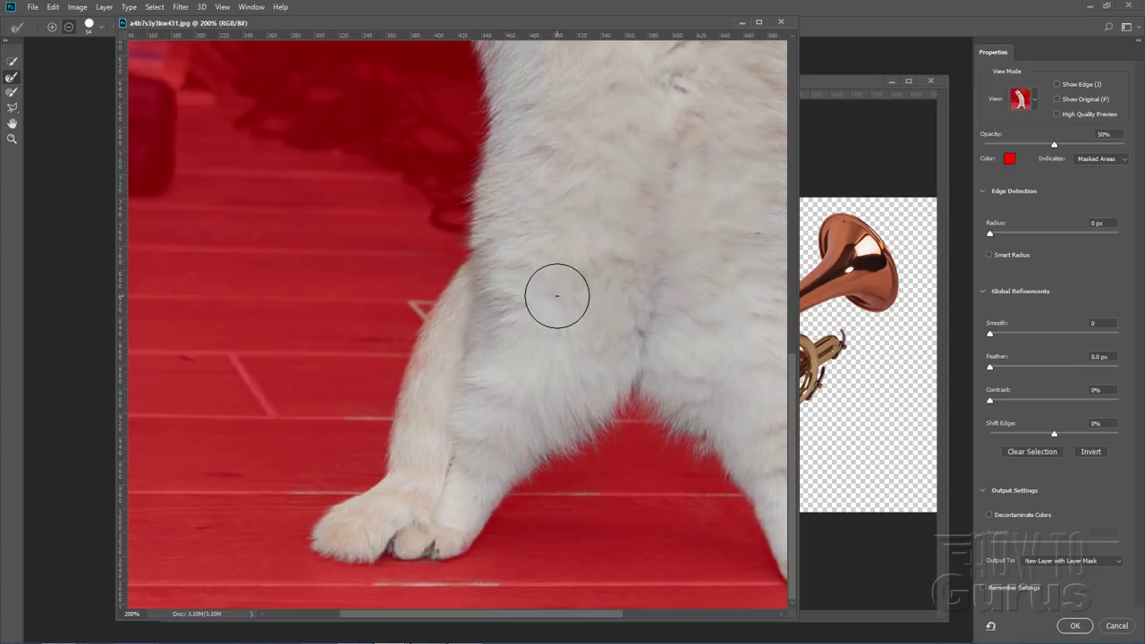
Step: Fit the whole cat in view and output the selection as a new layer with a layer mask
{"action": "left_click", "coordinate": [12, 138]}
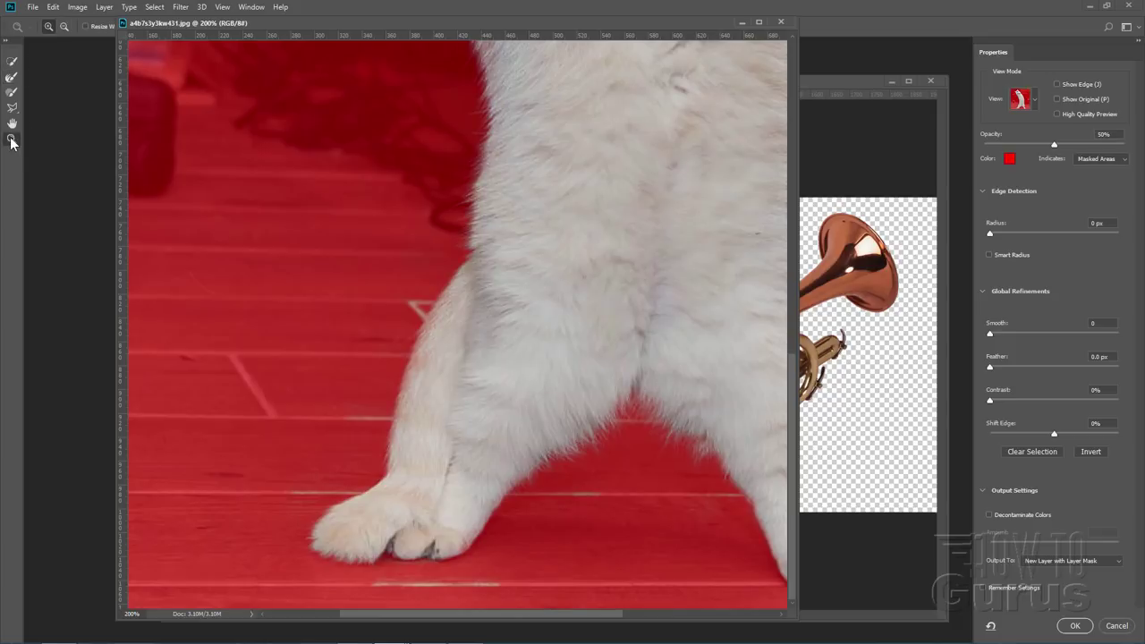
{"action": "left_click_drag", "start_coordinate": [266, 24], "coordinate": [245, 50]}
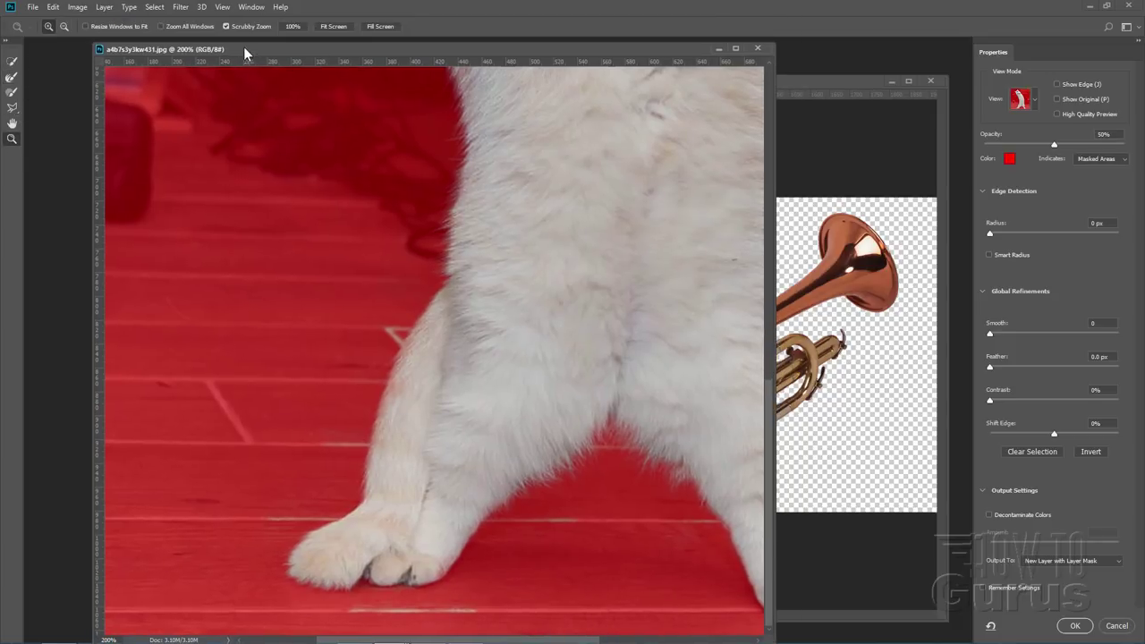
{"action": "left_click", "coordinate": [332, 26]}
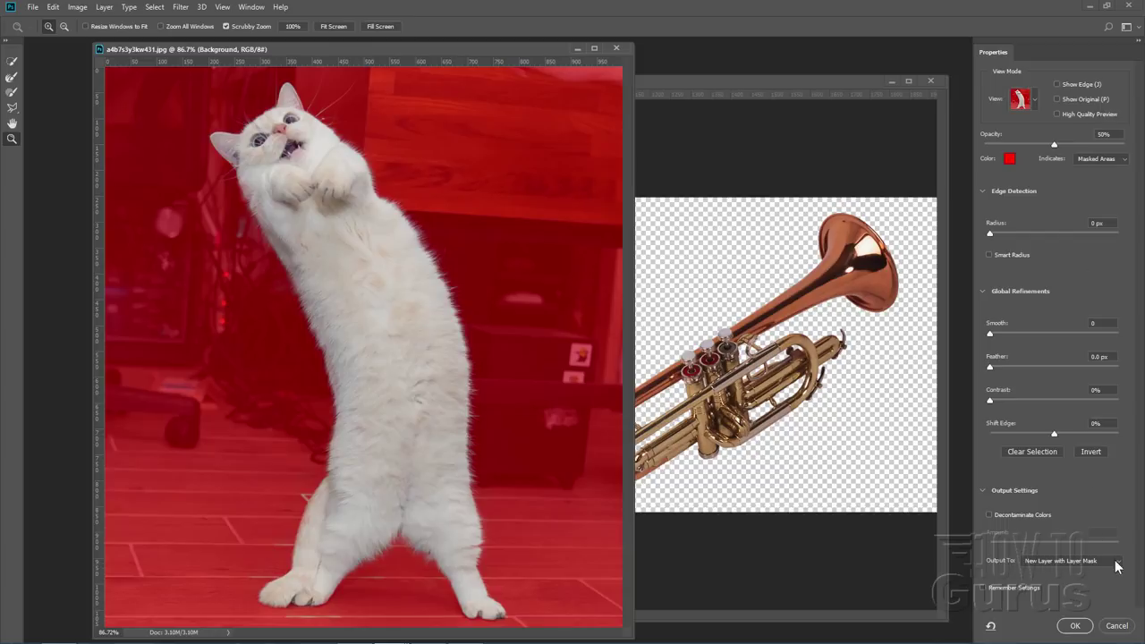
{"action": "left_click", "coordinate": [1077, 626]}
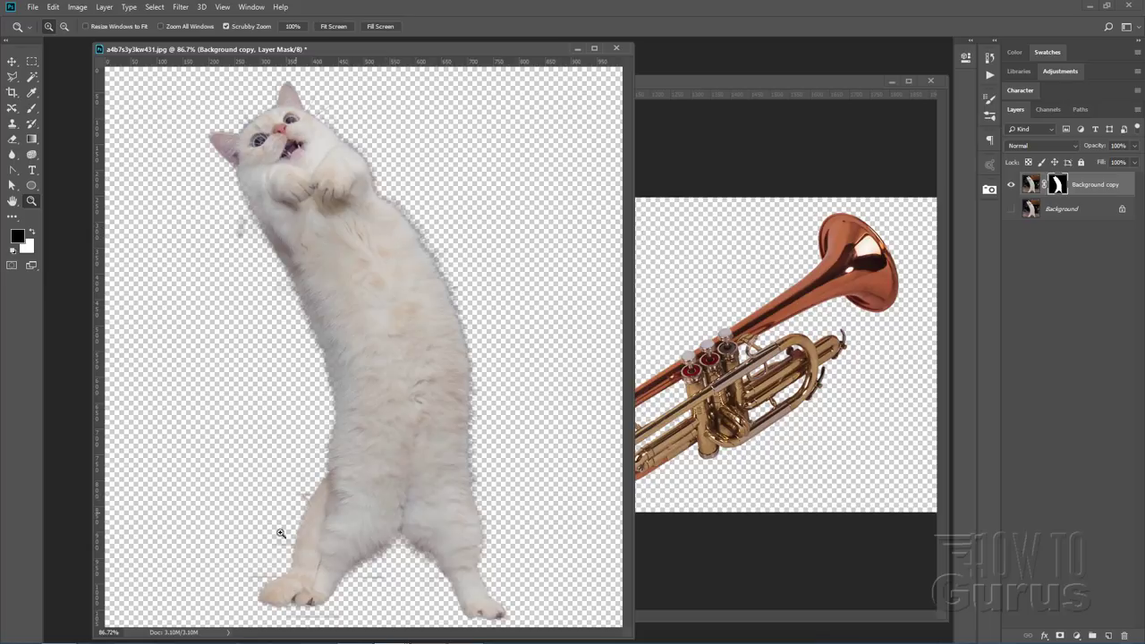
Step: Paint black on the layer mask to remove the leftover smudges beside the cat's chest, tail and hind paw at 200% zoom
{"action": "left_click", "coordinate": [230, 242]}
{"action": "left_click", "coordinate": [232, 244]}
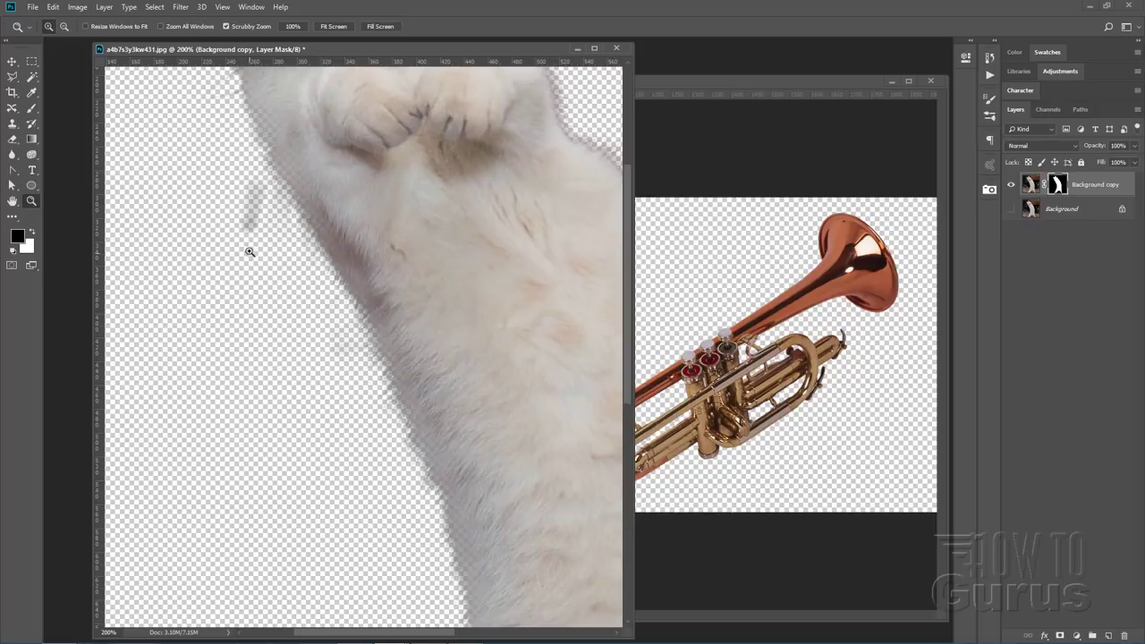
{"action": "left_click", "coordinate": [31, 108]}
{"action": "mouse_move", "coordinate": [236, 230]}
{"action": "left_mouse_down"}
{"action": "mouse_move", "coordinate": [238, 199]}
{"action": "mouse_move", "coordinate": [253, 199]}
{"action": "mouse_move", "coordinate": [262, 234]}
{"action": "left_mouse_up"}
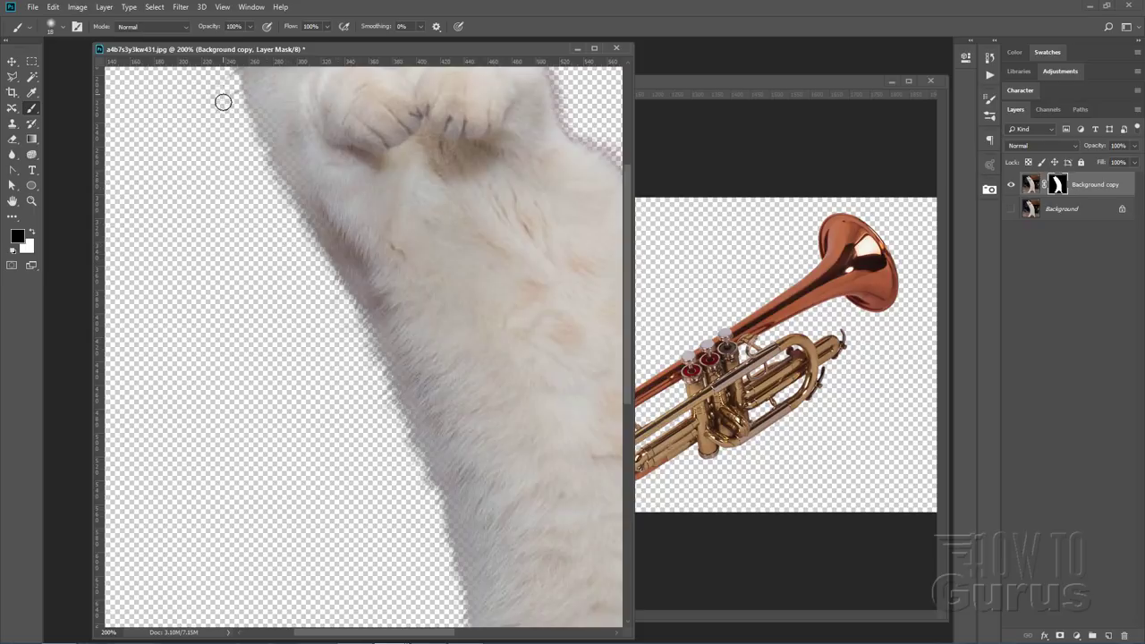
{"action": "left_click_drag", "start_coordinate": [312, 450], "coordinate": [325, 256]}
{"action": "left_click_drag", "start_coordinate": [311, 358], "coordinate": [307, 328]}
{"action": "mouse_move", "coordinate": [294, 412]}
{"action": "left_mouse_down"}
{"action": "mouse_move", "coordinate": [289, 373]}
{"action": "mouse_move", "coordinate": [404, 304]}
{"action": "left_mouse_up"}
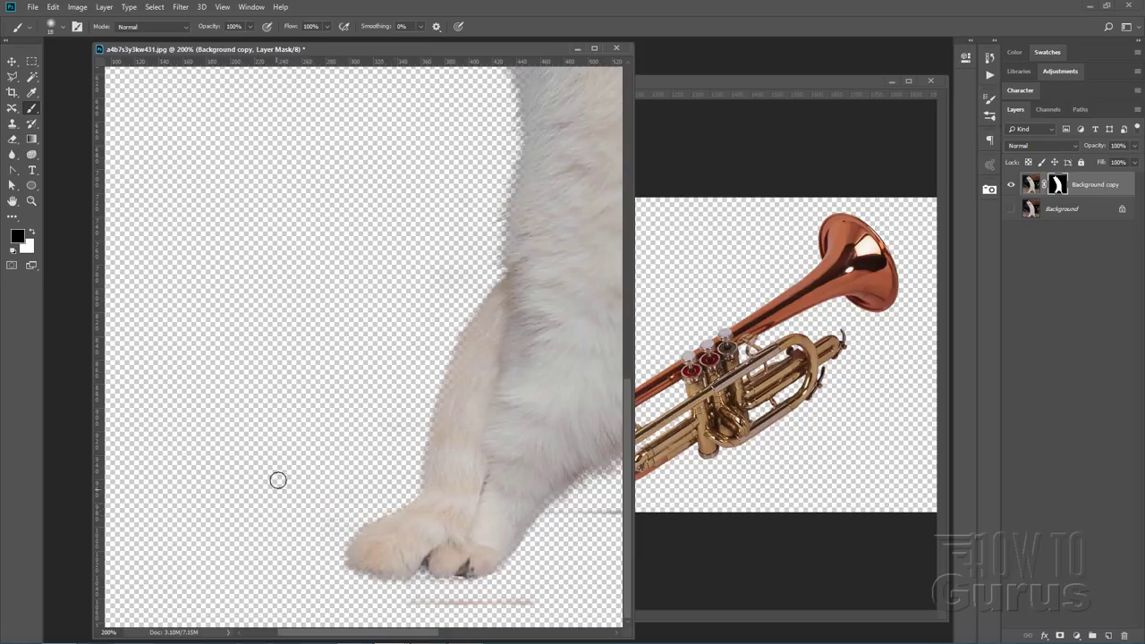
Step: Paint out the remaining floor streaks below the hind paws and between the legs on the layer mask
{"action": "scroll", "coordinate": [322, 430], "scroll_direction": "right", "scroll_amount": 5}
{"action": "scroll", "coordinate": [232, 468], "scroll_direction": "right", "scroll_amount": 2}
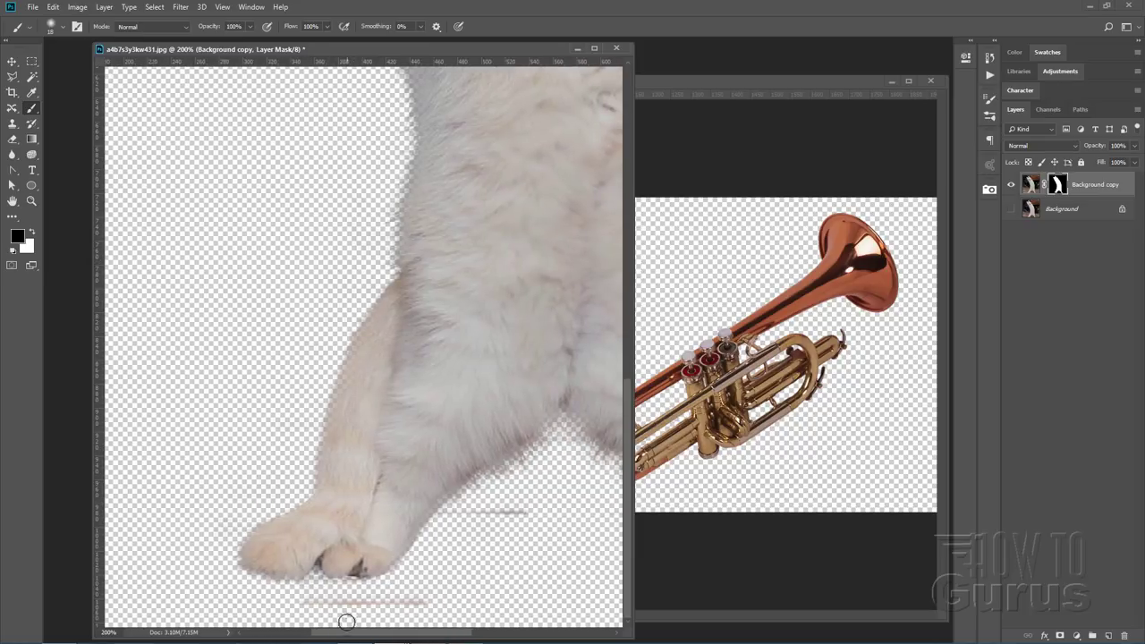
{"action": "left_click_drag", "start_coordinate": [302, 606], "coordinate": [455, 606]}
{"action": "left_click_drag", "start_coordinate": [449, 512], "coordinate": [555, 512]}
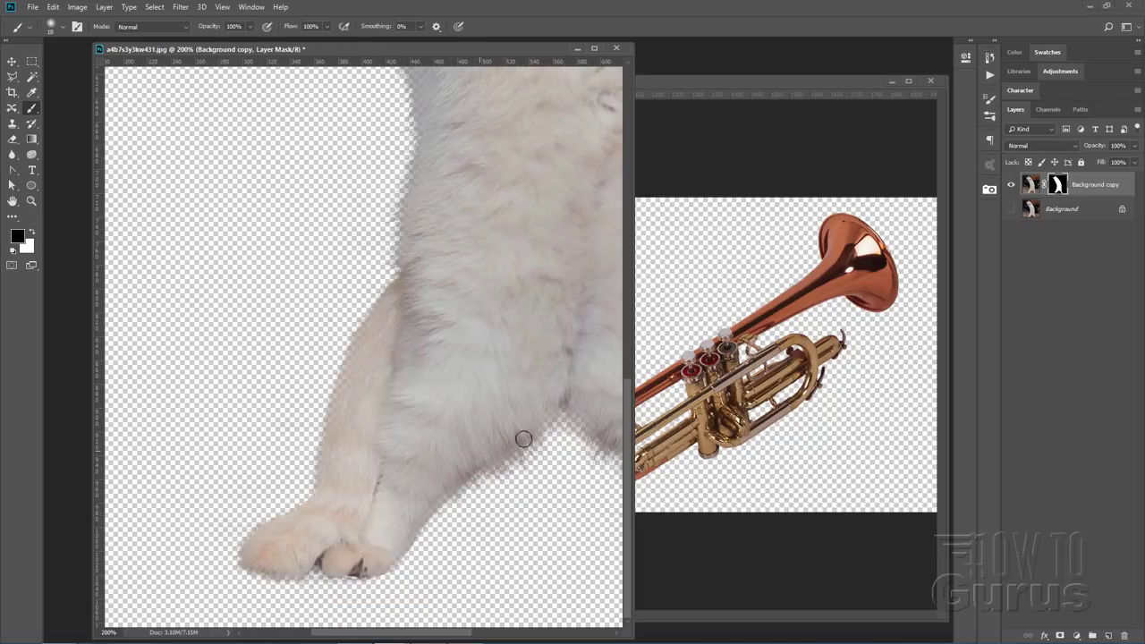
{"action": "left_click_drag", "start_coordinate": [541, 418], "coordinate": [233, 384]}
{"action": "key", "text": "ctrl+r"}
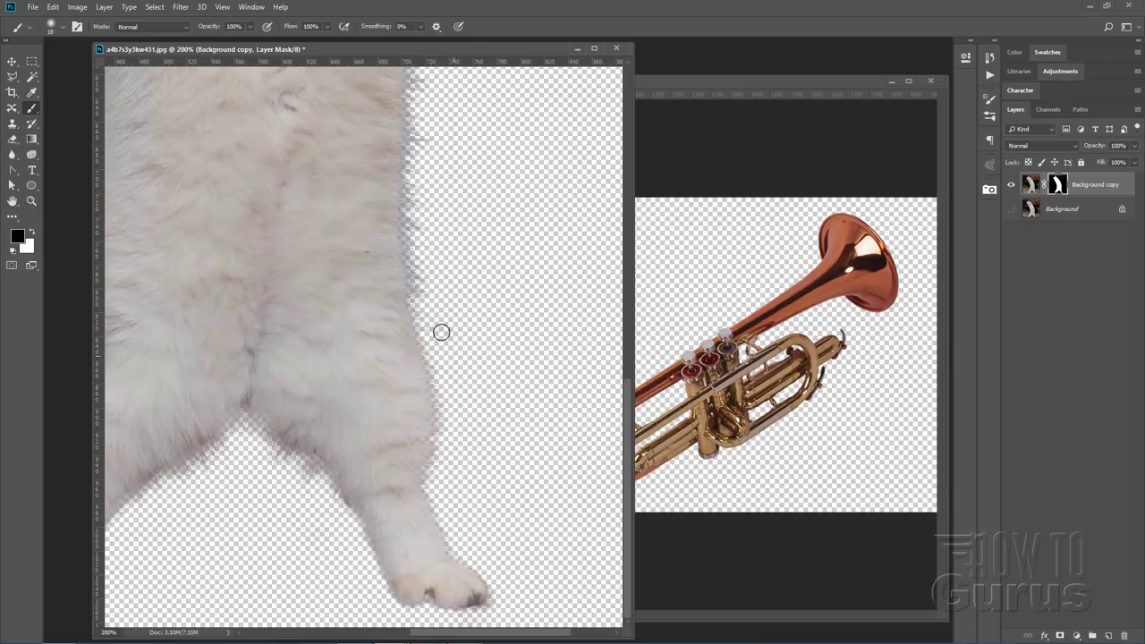
{"action": "scroll", "coordinate": [480, 322], "scroll_direction": "up", "scroll_amount": 5}
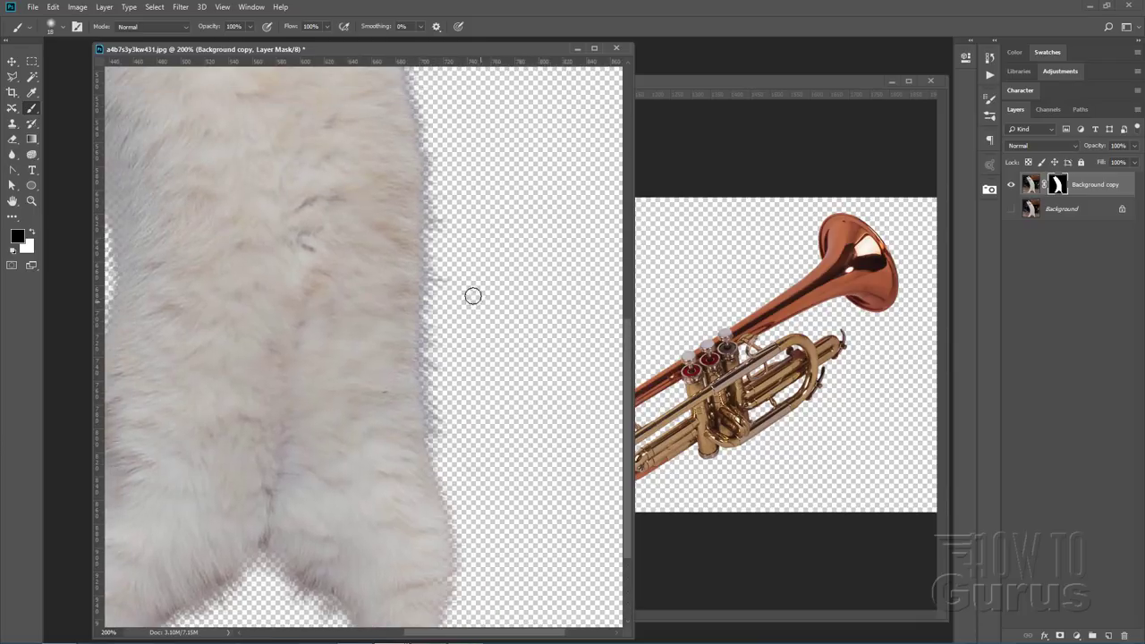
{"action": "scroll", "coordinate": [504, 335], "scroll_direction": "up", "scroll_amount": 5}
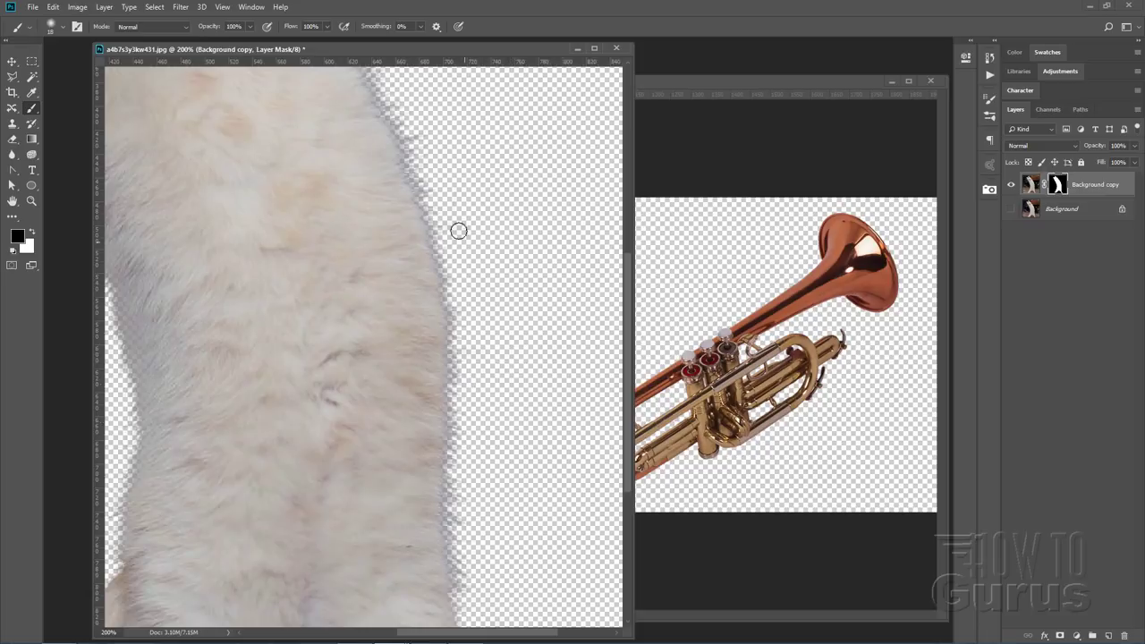
{"action": "left_click_drag", "start_coordinate": [488, 192], "coordinate": [534, 371]}
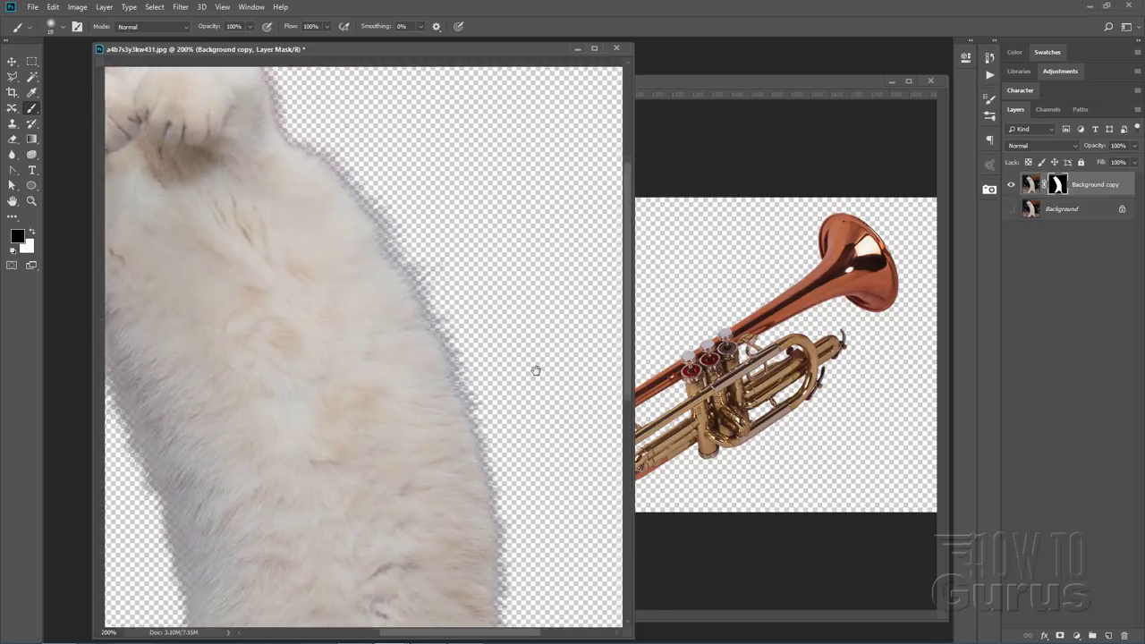
{"action": "left_click_drag", "start_coordinate": [440, 171], "coordinate": [543, 310]}
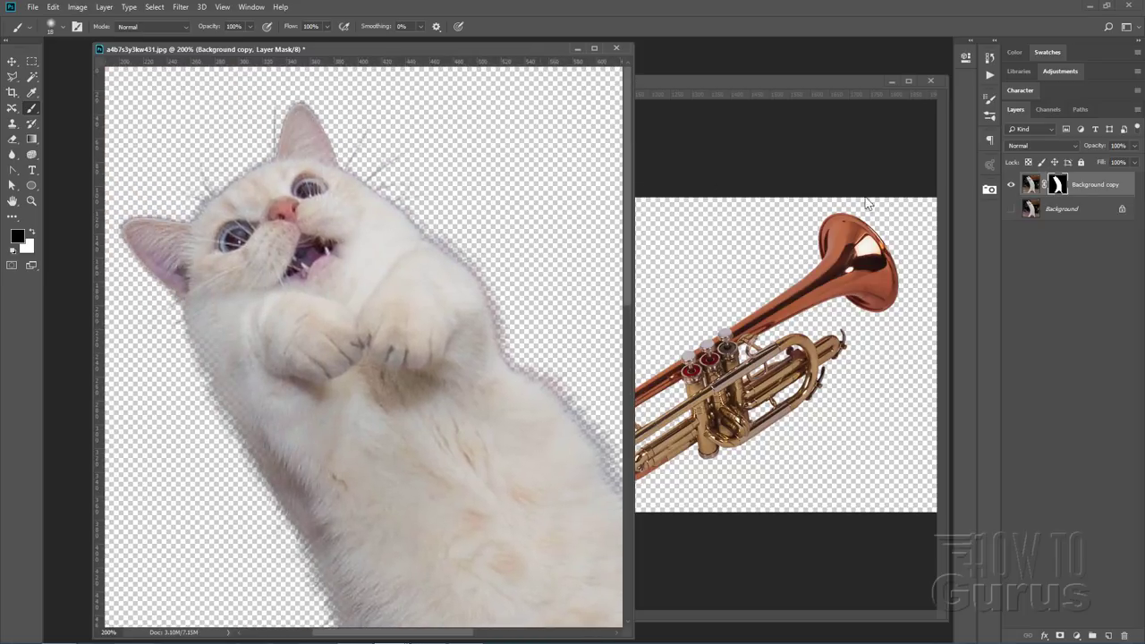
Step: Arrange the cat and concert windows side by side and copy the masked cat layer into concert-163972_1280.jpg
{"action": "left_click_drag", "start_coordinate": [465, 45], "coordinate": [625, 72]}
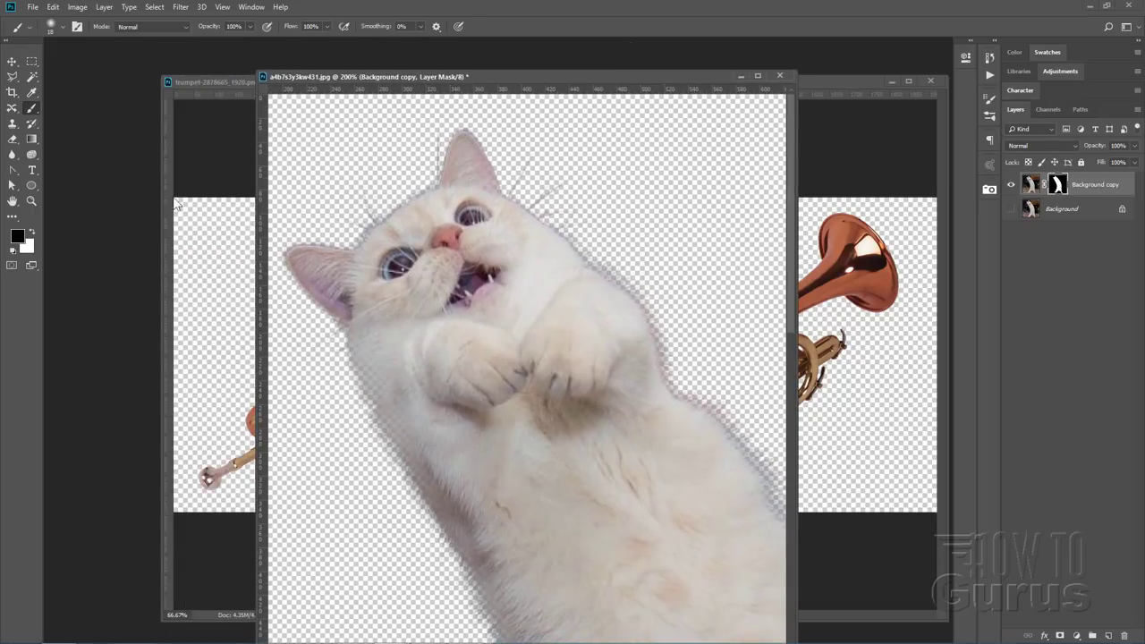
{"action": "left_click", "coordinate": [280, 11]}
{"action": "mouse_move", "coordinate": [253, 11]}
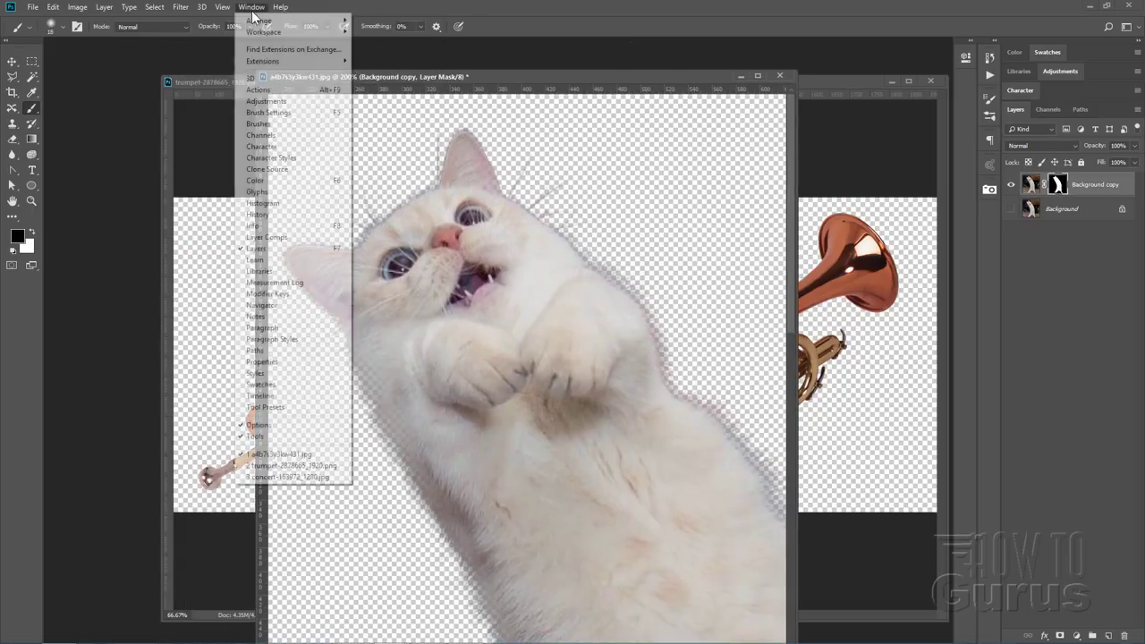
{"action": "left_click", "coordinate": [275, 477]}
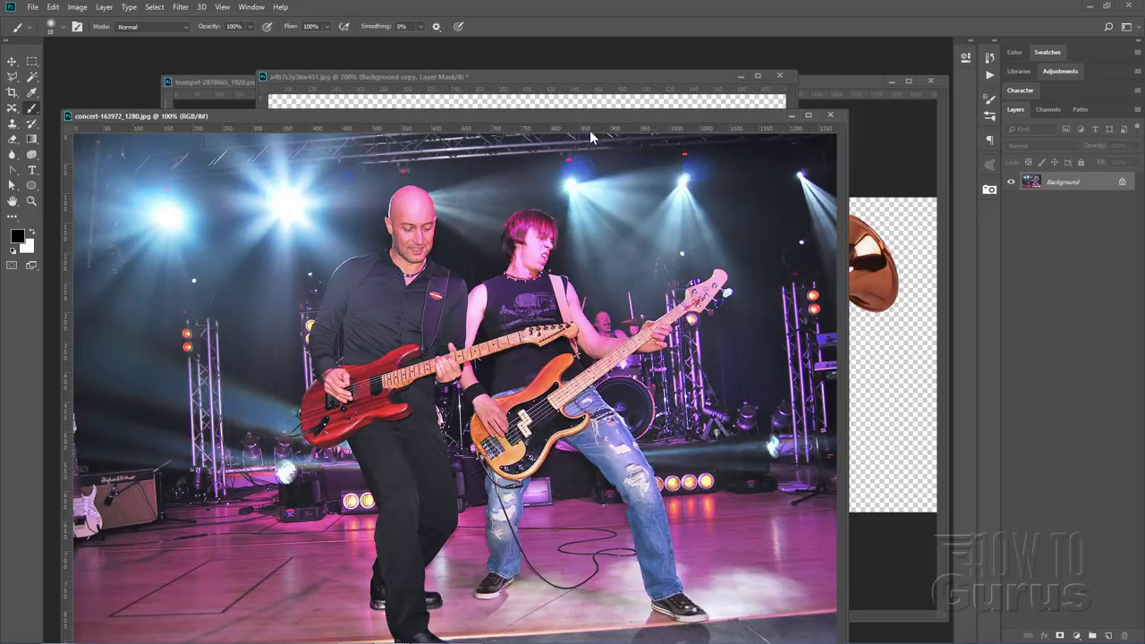
{"action": "left_click", "coordinate": [565, 87]}
{"action": "left_click_drag", "start_coordinate": [575, 72], "coordinate": [719, 72]}
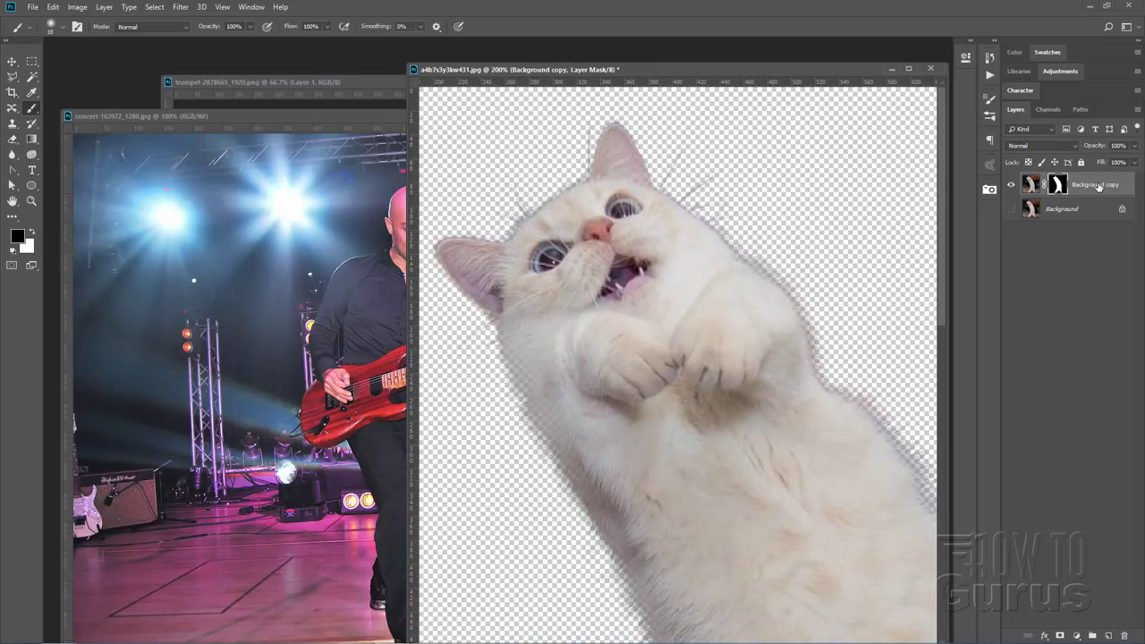
{"action": "left_click_drag", "start_coordinate": [1106, 183], "coordinate": [301, 265]}
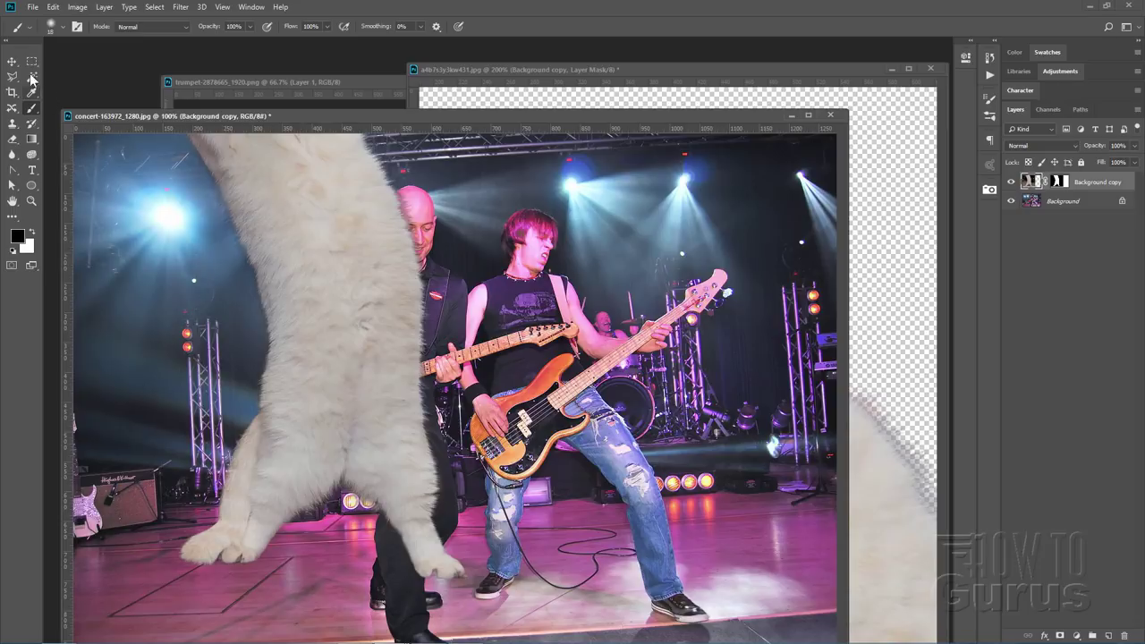
Step: Move the cat layer down in the concert image so its head and paws sit in front of the two guitarists
{"action": "key", "text": "v"}
{"action": "left_click_drag", "start_coordinate": [307, 240], "coordinate": [505, 378]}
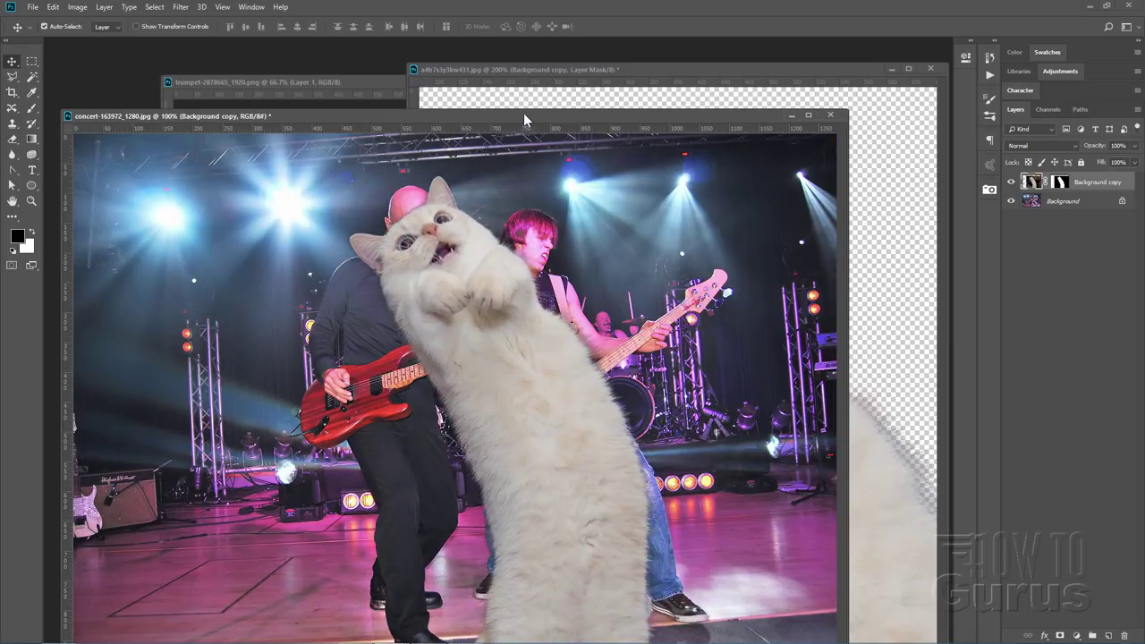
{"action": "left_click_drag", "start_coordinate": [523, 113], "coordinate": [536, 50]}
{"action": "left_click_drag", "start_coordinate": [504, 269], "coordinate": [473, 322]}
Step: Scale the cat layer proportionally to about 59% with Free Transform and stand it on the stage beside the bass player
{"action": "key", "text": "ctrl+t"}
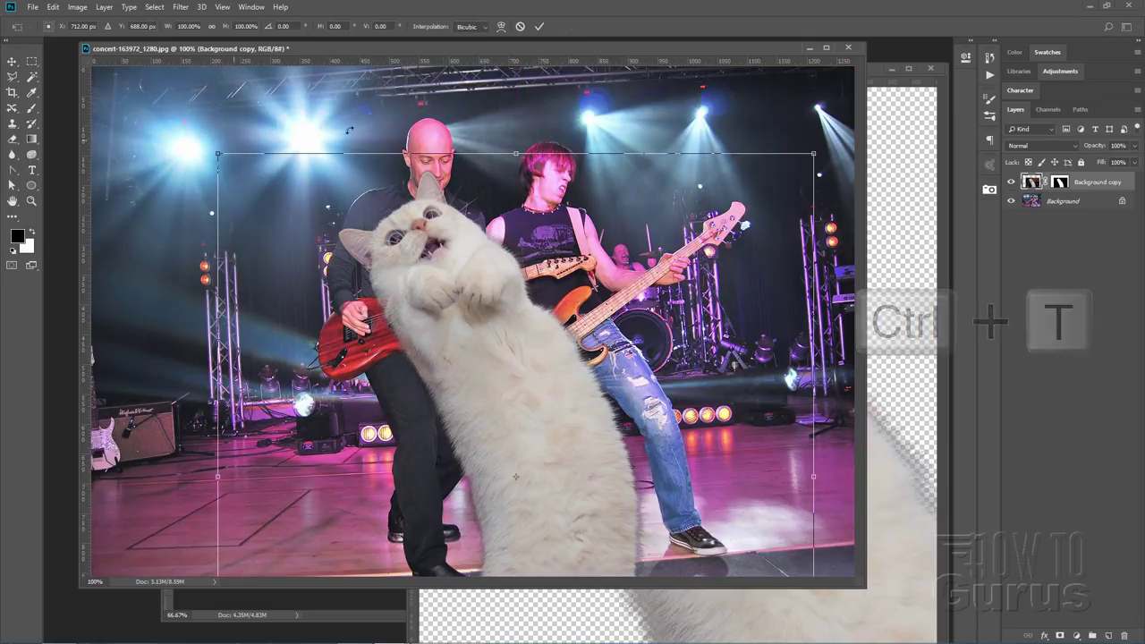
{"action": "key", "text": "shift"}
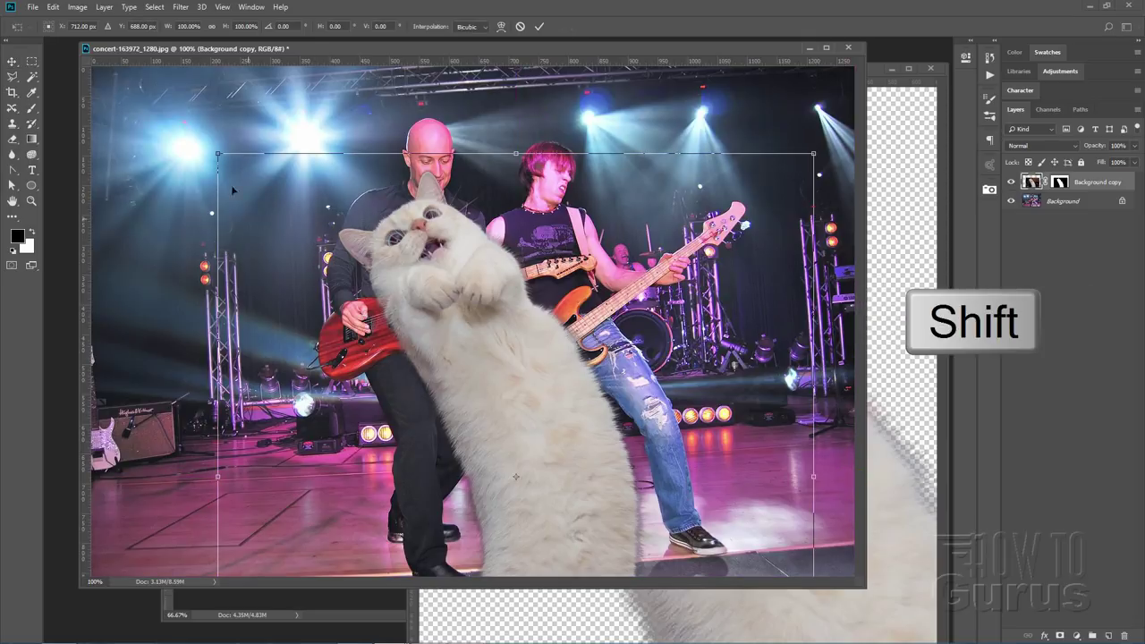
{"action": "left_click_drag", "start_coordinate": [229, 168], "coordinate": [385, 287]}
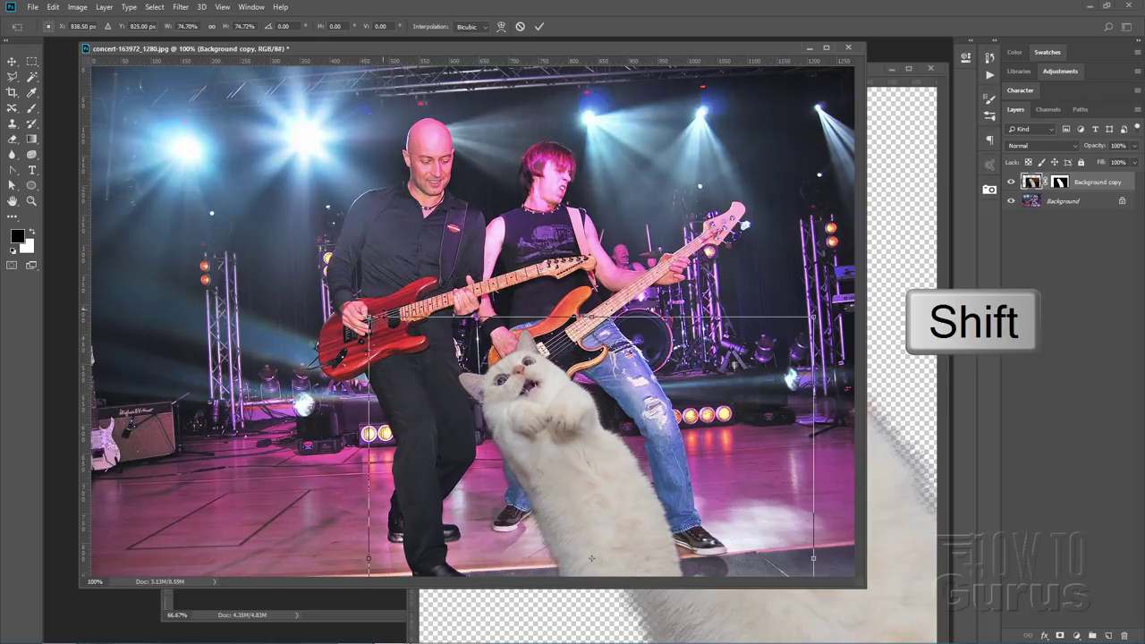
{"action": "left_click_drag", "start_coordinate": [585, 424], "coordinate": [658, 226]}
{"action": "left_click_drag", "start_coordinate": [457, 93], "coordinate": [543, 186]}
{"action": "left_click_drag", "start_coordinate": [695, 338], "coordinate": [706, 310]}
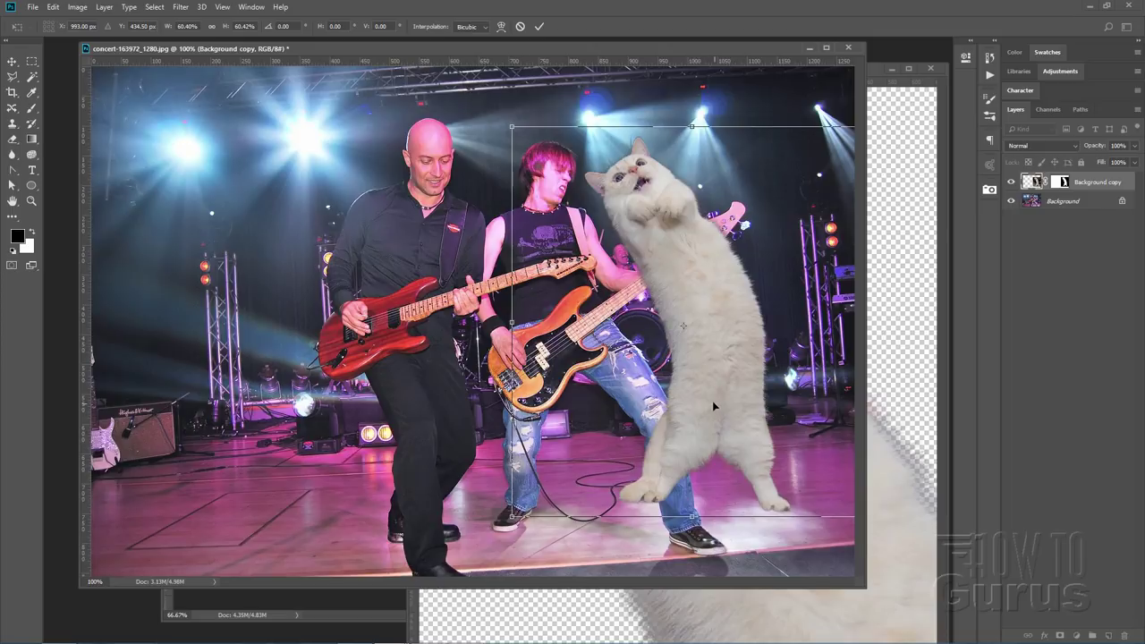
{"action": "left_click_drag", "start_coordinate": [713, 403], "coordinate": [716, 405]}
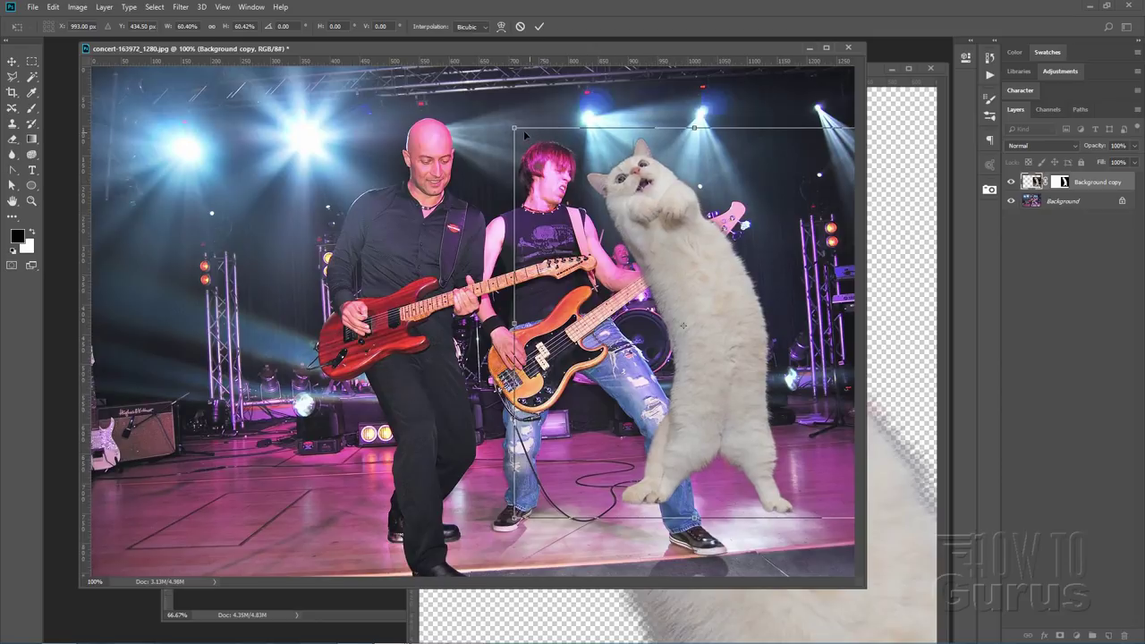
{"action": "left_click_drag", "start_coordinate": [515, 127], "coordinate": [523, 137]}
{"action": "left_click_drag", "start_coordinate": [689, 325], "coordinate": [688, 325]}
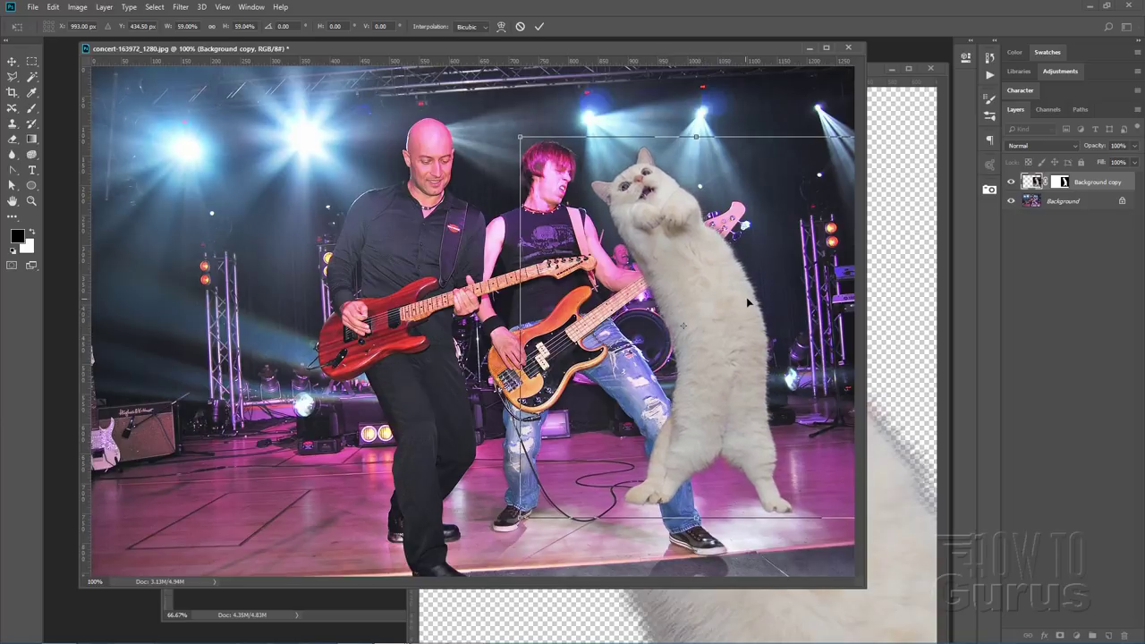
{"action": "left_click", "coordinate": [540, 27]}
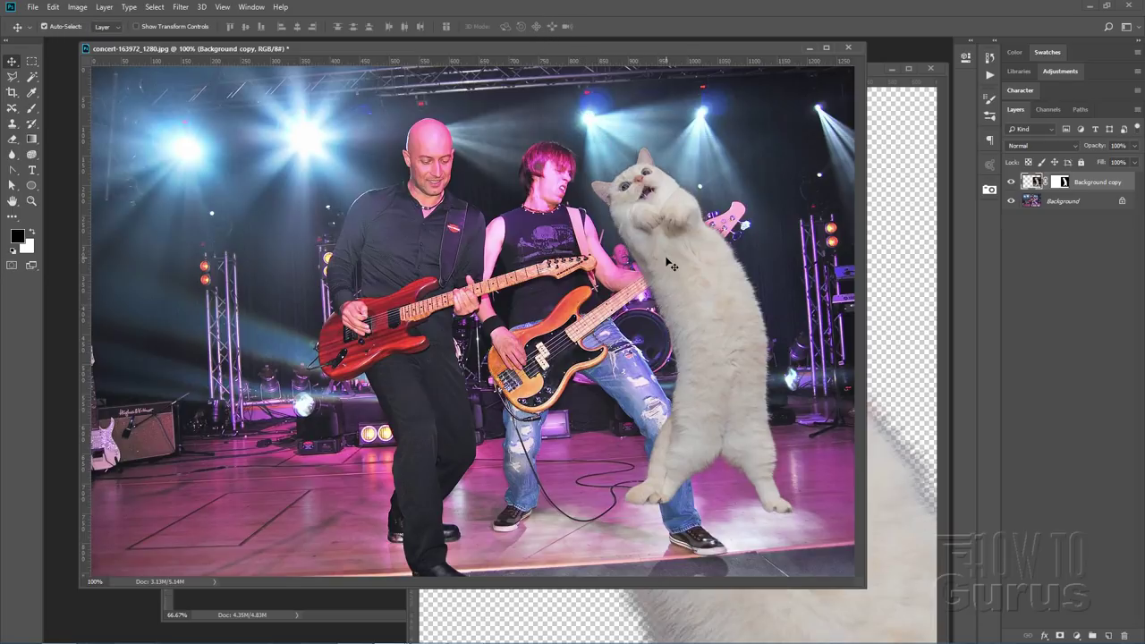
Step: Close a4b7s3y3kw431.jpg without saving and get the trumpet image ready for a Polygonal Lasso selection
{"action": "left_click", "coordinate": [900, 201]}
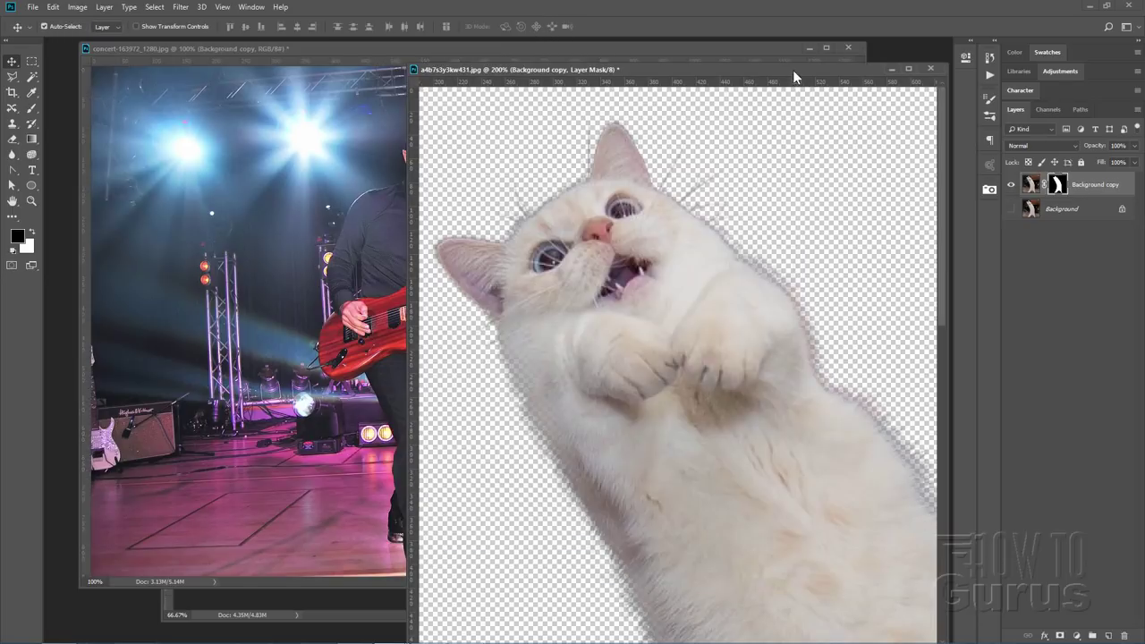
{"action": "left_click_drag", "start_coordinate": [796, 71], "coordinate": [738, 68]}
{"action": "left_click", "coordinate": [877, 69]}
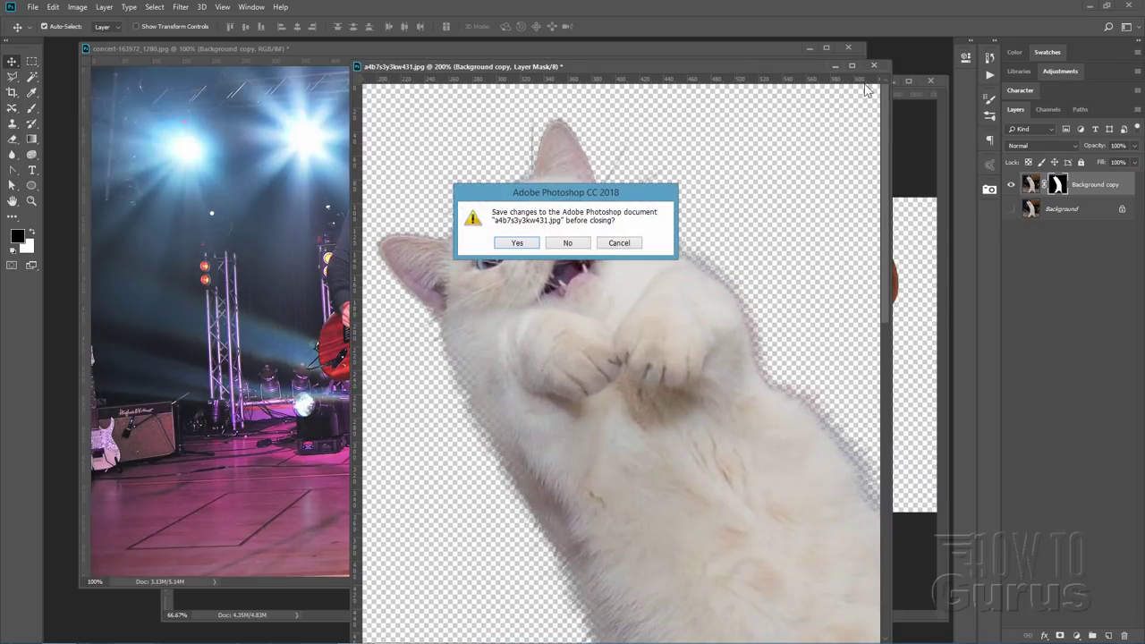
{"action": "left_click", "coordinate": [573, 243]}
{"action": "left_click", "coordinate": [911, 232]}
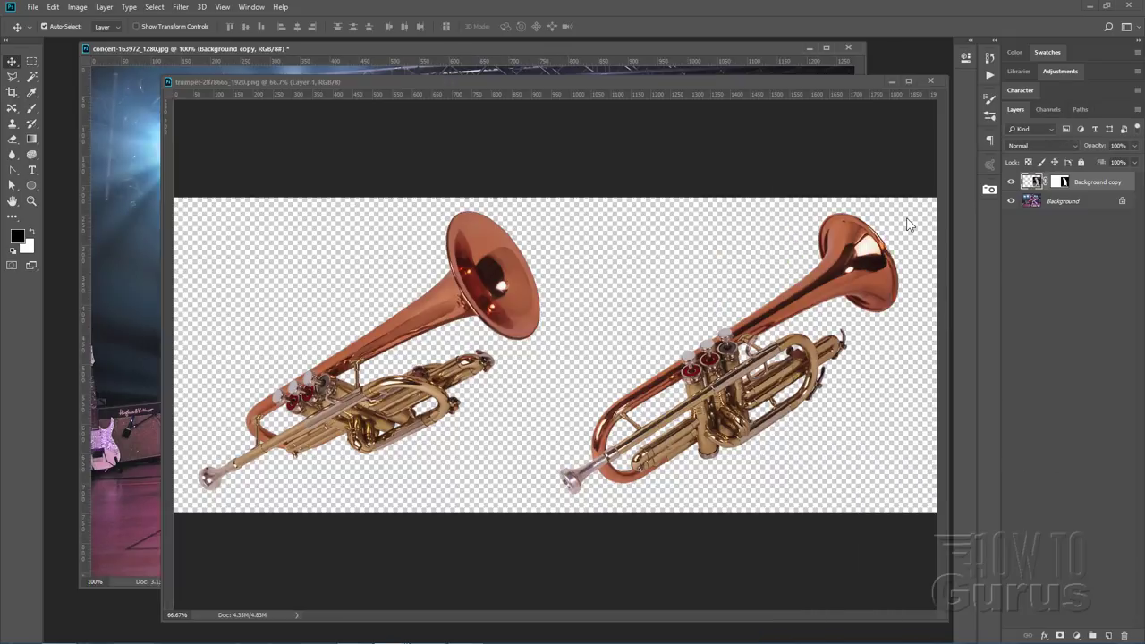
{"action": "left_click_drag", "start_coordinate": [598, 89], "coordinate": [635, 93]}
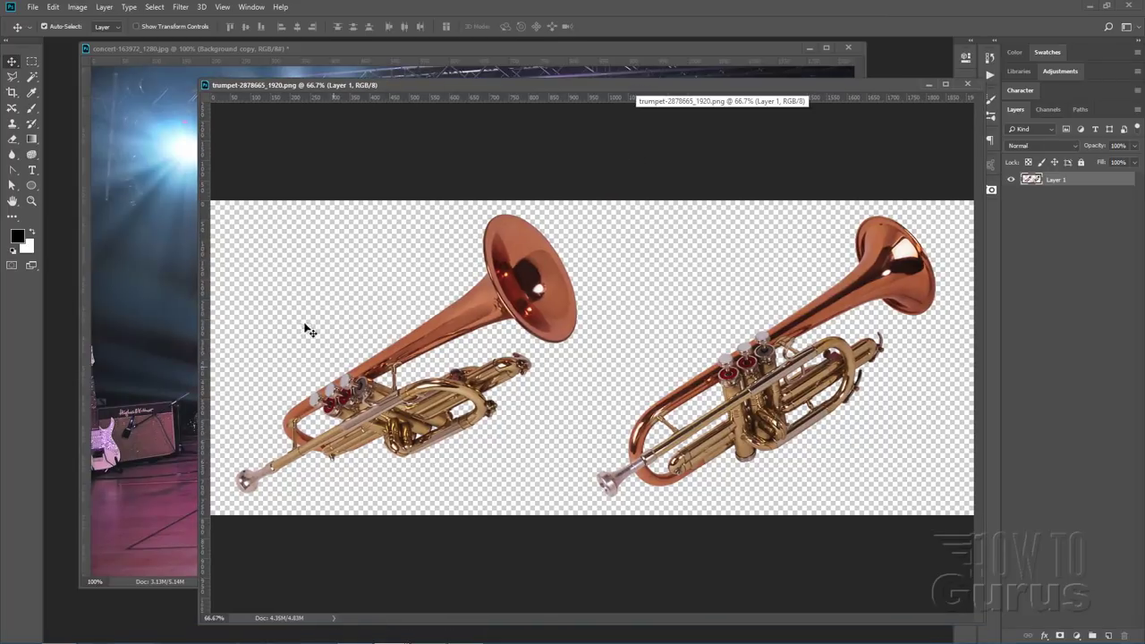
{"action": "left_click", "coordinate": [12, 77]}
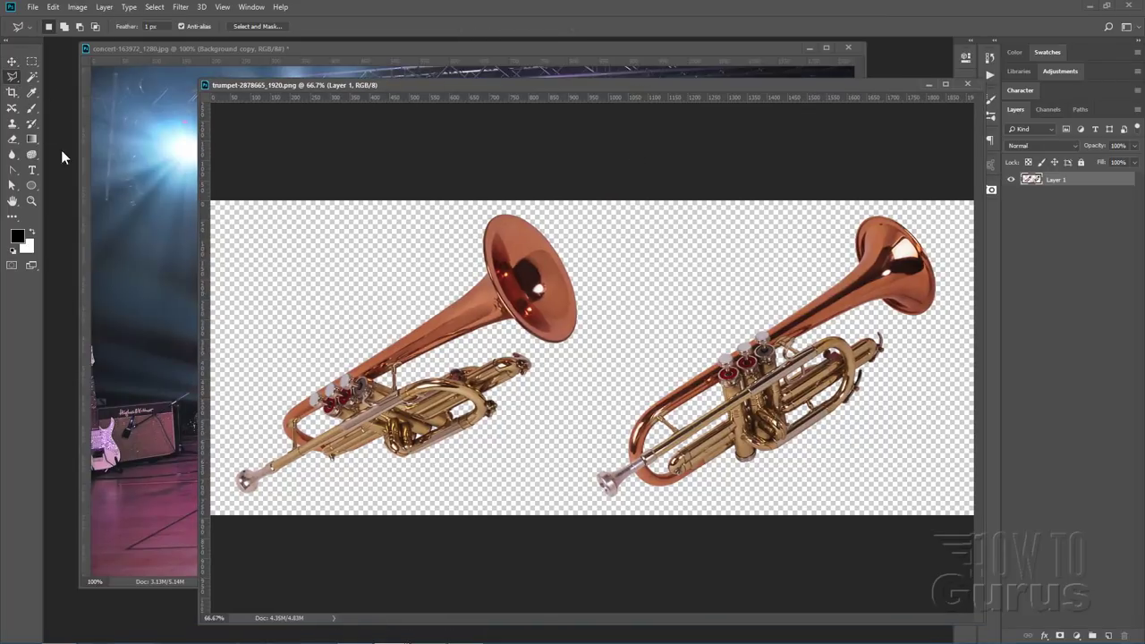
{"action": "left_click", "coordinate": [415, 301]}
{"action": "left_click", "coordinate": [264, 394]}
{"action": "left_click", "coordinate": [270, 437]}
{"action": "left_click", "coordinate": [226, 465]}
{"action": "left_click", "coordinate": [230, 499]}
{"action": "left_click", "coordinate": [272, 494]}
{"action": "left_click", "coordinate": [317, 471]}
{"action": "left_click", "coordinate": [378, 462]}
{"action": "left_click", "coordinate": [407, 479]}
{"action": "left_click", "coordinate": [511, 420]}
{"action": "left_click", "coordinate": [595, 338]}
{"action": "left_click", "coordinate": [593, 231]}
{"action": "left_click", "coordinate": [545, 210]}
{"action": "left_click", "coordinate": [483, 212]}
{"action": "left_click", "coordinate": [464, 265]}
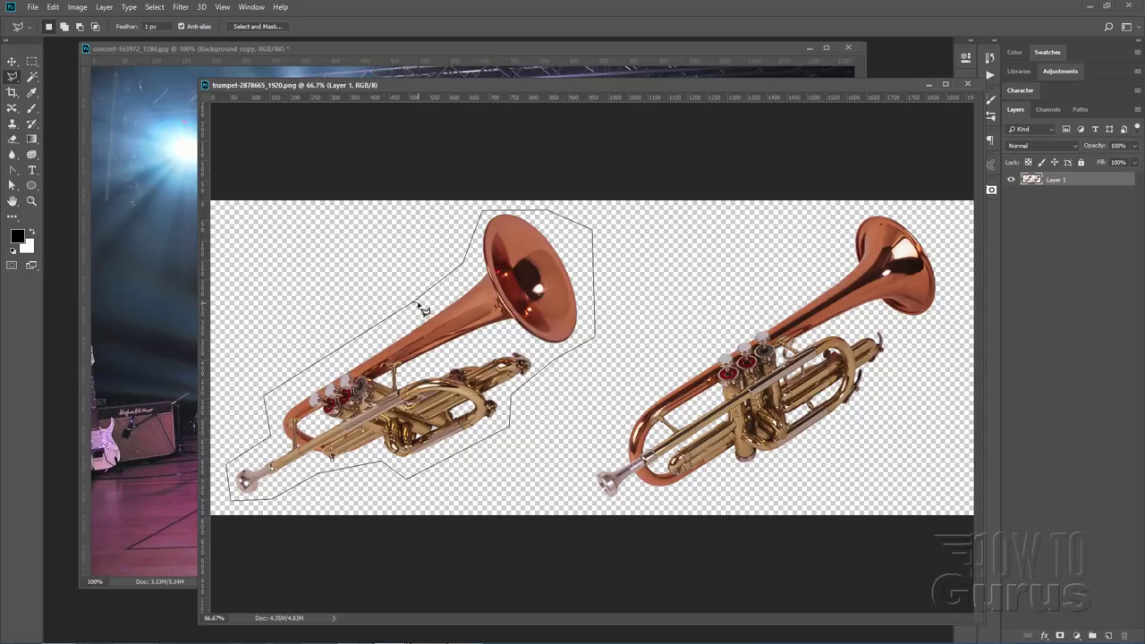
{"action": "key", "text": "Escape"}
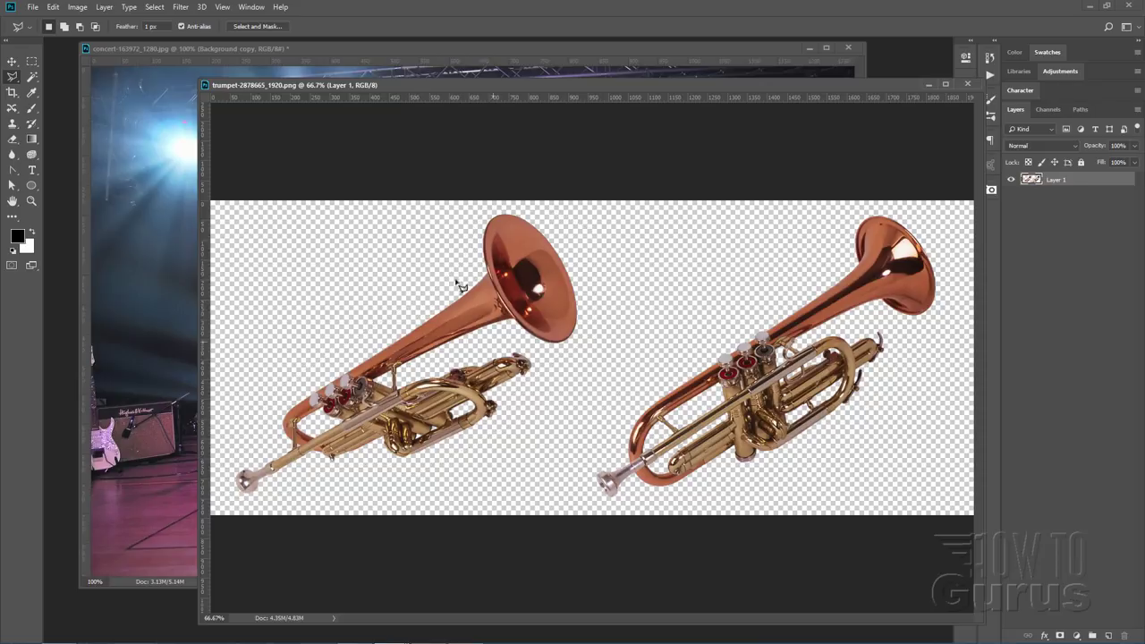
Step: Outline the trumpet with the wide front-facing bell using a closed Polygonal Lasso selection just outside its edges
{"action": "left_click", "coordinate": [470, 257]}
{"action": "left_click", "coordinate": [445, 292]}
{"action": "left_click", "coordinate": [273, 407]}
{"action": "left_click", "coordinate": [277, 445]}
{"action": "left_click", "coordinate": [228, 463]}
{"action": "left_click", "coordinate": [233, 495]}
{"action": "left_click", "coordinate": [268, 499]}
{"action": "left_click", "coordinate": [329, 457]}
{"action": "left_click", "coordinate": [372, 452]}
{"action": "left_click", "coordinate": [414, 467]}
{"action": "left_click", "coordinate": [499, 418]}
{"action": "left_click", "coordinate": [534, 359]}
{"action": "left_click", "coordinate": [583, 346]}
{"action": "left_click", "coordinate": [583, 251]}
{"action": "left_click", "coordinate": [545, 220]}
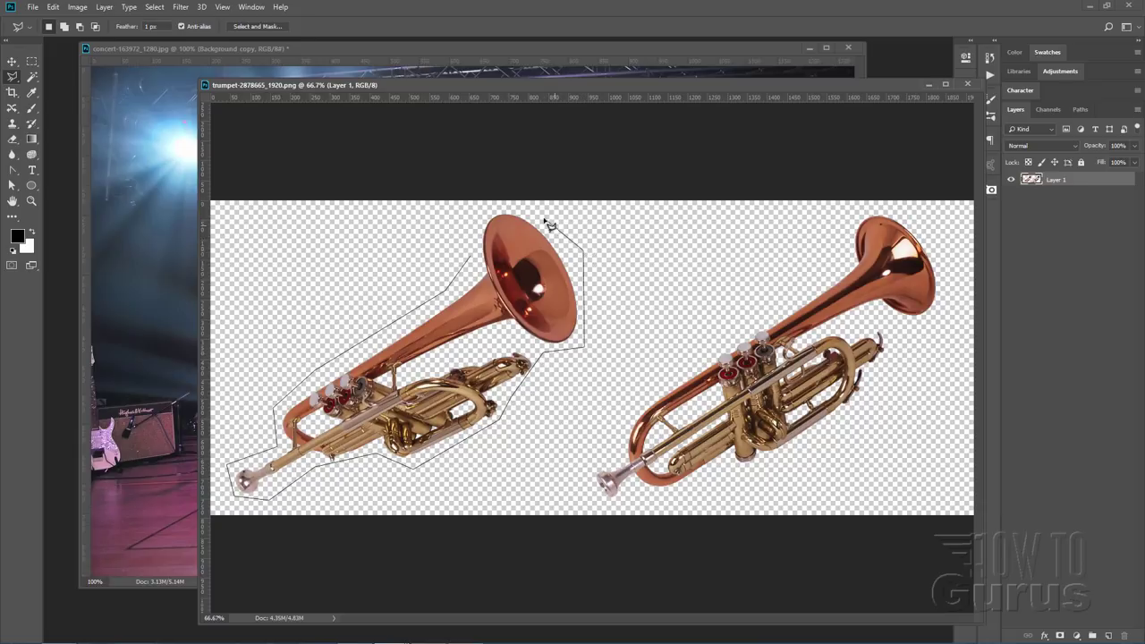
{"action": "left_click", "coordinate": [503, 206]}
{"action": "left_click", "coordinate": [471, 221]}
{"action": "left_click", "coordinate": [475, 261]}
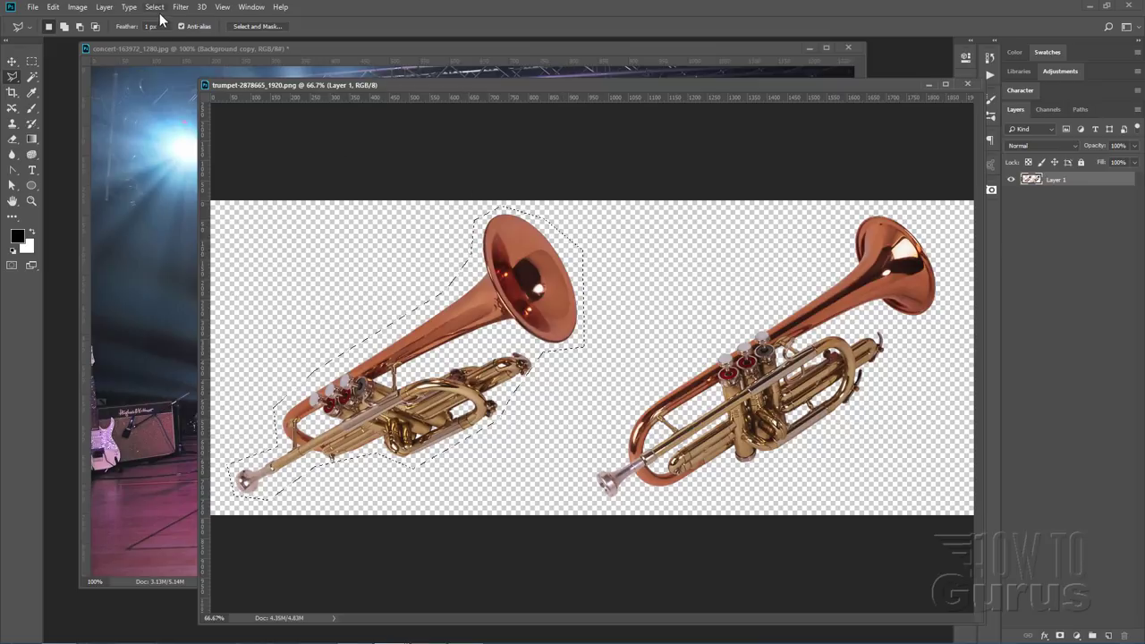
Step: Copy the selected trumpet to a new layer and bring that layer into concert-163972_1280.jpg
{"action": "left_click", "coordinate": [104, 8]}
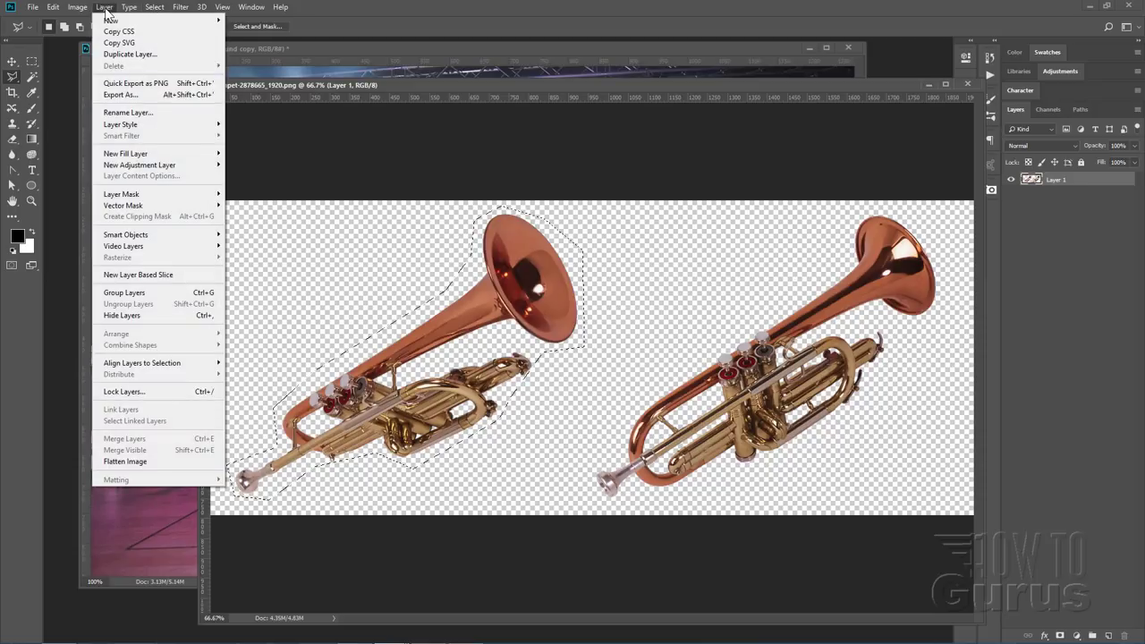
{"action": "mouse_move", "coordinate": [113, 21]}
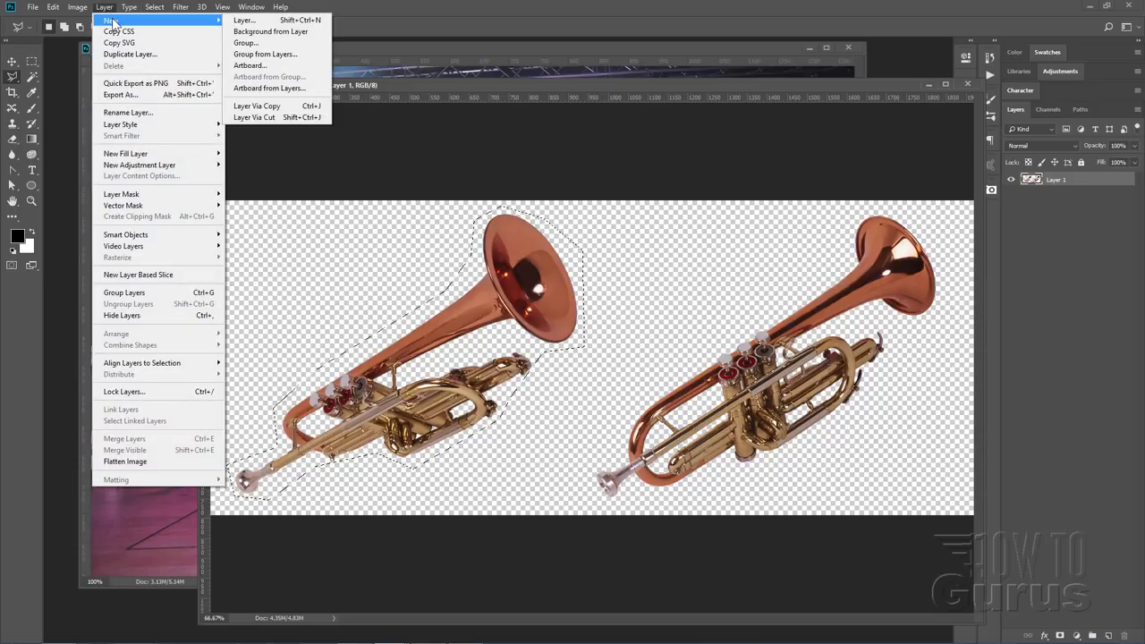
{"action": "left_click", "coordinate": [286, 107]}
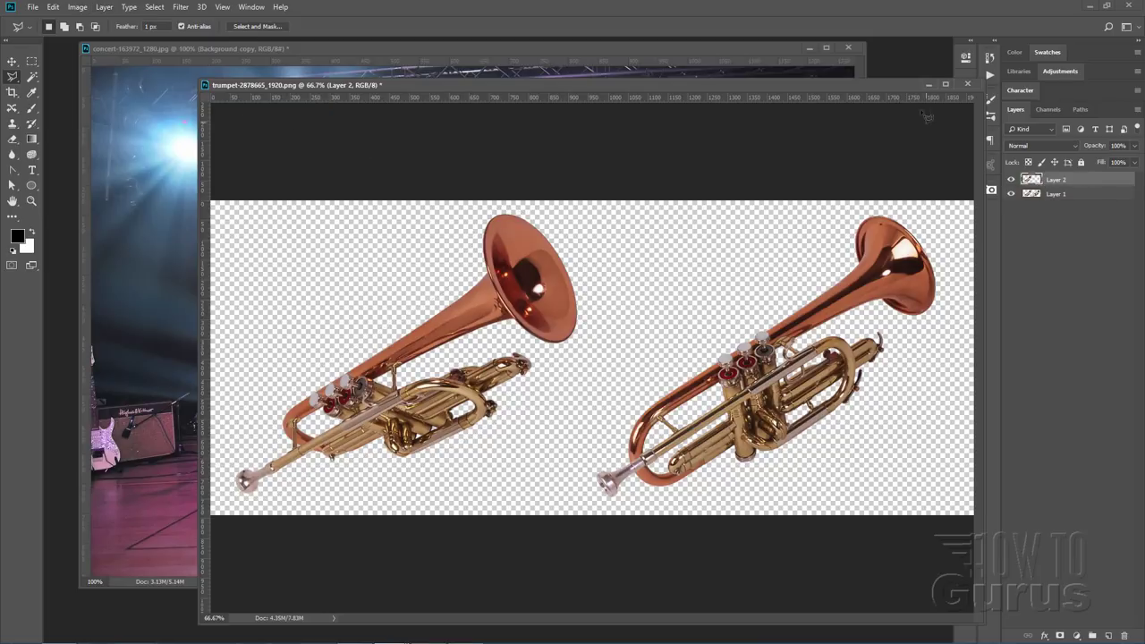
{"action": "left_click_drag", "start_coordinate": [901, 87], "coordinate": [875, 325]}
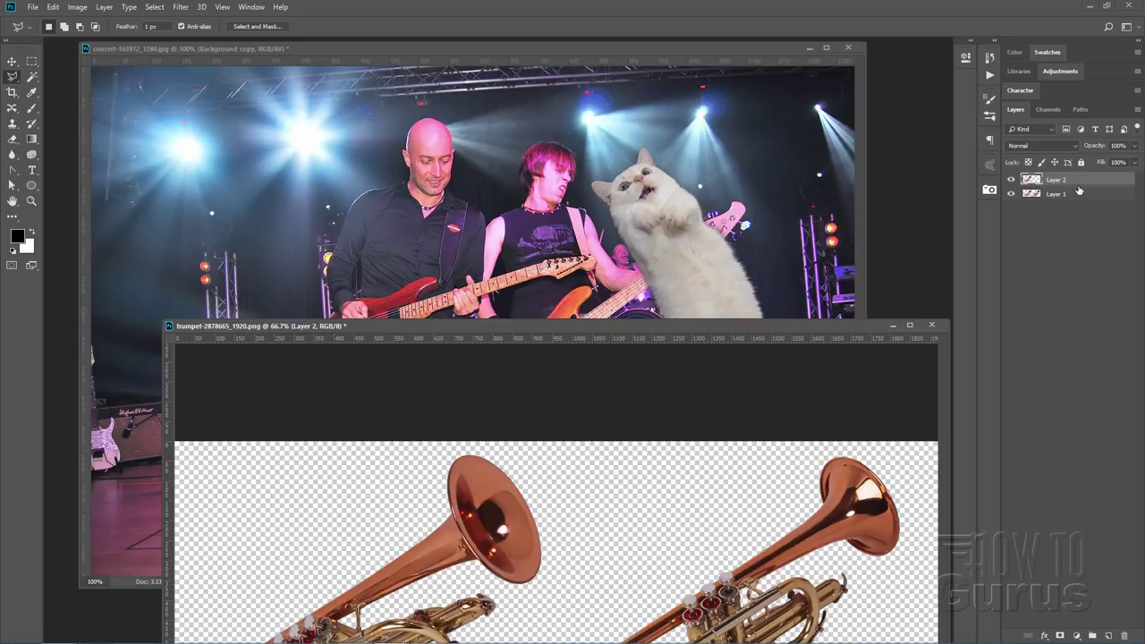
{"action": "left_click_drag", "start_coordinate": [1039, 182], "coordinate": [398, 202]}
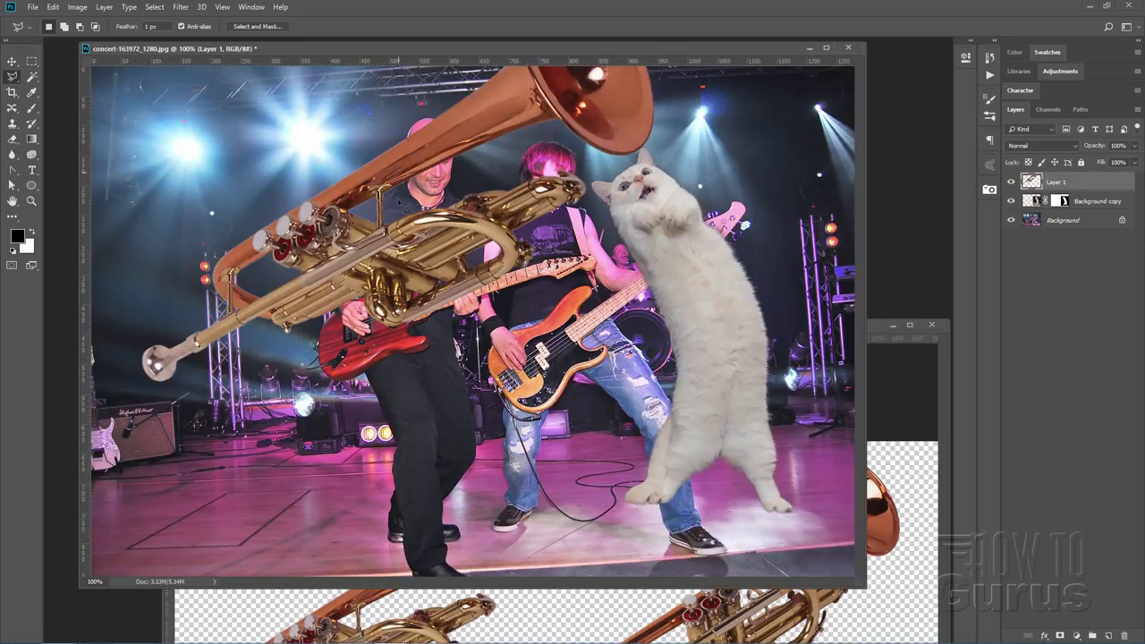
Step: Close trumpet-2878665_1920.png without saving the changes
{"action": "left_click", "coordinate": [898, 379]}
{"action": "key", "text": "ctrl+w"}
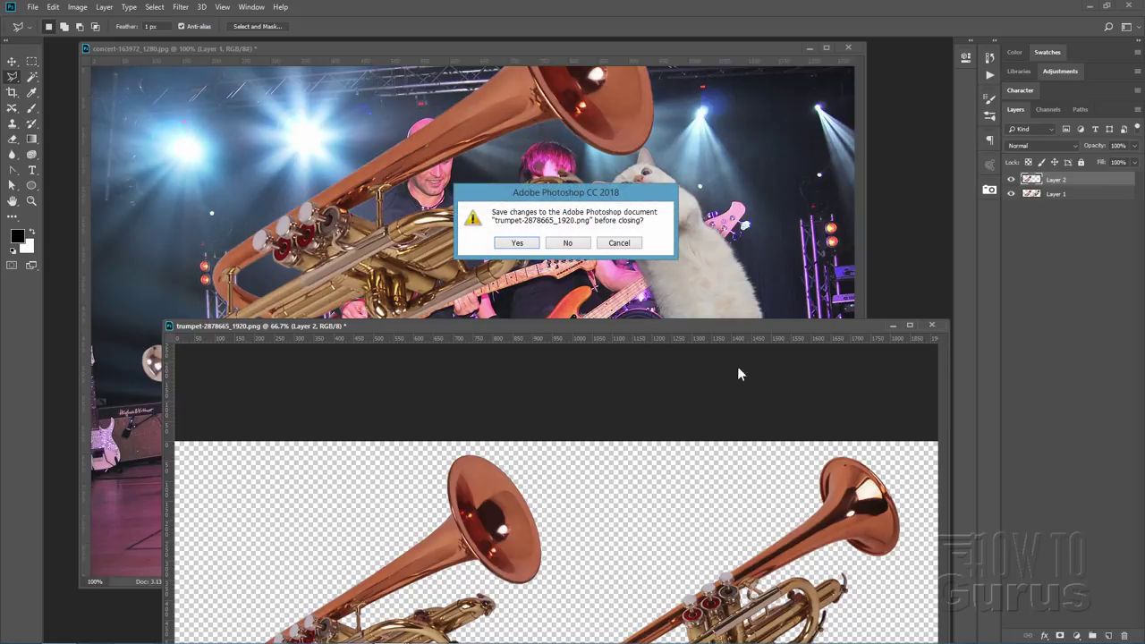
{"action": "left_click", "coordinate": [567, 244]}
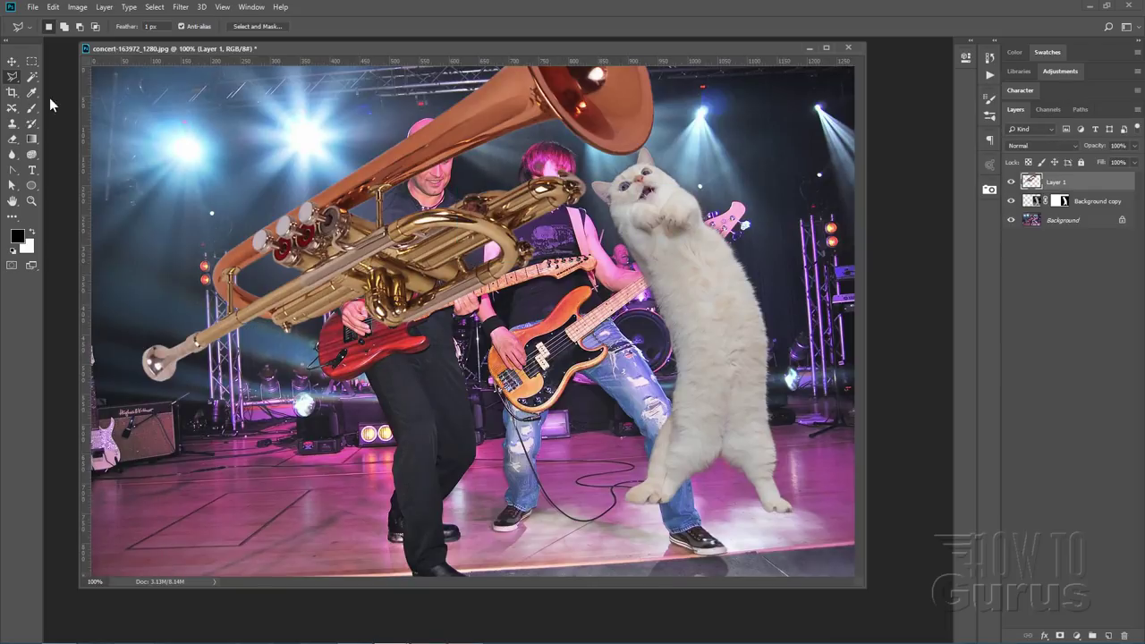
Step: Scale the trumpet layer down to about 30% with Free Transform and move it in front of the bass player and cat
{"action": "key", "text": "v"}
{"action": "left_click_drag", "start_coordinate": [415, 245], "coordinate": [625, 291]}
{"action": "left_click_drag", "start_coordinate": [480, 331], "coordinate": [516, 377]}
{"action": "key", "text": "ctrl+t"}
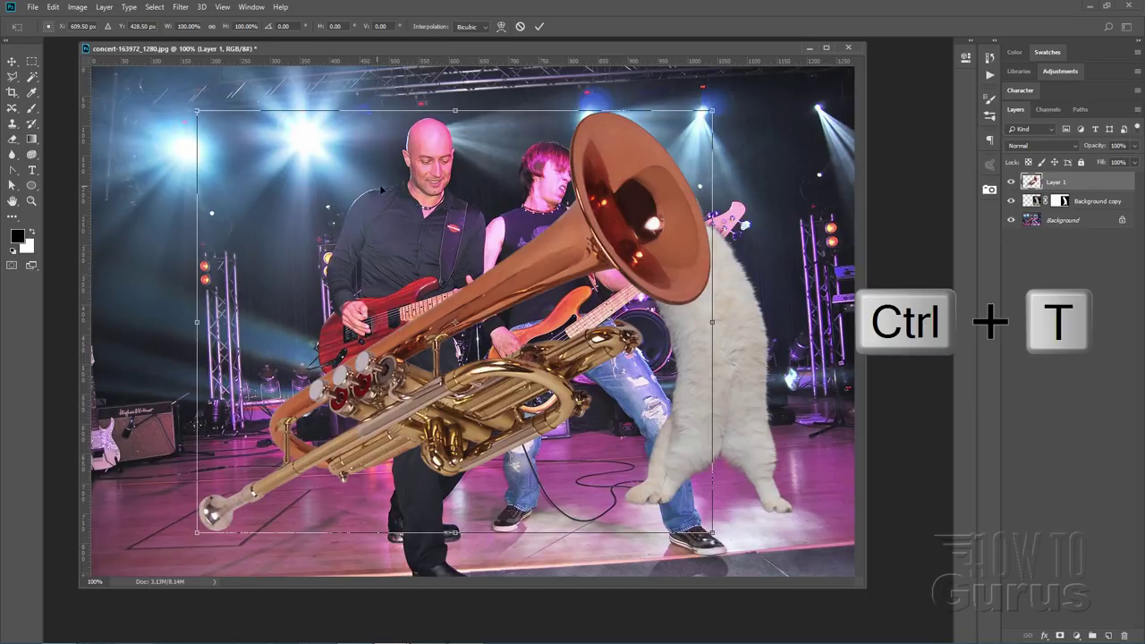
{"action": "left_click_drag", "start_coordinate": [197, 111], "coordinate": [561, 410]}
{"action": "left_click_drag", "start_coordinate": [662, 439], "coordinate": [658, 297]}
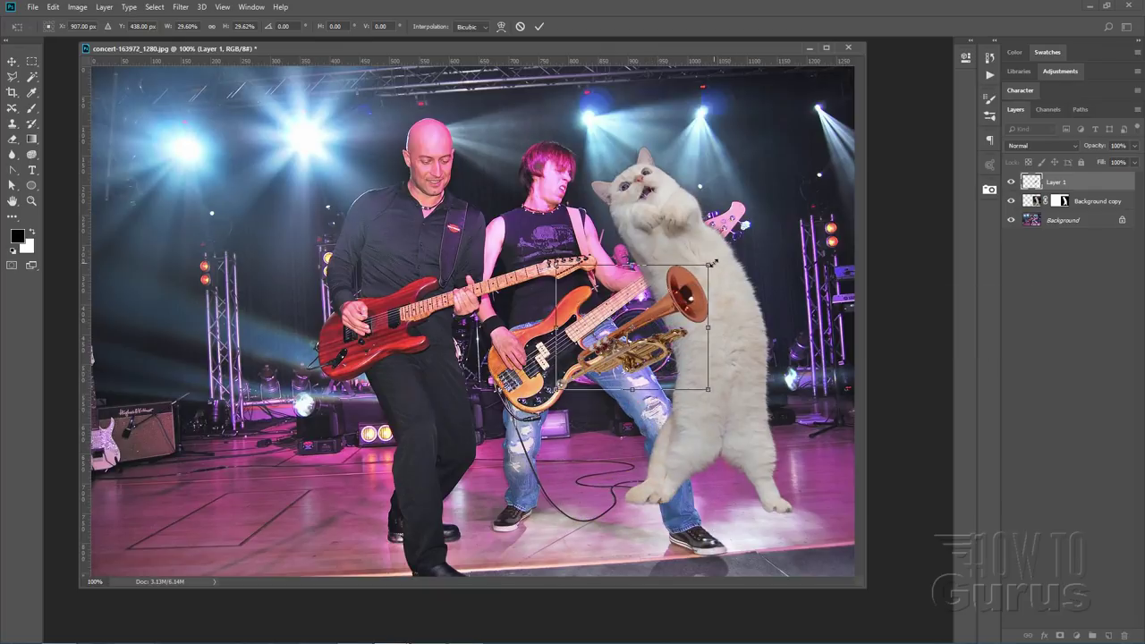
Step: Rotate the trumpet about 82°, reduce it to about 26% and fit its mouthpiece to the cat's mouth
{"action": "left_click_drag", "start_coordinate": [721, 261], "coordinate": [697, 420]}
{"action": "left_click_drag", "start_coordinate": [646, 352], "coordinate": [723, 278]}
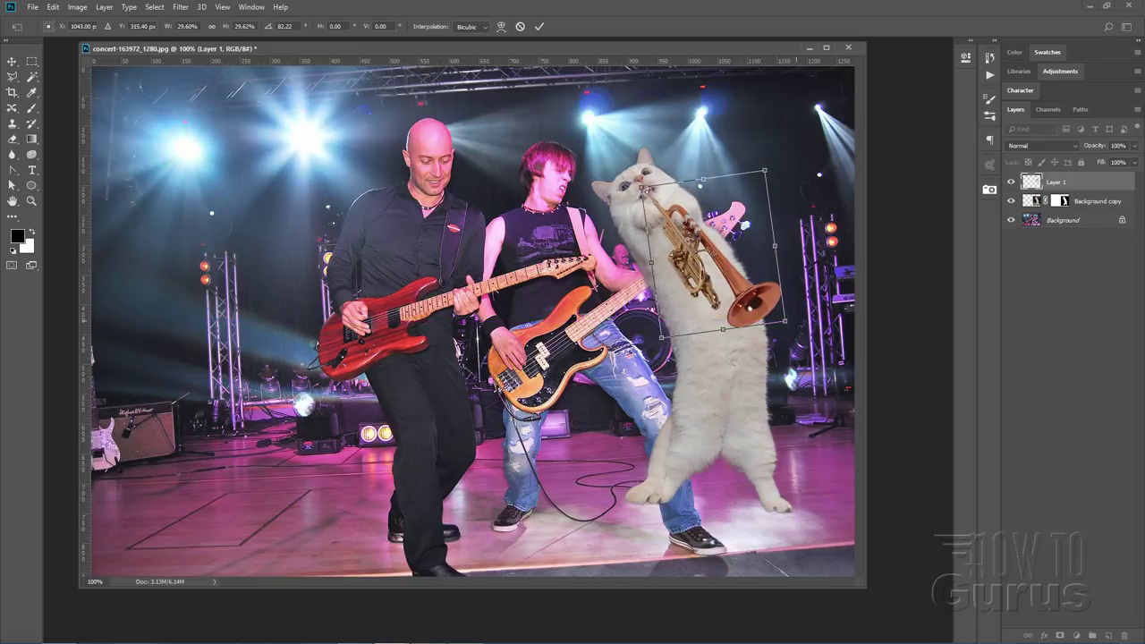
{"action": "left_click_drag", "start_coordinate": [786, 323], "coordinate": [768, 307]}
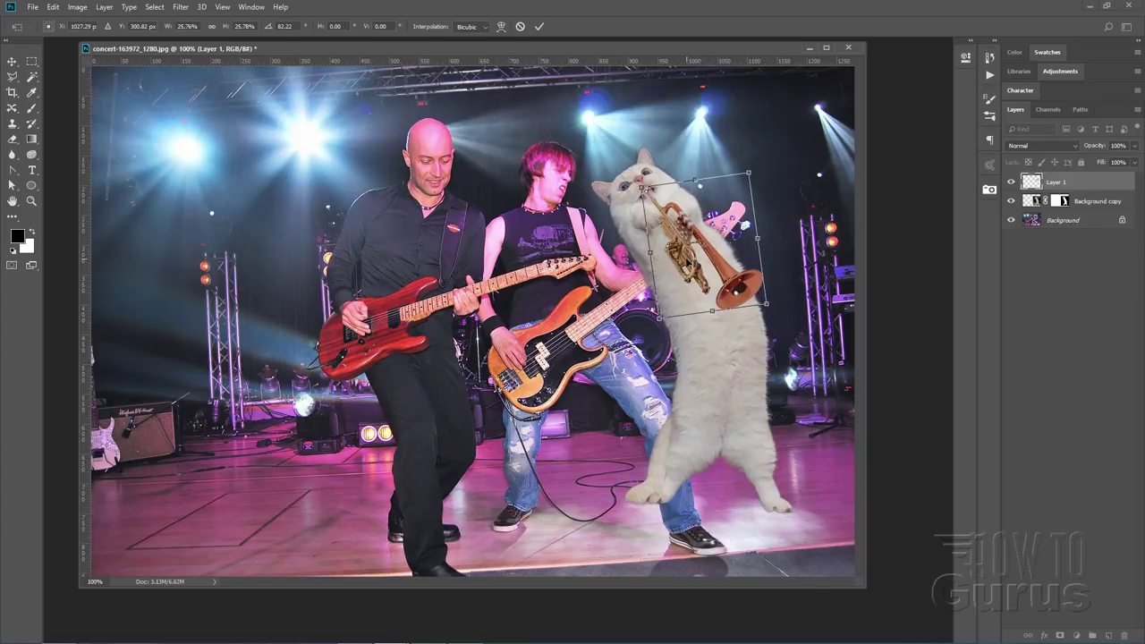
{"action": "left_click_drag", "start_coordinate": [689, 262], "coordinate": [691, 266]}
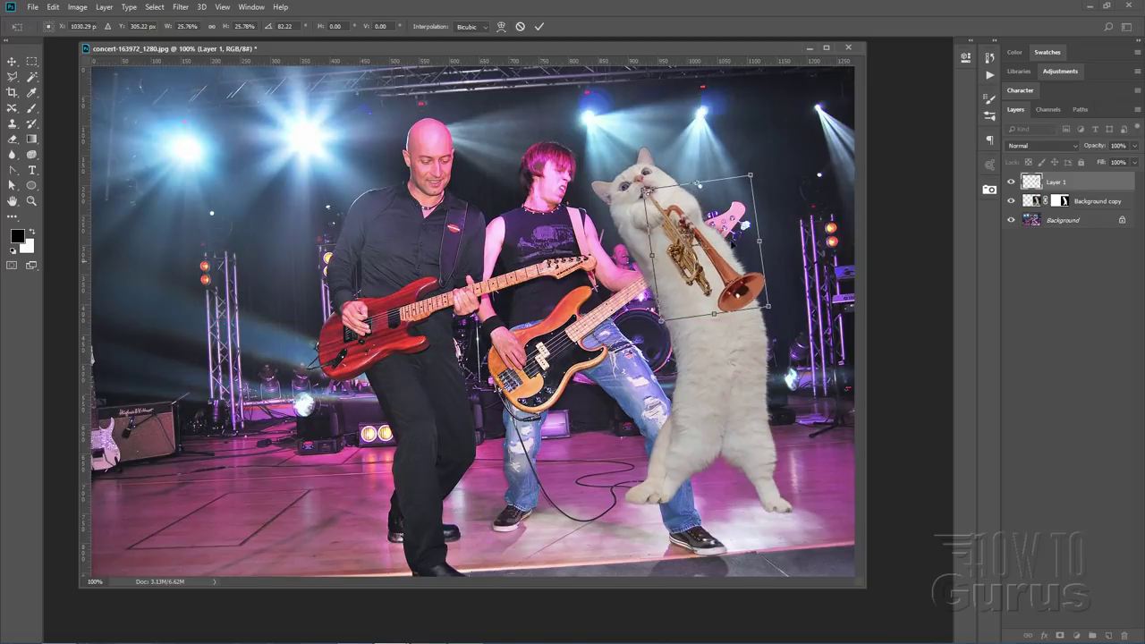
{"action": "left_click", "coordinate": [539, 26]}
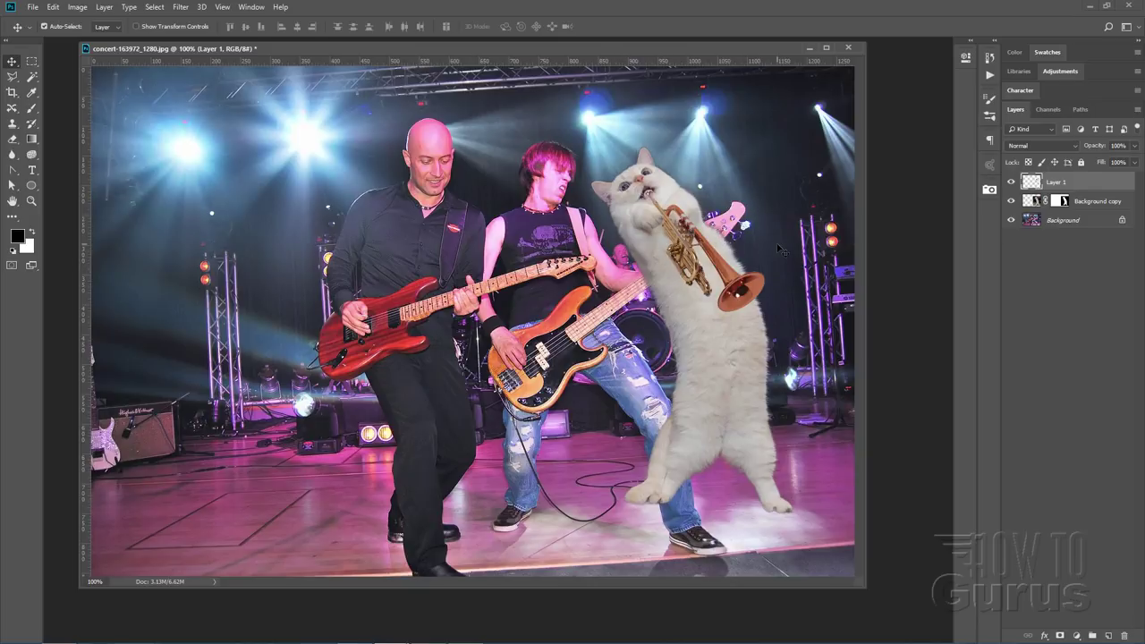
Step: On the Background layer, lasso the bass neck behind the cat and add the bass player's lower leg beside the cat's paw to the selection
{"action": "left_click", "coordinate": [1061, 223]}
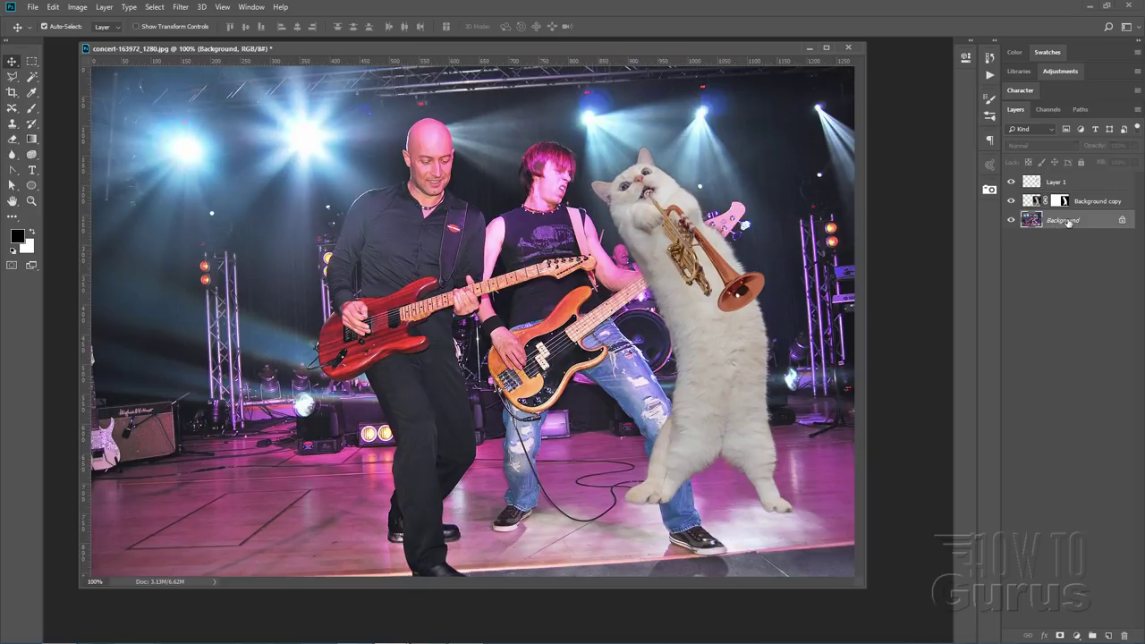
{"action": "left_click", "coordinate": [11, 79]}
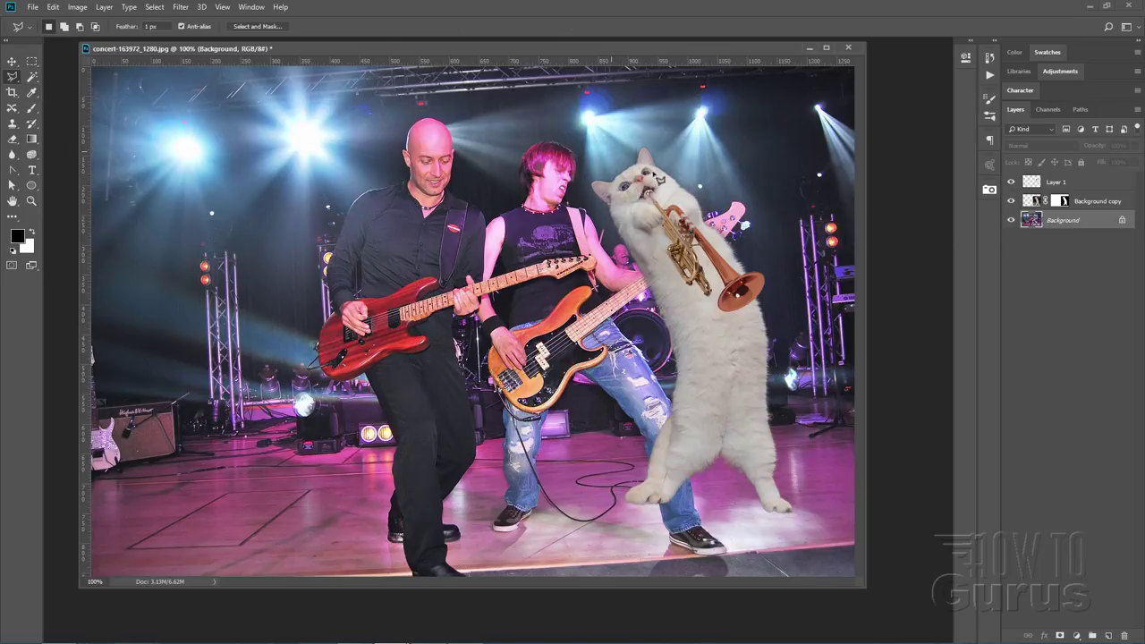
{"action": "mouse_move", "coordinate": [726, 190]}
{"action": "left_mouse_down"}
{"action": "mouse_move", "coordinate": [627, 260]}
{"action": "mouse_move", "coordinate": [666, 309]}
{"action": "mouse_move", "coordinate": [766, 240]}
{"action": "mouse_move", "coordinate": [774, 211]}
{"action": "mouse_move", "coordinate": [732, 192]}
{"action": "left_mouse_up"}
{"action": "left_click", "coordinate": [67, 27]}
{"action": "left_click", "coordinate": [631, 435]}
{"action": "left_click", "coordinate": [653, 524]}
{"action": "left_click", "coordinate": [711, 499]}
{"action": "left_click", "coordinate": [682, 378]}
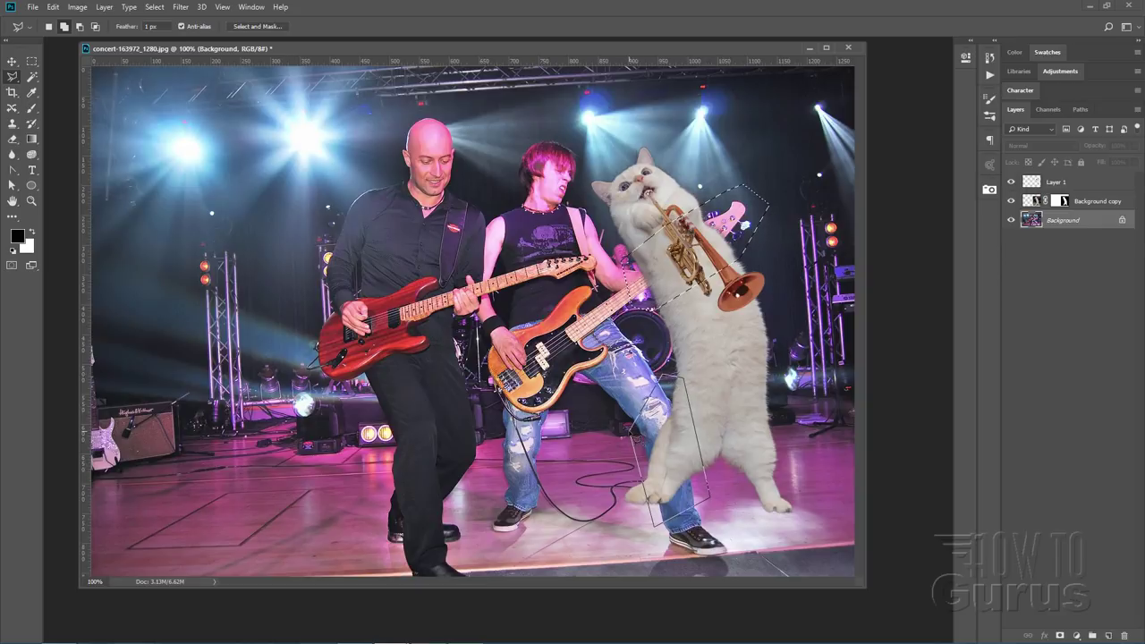
{"action": "left_click", "coordinate": [631, 434]}
Step: Copy the selected bass neck and lower leg to a new layer named Hand Leg and place it above all other layers
{"action": "left_click", "coordinate": [104, 8]}
{"action": "mouse_move", "coordinate": [106, 21]}
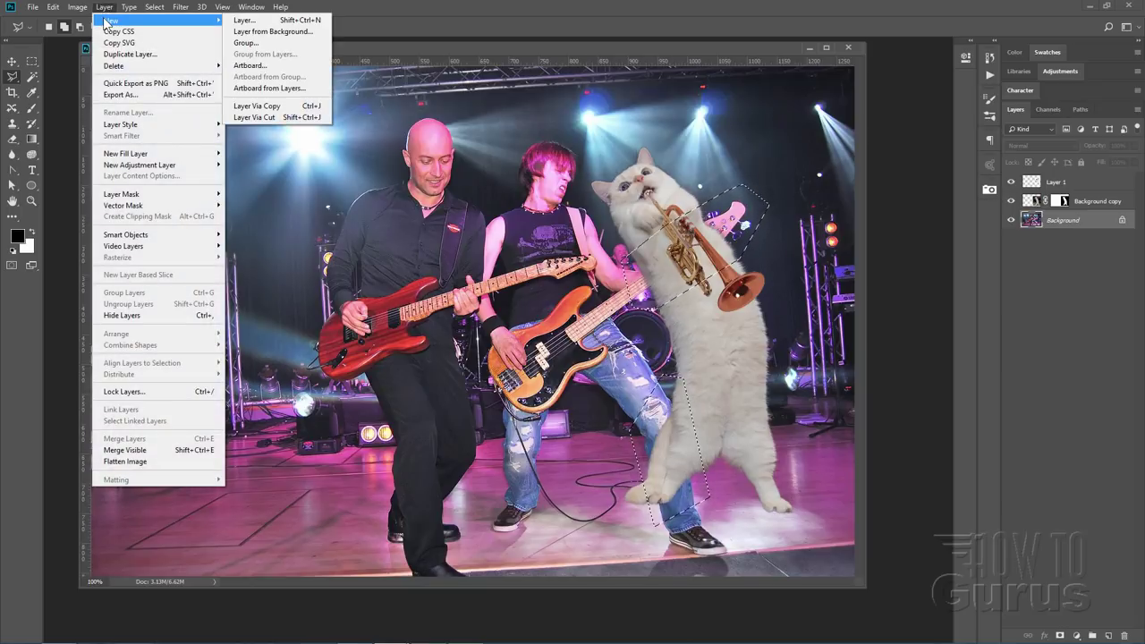
{"action": "left_click", "coordinate": [255, 107]}
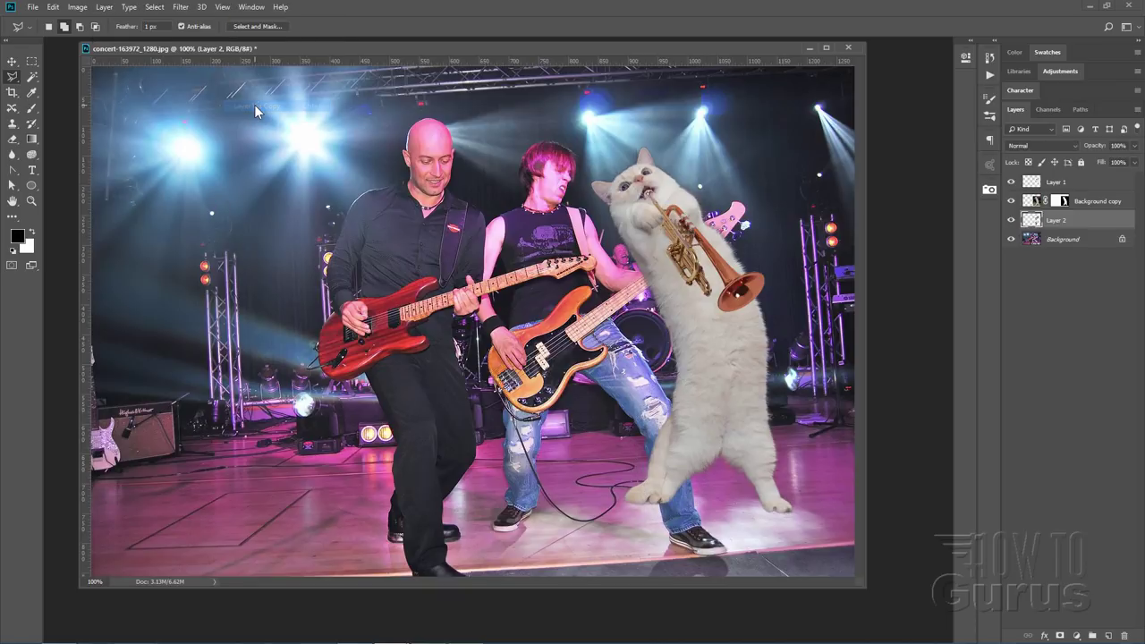
{"action": "double_click", "coordinate": [1056, 220]}
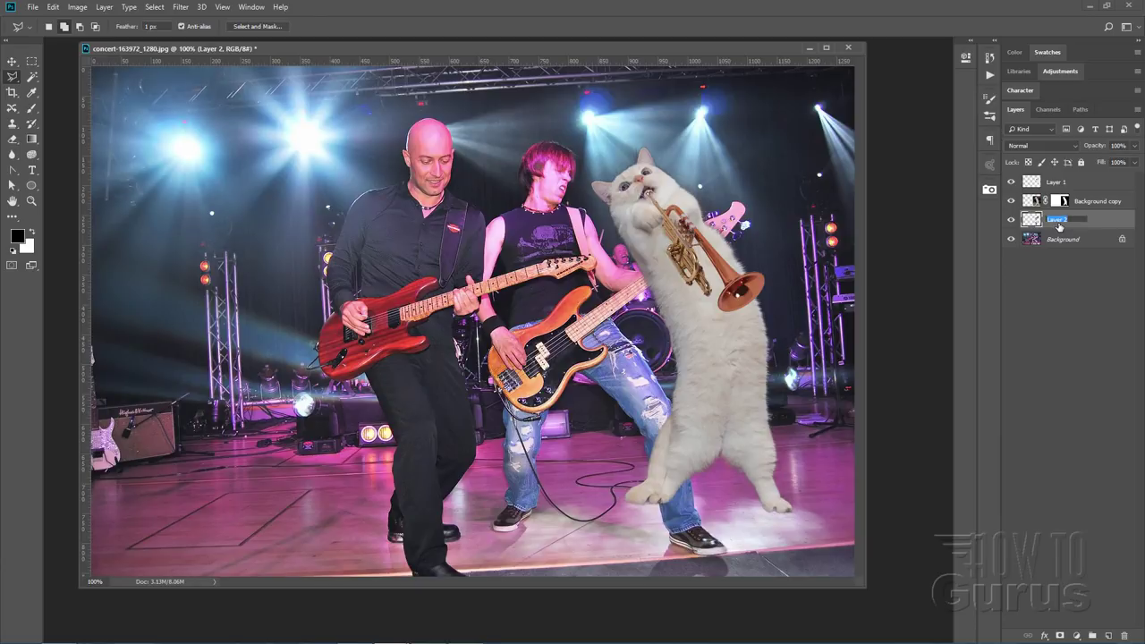
{"action": "type", "text": "Hand Leg"}
{"action": "key", "text": "Return"}
{"action": "left_click_drag", "start_coordinate": [1038, 221], "coordinate": [1047, 177]}
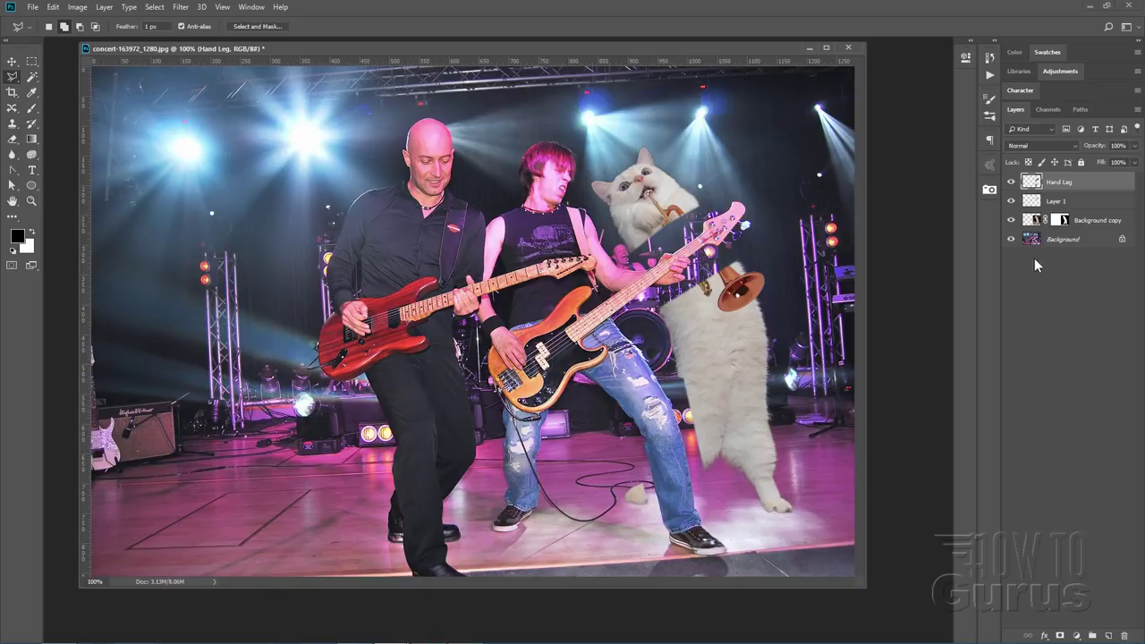
Step: Rename Layer 1 as Trumpet and the Background copy layer as Cat
{"action": "double_click", "coordinate": [1054, 201]}
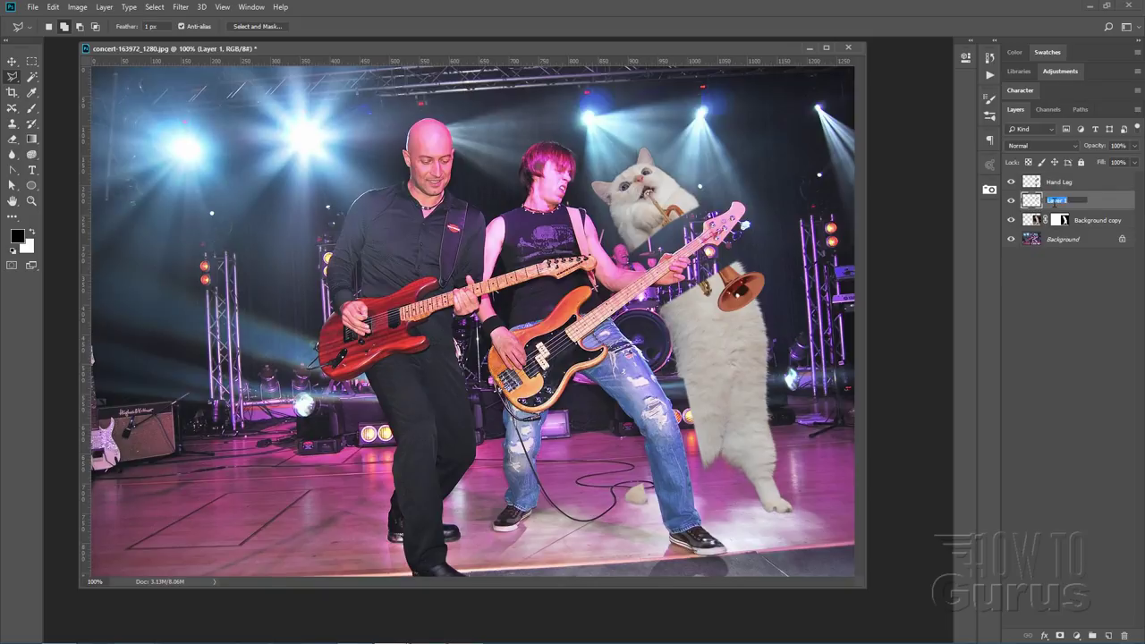
{"action": "type", "text": "Trumpet"}
{"action": "left_click", "coordinate": [1096, 224]}
{"action": "double_click", "coordinate": [1092, 221]}
{"action": "type", "text": "Cat"}
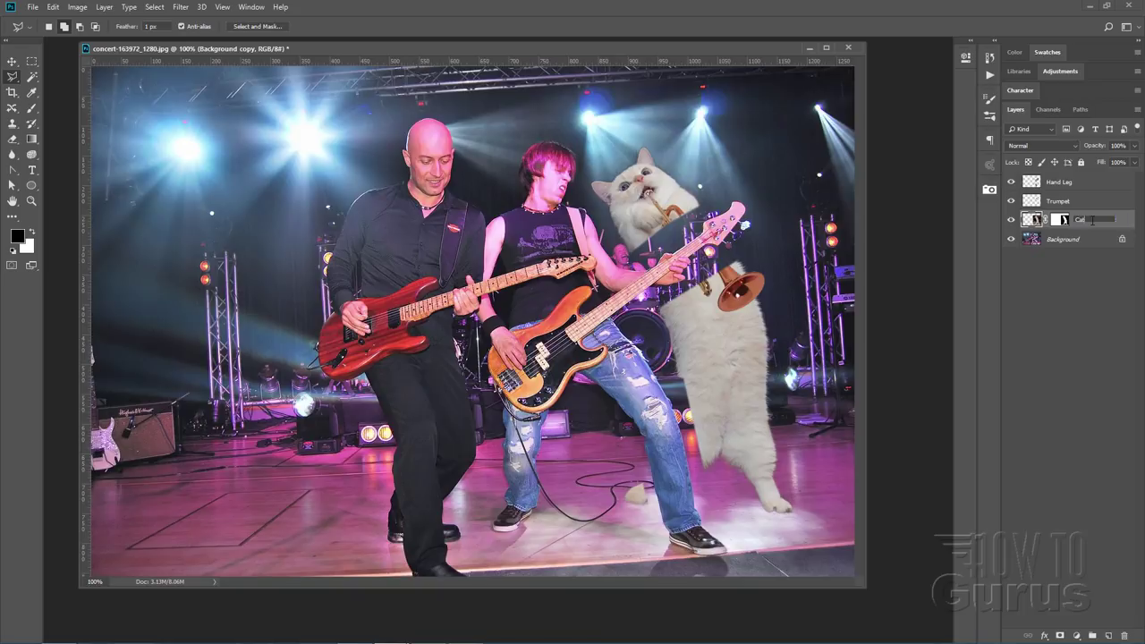
{"action": "left_click", "coordinate": [1098, 236]}
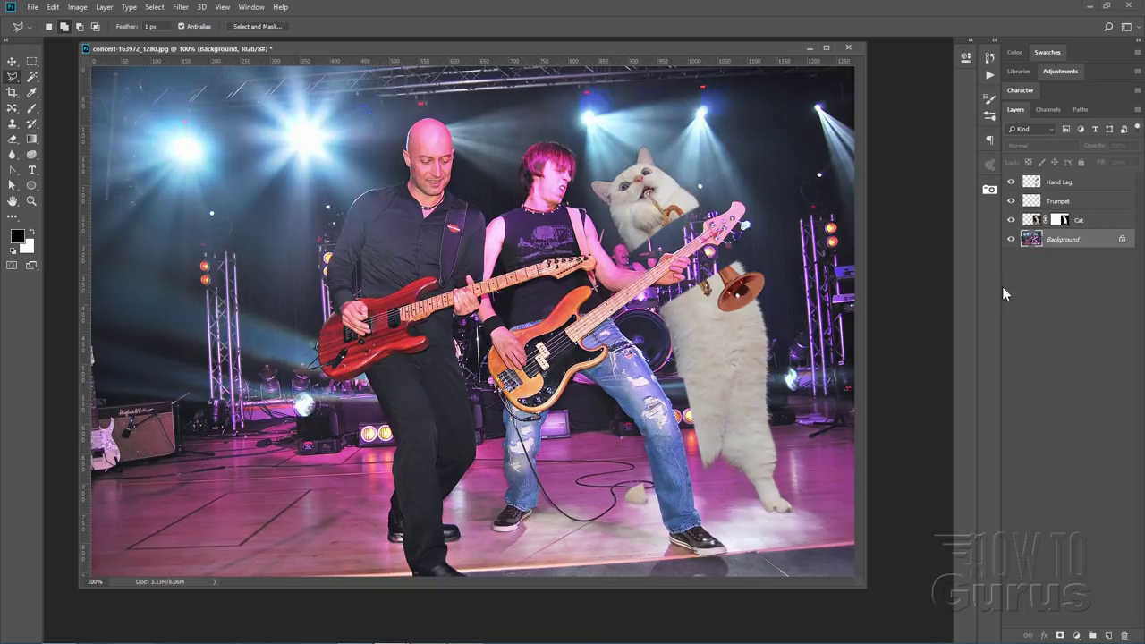
Step: Add a Levels adjustment clipped to the Hand Leg layer and brighten its midtones to about 1.77
{"action": "left_click", "coordinate": [1067, 188]}
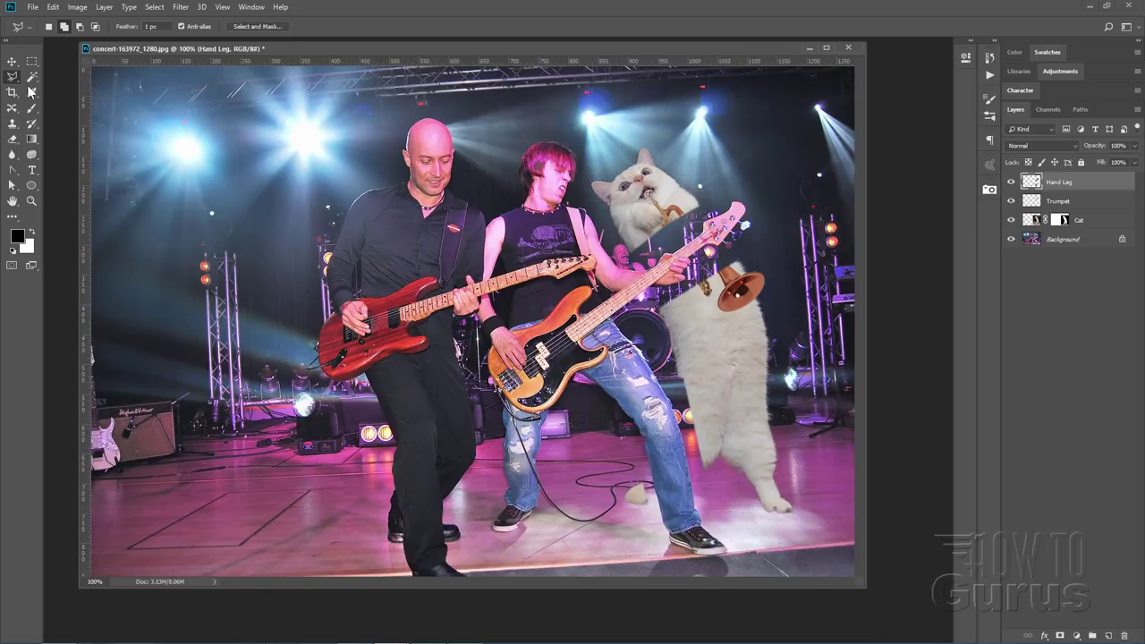
{"action": "left_click", "coordinate": [32, 200]}
{"action": "left_click_drag", "start_coordinate": [674, 472], "coordinate": [714, 309]}
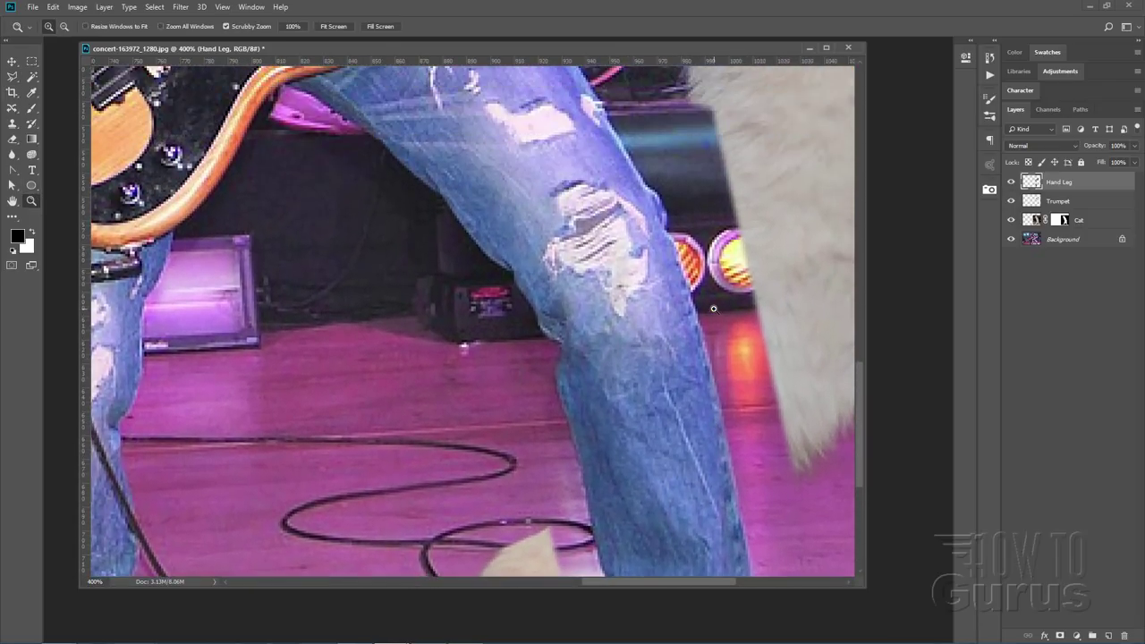
{"action": "scroll", "coordinate": [707, 307], "scroll_direction": "down", "scroll_amount": 1}
{"action": "left_click", "coordinate": [659, 297], "text": "alt"}
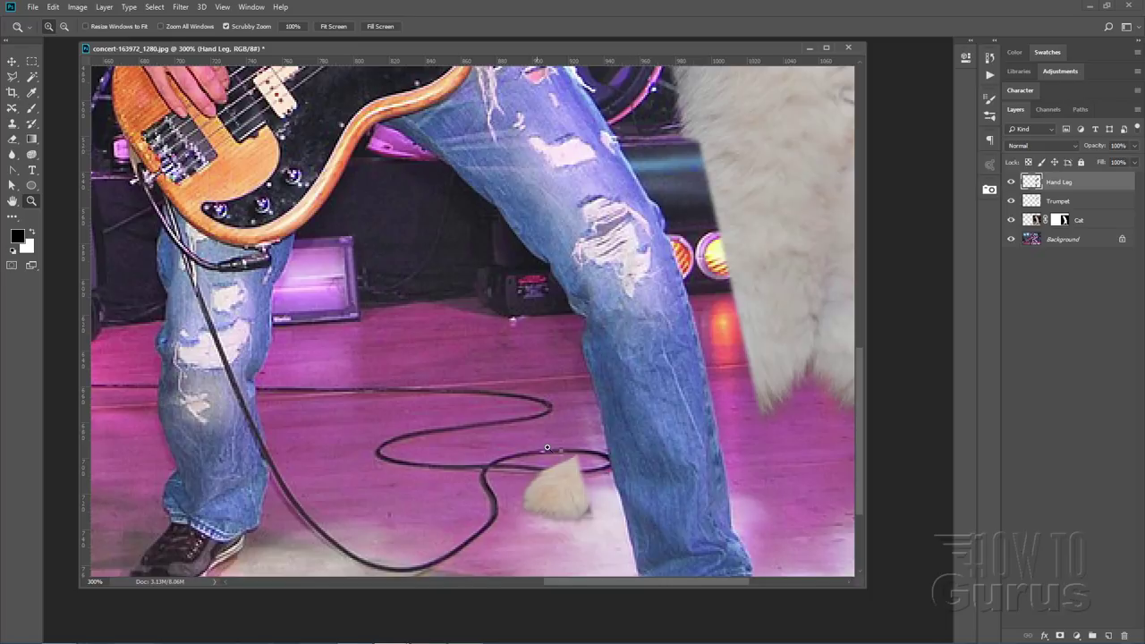
{"action": "scroll", "coordinate": [654, 577], "scroll_direction": "right", "scroll_amount": 3}
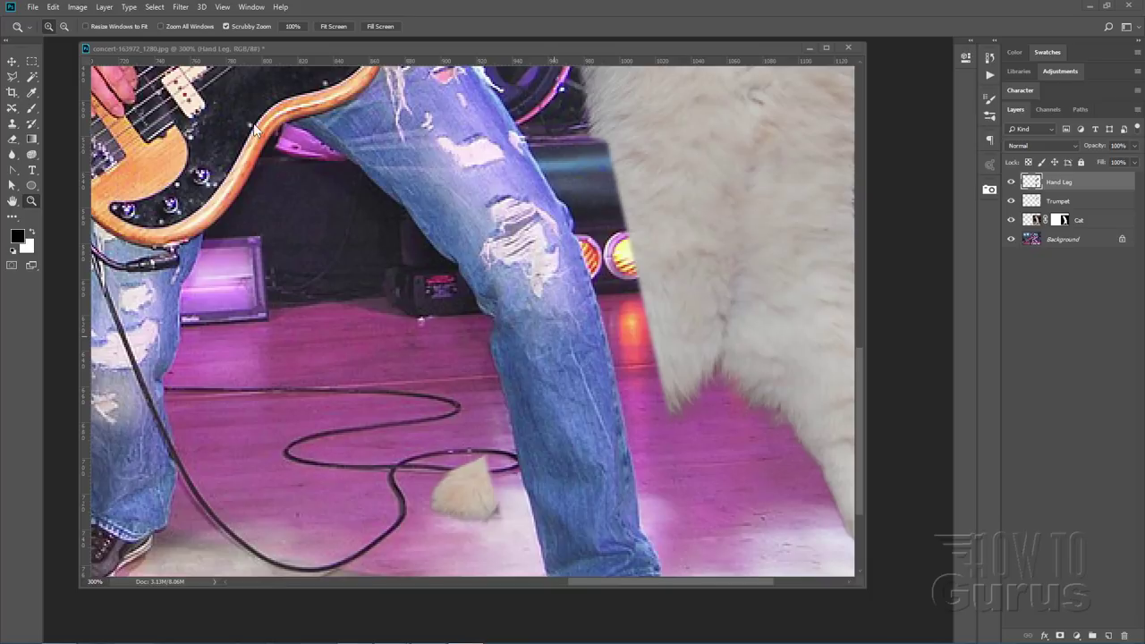
{"action": "left_click", "coordinate": [105, 9]}
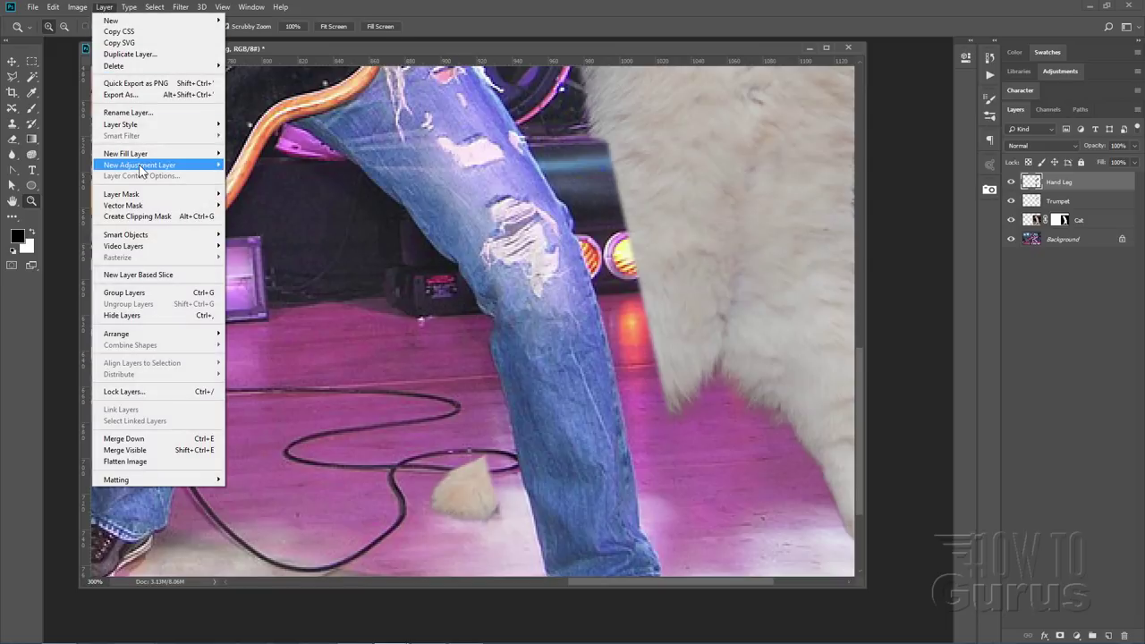
{"action": "mouse_move", "coordinate": [140, 168]}
{"action": "left_click", "coordinate": [270, 176]}
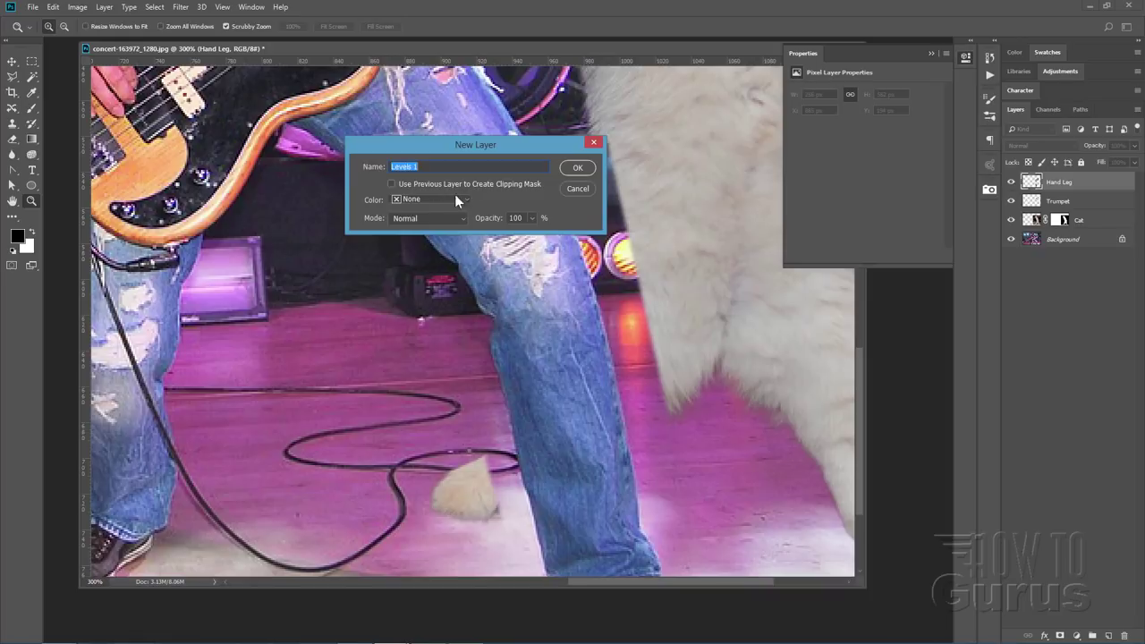
{"action": "left_click", "coordinate": [391, 185]}
{"action": "left_click", "coordinate": [576, 170]}
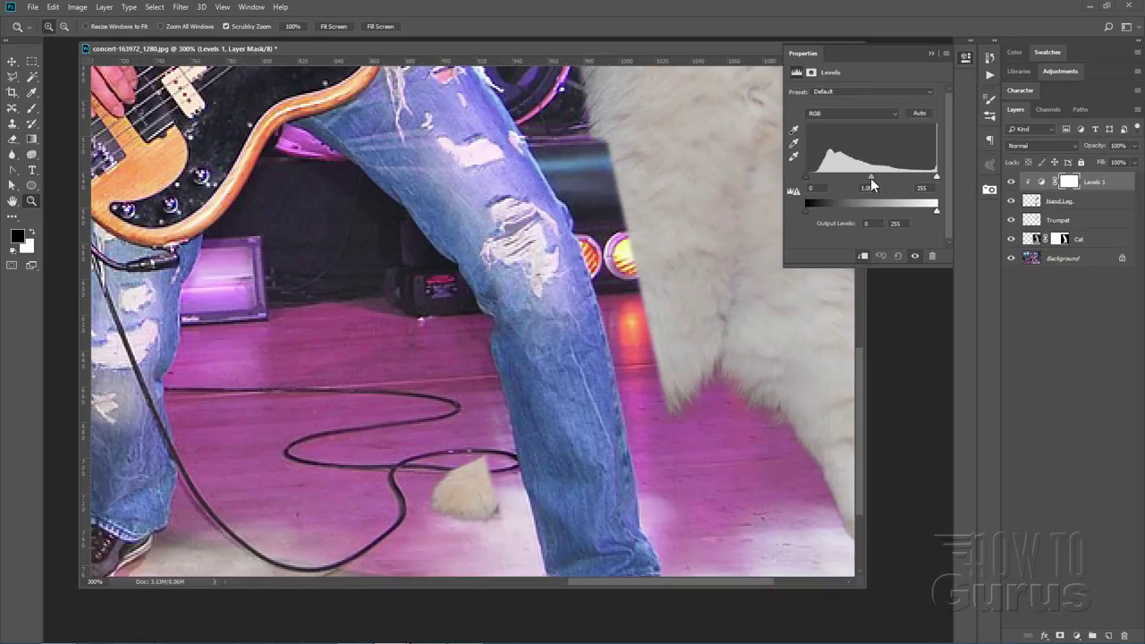
{"action": "left_click_drag", "start_coordinate": [870, 177], "coordinate": [837, 187]}
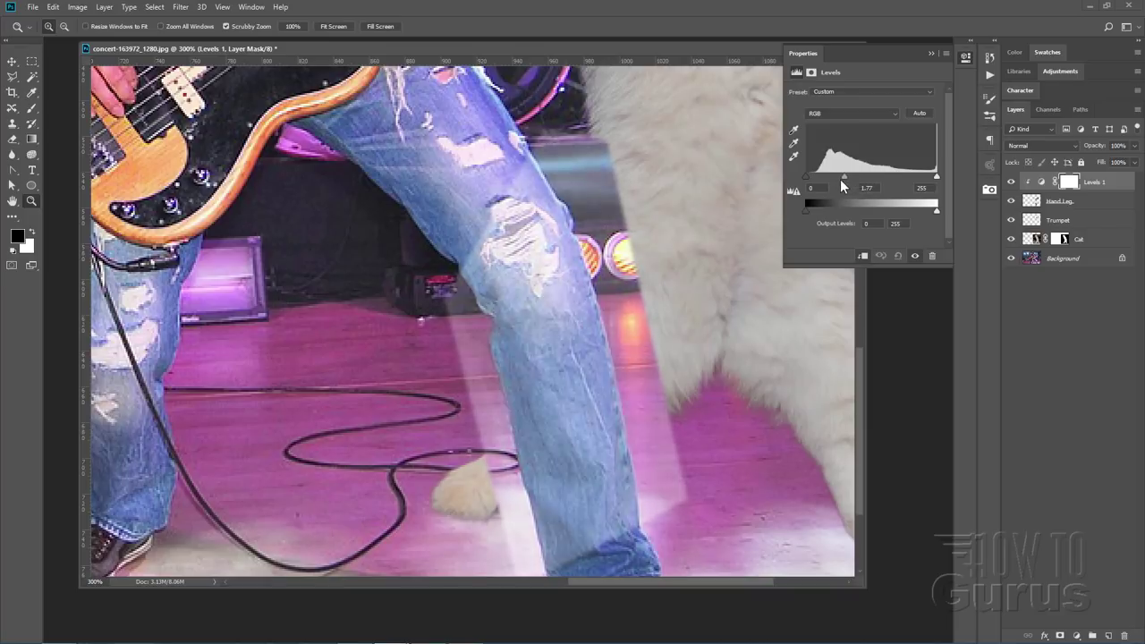
{"action": "left_click", "coordinate": [931, 53]}
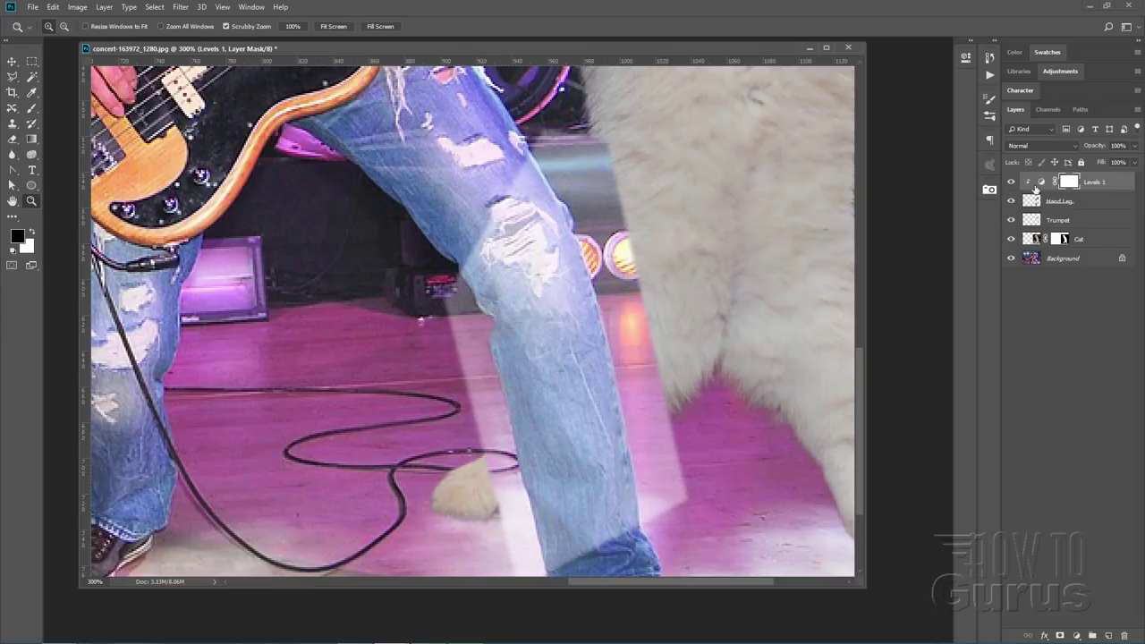
Step: Add a layer mask to Hand Leg and lasso the copied background between the leg's outer edge and the cat
{"action": "left_click", "coordinate": [1063, 204]}
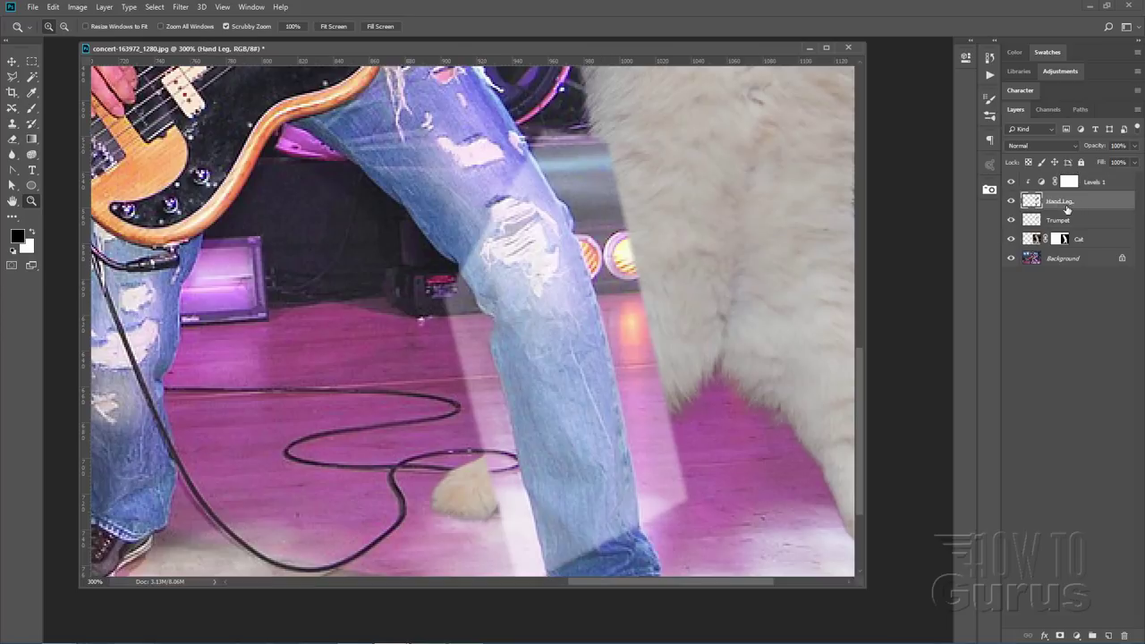
{"action": "left_click", "coordinate": [1061, 635]}
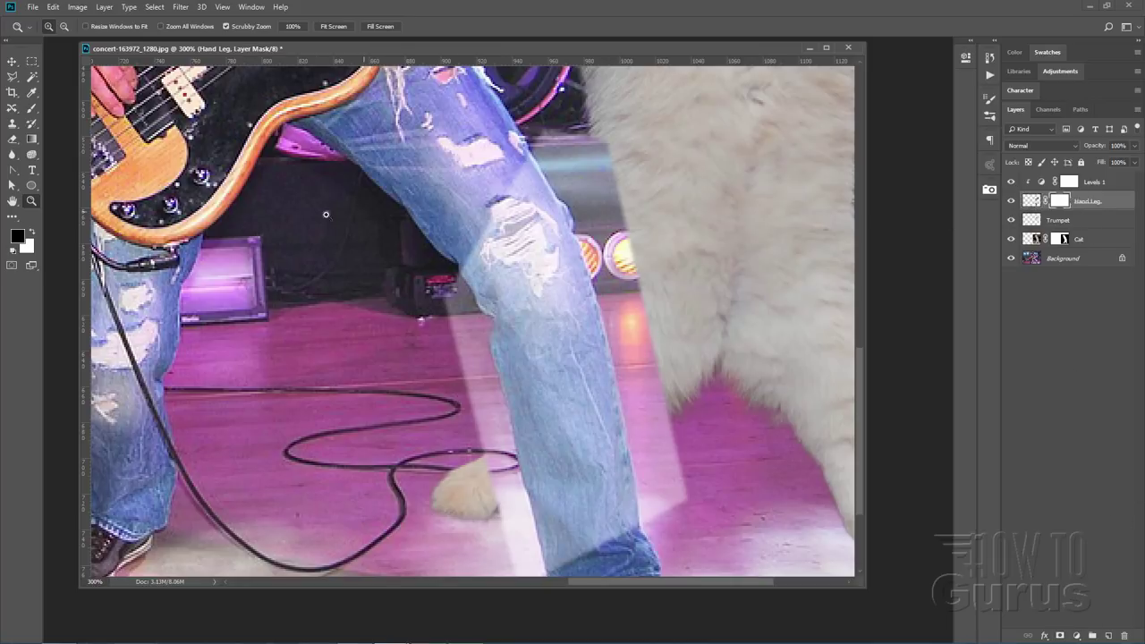
{"action": "left_click", "coordinate": [14, 78]}
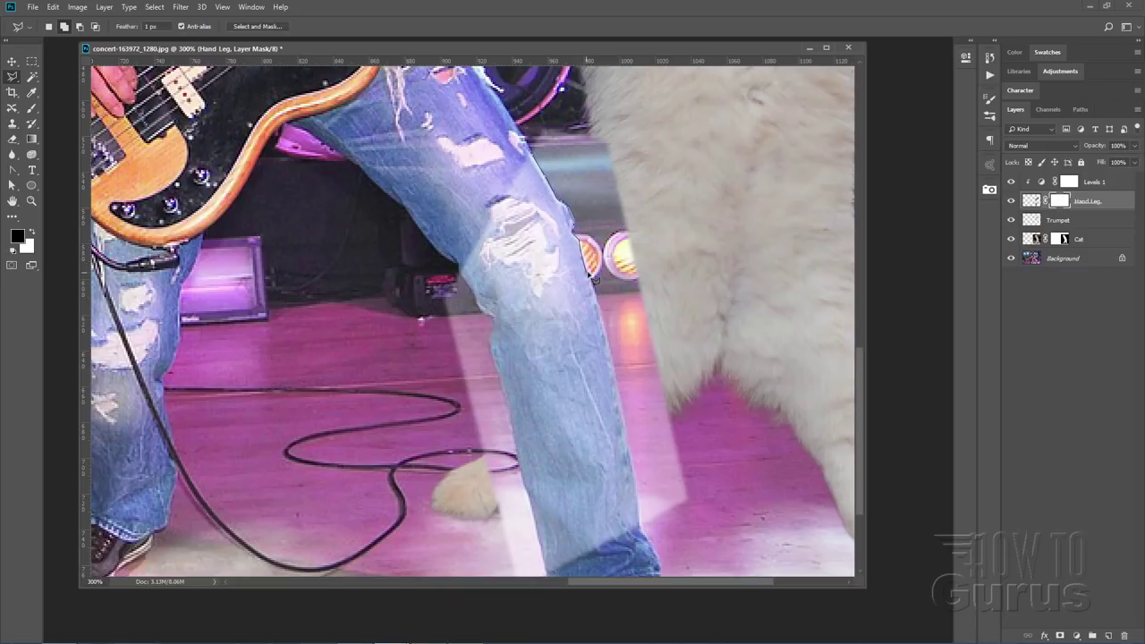
{"action": "mouse_move", "coordinate": [595, 285]}
{"action": "left_mouse_down"}
{"action": "mouse_move", "coordinate": [622, 391]}
{"action": "mouse_move", "coordinate": [605, 397]}
{"action": "mouse_move", "coordinate": [635, 417]}
{"action": "mouse_move", "coordinate": [618, 450]}
{"action": "mouse_move", "coordinate": [624, 438]}
{"action": "mouse_move", "coordinate": [641, 530]}
{"action": "mouse_move", "coordinate": [710, 525]}
{"action": "mouse_move", "coordinate": [729, 405]}
{"action": "mouse_move", "coordinate": [713, 264]}
{"action": "mouse_move", "coordinate": [668, 108]}
{"action": "mouse_move", "coordinate": [564, 89]}
{"action": "mouse_move", "coordinate": [537, 156]}
{"action": "left_mouse_up"}
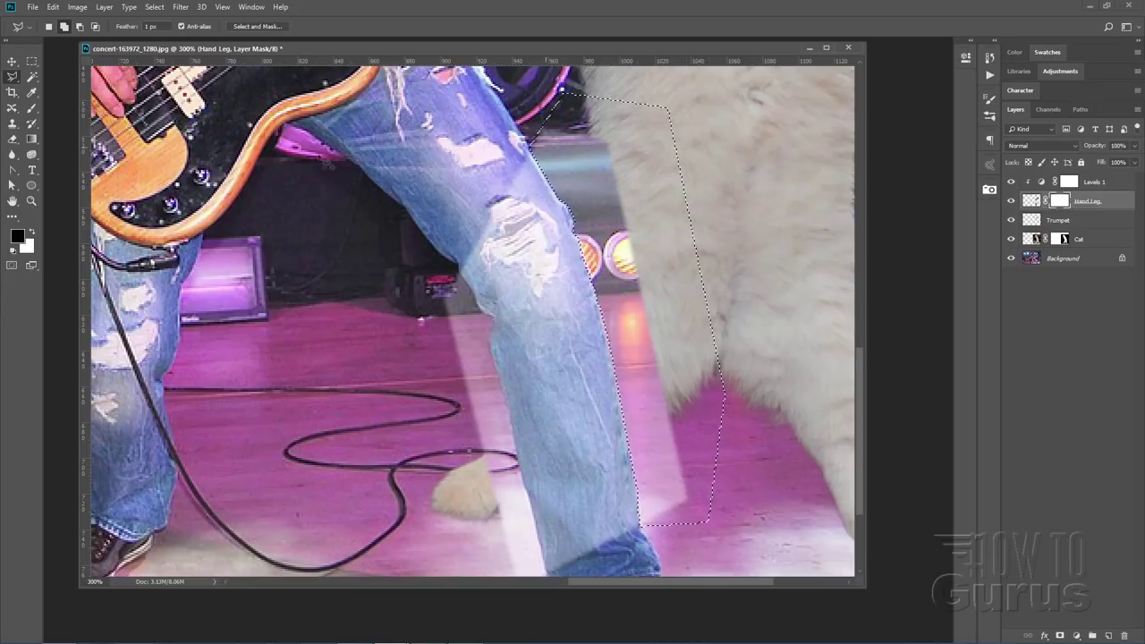
Step: Paint black on the Hand Leg mask inside the selection to uncover the cat's fur beside the leg, and deselect
{"action": "left_click", "coordinate": [32, 108]}
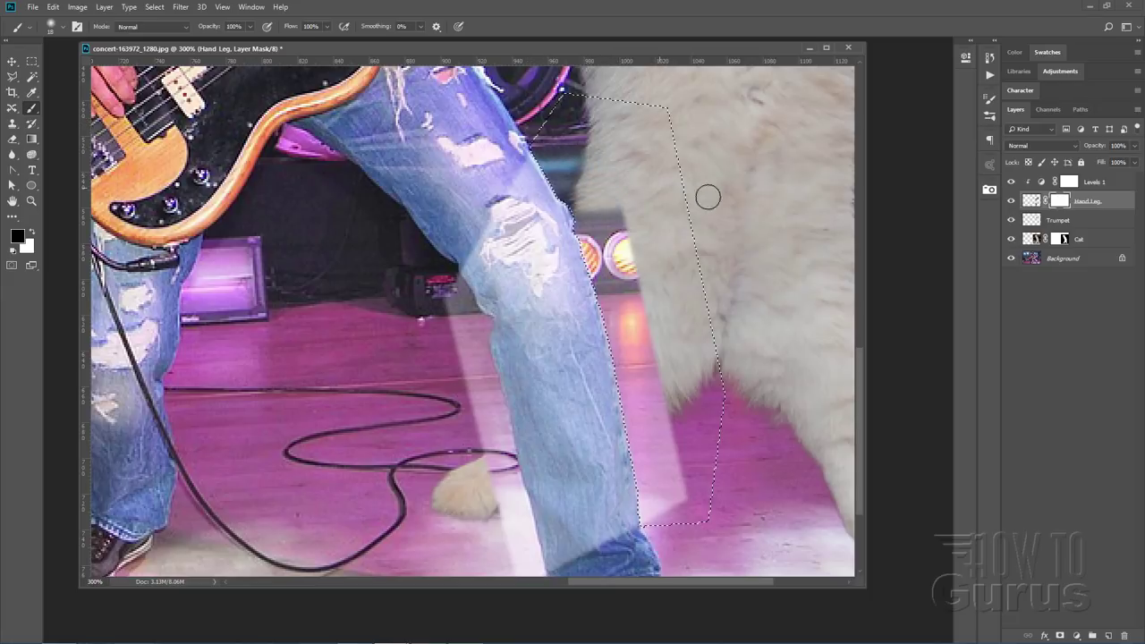
{"action": "mouse_move", "coordinate": [729, 245]}
{"action": "left_mouse_down"}
{"action": "mouse_move", "coordinate": [585, 286]}
{"action": "mouse_move", "coordinate": [702, 303]}
{"action": "mouse_move", "coordinate": [675, 320]}
{"action": "mouse_move", "coordinate": [735, 352]}
{"action": "mouse_move", "coordinate": [631, 355]}
{"action": "left_mouse_up"}
{"action": "mouse_move", "coordinate": [572, 381]}
{"action": "left_mouse_down"}
{"action": "mouse_move", "coordinate": [697, 447]}
{"action": "mouse_move", "coordinate": [775, 453]}
{"action": "mouse_move", "coordinate": [693, 422]}
{"action": "mouse_move", "coordinate": [650, 459]}
{"action": "mouse_move", "coordinate": [732, 482]}
{"action": "mouse_move", "coordinate": [740, 496]}
{"action": "mouse_move", "coordinate": [724, 513]}
{"action": "mouse_move", "coordinate": [632, 448]}
{"action": "left_mouse_up"}
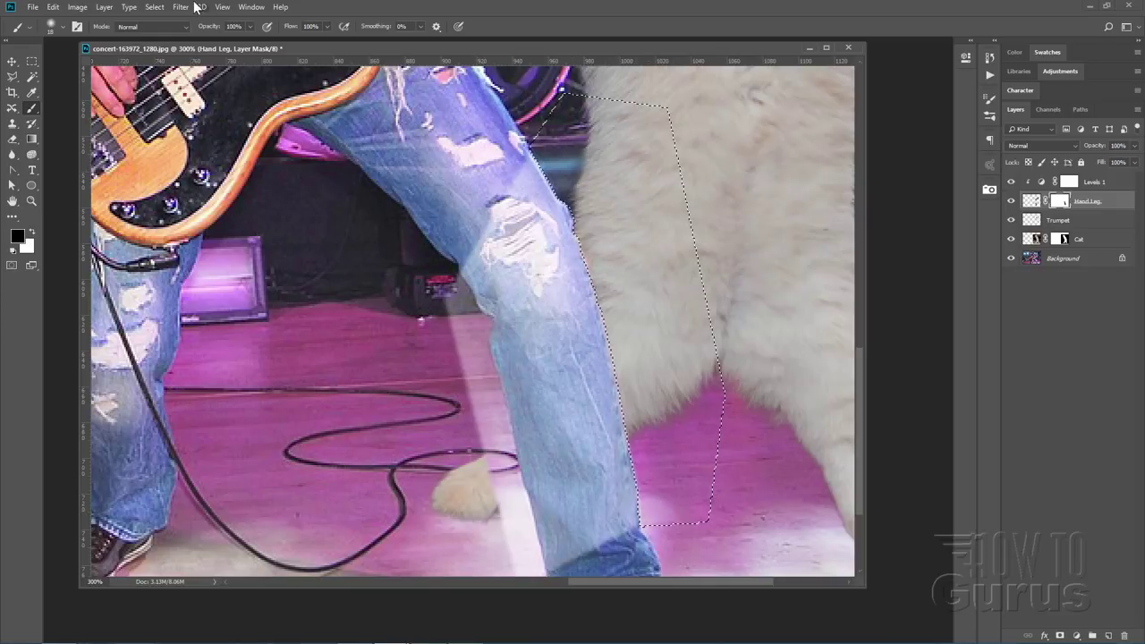
{"action": "left_click", "coordinate": [154, 7]}
{"action": "left_click", "coordinate": [162, 33]}
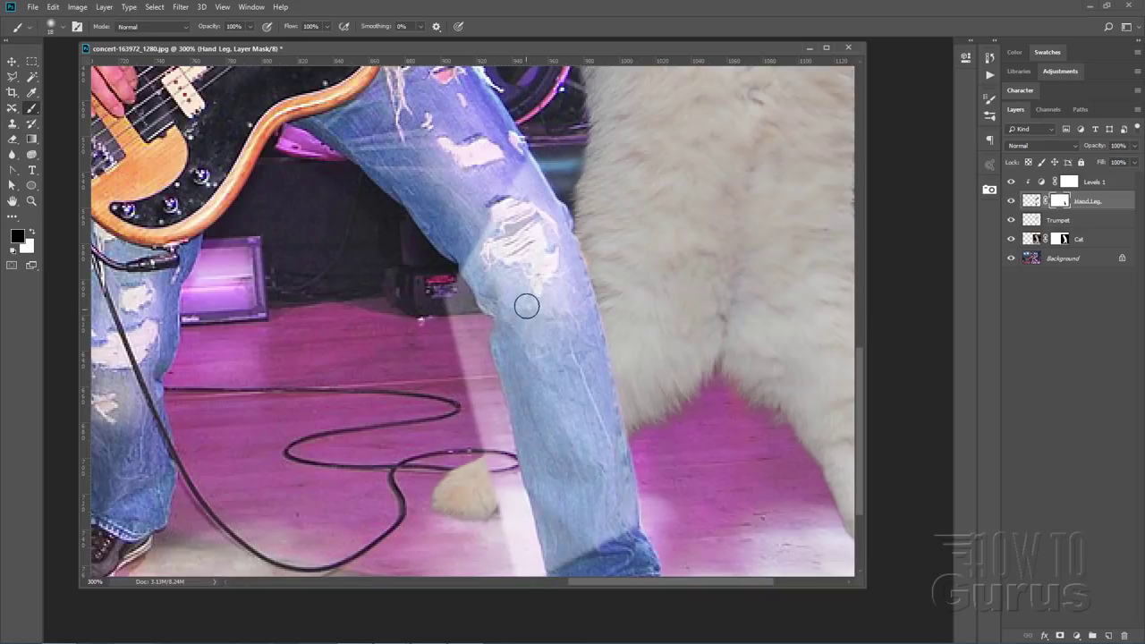
Step: Lasso the copied background along the leg's inner edge from the knee down to the jeans' hem
{"action": "scroll", "coordinate": [860, 359], "scroll_direction": "down", "scroll_amount": 2}
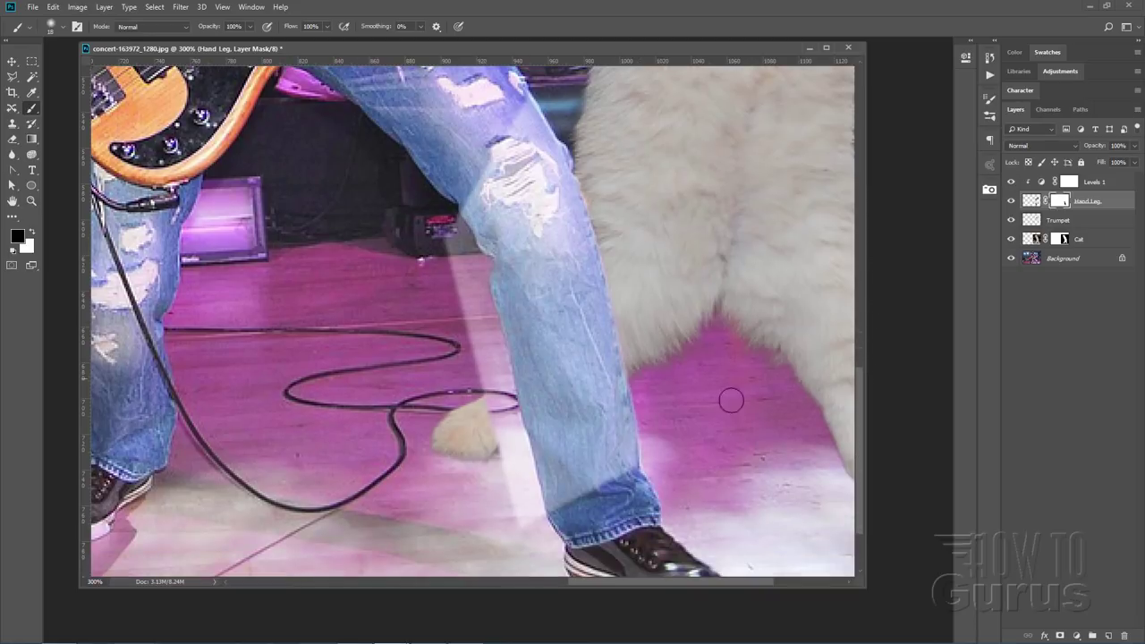
{"action": "left_click", "coordinate": [12, 77]}
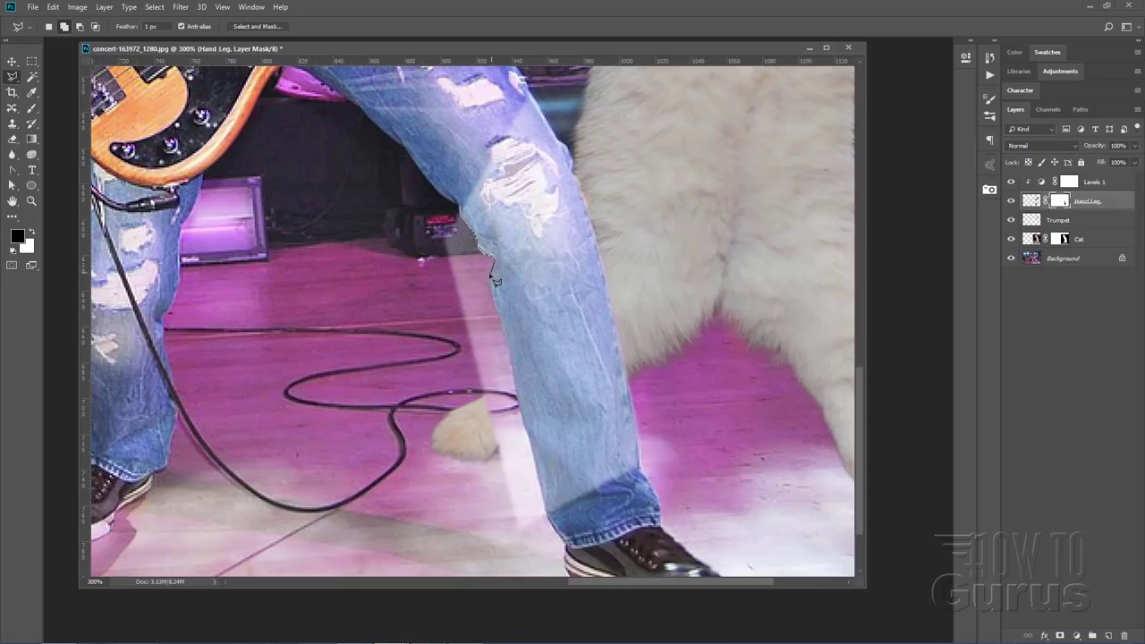
{"action": "mouse_move", "coordinate": [494, 288]}
{"action": "left_mouse_down"}
{"action": "mouse_move", "coordinate": [527, 433]}
{"action": "mouse_move", "coordinate": [566, 446]}
{"action": "mouse_move", "coordinate": [534, 452]}
{"action": "mouse_move", "coordinate": [552, 528]}
{"action": "mouse_move", "coordinate": [516, 544]}
{"action": "left_mouse_up"}
{"action": "left_click", "coordinate": [391, 257]}
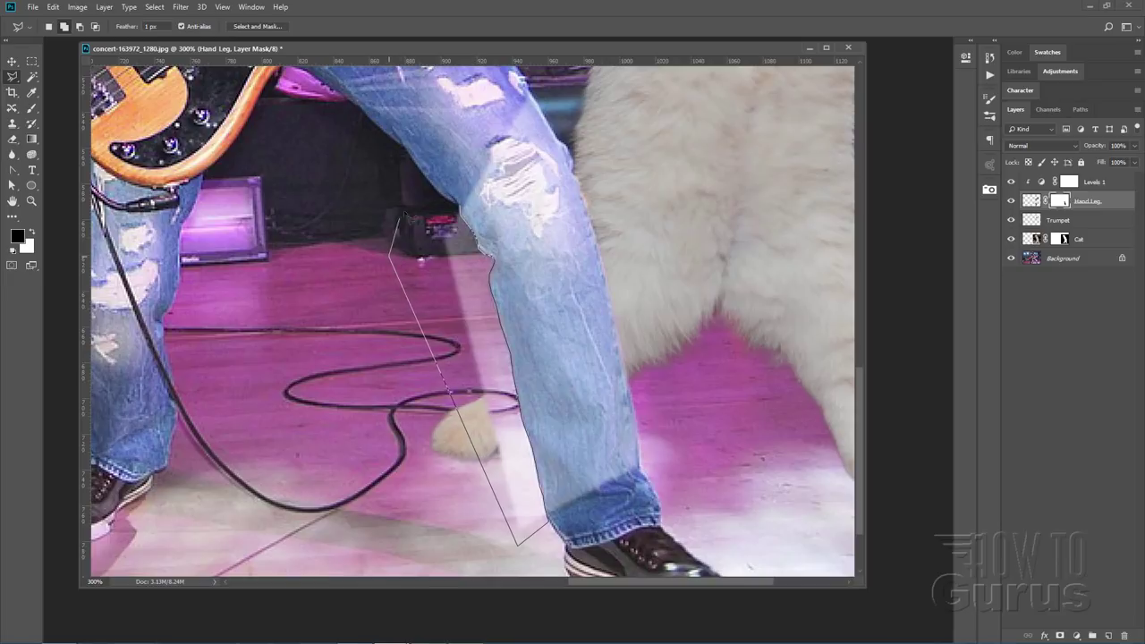
{"action": "left_click", "coordinate": [411, 207]}
{"action": "left_click", "coordinate": [465, 212]}
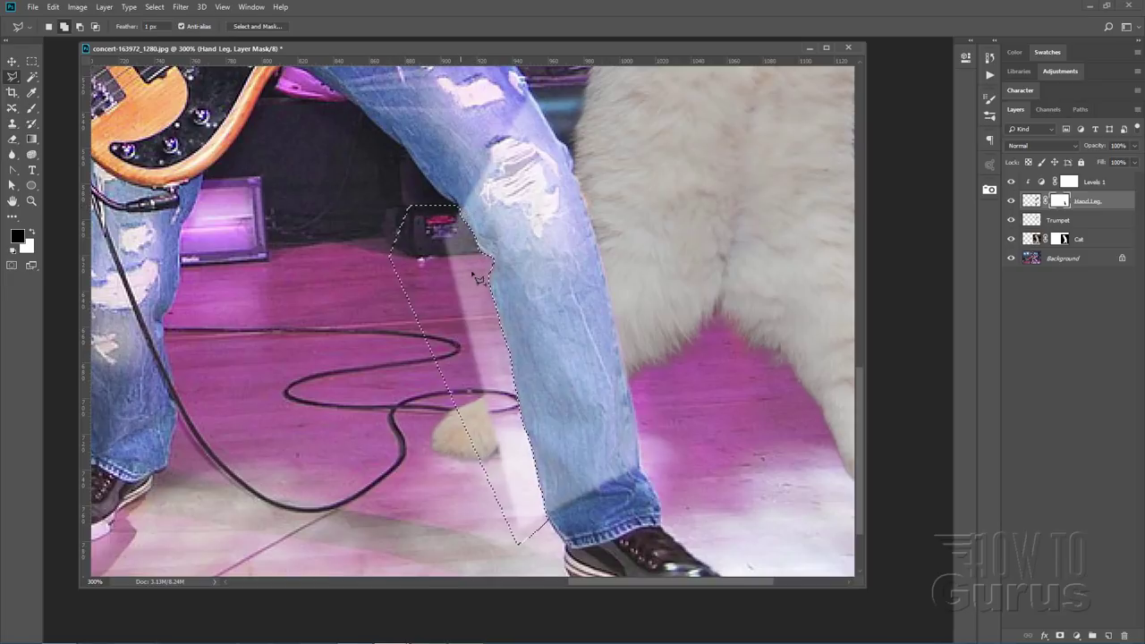
Step: Paint black on the Hand Leg mask within the inner-edge selection to uncover the cat's paw, and clear the selection
{"action": "left_click", "coordinate": [32, 107]}
{"action": "mouse_move", "coordinate": [451, 217]}
{"action": "left_mouse_down"}
{"action": "mouse_move", "coordinate": [483, 308]}
{"action": "mouse_move", "coordinate": [479, 371]}
{"action": "mouse_move", "coordinate": [480, 358]}
{"action": "mouse_move", "coordinate": [528, 521]}
{"action": "left_mouse_up"}
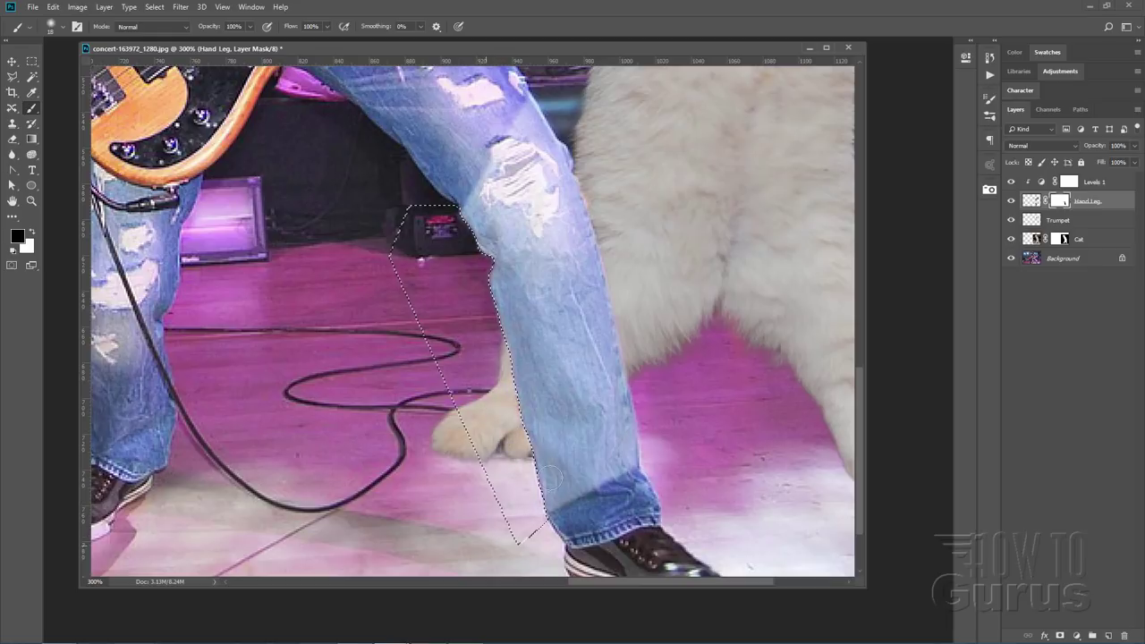
{"action": "left_click", "coordinate": [155, 7]}
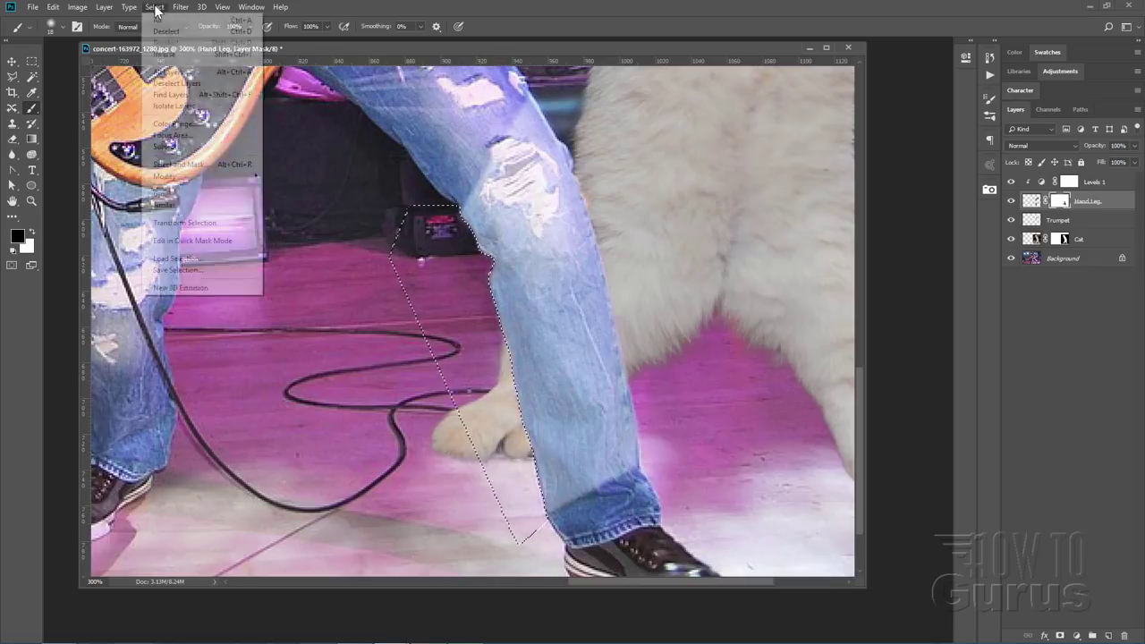
{"action": "left_click", "coordinate": [166, 31]}
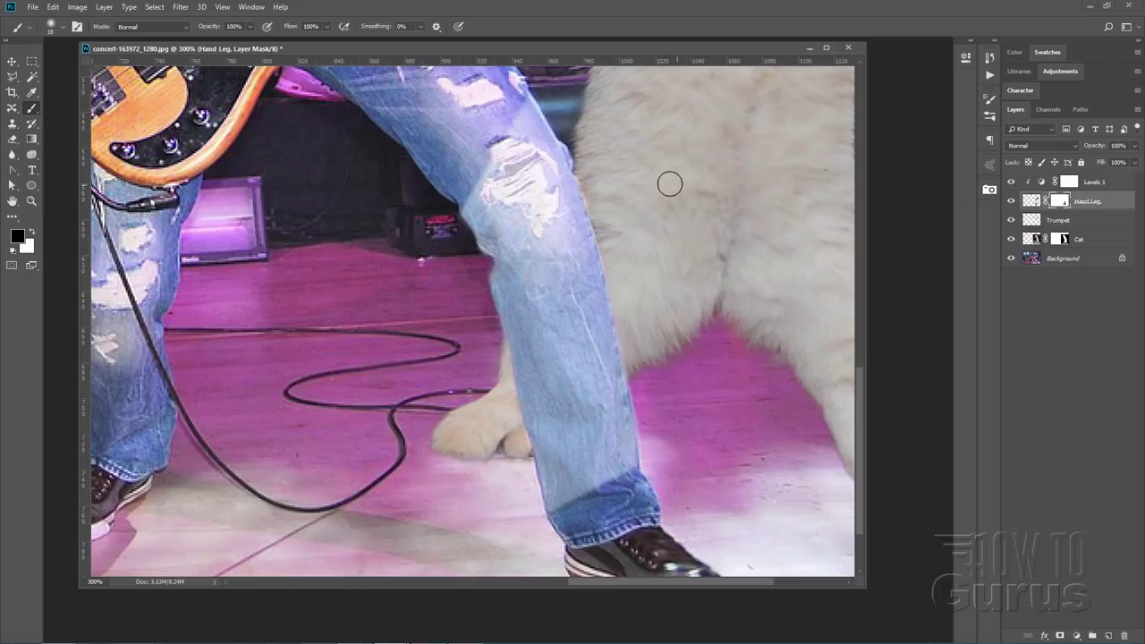
Step: Lasso the copied background above the bass player's forearm, hand and bass neck, up to the headstock's first tuning peg
{"action": "mouse_move", "coordinate": [857, 419]}
{"action": "left_mouse_down"}
{"action": "mouse_move", "coordinate": [877, 233]}
{"action": "mouse_move", "coordinate": [867, 219]}
{"action": "left_mouse_up"}
{"action": "left_click_drag", "start_coordinate": [711, 580], "coordinate": [731, 582]}
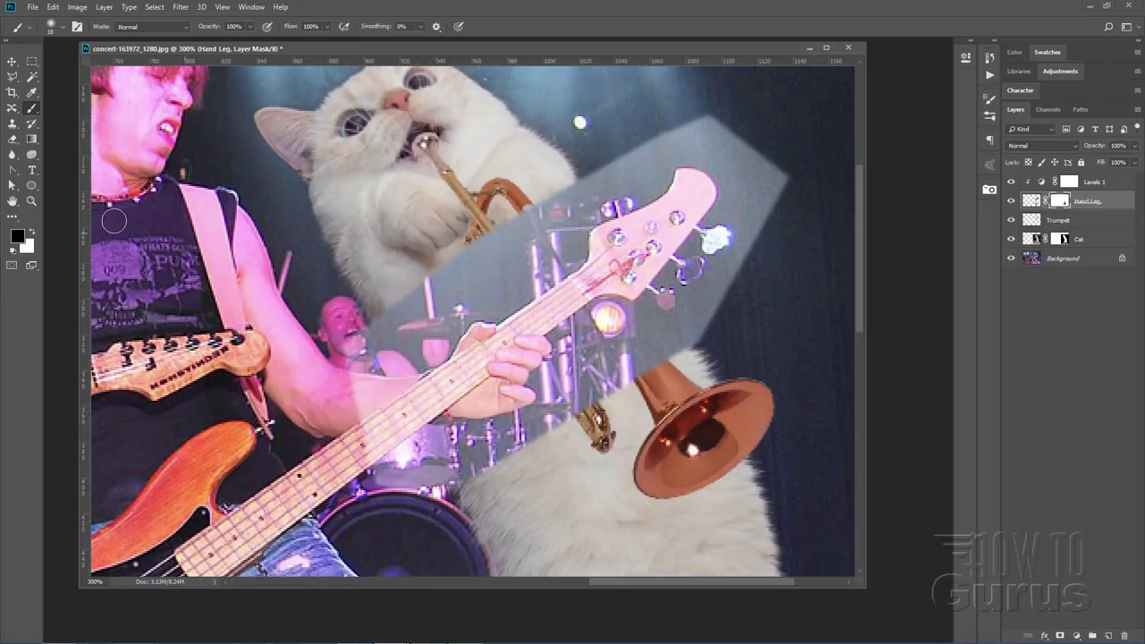
{"action": "left_click", "coordinate": [12, 77]}
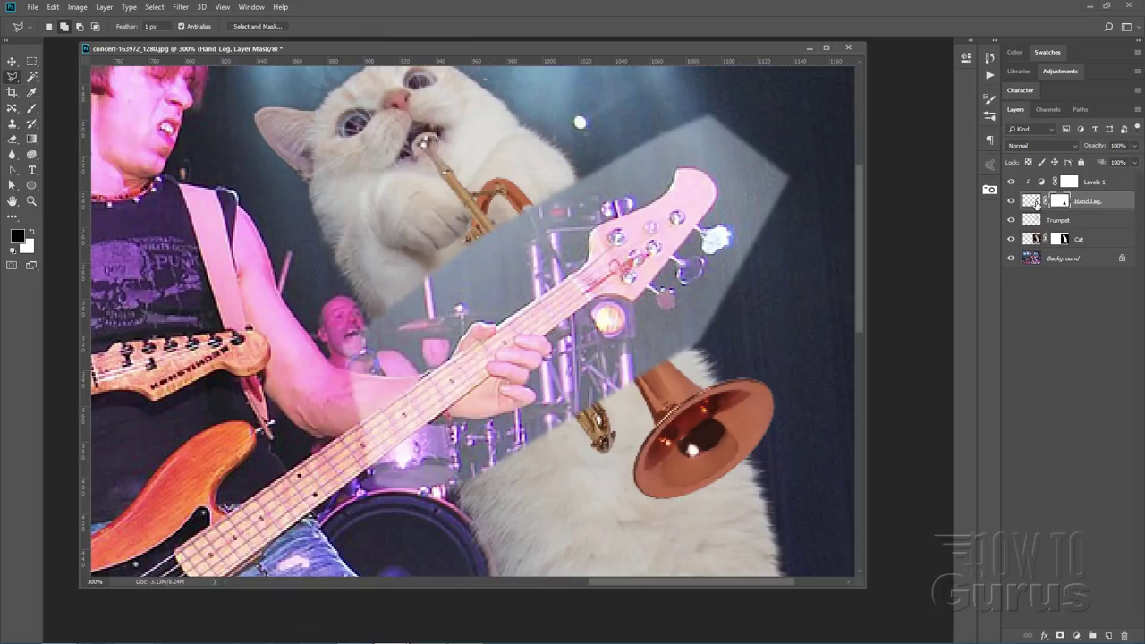
{"action": "left_click", "coordinate": [341, 371]}
{"action": "left_click", "coordinate": [612, 204]}
{"action": "left_click", "coordinate": [632, 150]}
{"action": "left_click", "coordinate": [598, 114]}
{"action": "left_click", "coordinate": [335, 235]}
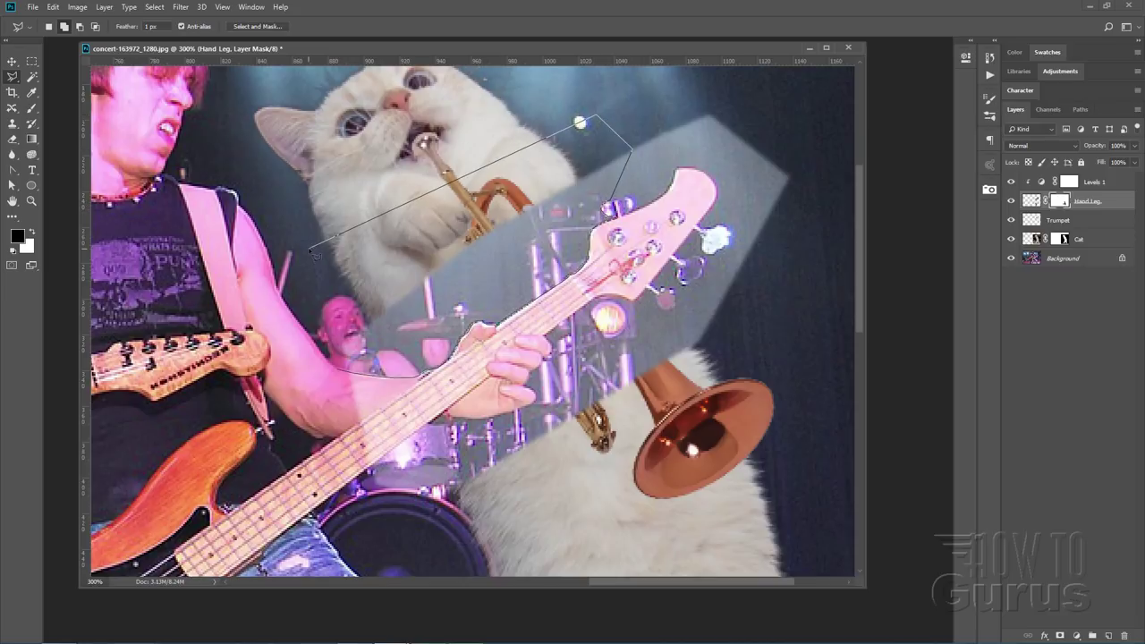
{"action": "left_click", "coordinate": [322, 304]}
{"action": "double_click", "coordinate": [346, 376]}
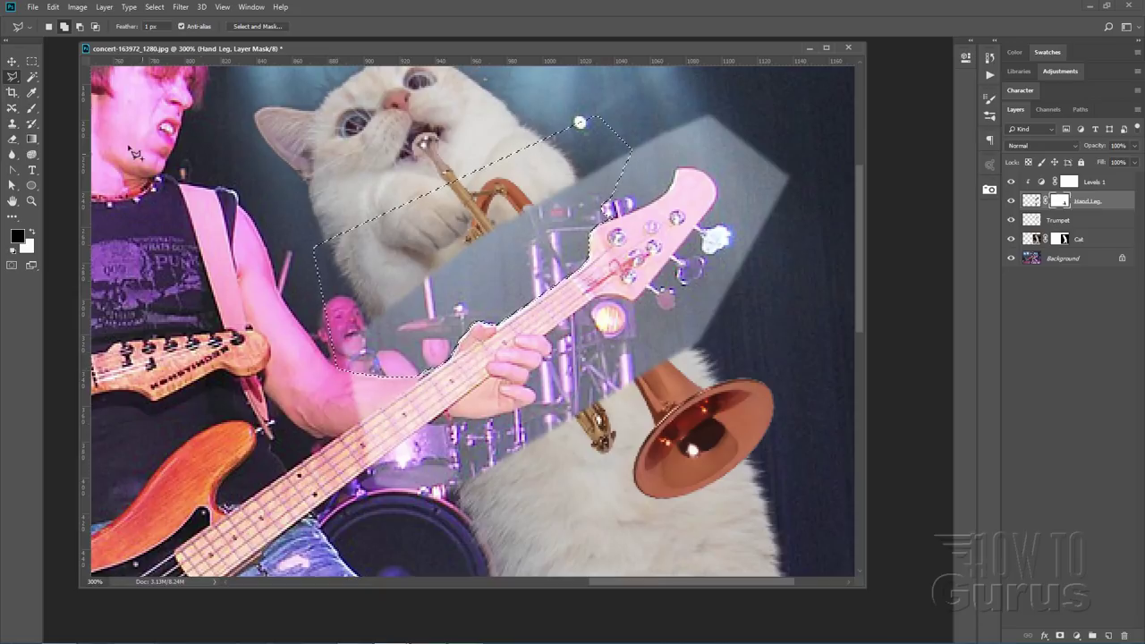
Step: Paint black on the Hand Leg mask inside the selection above the bass neck to uncover the cat and trumpet, and deselect
{"action": "left_click", "coordinate": [33, 108]}
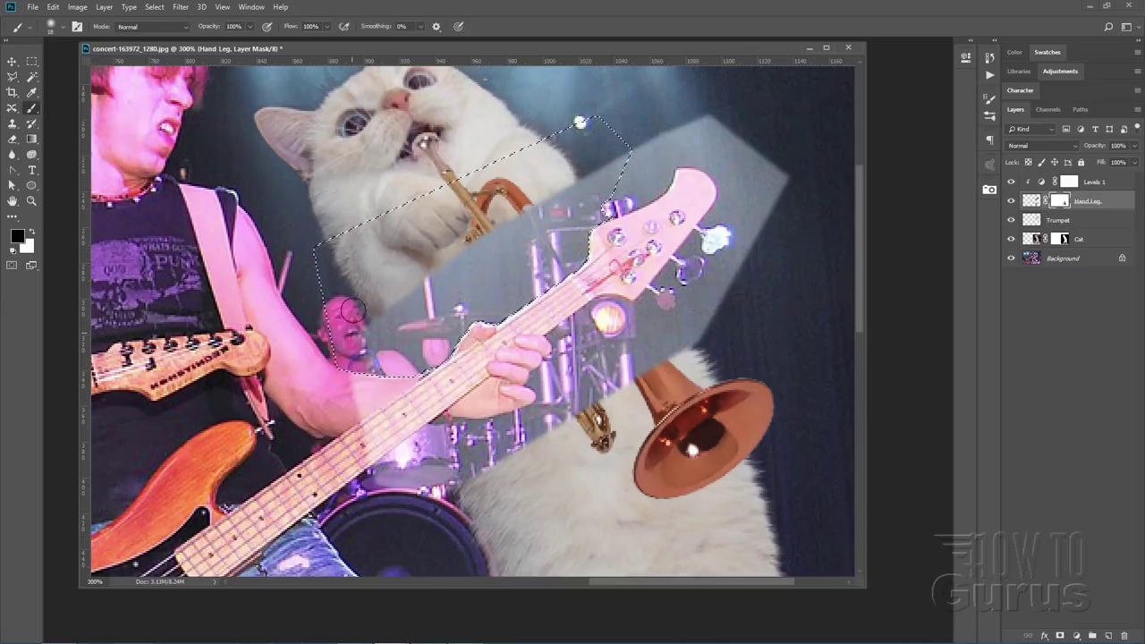
{"action": "mouse_move", "coordinate": [422, 360]}
{"action": "left_mouse_down"}
{"action": "mouse_move", "coordinate": [390, 296]}
{"action": "mouse_move", "coordinate": [439, 347]}
{"action": "mouse_move", "coordinate": [476, 334]}
{"action": "mouse_move", "coordinate": [437, 241]}
{"action": "mouse_move", "coordinate": [507, 324]}
{"action": "mouse_move", "coordinate": [488, 232]}
{"action": "mouse_move", "coordinate": [547, 285]}
{"action": "mouse_move", "coordinate": [559, 266]}
{"action": "mouse_move", "coordinate": [527, 190]}
{"action": "mouse_move", "coordinate": [583, 236]}
{"action": "left_mouse_up"}
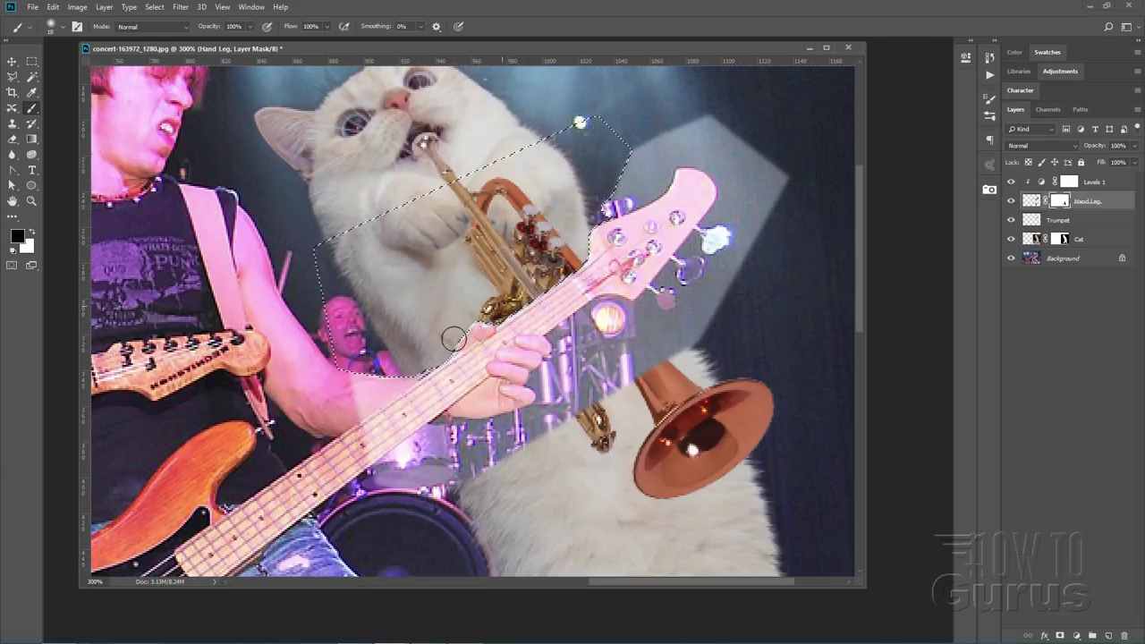
{"action": "left_click", "coordinate": [157, 11]}
{"action": "left_click", "coordinate": [158, 36]}
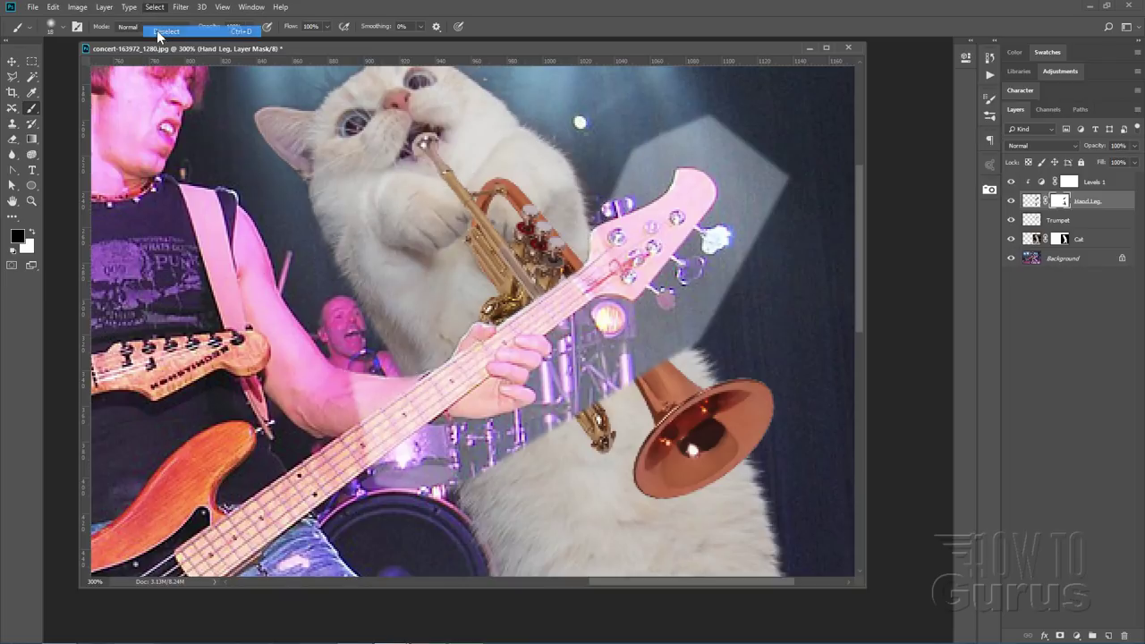
Step: Lasso the copied background below the bass headstock, neck and fretting hand, from the lowest tuning peg down to the drums
{"action": "left_click", "coordinate": [13, 77]}
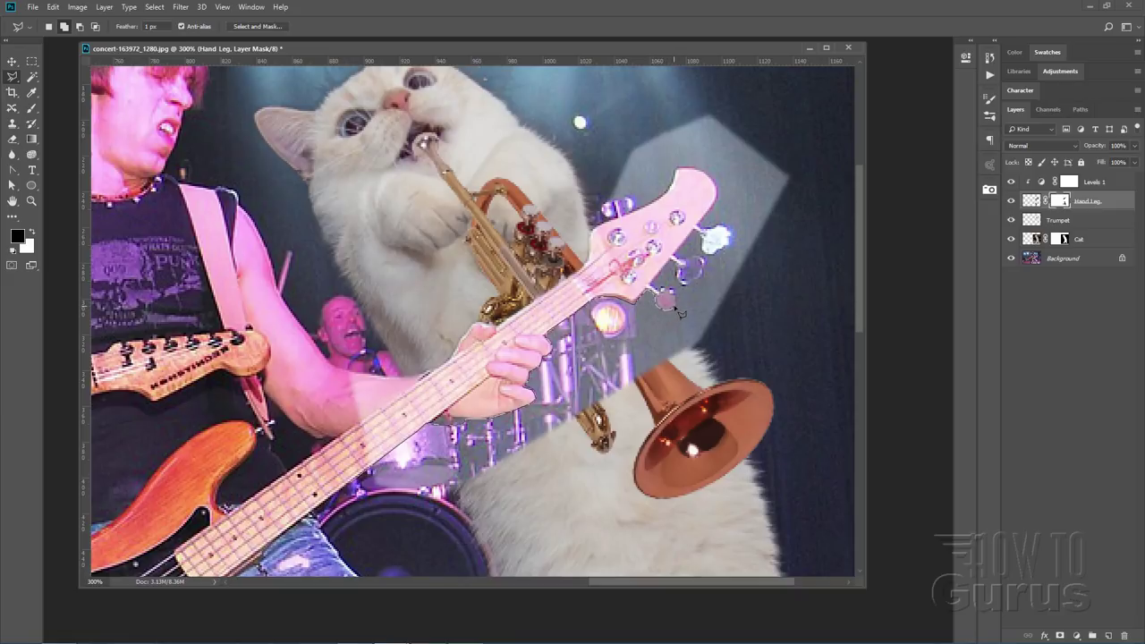
{"action": "left_click", "coordinate": [678, 300]}
{"action": "left_click", "coordinate": [741, 298]}
{"action": "left_click", "coordinate": [739, 349]}
{"action": "left_click", "coordinate": [475, 512]}
{"action": "left_click", "coordinate": [407, 537]}
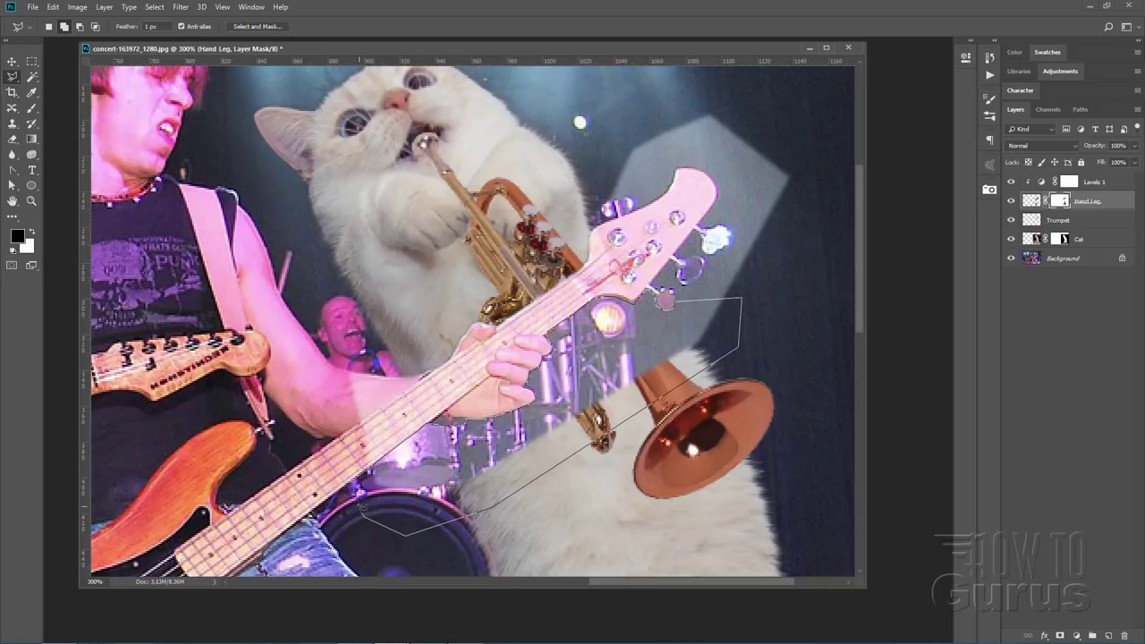
{"action": "left_click", "coordinate": [358, 490]}
{"action": "double_click", "coordinate": [497, 416]}
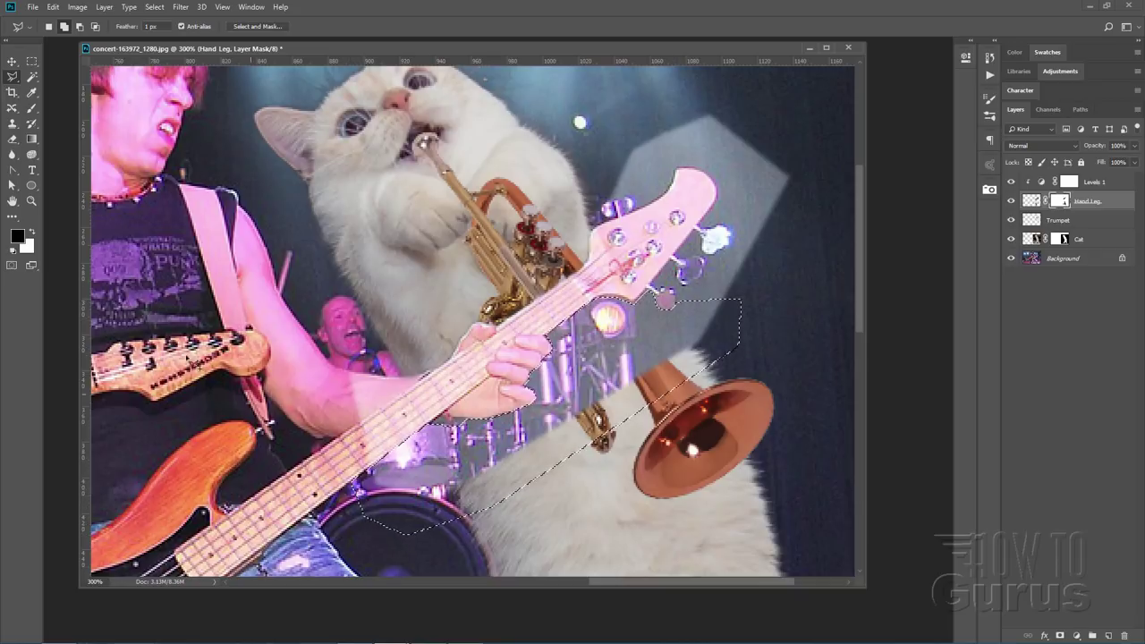
Step: Paint black on the Hand Leg mask within the selection below the bass neck to uncover the trumpet and fur, and deselect
{"action": "left_click", "coordinate": [31, 109]}
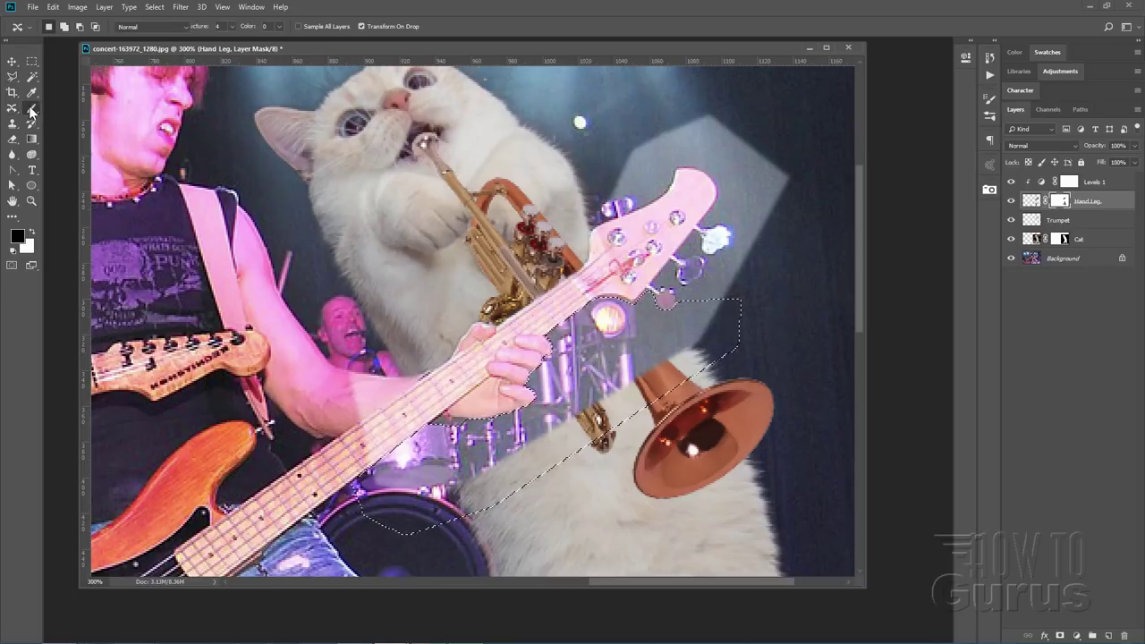
{"action": "mouse_move", "coordinate": [373, 477]}
{"action": "left_mouse_down"}
{"action": "mouse_move", "coordinate": [420, 419]}
{"action": "mouse_move", "coordinate": [438, 426]}
{"action": "mouse_move", "coordinate": [439, 463]}
{"action": "mouse_move", "coordinate": [466, 446]}
{"action": "mouse_move", "coordinate": [466, 492]}
{"action": "mouse_move", "coordinate": [534, 466]}
{"action": "mouse_move", "coordinate": [570, 411]}
{"action": "mouse_move", "coordinate": [568, 394]}
{"action": "mouse_move", "coordinate": [516, 431]}
{"action": "mouse_move", "coordinate": [443, 434]}
{"action": "mouse_move", "coordinate": [488, 424]}
{"action": "mouse_move", "coordinate": [586, 310]}
{"action": "mouse_move", "coordinate": [639, 289]}
{"action": "mouse_move", "coordinate": [660, 319]}
{"action": "mouse_move", "coordinate": [600, 360]}
{"action": "mouse_move", "coordinate": [611, 378]}
{"action": "mouse_move", "coordinate": [675, 304]}
{"action": "left_mouse_up"}
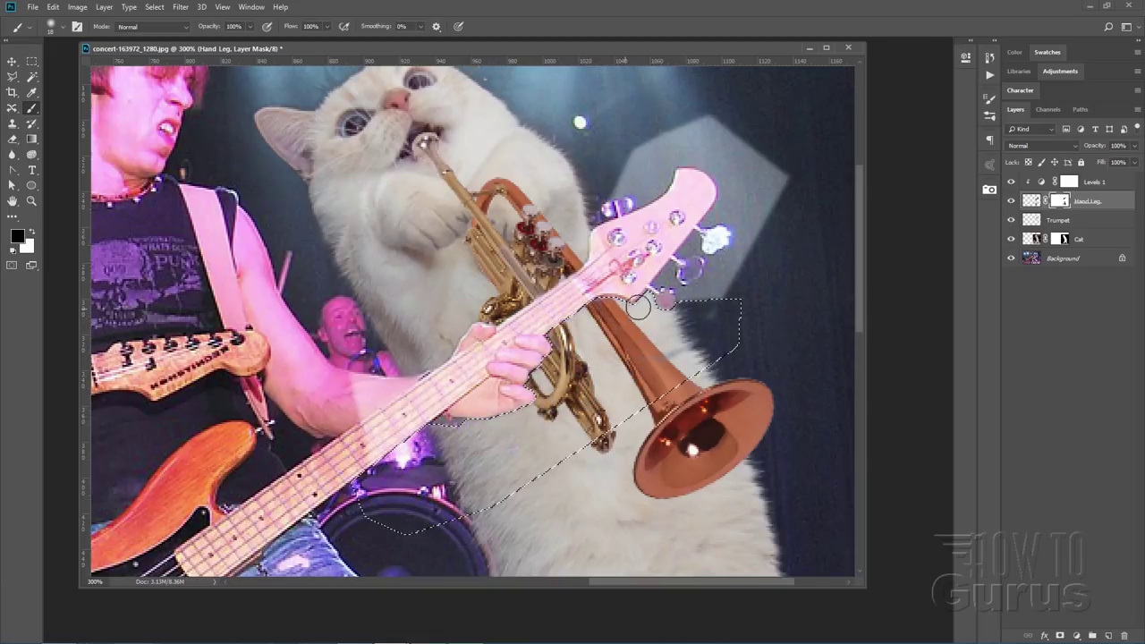
{"action": "left_click", "coordinate": [155, 7]}
{"action": "left_click", "coordinate": [165, 33]}
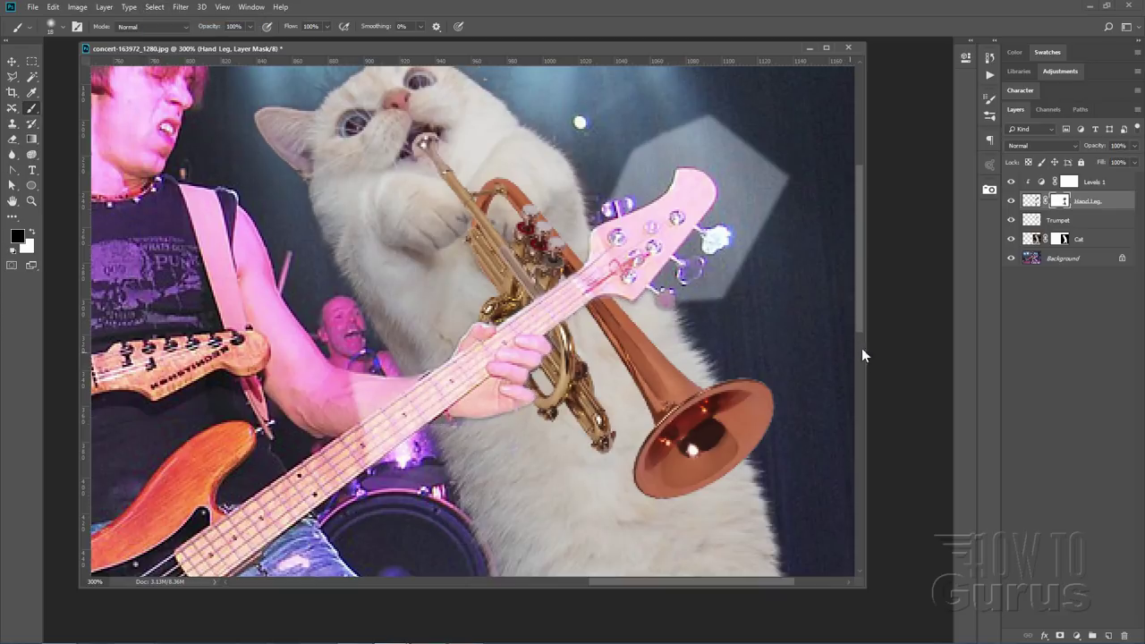
Step: Compare the composite with and without the Levels 1 adjustment, and leave that adjustment hidden
{"action": "left_click", "coordinate": [1017, 184]}
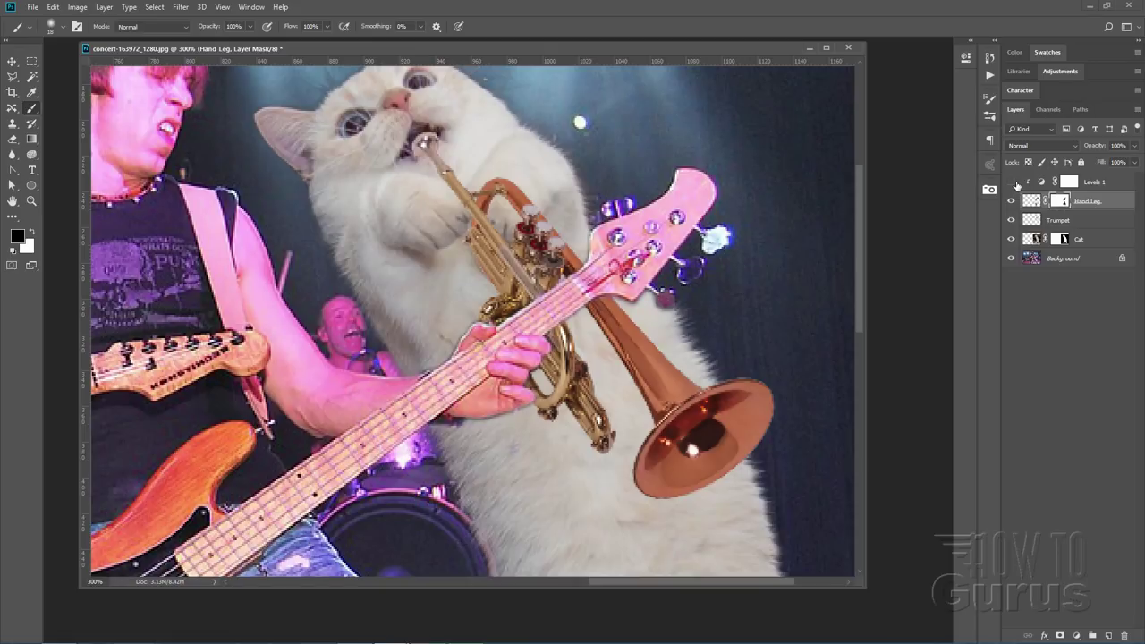
{"action": "left_click", "coordinate": [1017, 185]}
{"action": "left_click", "coordinate": [1017, 185]}
{"action": "left_click", "coordinate": [1017, 185]}
{"action": "left_click", "coordinate": [1017, 184]}
{"action": "left_click", "coordinate": [1016, 185]}
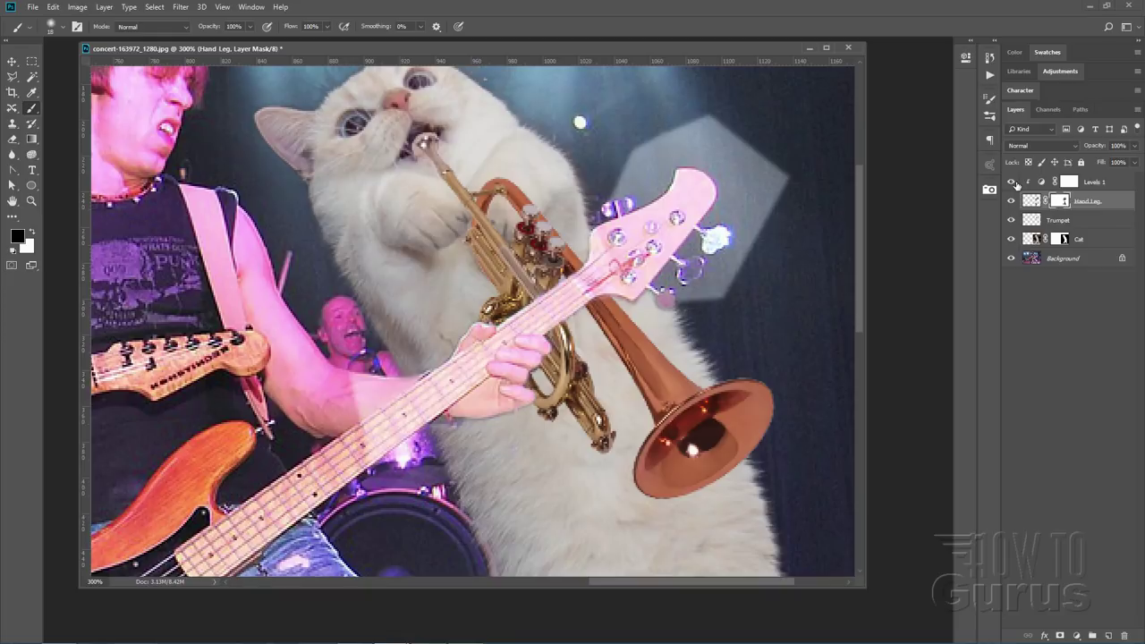
{"action": "left_click", "coordinate": [1016, 185]}
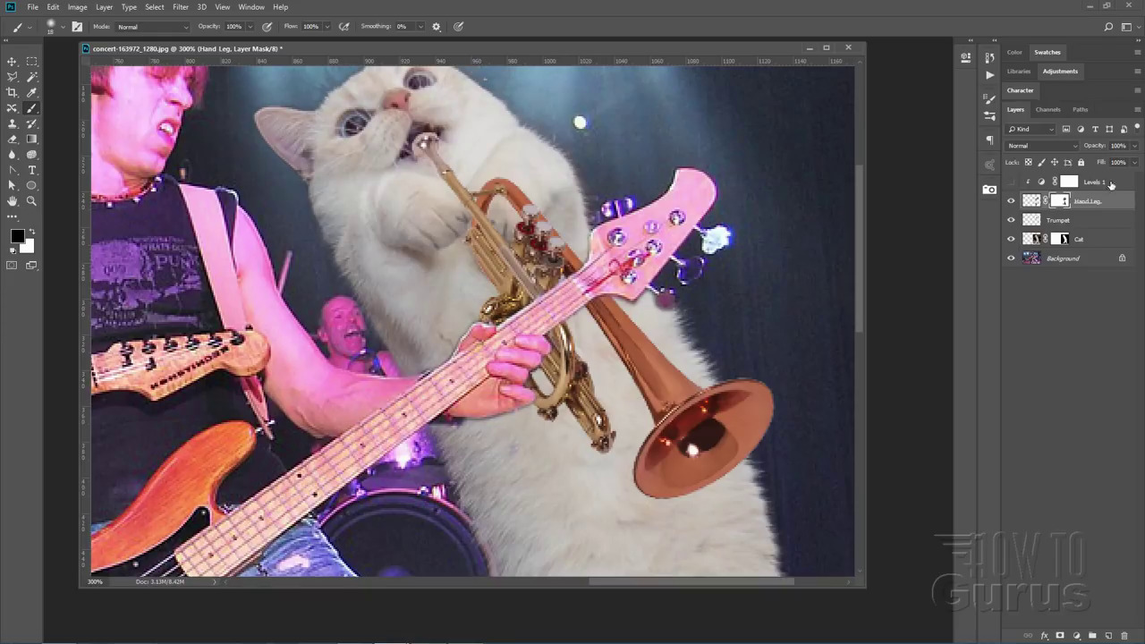
Step: Delete the layer mask from the Levels 1 adjustment layer
{"action": "left_click", "coordinate": [1116, 182]}
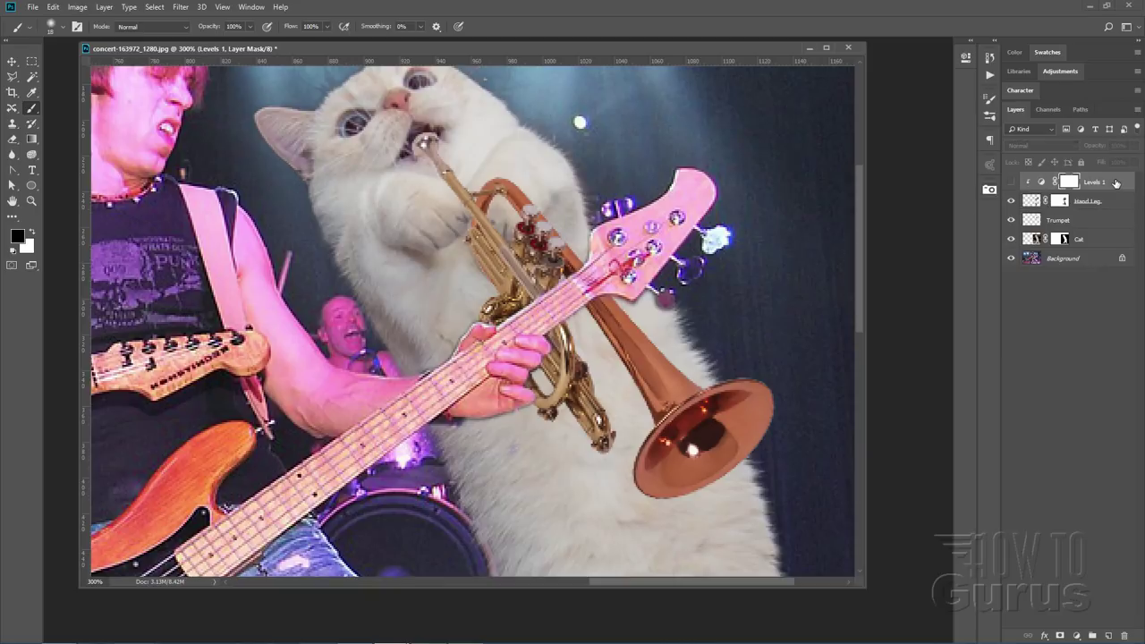
{"action": "left_click", "coordinate": [1125, 636]}
{"action": "left_click", "coordinate": [526, 242]}
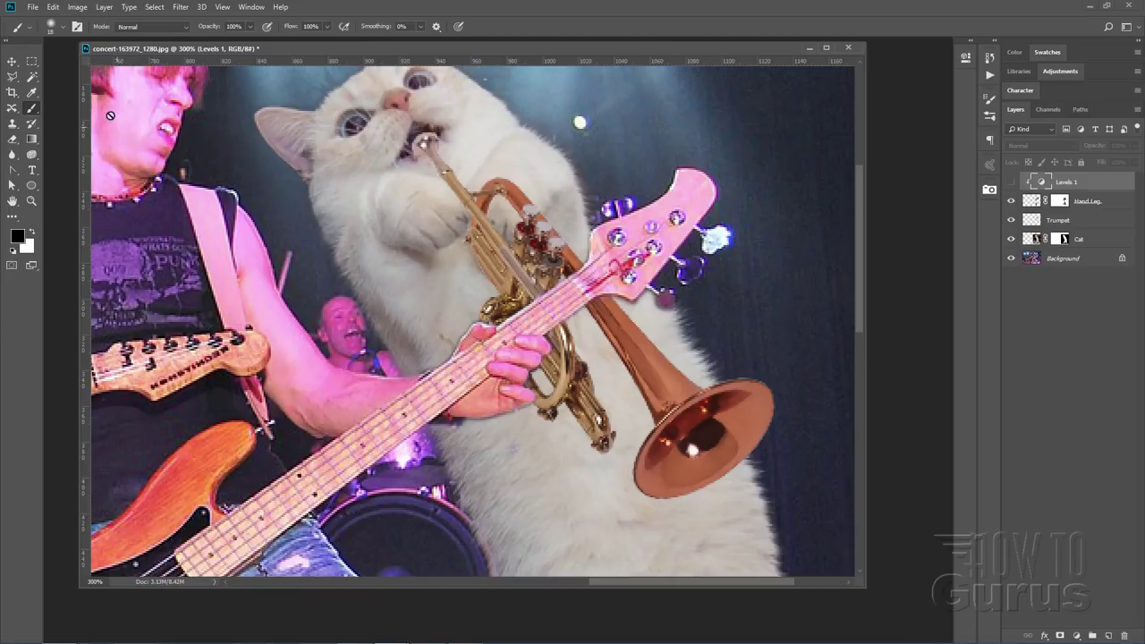
Step: Add a white layer mask to the Trumpet layer
{"action": "left_click", "coordinate": [13, 62]}
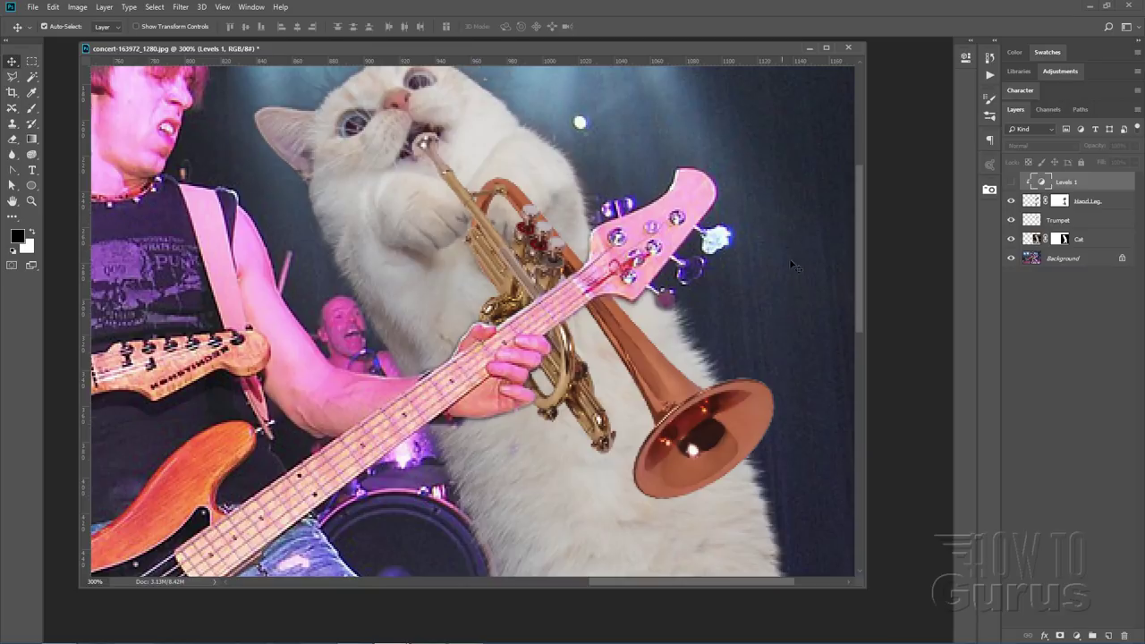
{"action": "left_click_drag", "start_coordinate": [861, 288], "coordinate": [865, 244]}
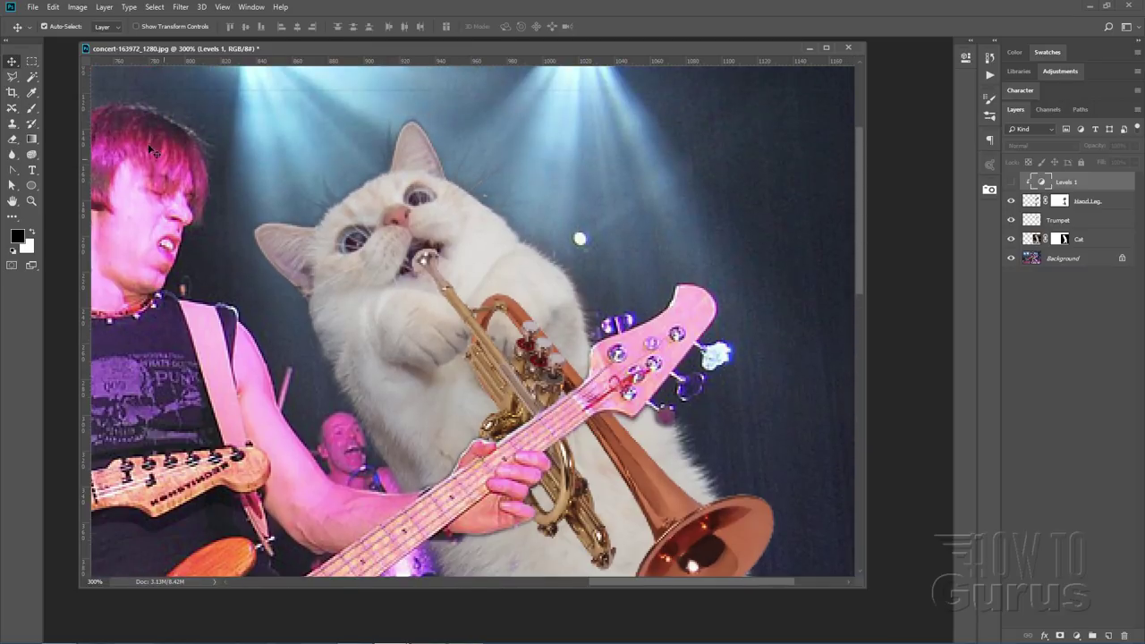
{"action": "left_click", "coordinate": [32, 201]}
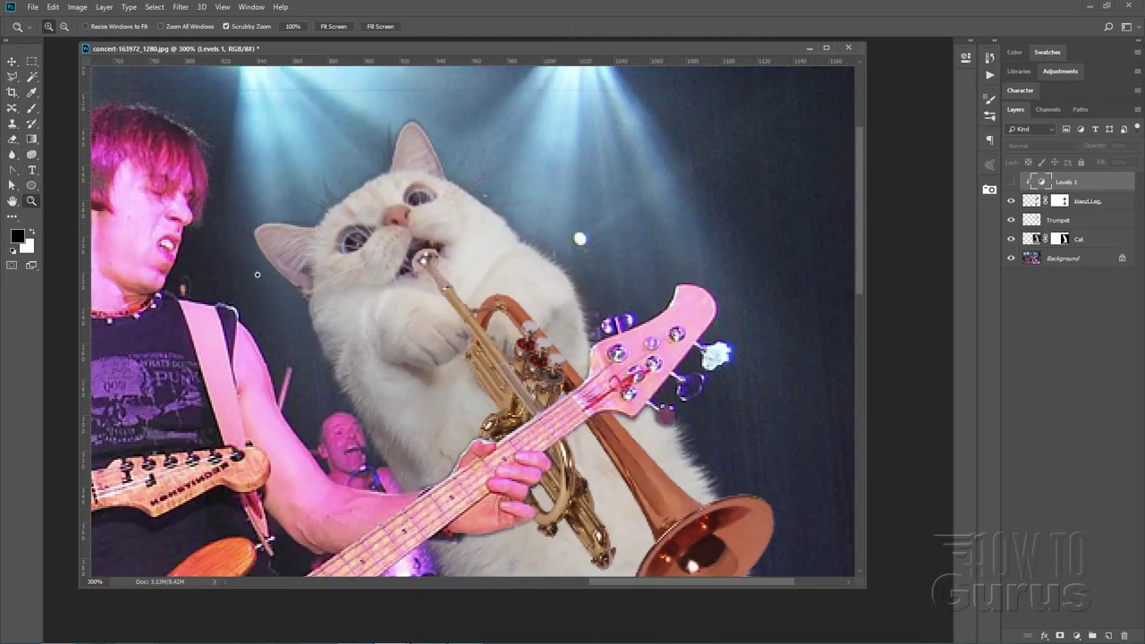
{"action": "left_click", "coordinate": [531, 332]}
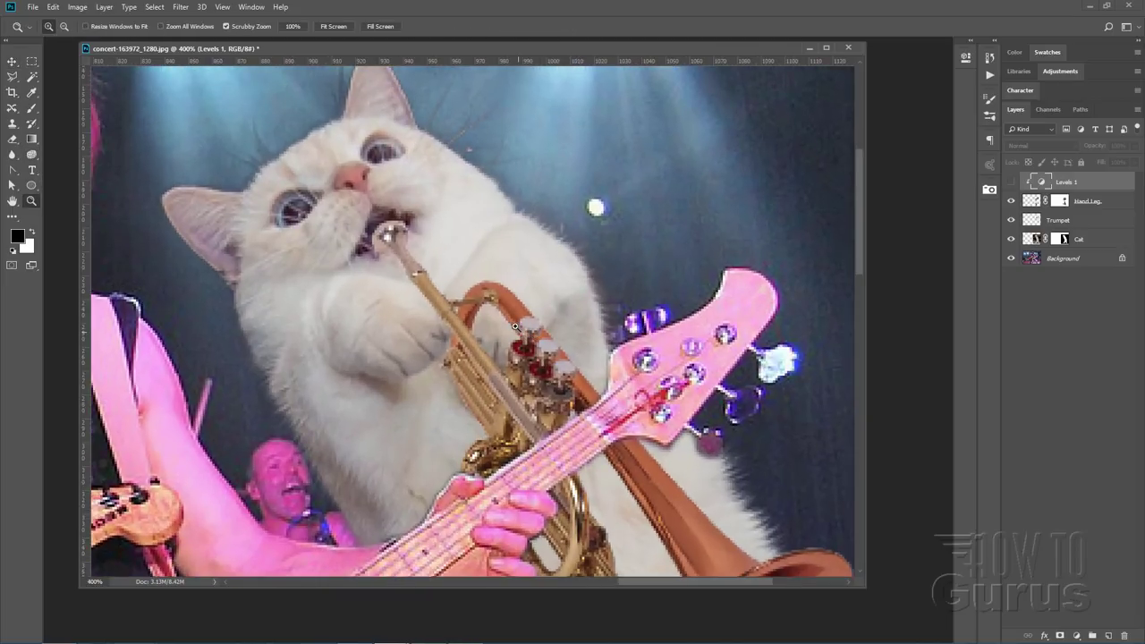
{"action": "left_click", "coordinate": [515, 324]}
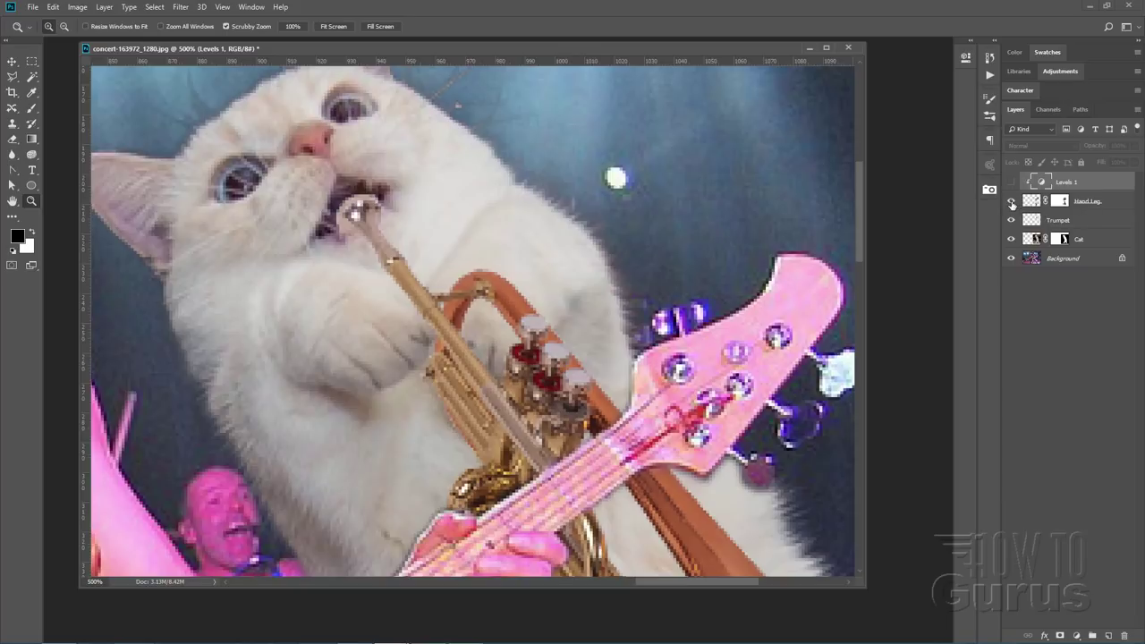
{"action": "left_click", "coordinate": [1076, 225]}
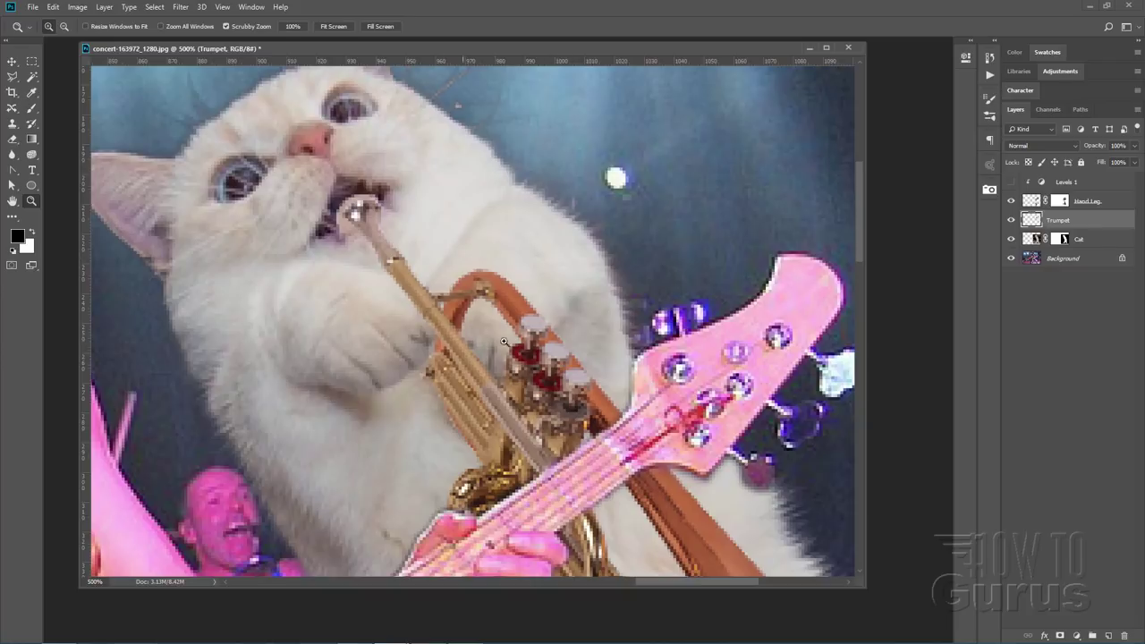
{"action": "left_click", "coordinate": [1061, 635]}
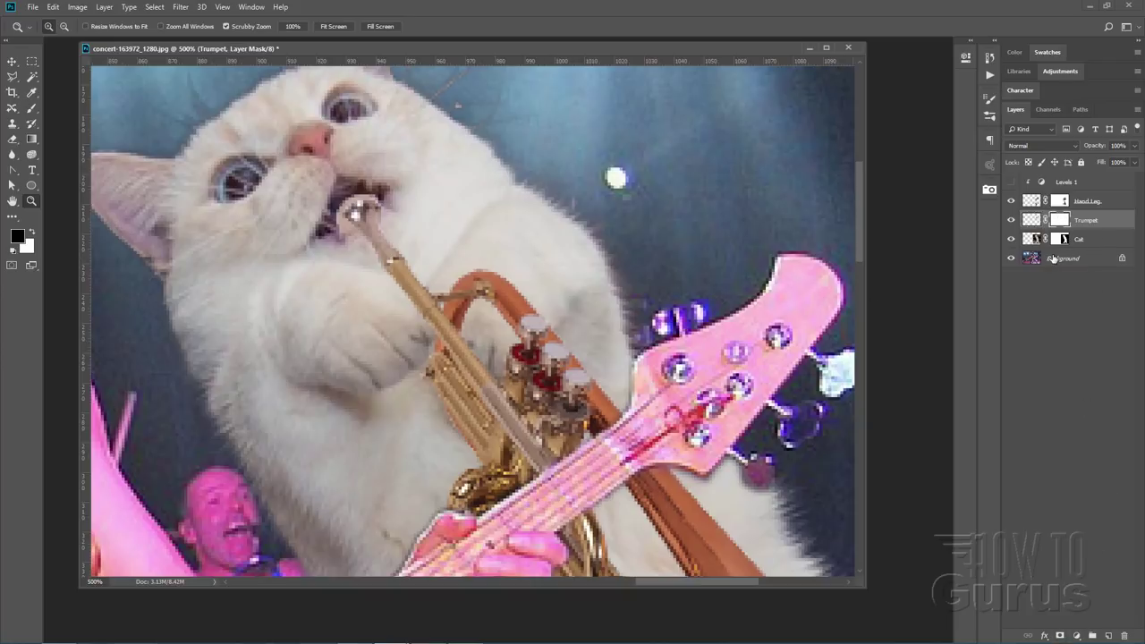
Step: Lasso the cat's paw behind the trumpet's tubing with the Trumpet layer temporarily hidden, and show the layer again
{"action": "left_click", "coordinate": [1012, 220]}
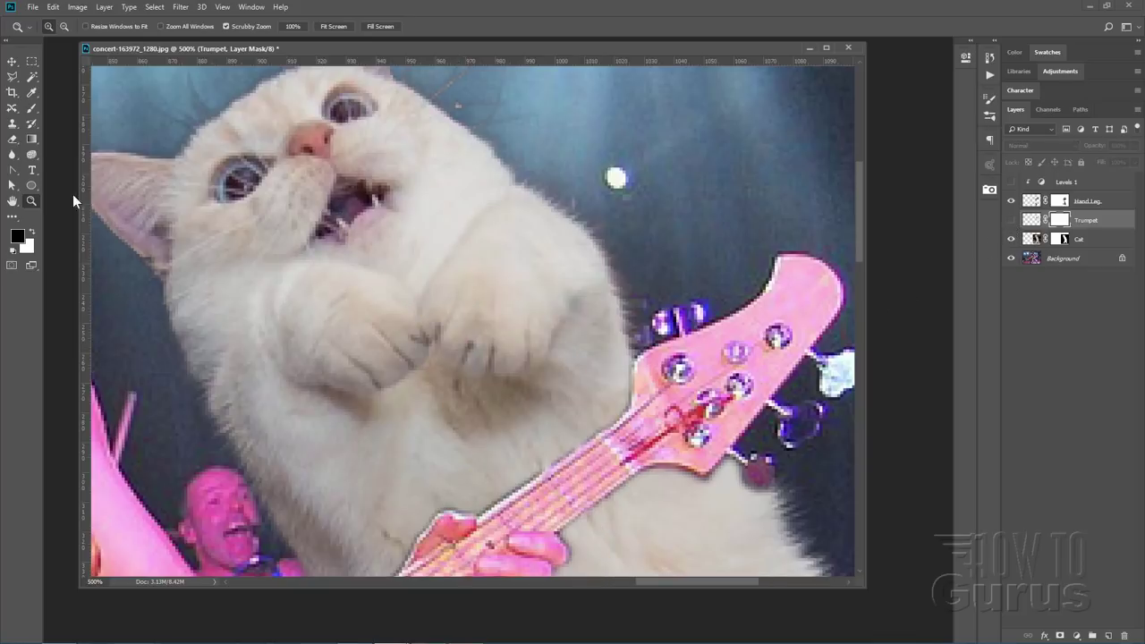
{"action": "left_click", "coordinate": [13, 77]}
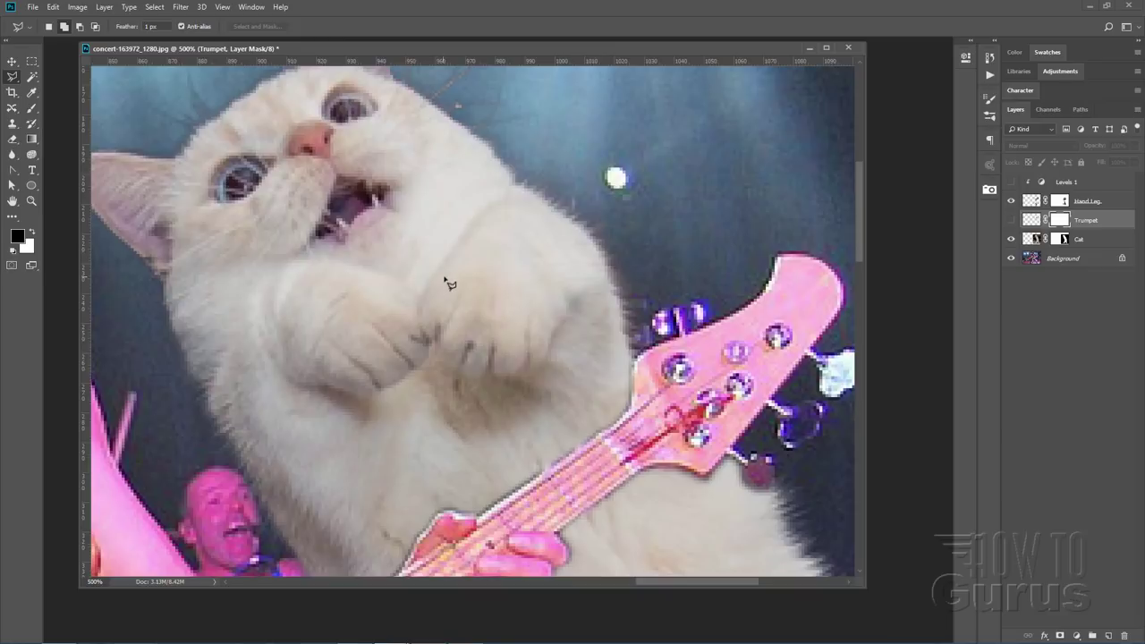
{"action": "mouse_move", "coordinate": [456, 245]}
{"action": "left_mouse_down"}
{"action": "mouse_move", "coordinate": [420, 323]}
{"action": "mouse_move", "coordinate": [451, 371]}
{"action": "mouse_move", "coordinate": [478, 380]}
{"action": "left_mouse_up"}
{"action": "mouse_move", "coordinate": [501, 382]}
{"action": "left_mouse_down"}
{"action": "mouse_move", "coordinate": [544, 369]}
{"action": "mouse_move", "coordinate": [591, 281]}
{"action": "mouse_move", "coordinate": [552, 213]}
{"action": "mouse_move", "coordinate": [470, 207]}
{"action": "mouse_move", "coordinate": [457, 251]}
{"action": "left_mouse_up"}
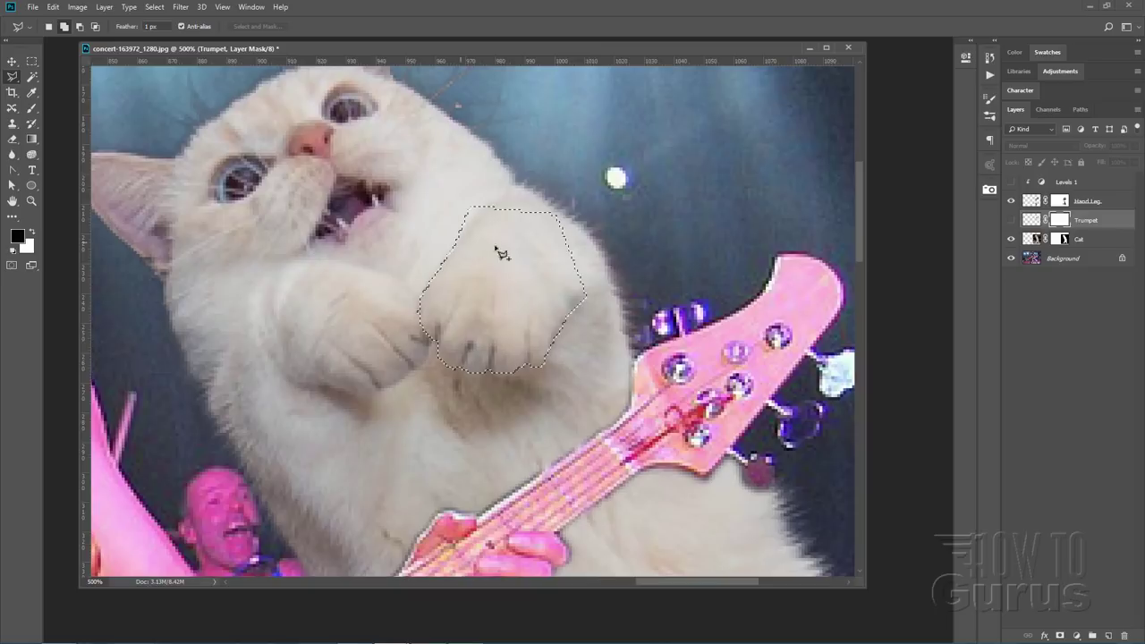
{"action": "left_click", "coordinate": [1011, 220]}
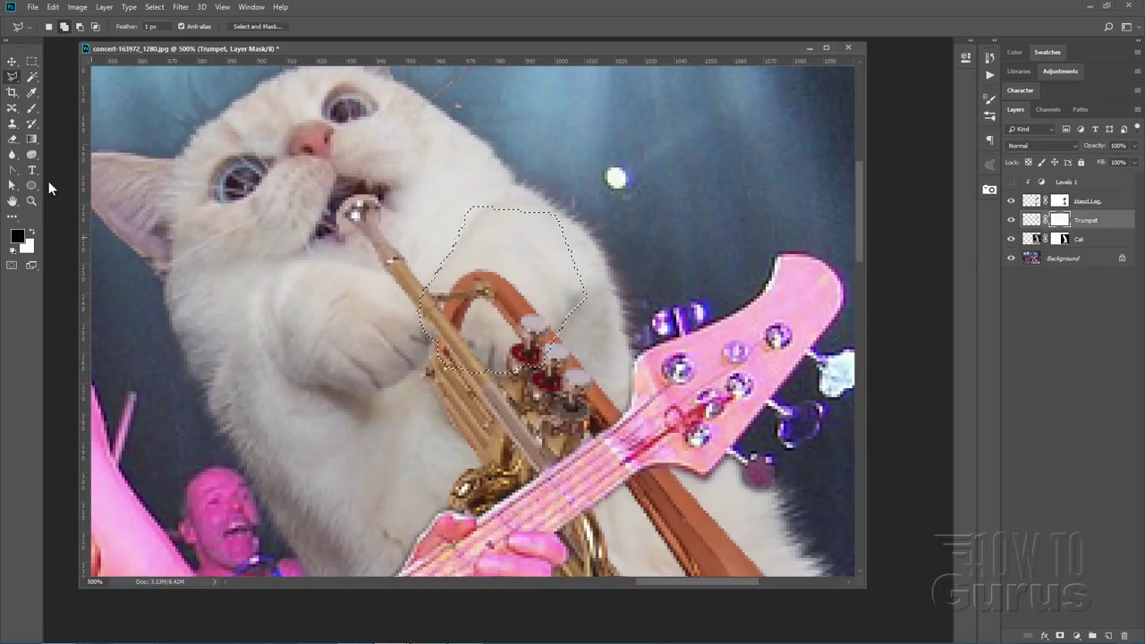
Step: Paint black on the Trumpet mask inside the paw selection so the paw covers the trumpet, and deselect
{"action": "left_click", "coordinate": [32, 115]}
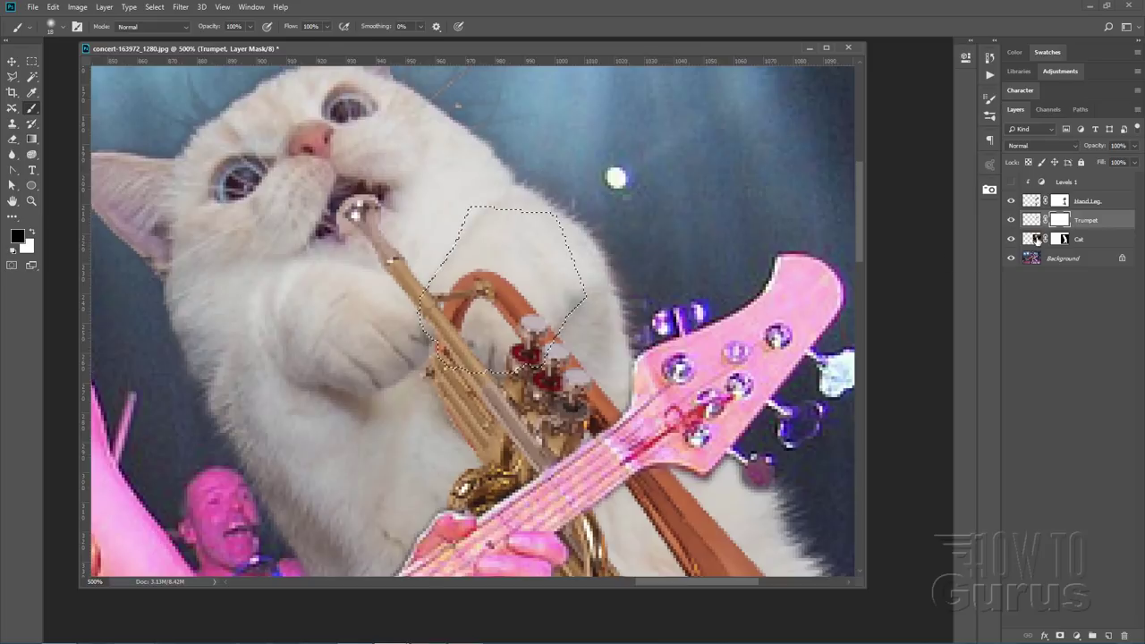
{"action": "mouse_move", "coordinate": [460, 256]}
{"action": "left_mouse_down"}
{"action": "mouse_move", "coordinate": [429, 338]}
{"action": "mouse_move", "coordinate": [430, 362]}
{"action": "mouse_move", "coordinate": [535, 327]}
{"action": "mouse_move", "coordinate": [538, 347]}
{"action": "mouse_move", "coordinate": [505, 263]}
{"action": "mouse_move", "coordinate": [466, 287]}
{"action": "mouse_move", "coordinate": [525, 346]}
{"action": "mouse_move", "coordinate": [559, 324]}
{"action": "left_mouse_up"}
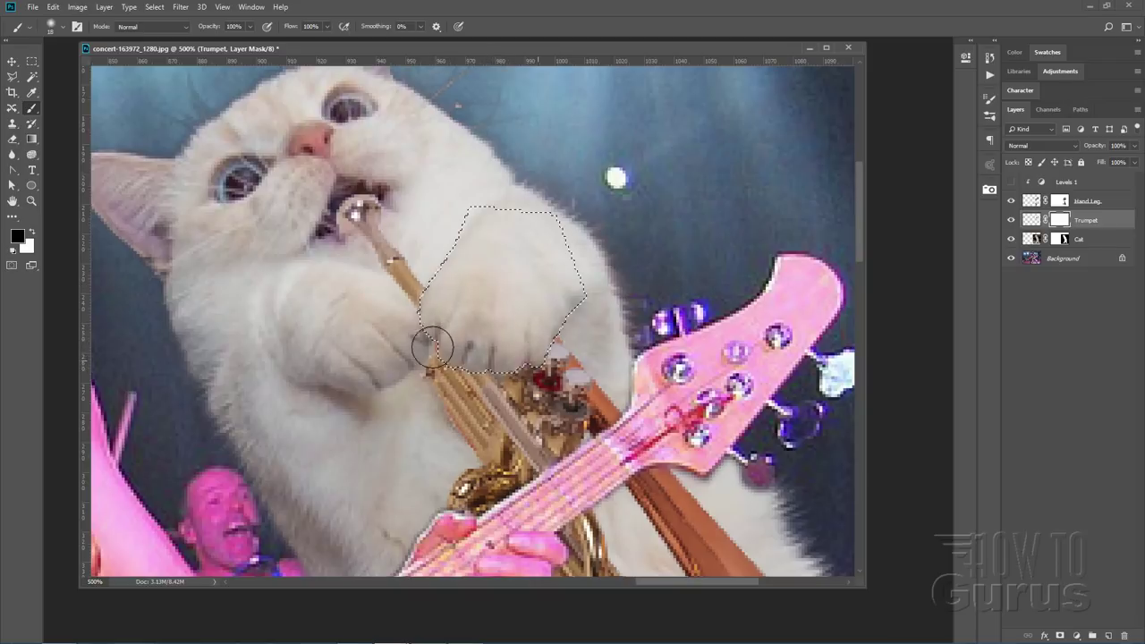
{"action": "left_click", "coordinate": [154, 7]}
{"action": "left_click", "coordinate": [167, 29]}
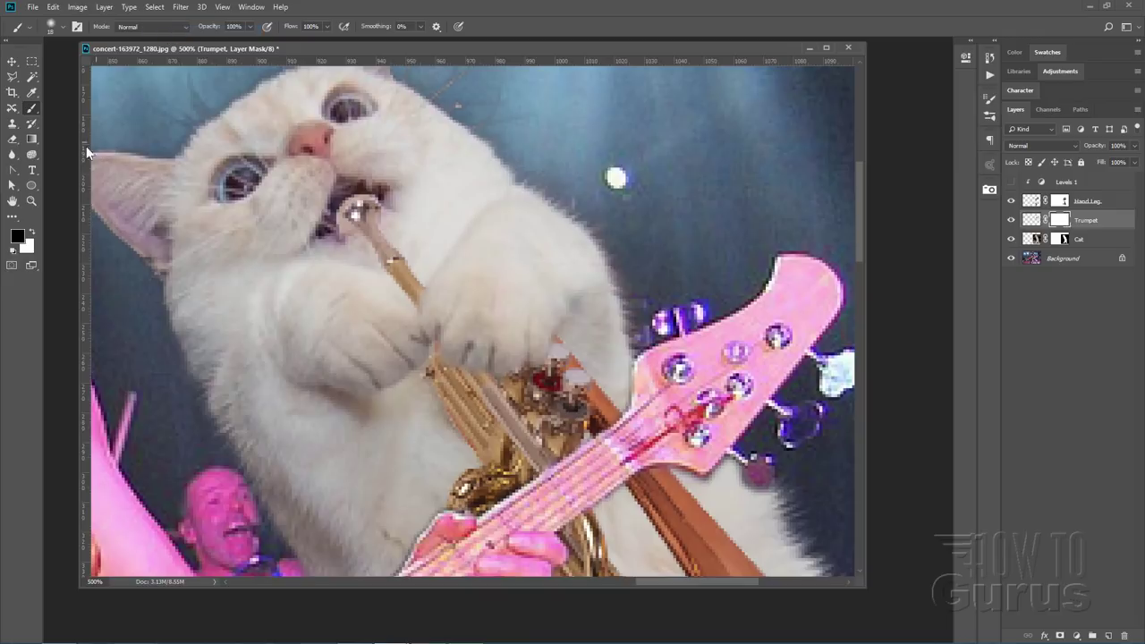
Step: Fit the whole image on screen and add a new empty layer directly above the Cat layer
{"action": "left_click", "coordinate": [31, 201]}
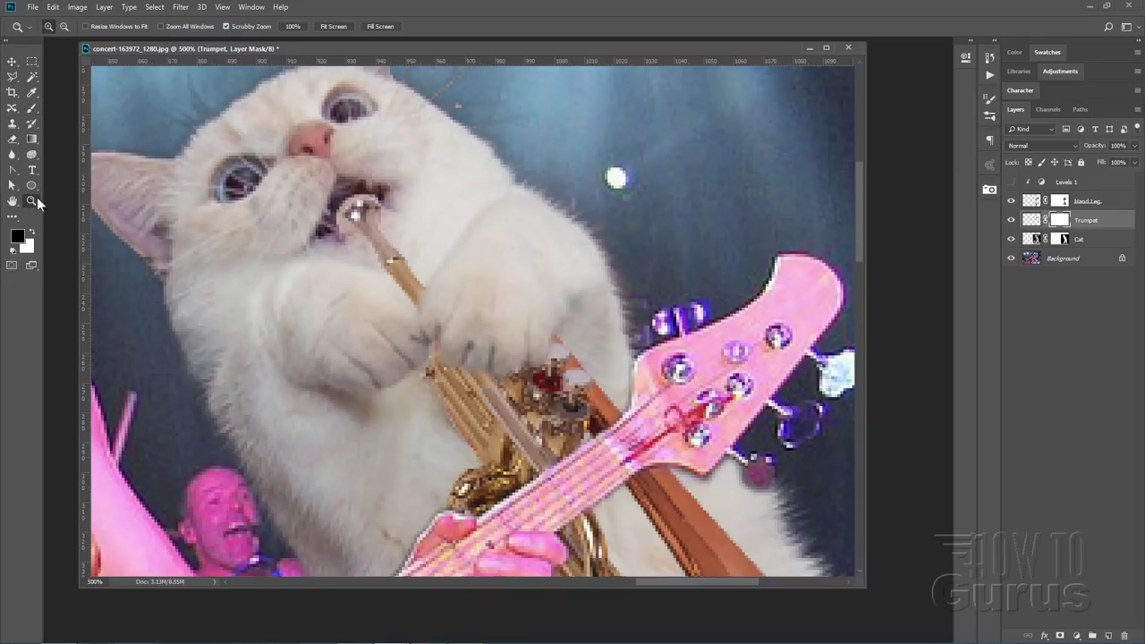
{"action": "left_click", "coordinate": [332, 26]}
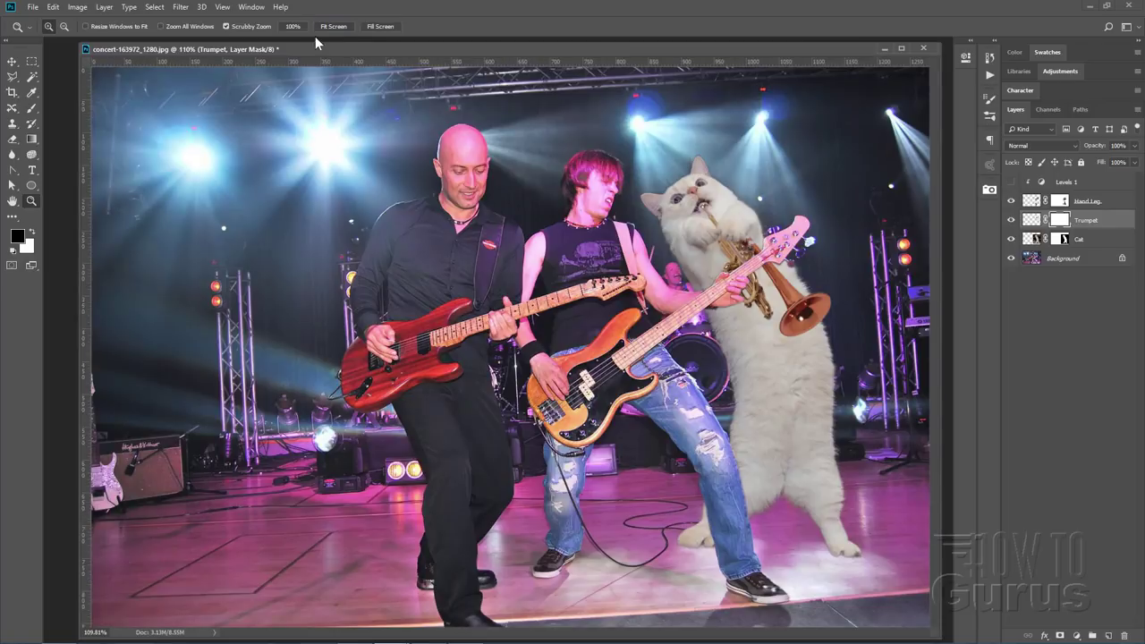
{"action": "left_click", "coordinate": [13, 61]}
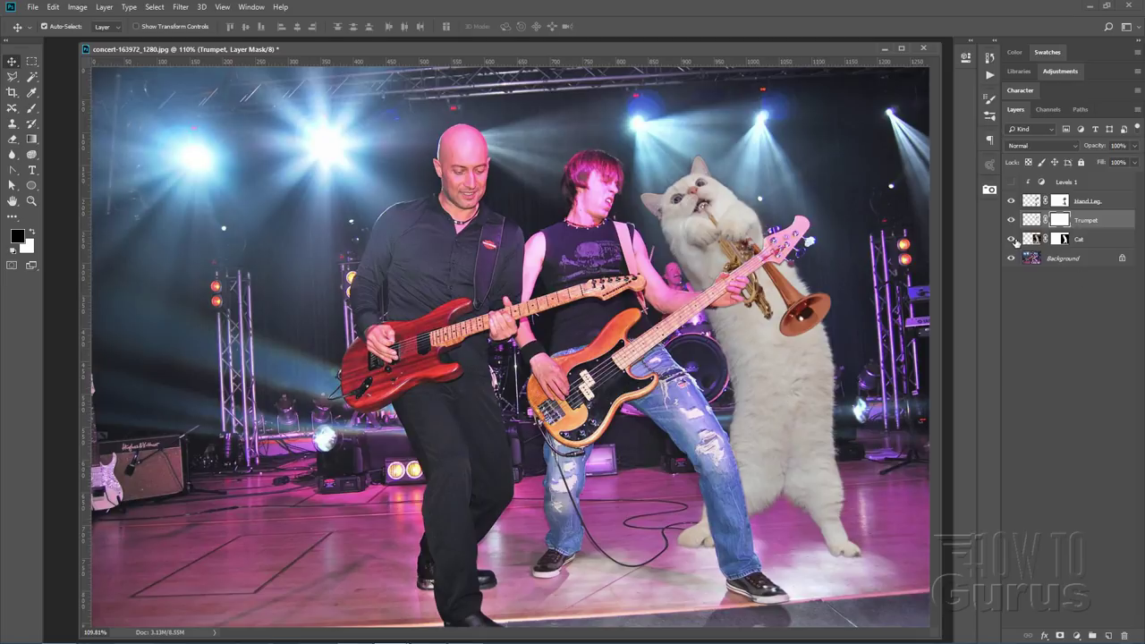
{"action": "left_click", "coordinate": [1079, 241]}
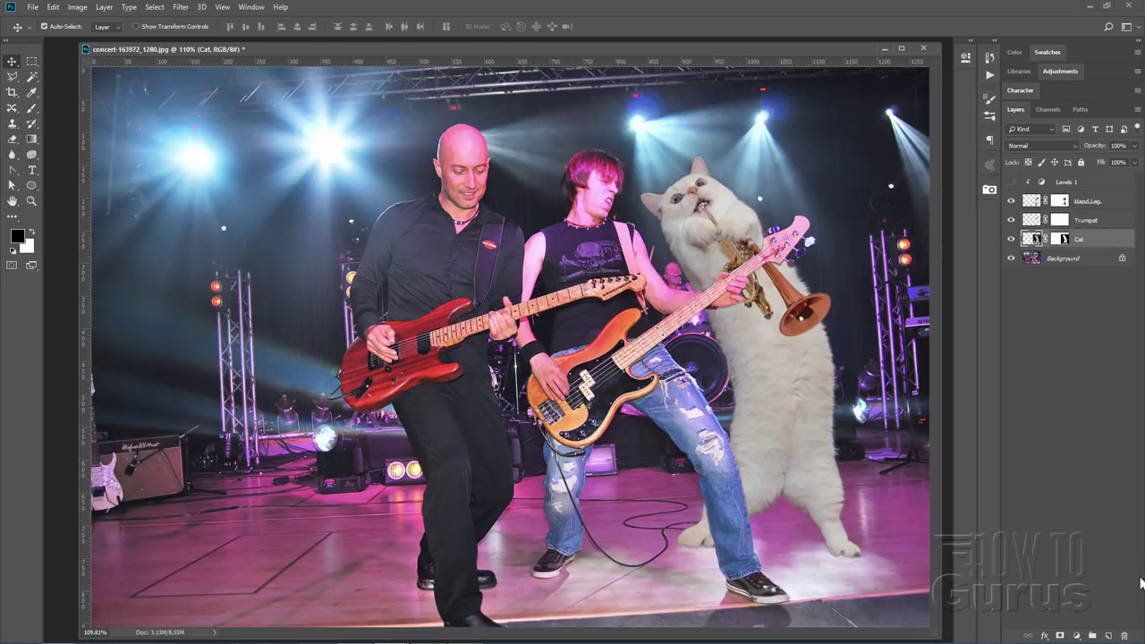
{"action": "left_click", "coordinate": [1109, 636]}
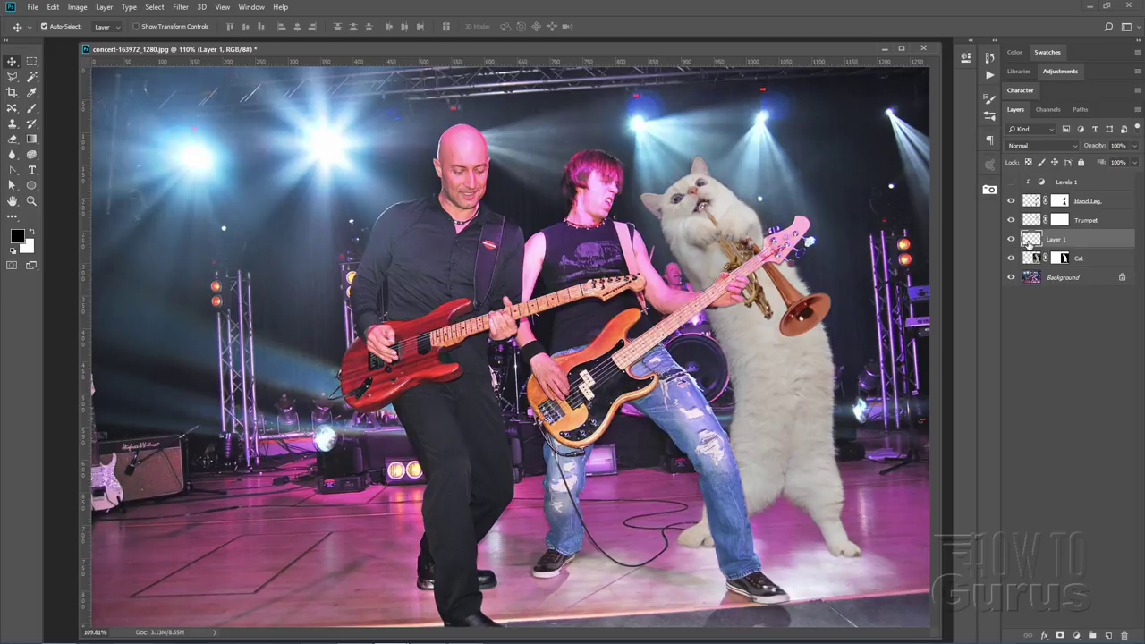
Step: Open the Gradient tool's current gradient for editing and base it on the Foreground to Background preset
{"action": "left_click", "coordinate": [30, 141]}
{"action": "right_click", "coordinate": [30, 143]}
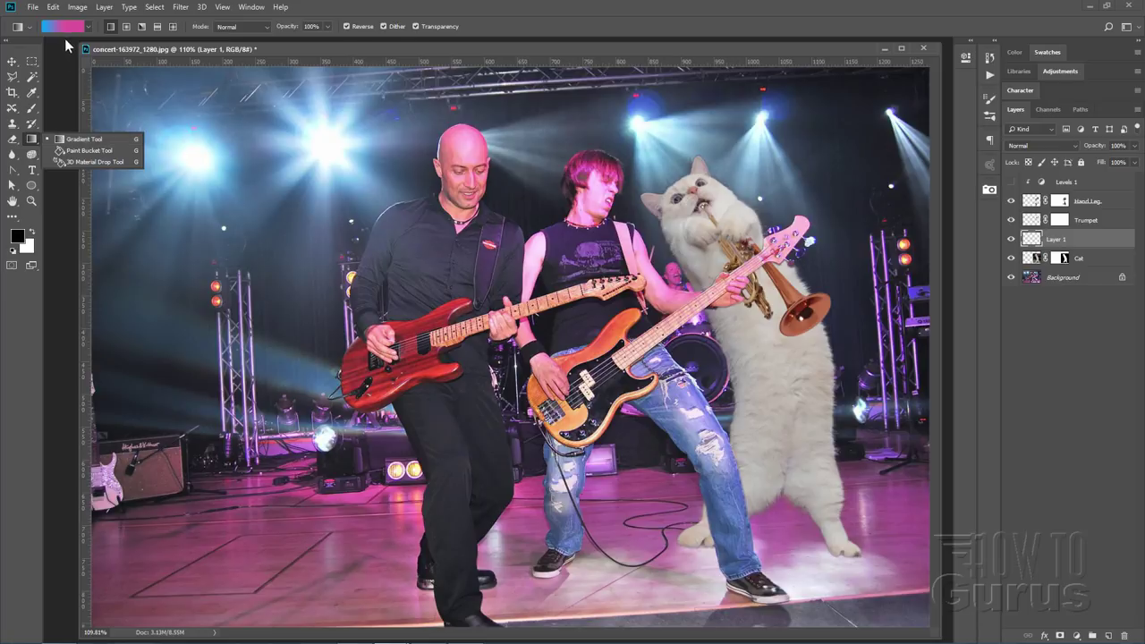
{"action": "left_click", "coordinate": [82, 138]}
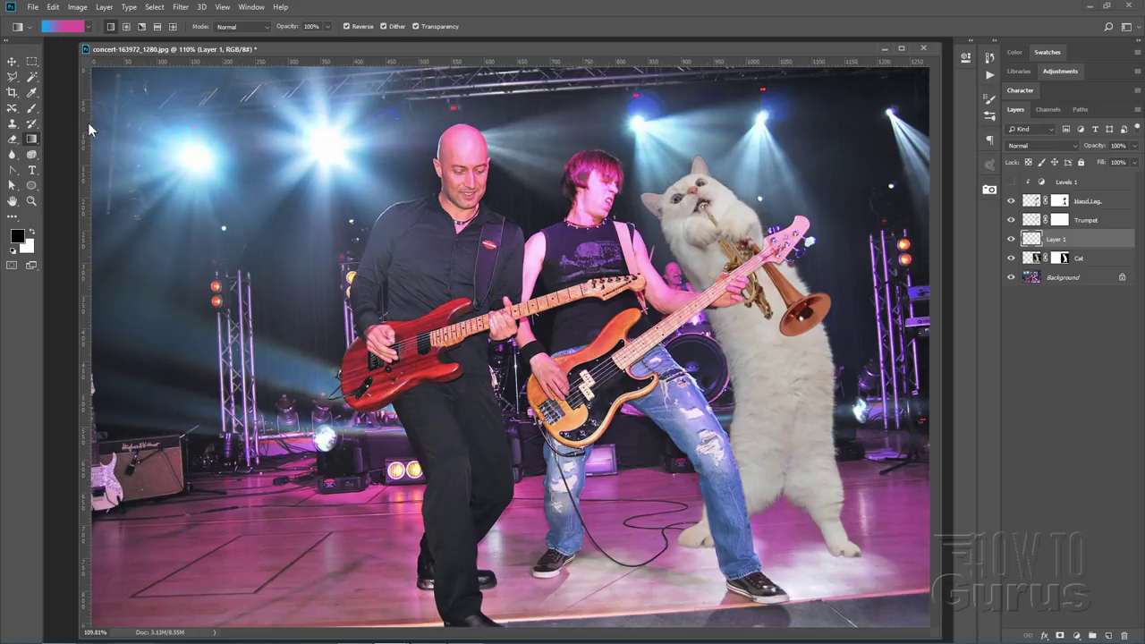
{"action": "left_click", "coordinate": [63, 30]}
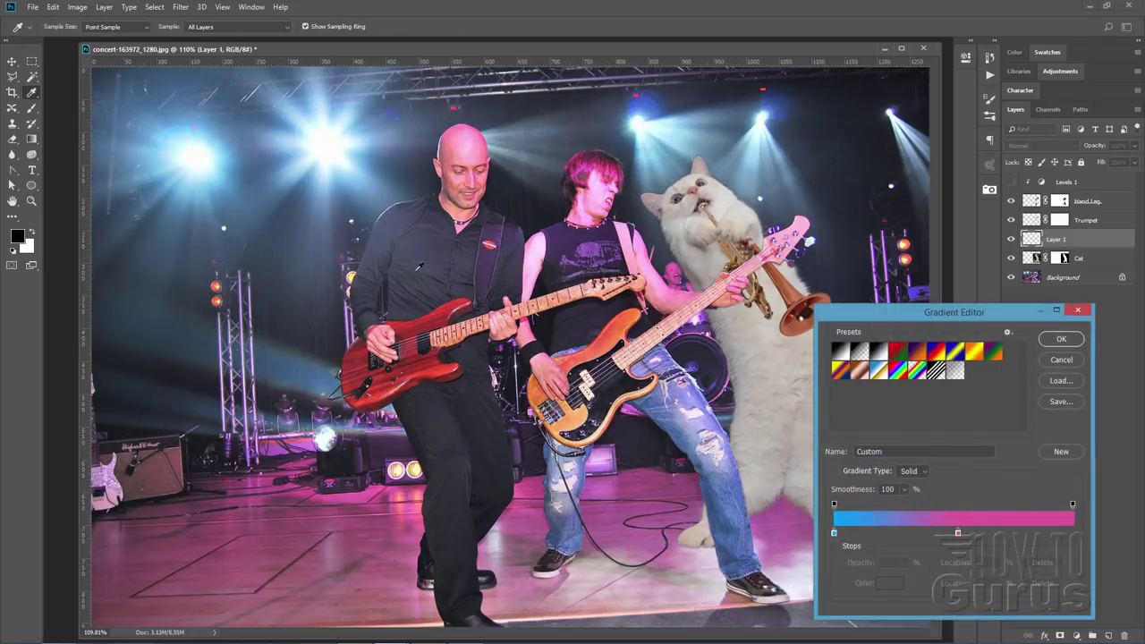
{"action": "left_click_drag", "start_coordinate": [888, 314], "coordinate": [869, 299]}
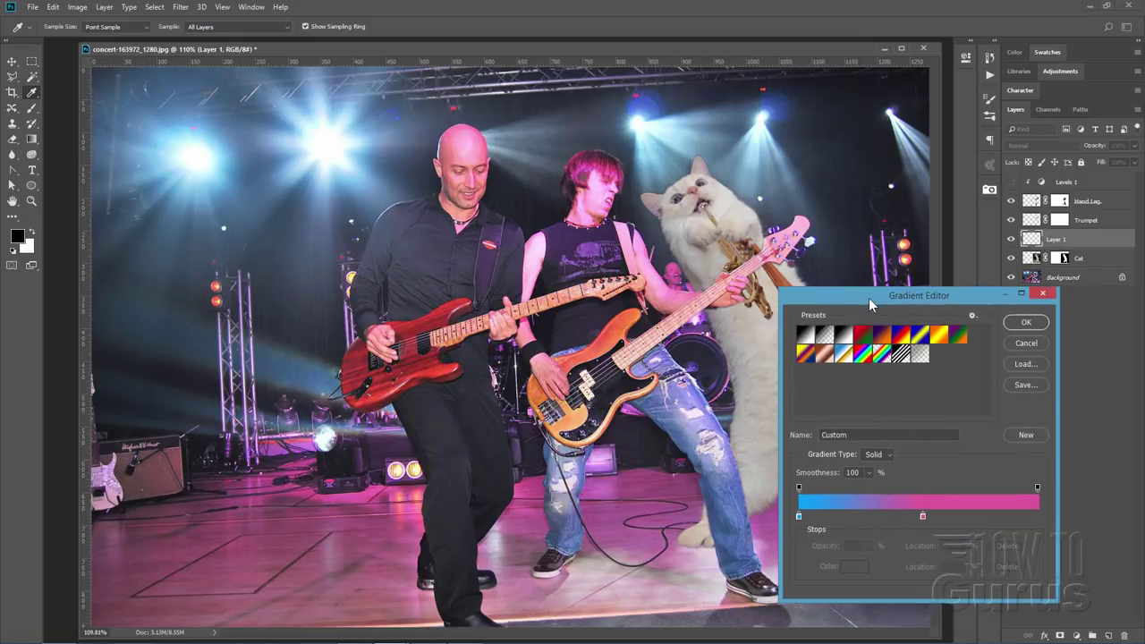
{"action": "left_click_drag", "start_coordinate": [923, 517], "coordinate": [1047, 522]}
{"action": "left_click", "coordinate": [806, 338]}
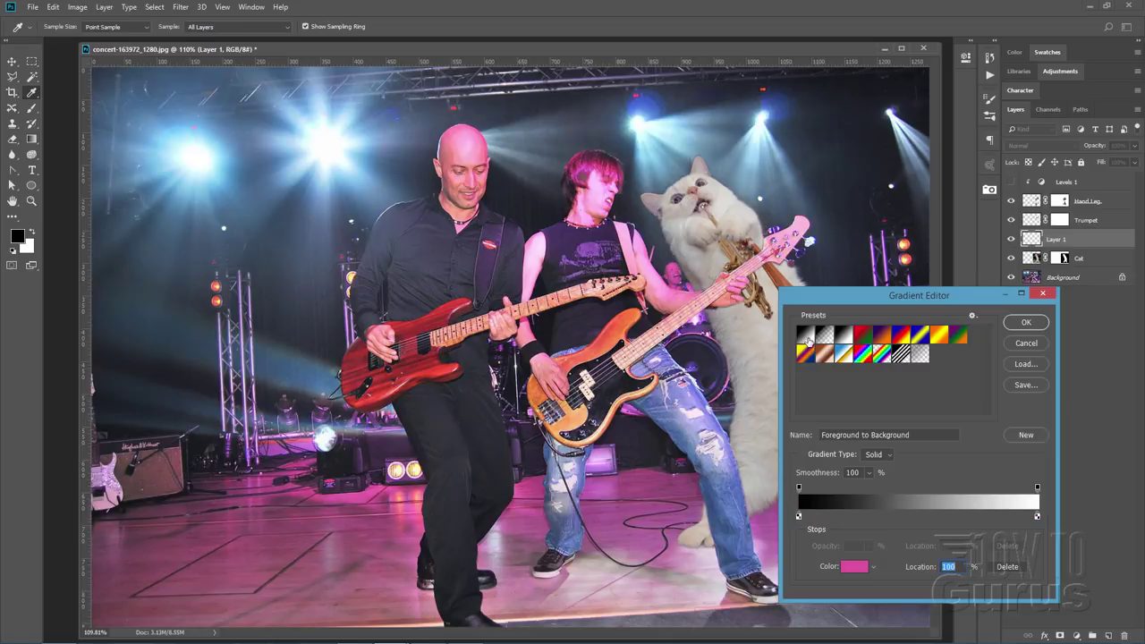
{"action": "left_click", "coordinate": [800, 515]}
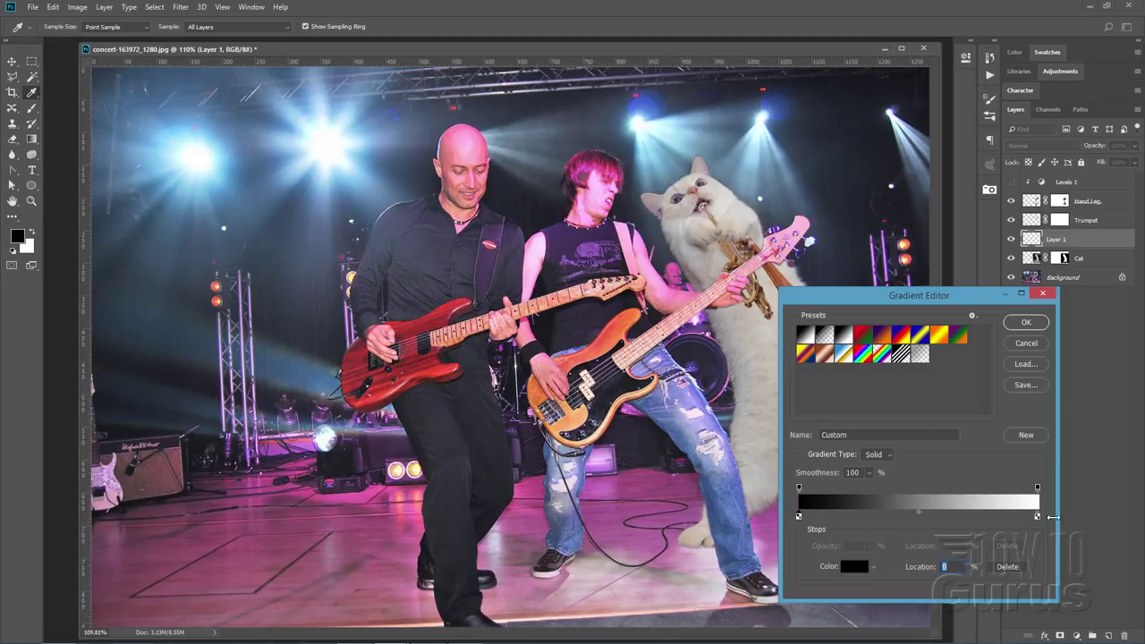
{"action": "left_click", "coordinate": [1037, 517]}
{"action": "left_click_drag", "start_coordinate": [881, 300], "coordinate": [892, 289]}
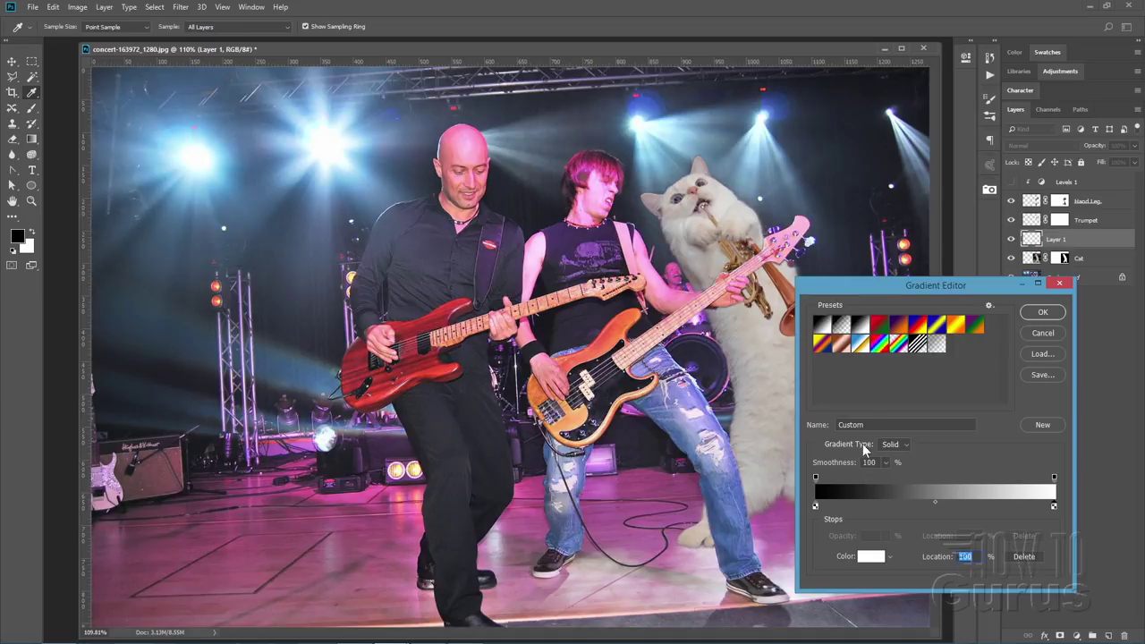
Step: Set the gradient's start color stop to a saturated blue, 009ae5, based on the blue stage light's color
{"action": "left_click", "coordinate": [815, 508]}
{"action": "left_click", "coordinate": [871, 557]}
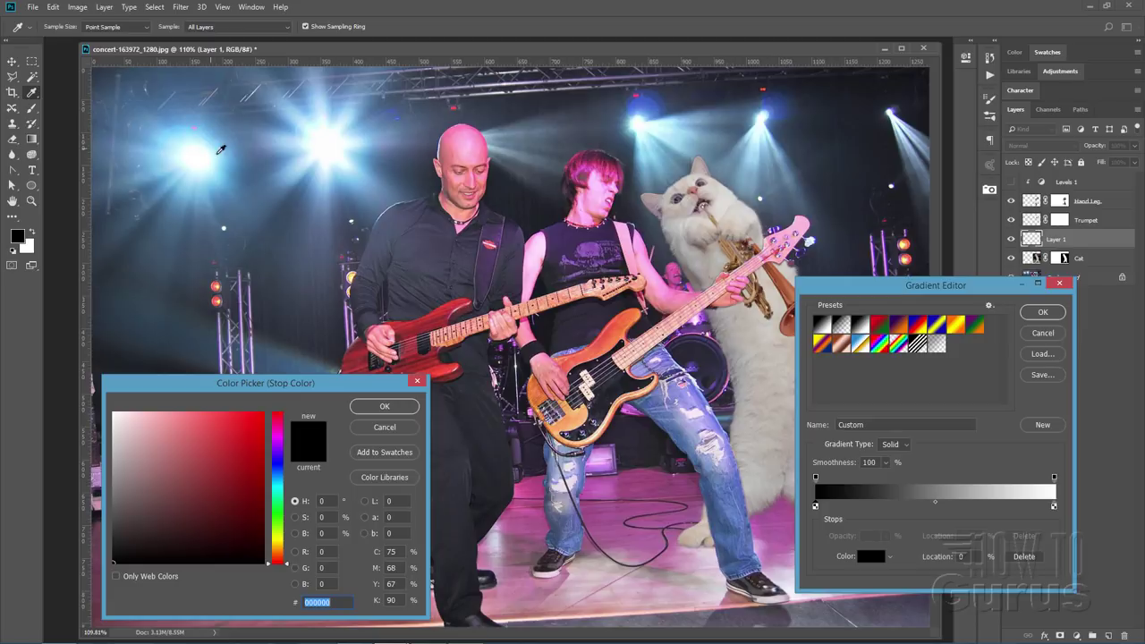
{"action": "left_click", "coordinate": [181, 125]}
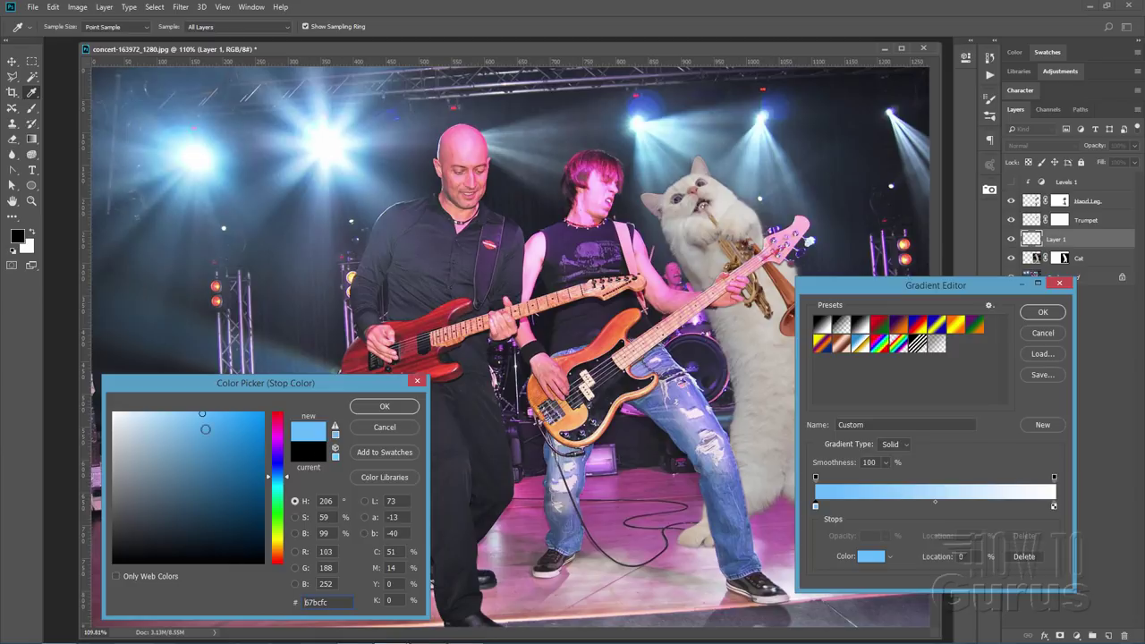
{"action": "left_click", "coordinate": [229, 154]}
{"action": "left_click", "coordinate": [230, 164]}
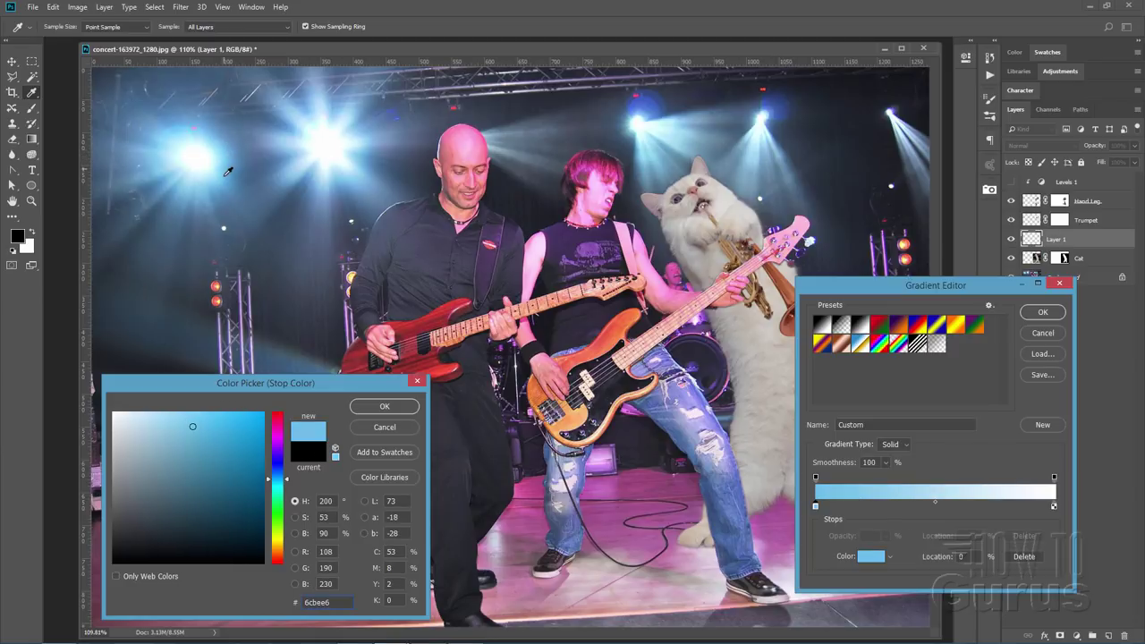
{"action": "left_click_drag", "start_coordinate": [243, 413], "coordinate": [261, 414]}
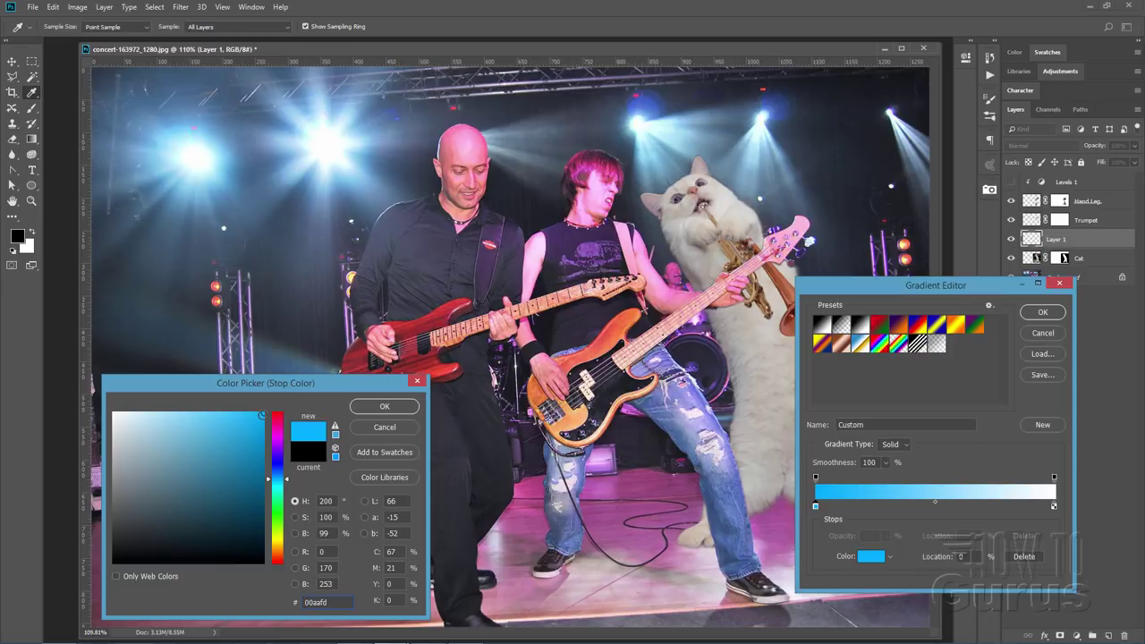
{"action": "left_click_drag", "start_coordinate": [263, 420], "coordinate": [264, 430]}
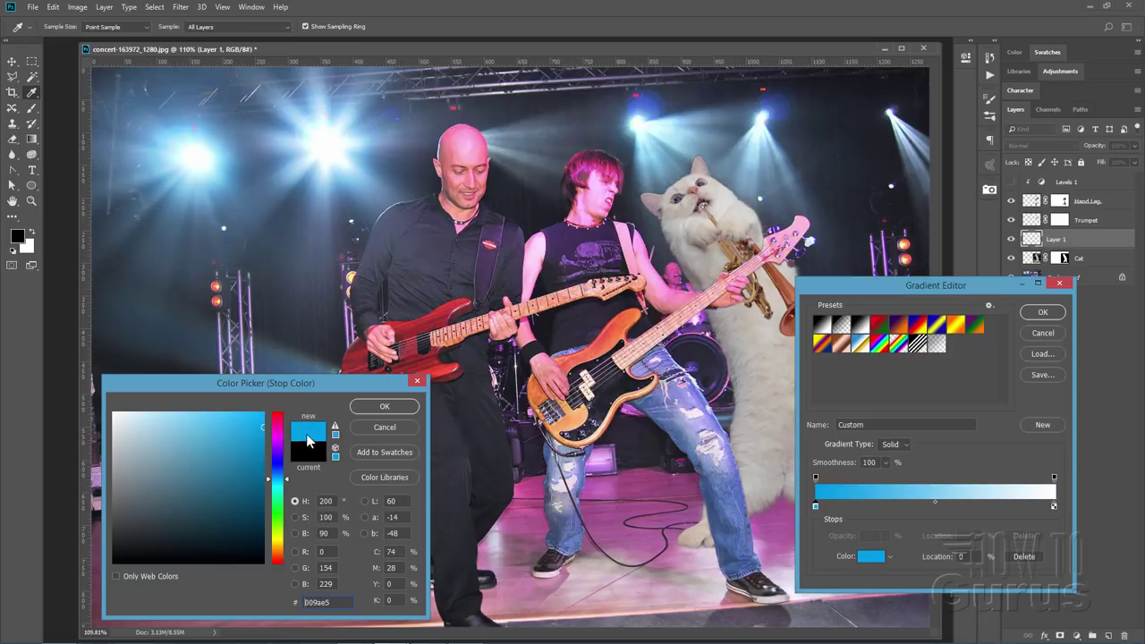
{"action": "left_click", "coordinate": [385, 406]}
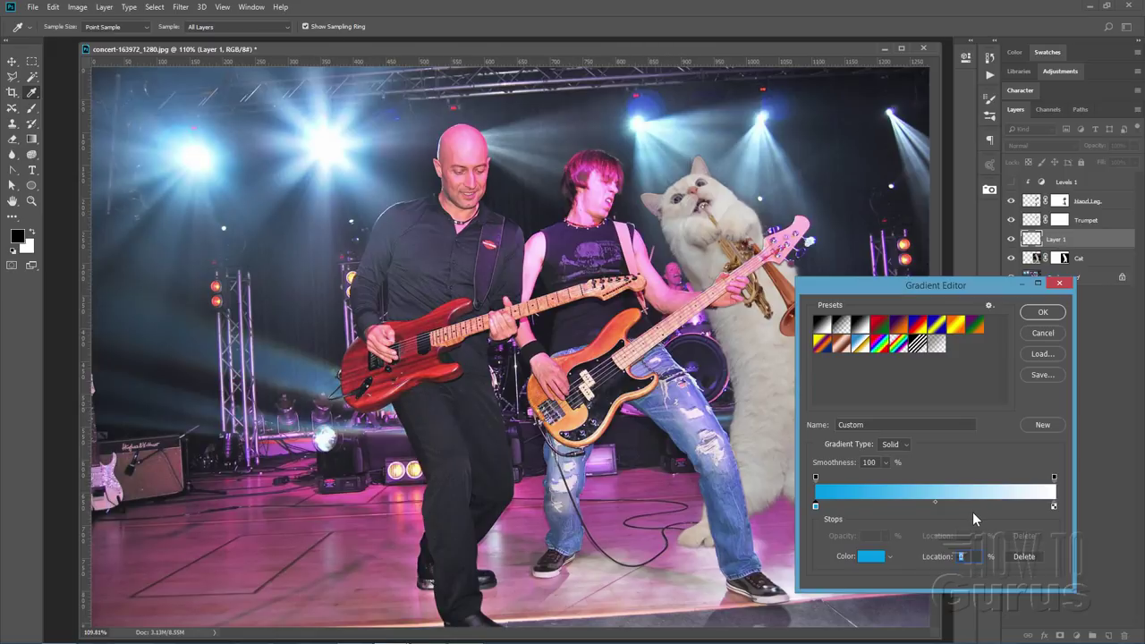
Step: Set the gradient's end color stop to a vivid magenta, ff02f8, based on the stage floor's color, and accept the gradient
{"action": "left_click", "coordinate": [1054, 506]}
{"action": "left_click", "coordinate": [873, 558]}
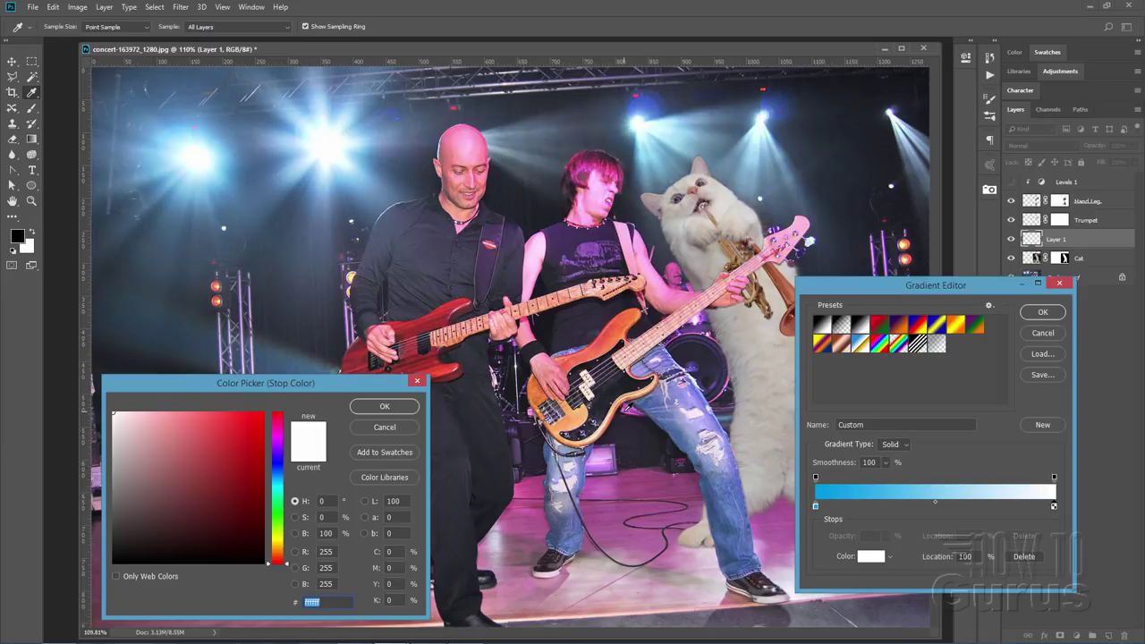
{"action": "left_click", "coordinate": [630, 412]}
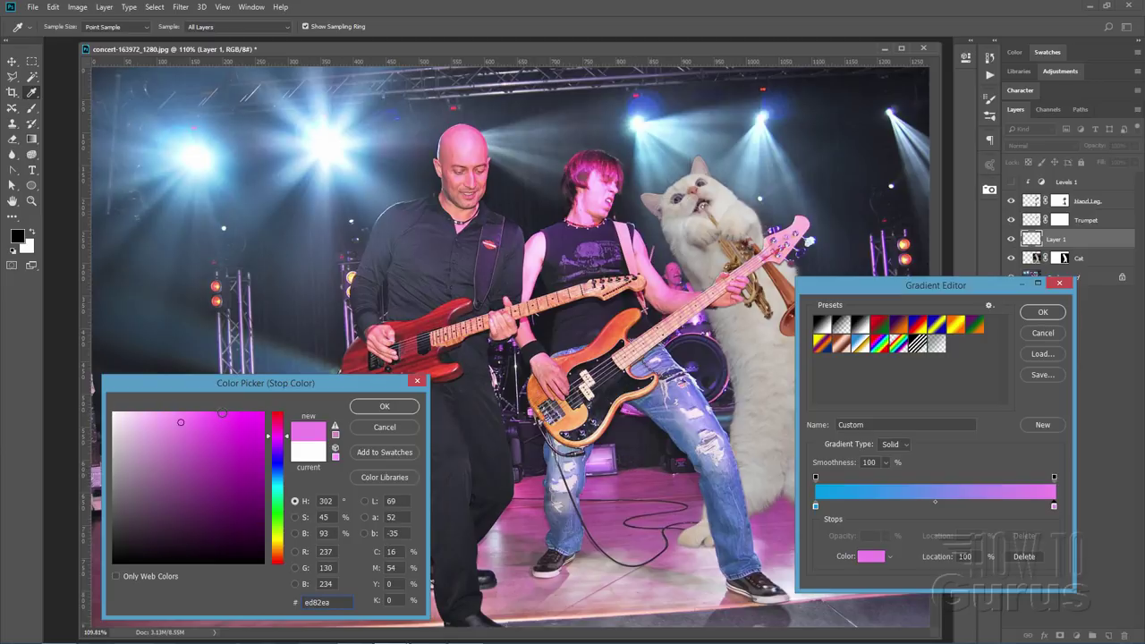
{"action": "left_click_drag", "start_coordinate": [181, 421], "coordinate": [266, 411]}
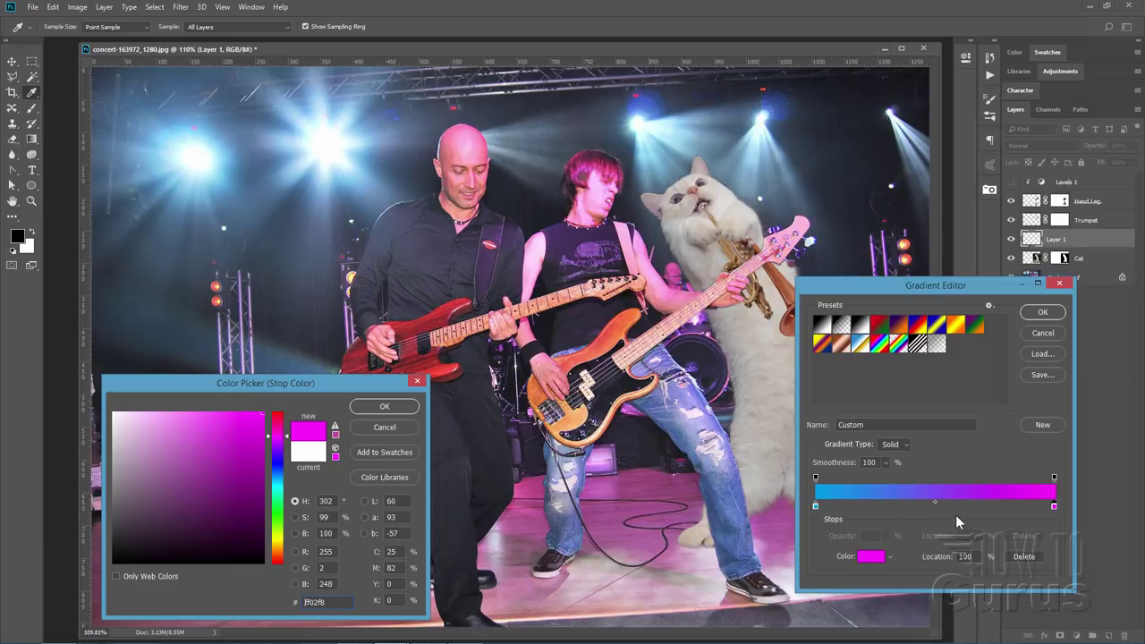
{"action": "left_click", "coordinate": [1038, 319]}
{"action": "left_click", "coordinate": [385, 409]}
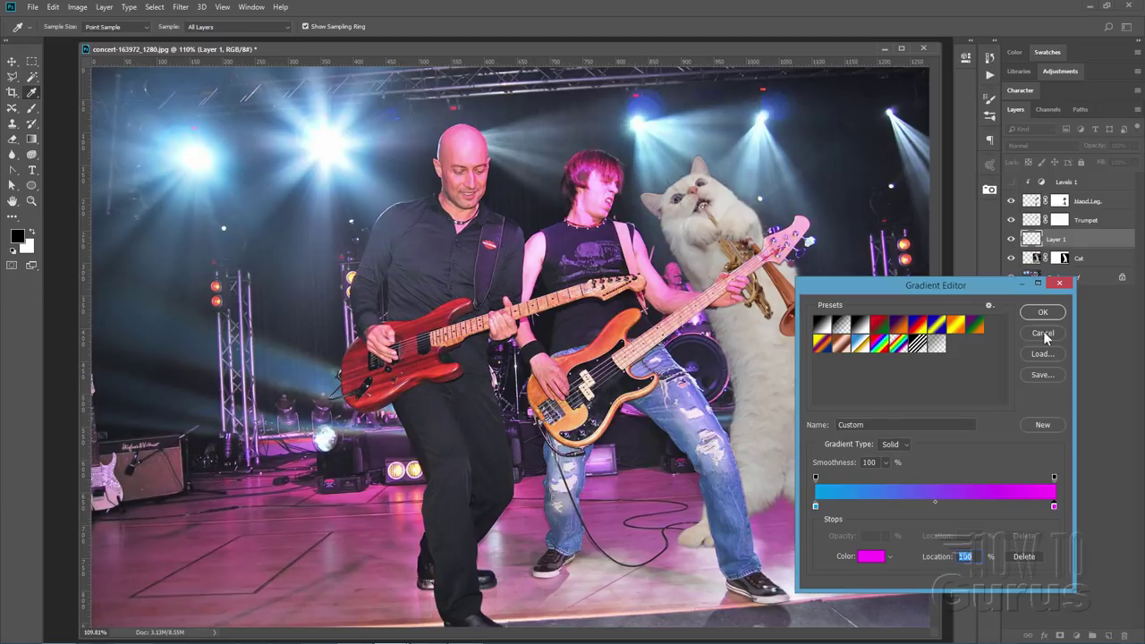
{"action": "left_click", "coordinate": [1052, 313]}
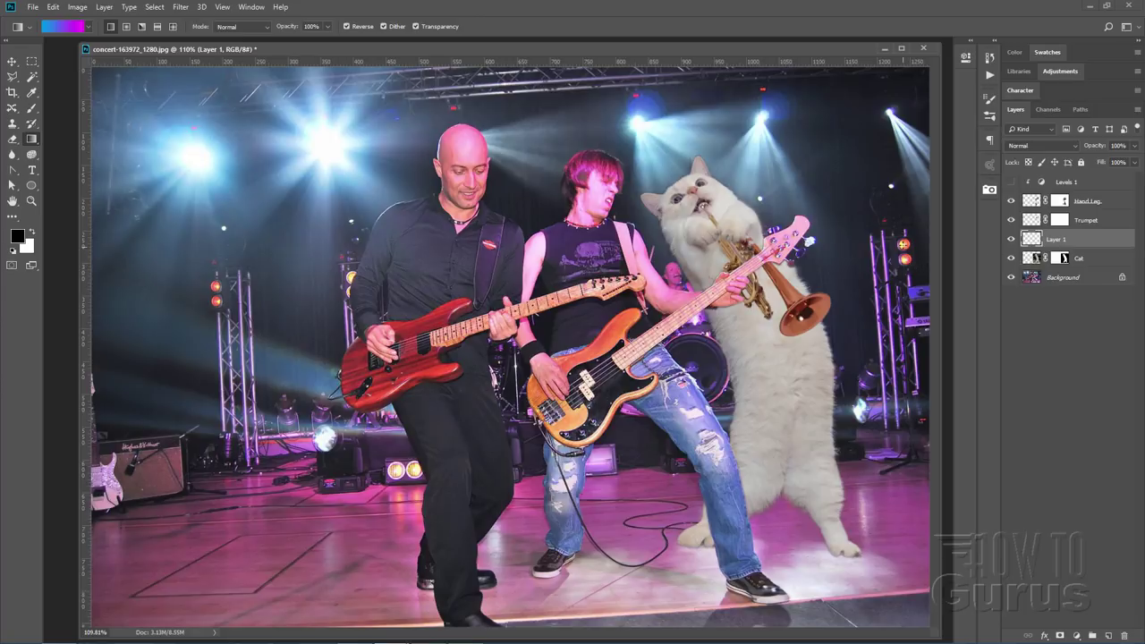
Step: Fill Layer 1 with a diagonal blue-to-magenta gradient across the cat and clip the layer to the Cat layer
{"action": "left_click_drag", "start_coordinate": [884, 252], "coordinate": [686, 362]}
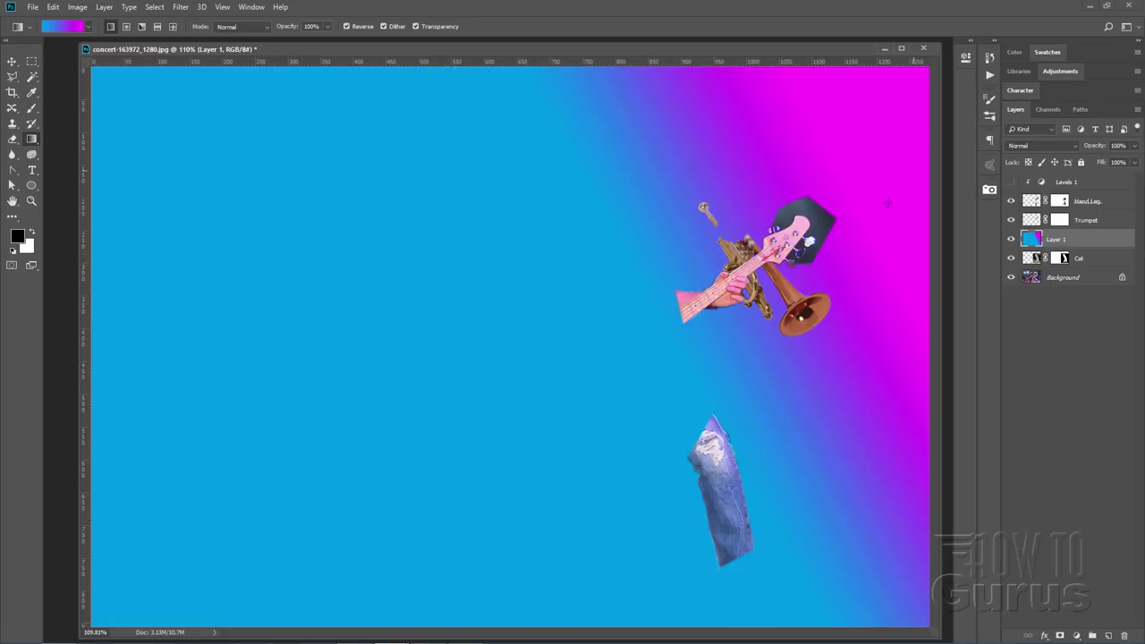
{"action": "right_click", "coordinate": [1056, 244]}
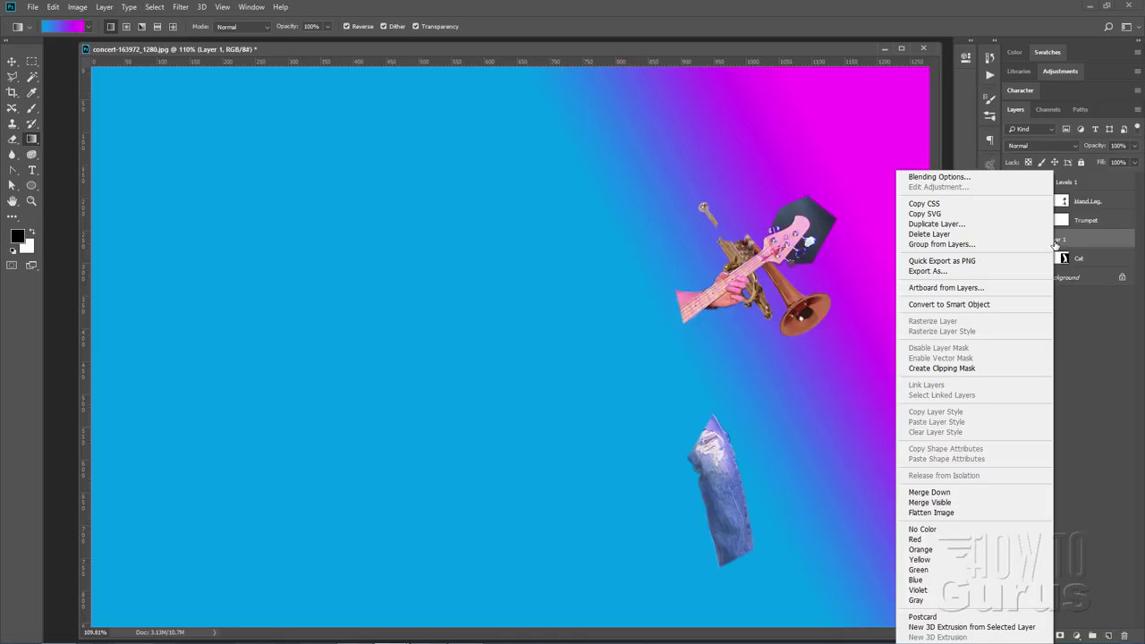
{"action": "left_click", "coordinate": [947, 371]}
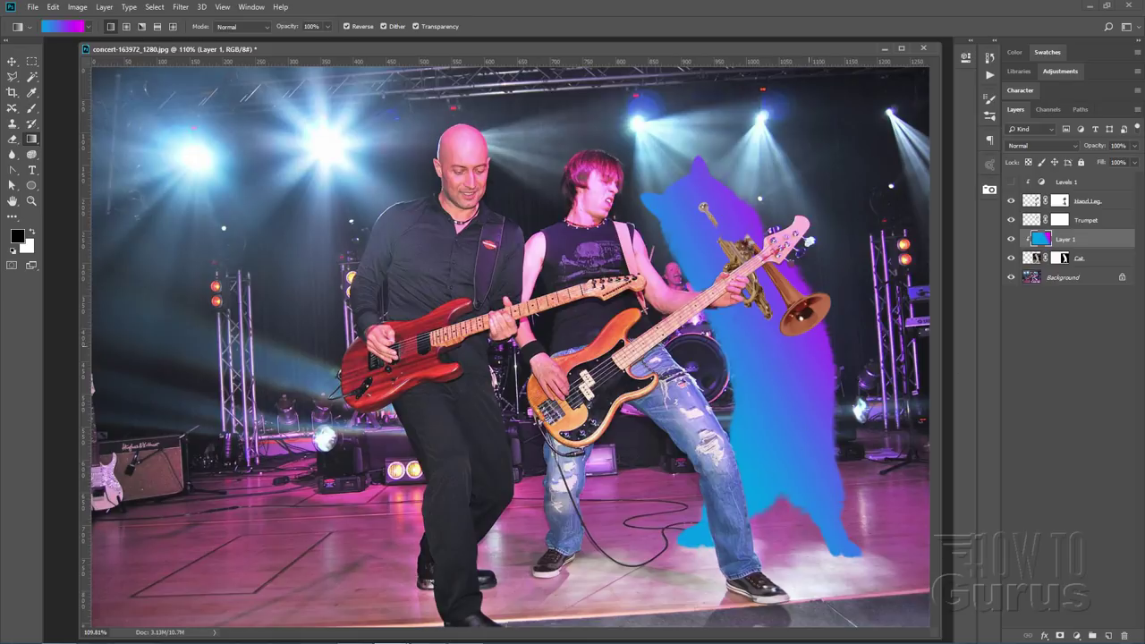
Step: Redraw the clipped gradient at different diagonal angles and lengths from the cat's trumpet side toward the bassist's leg
{"action": "left_click_drag", "start_coordinate": [846, 292], "coordinate": [688, 363]}
{"action": "left_click_drag", "start_coordinate": [846, 244], "coordinate": [701, 376]}
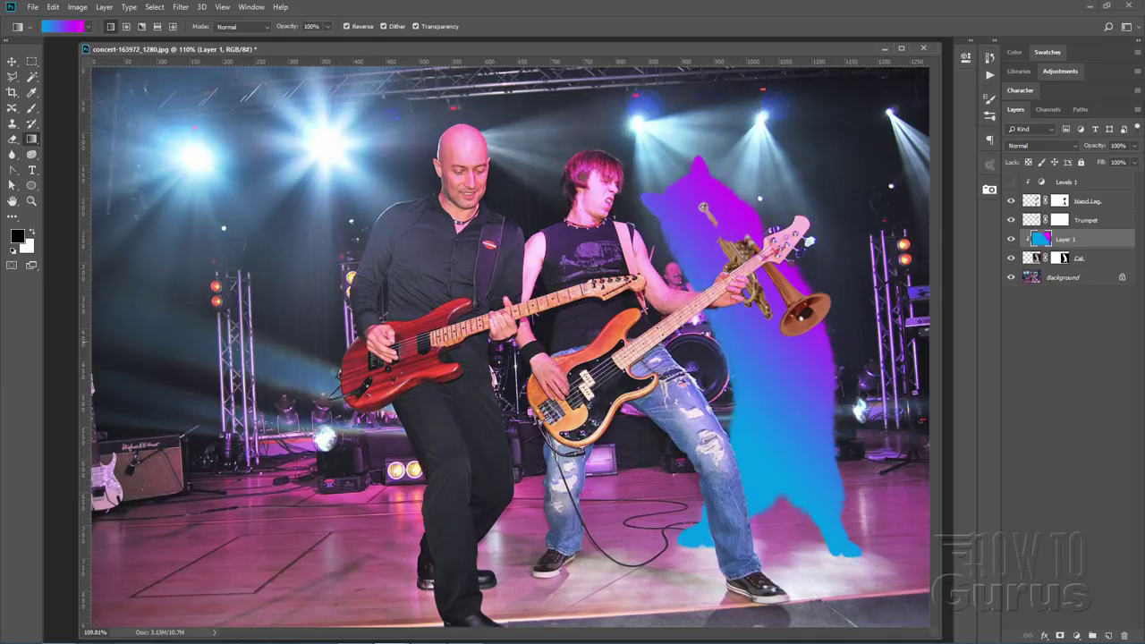
{"action": "left_click_drag", "start_coordinate": [872, 290], "coordinate": [636, 405]}
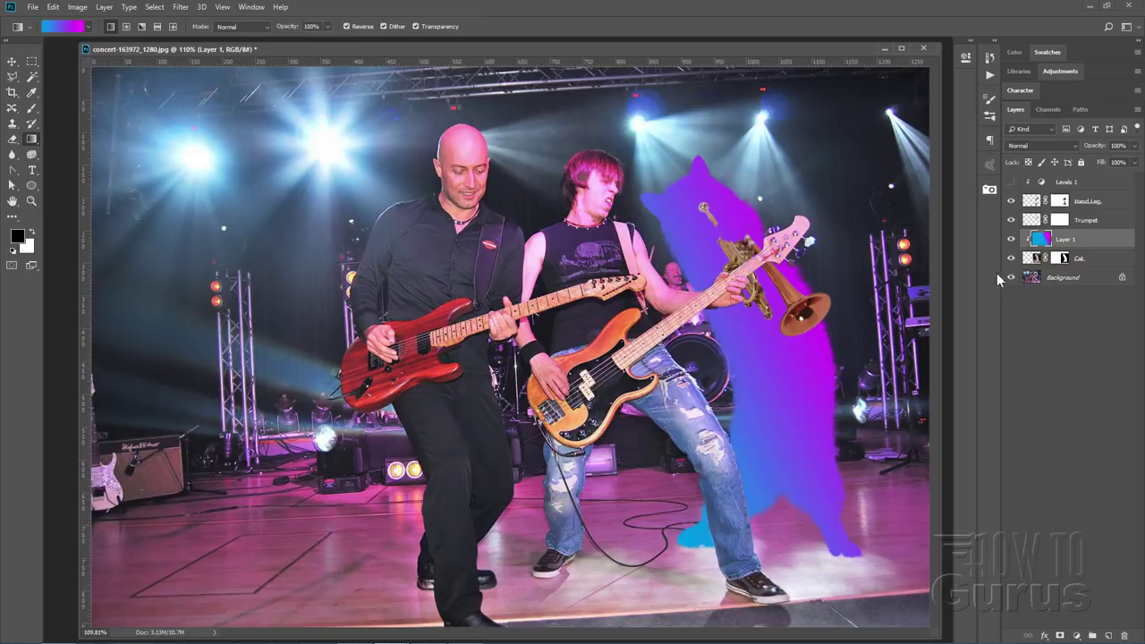
Step: Try the Color blend mode on the gradient layer, and set it to Overlay instead
{"action": "left_click", "coordinate": [1021, 147]}
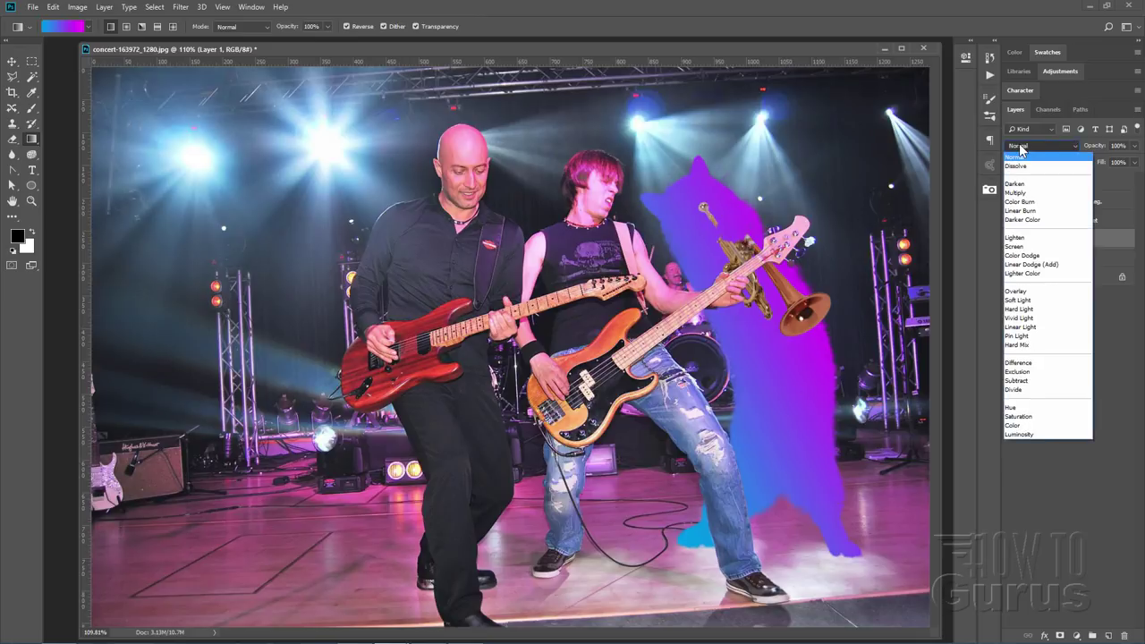
{"action": "left_click", "coordinate": [1031, 425]}
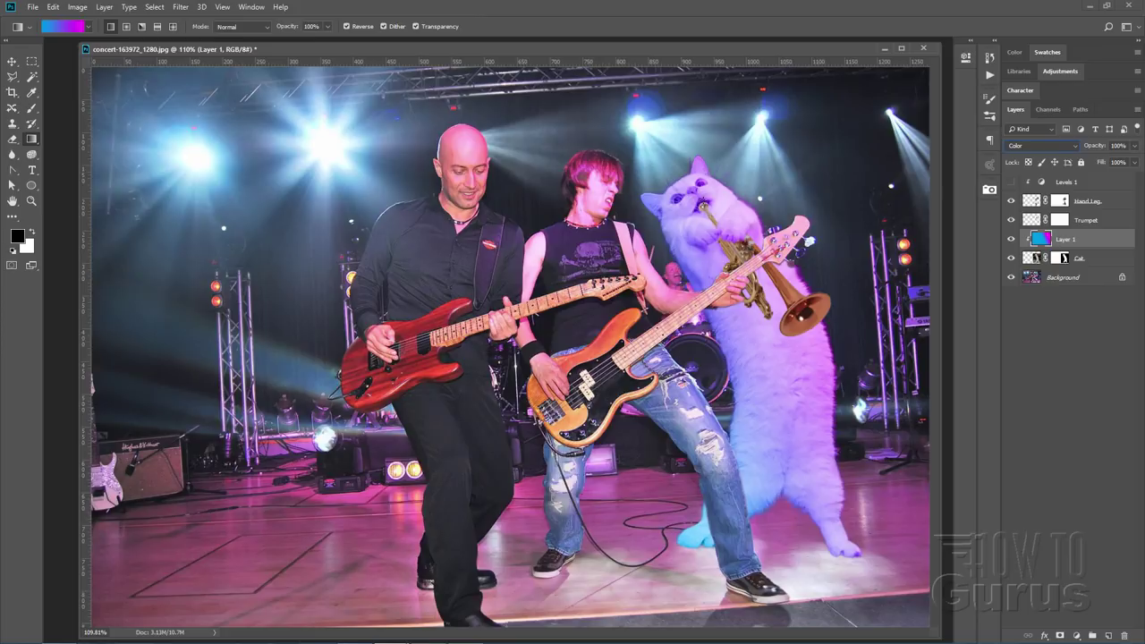
{"action": "left_click", "coordinate": [1046, 147]}
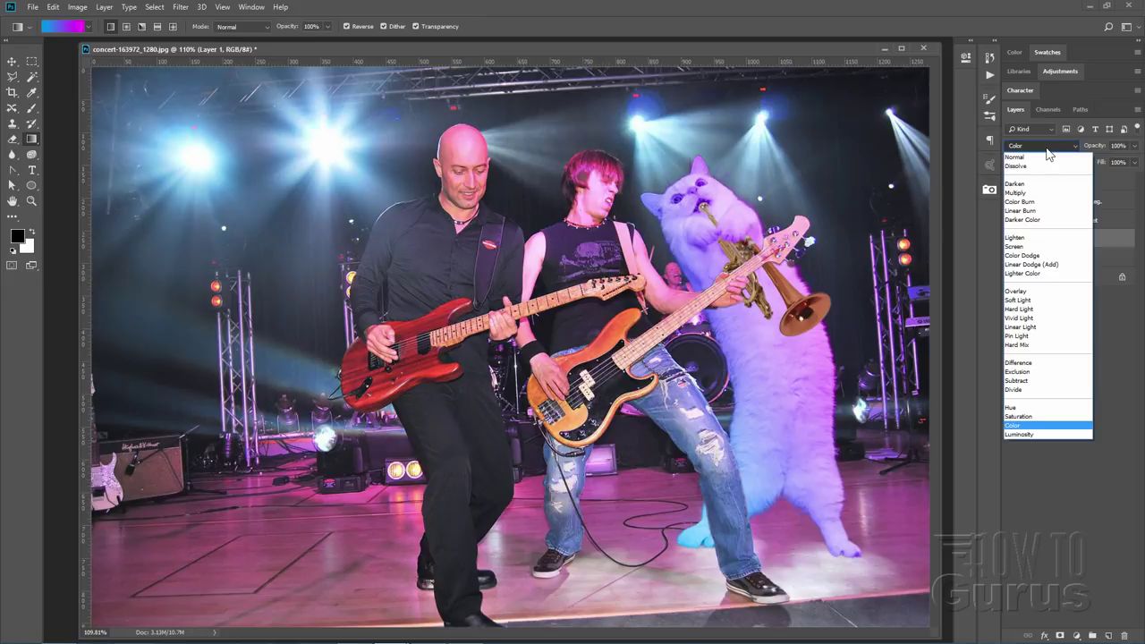
{"action": "left_click", "coordinate": [1021, 291]}
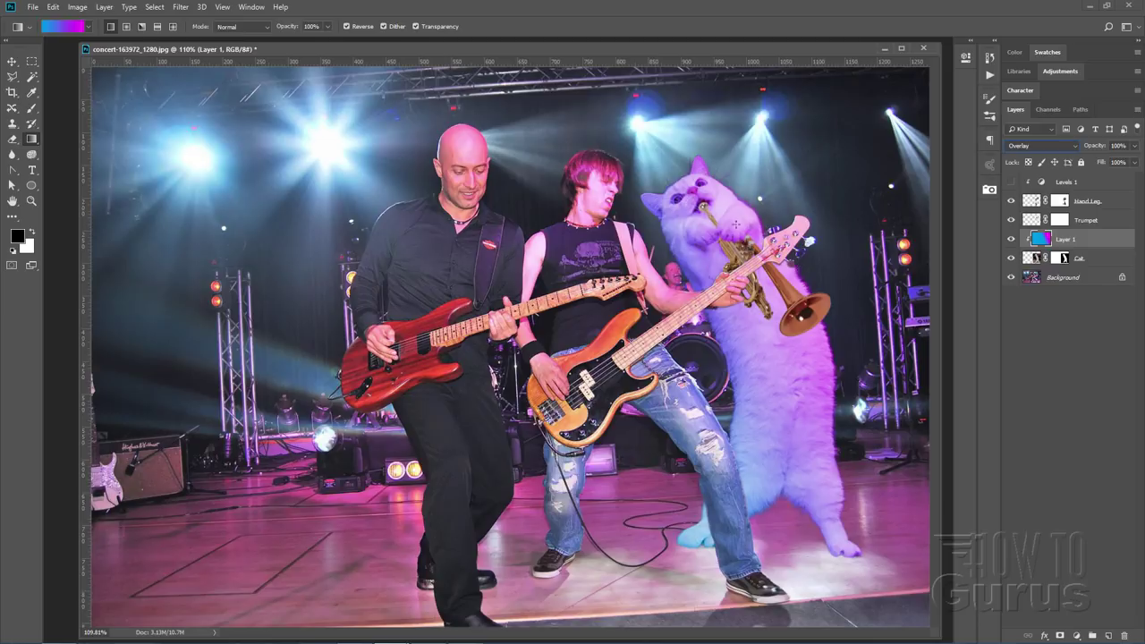
Step: Redraw the Overlay gradient diagonally over the cat, with magenta on its upper trumpet side and blue toward its feet
{"action": "left_click_drag", "start_coordinate": [838, 274], "coordinate": [698, 369]}
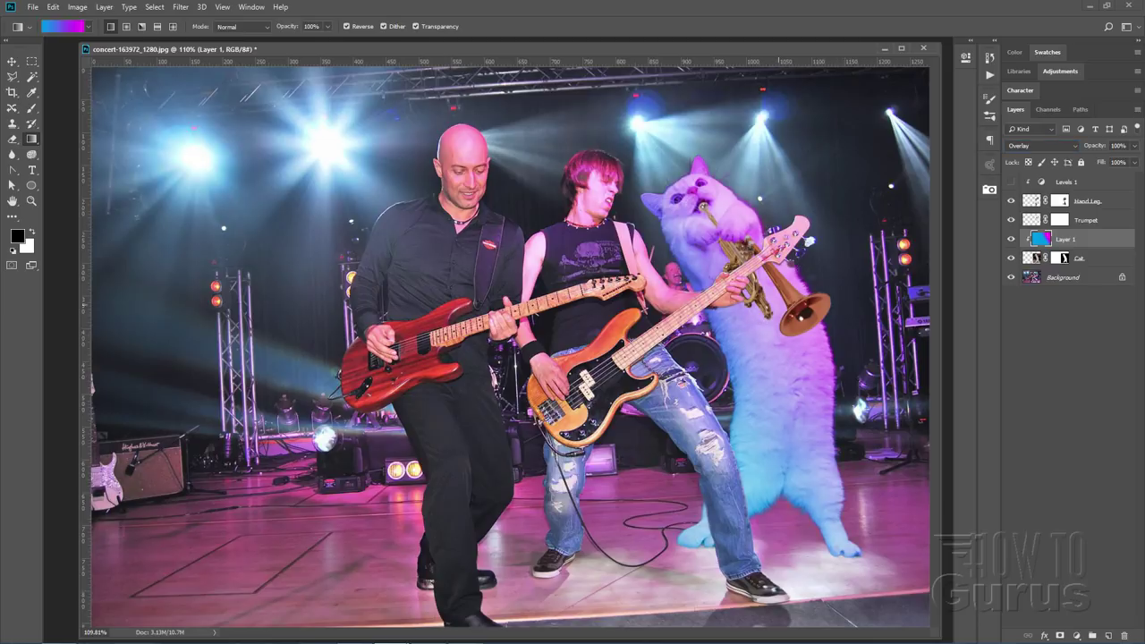
{"action": "left_click_drag", "start_coordinate": [829, 188], "coordinate": [687, 420]}
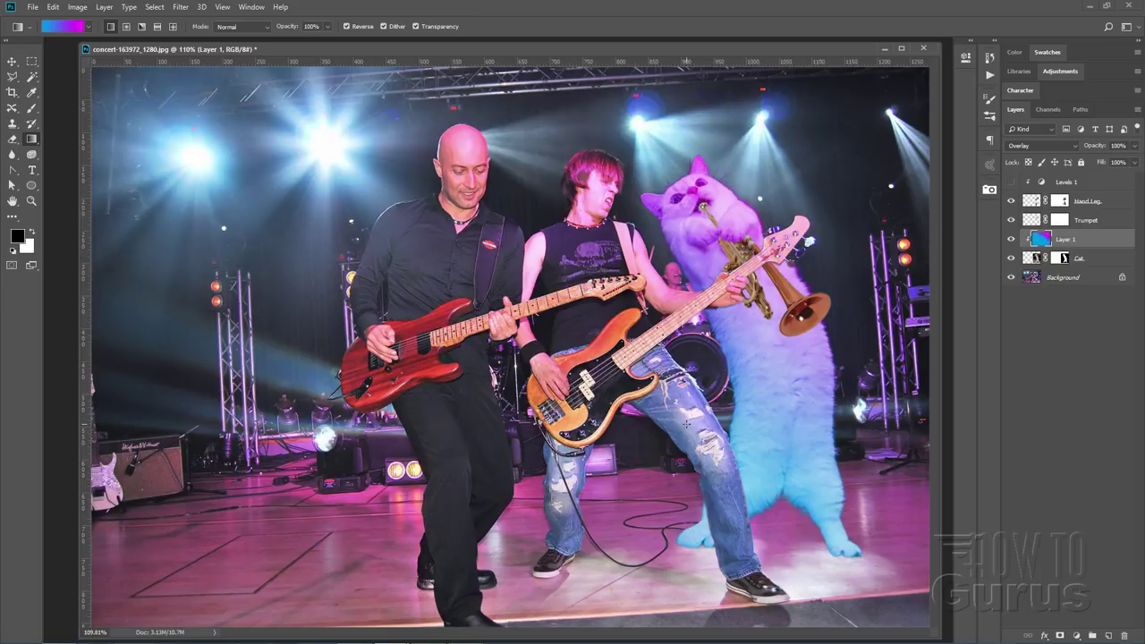
{"action": "left_click_drag", "start_coordinate": [852, 256], "coordinate": [697, 372]}
{"action": "left_click_drag", "start_coordinate": [812, 269], "coordinate": [684, 354]}
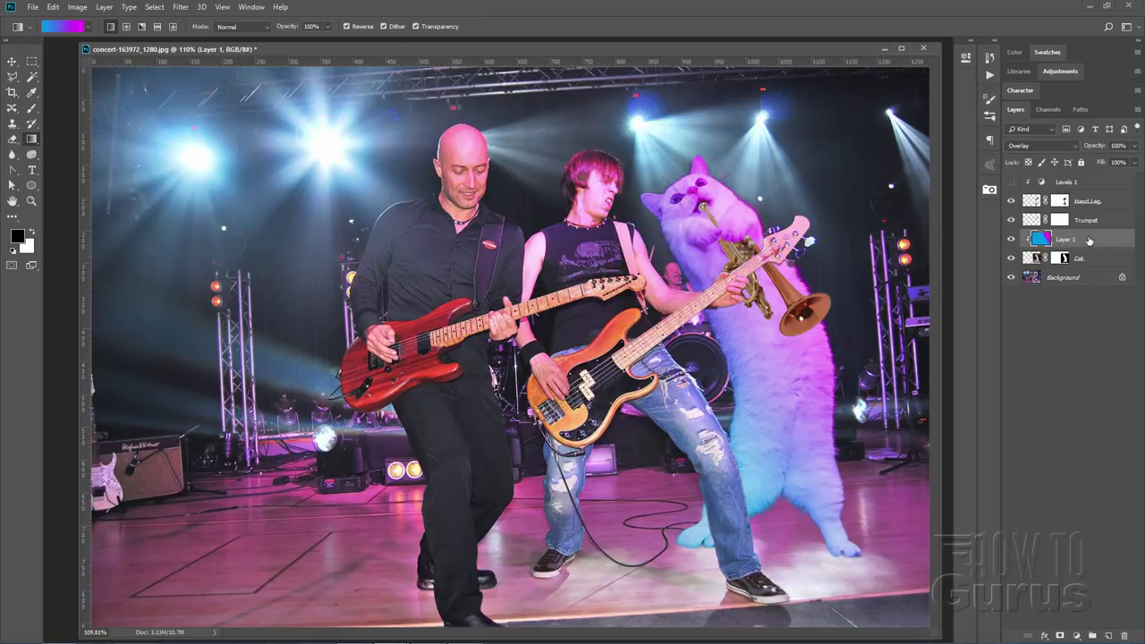
Step: Lower the gradient layer's opacity to 68%
{"action": "left_click", "coordinate": [1134, 146]}
{"action": "left_click_drag", "start_coordinate": [1133, 162], "coordinate": [1120, 165]}
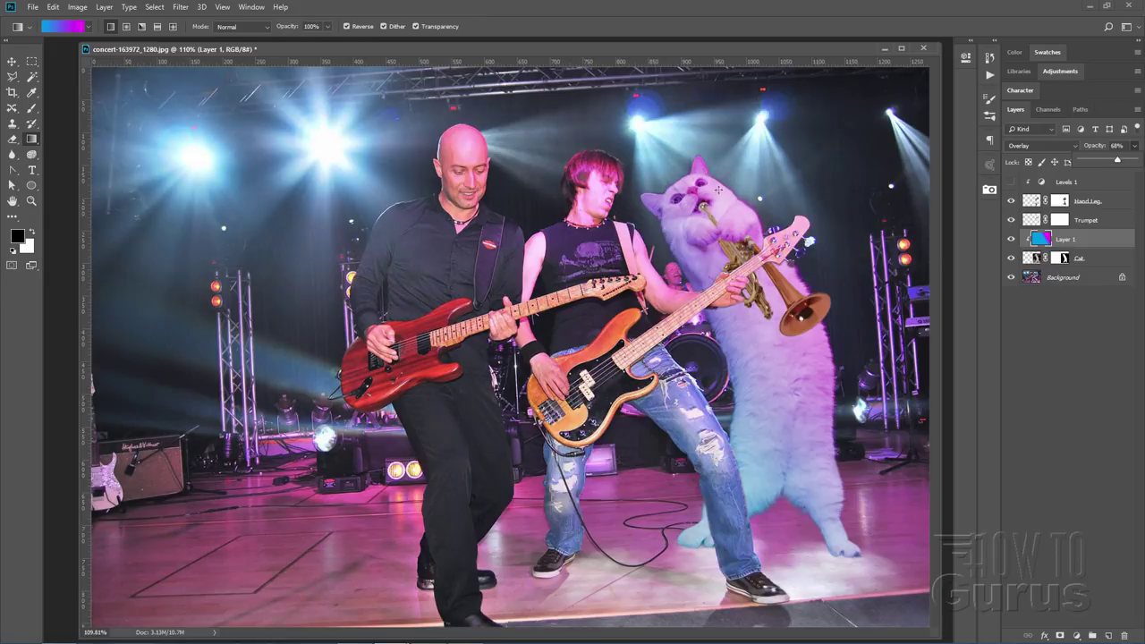
{"action": "key", "text": "v"}
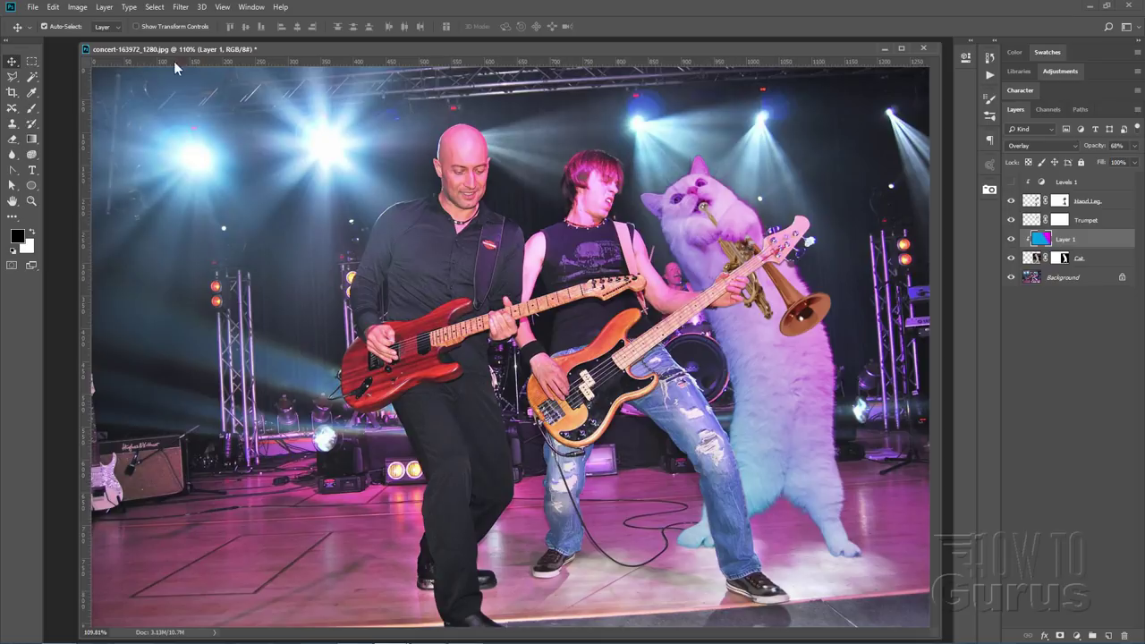
Step: Zoom out to 66.7% to view the whole composite
{"action": "left_click", "coordinate": [33, 202]}
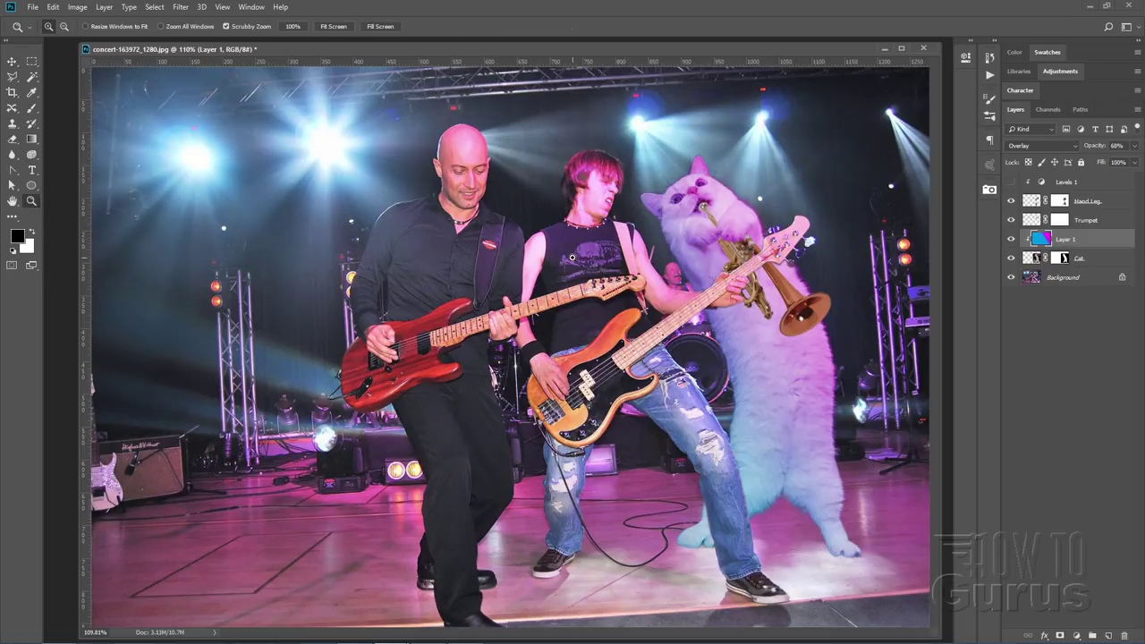
{"action": "left_click", "coordinate": [645, 311], "text": "alt"}
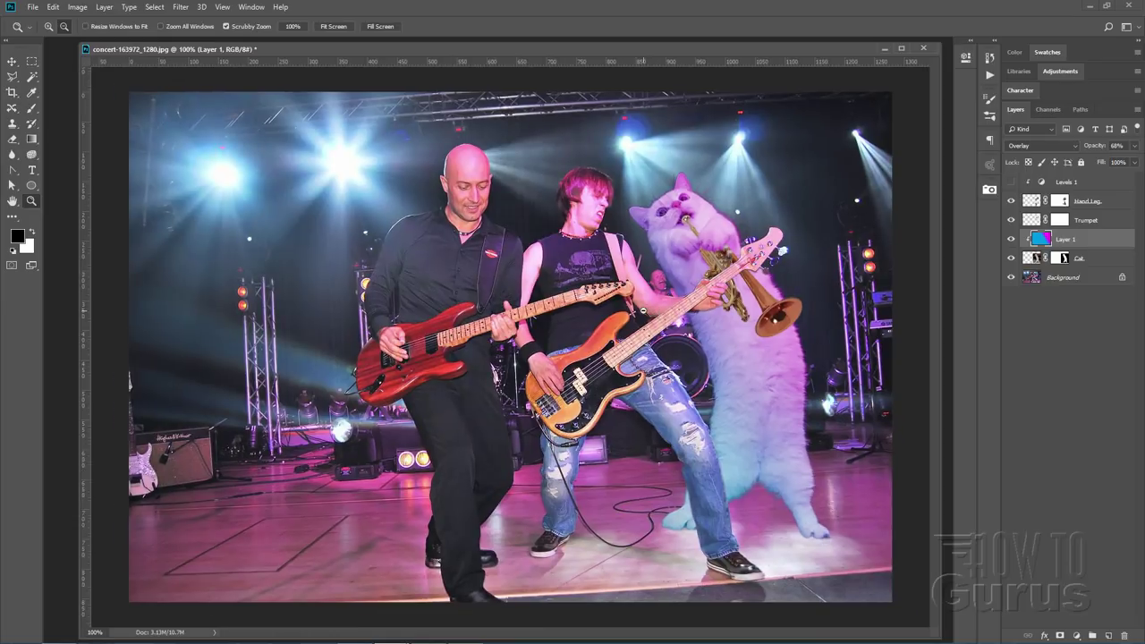
{"action": "left_click", "coordinate": [620, 307], "text": "alt"}
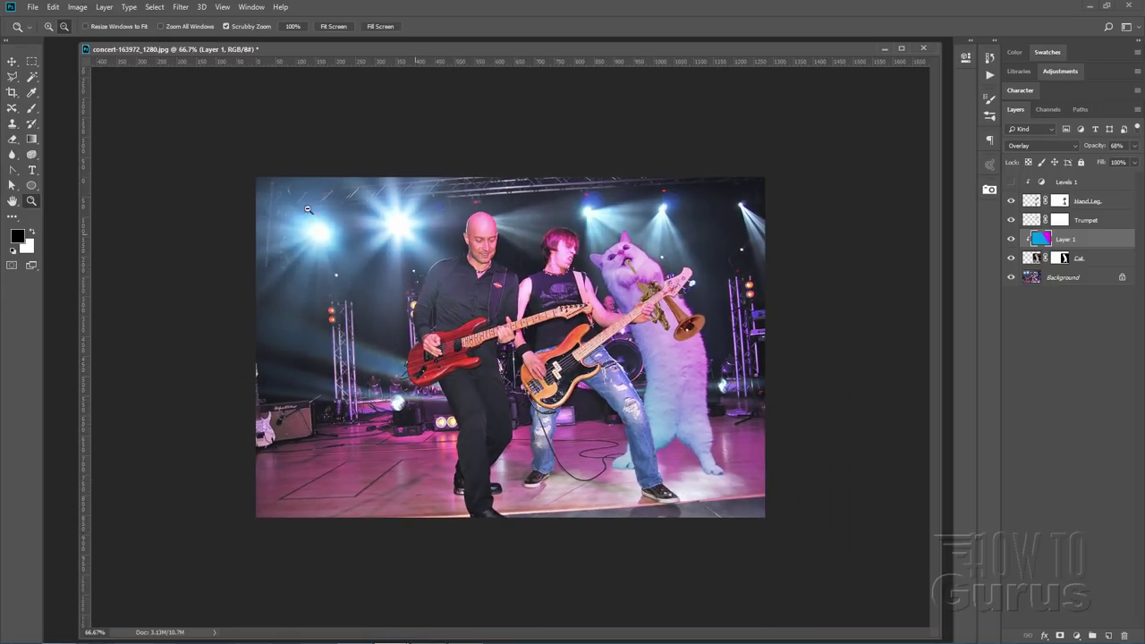
Step: Dock the floating document window and duplicate the Cat layer
{"action": "left_click", "coordinate": [13, 61]}
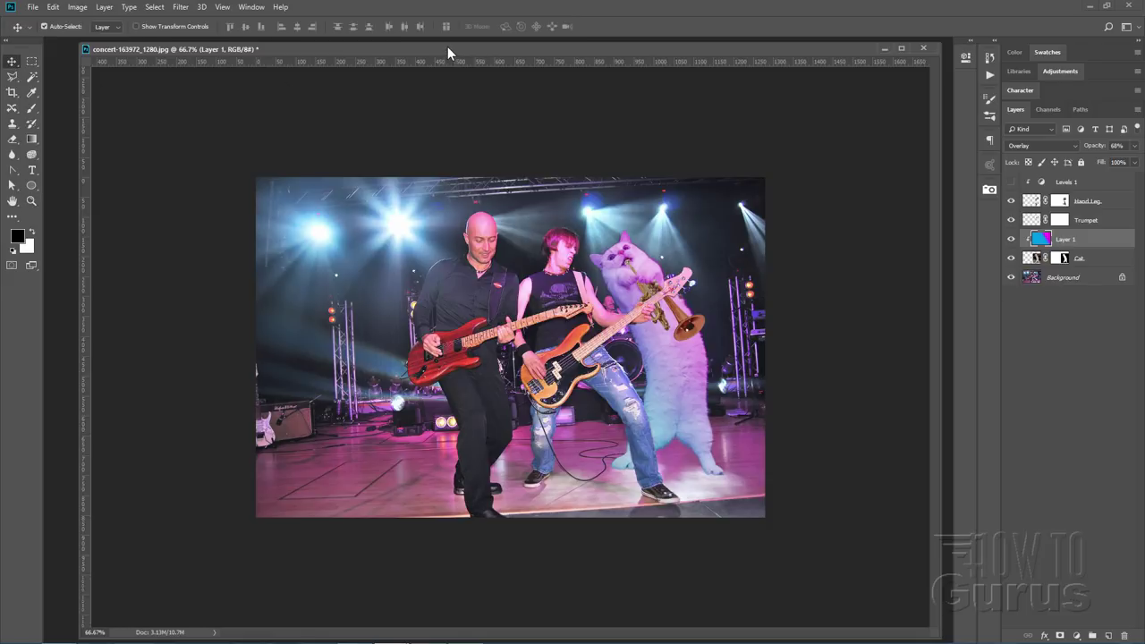
{"action": "left_click_drag", "start_coordinate": [449, 46], "coordinate": [439, 42]}
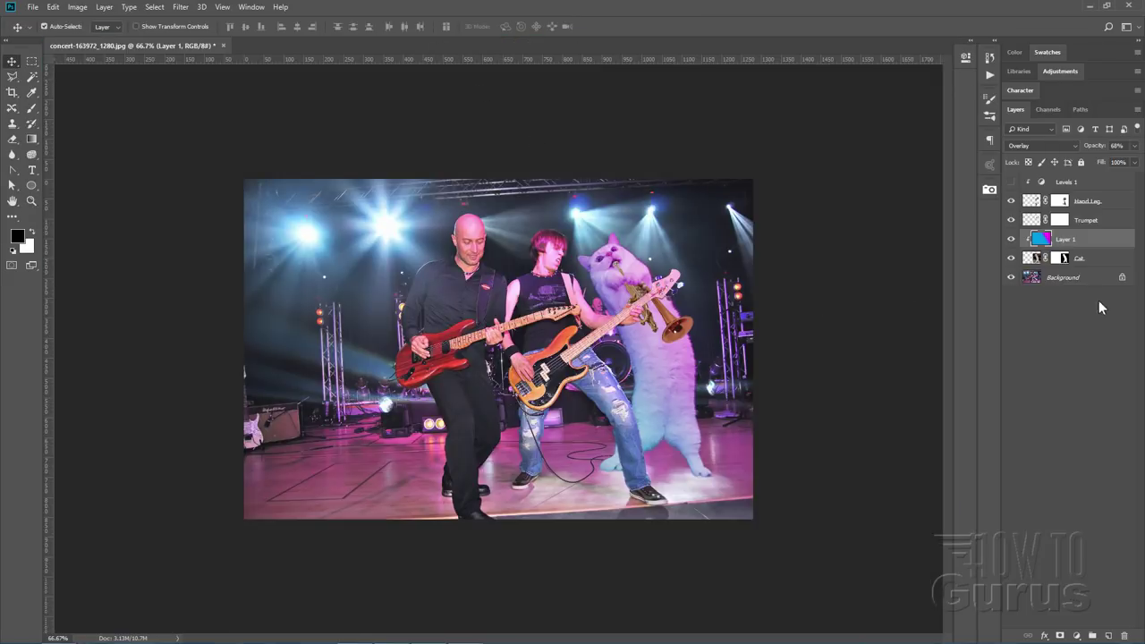
{"action": "left_click", "coordinate": [1036, 259]}
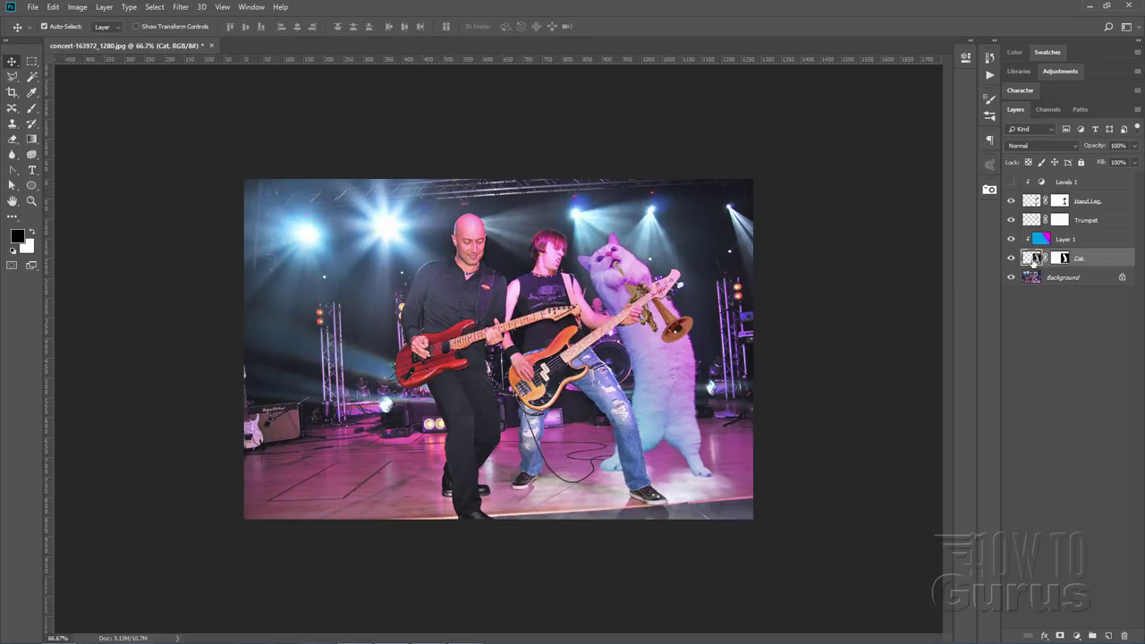
{"action": "left_click_drag", "start_coordinate": [1045, 260], "coordinate": [1109, 635]}
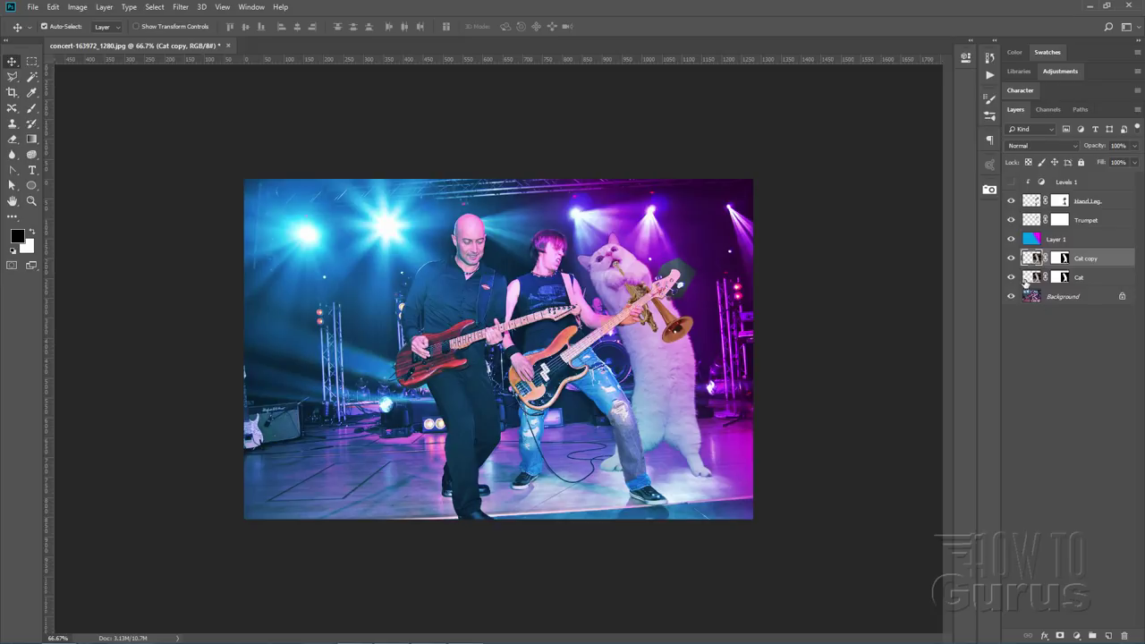
Step: Clip the blue-to-magenta gradient layer to the duplicated cat layer directly beneath it
{"action": "left_click", "coordinate": [1061, 240]}
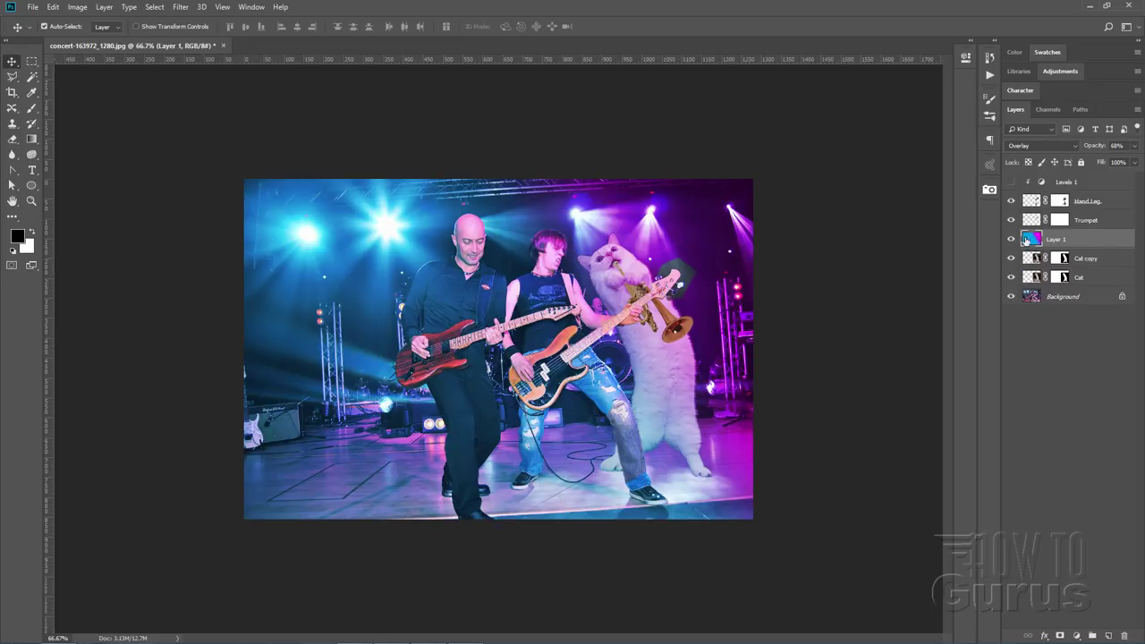
{"action": "right_click", "coordinate": [1058, 239]}
{"action": "left_click", "coordinate": [986, 367]}
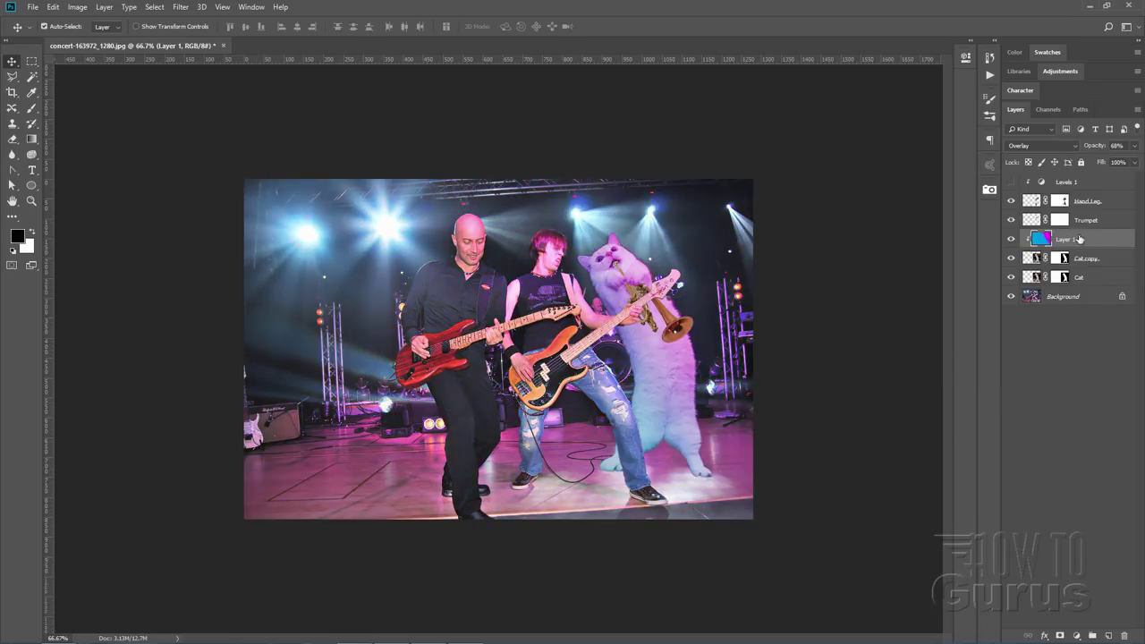
Step: Rename the lower of the two cat layers to Cat Shadow
{"action": "left_click", "coordinate": [1032, 281]}
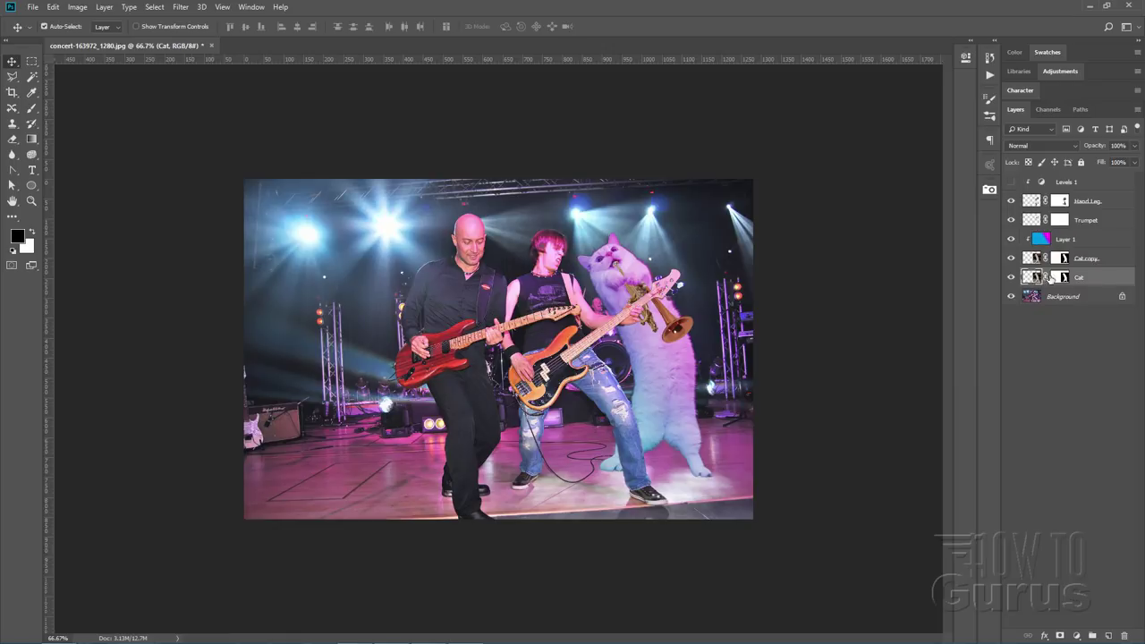
{"action": "double_click", "coordinate": [1082, 278]}
{"action": "type", "text": "Cat Shadow"}
{"action": "key", "text": "Return"}
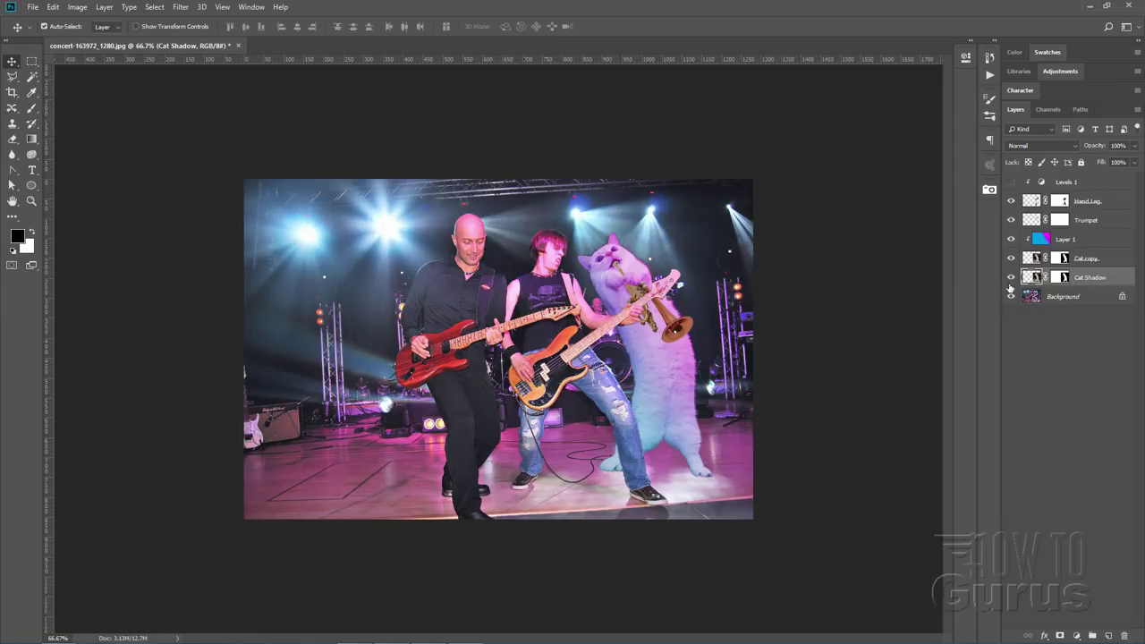
Step: Flip the Cat Shadow layer vertically and move it so its feet meet the standing cat's feet
{"action": "left_click", "coordinate": [63, 9]}
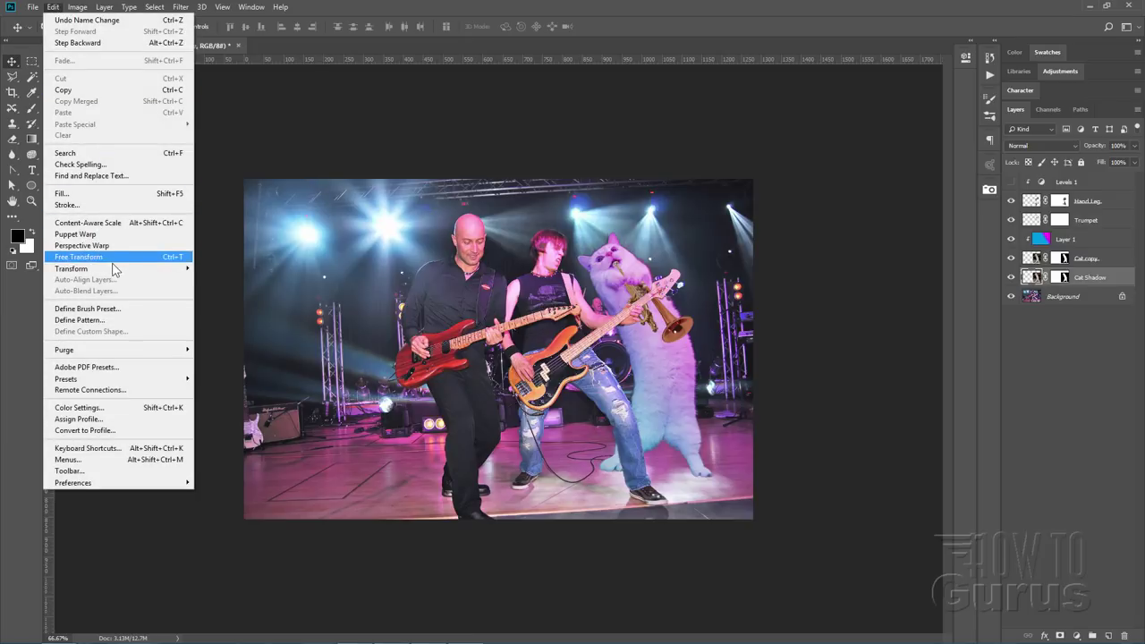
{"action": "mouse_move", "coordinate": [115, 270]}
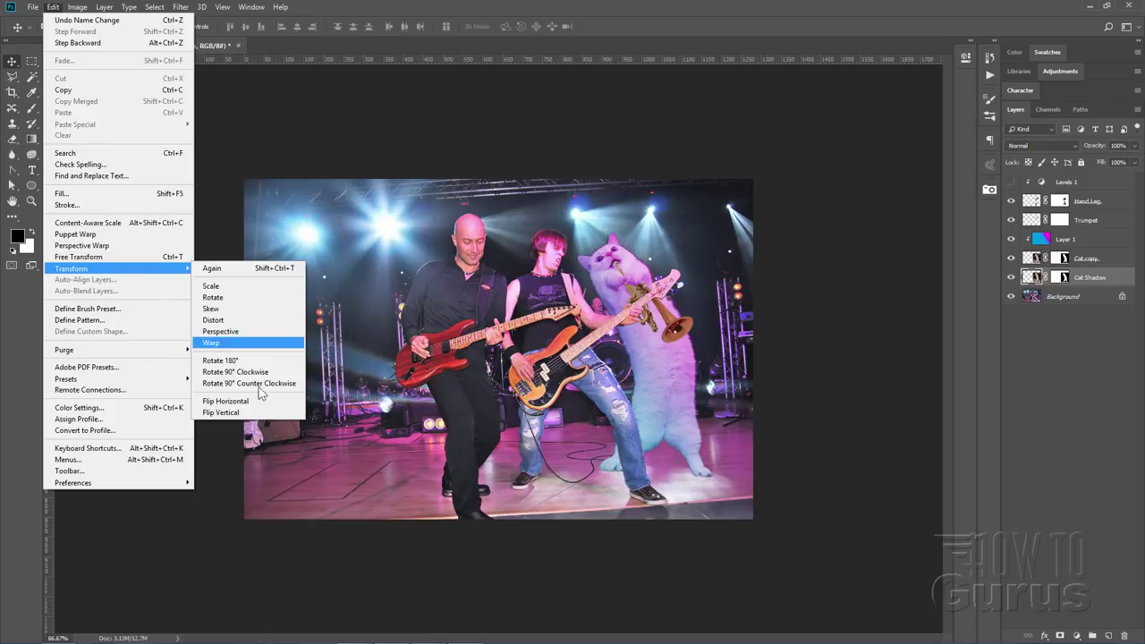
{"action": "left_click", "coordinate": [237, 412]}
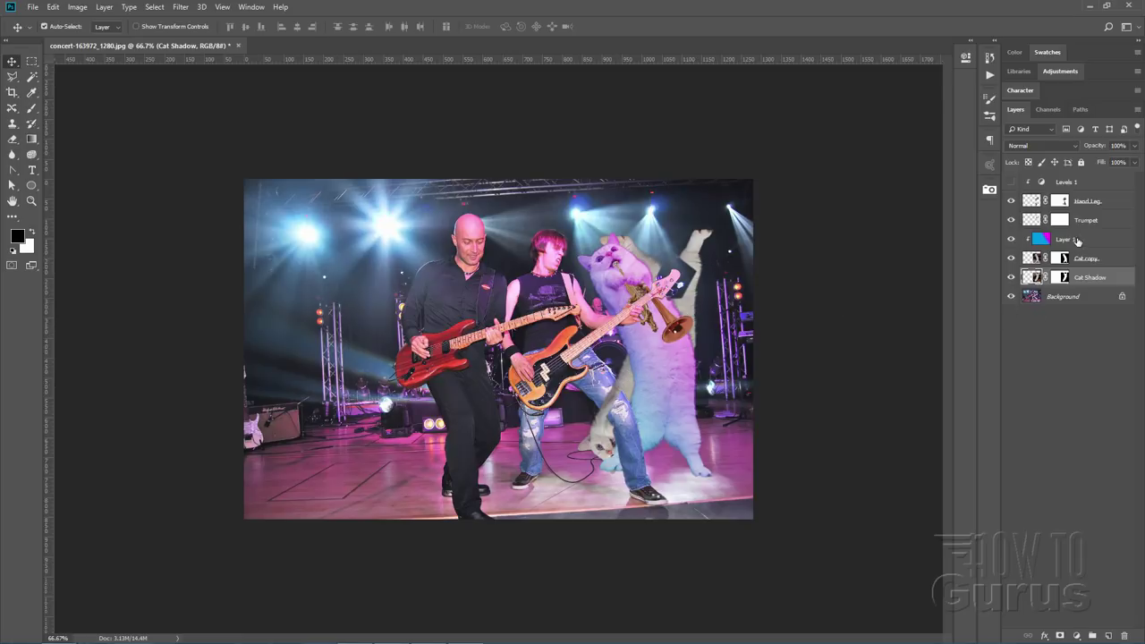
{"action": "left_click_drag", "start_coordinate": [609, 413], "coordinate": [703, 492]}
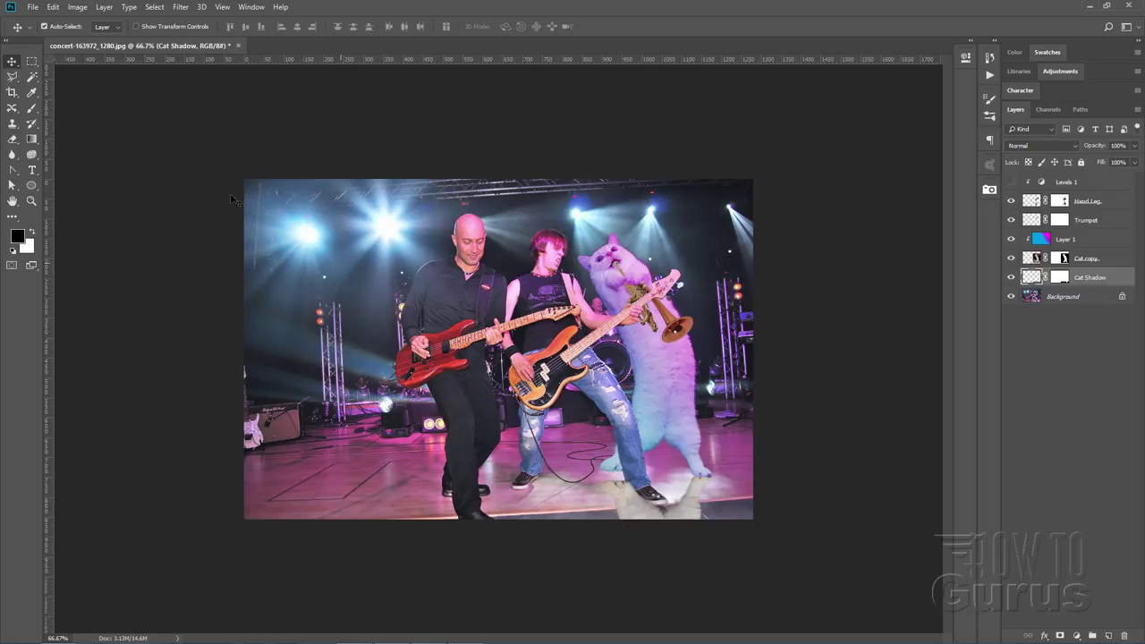
Step: Skew the Cat Shadow layer vertically by about 6.8 degrees to line up its paws with the cat's paws
{"action": "left_click", "coordinate": [53, 7]}
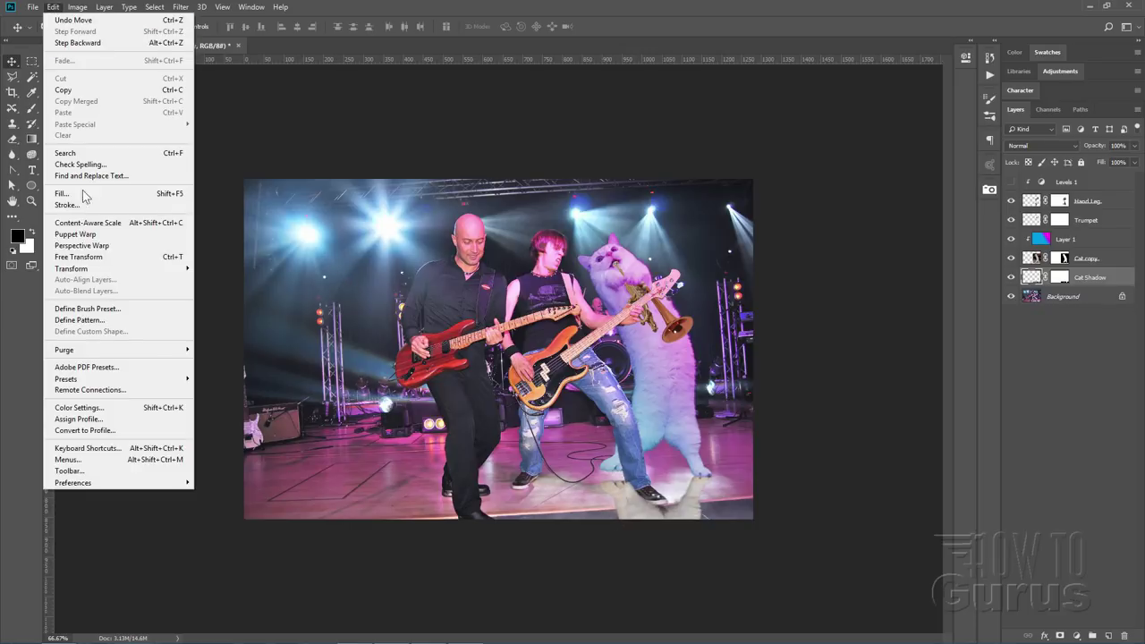
{"action": "mouse_move", "coordinate": [103, 269]}
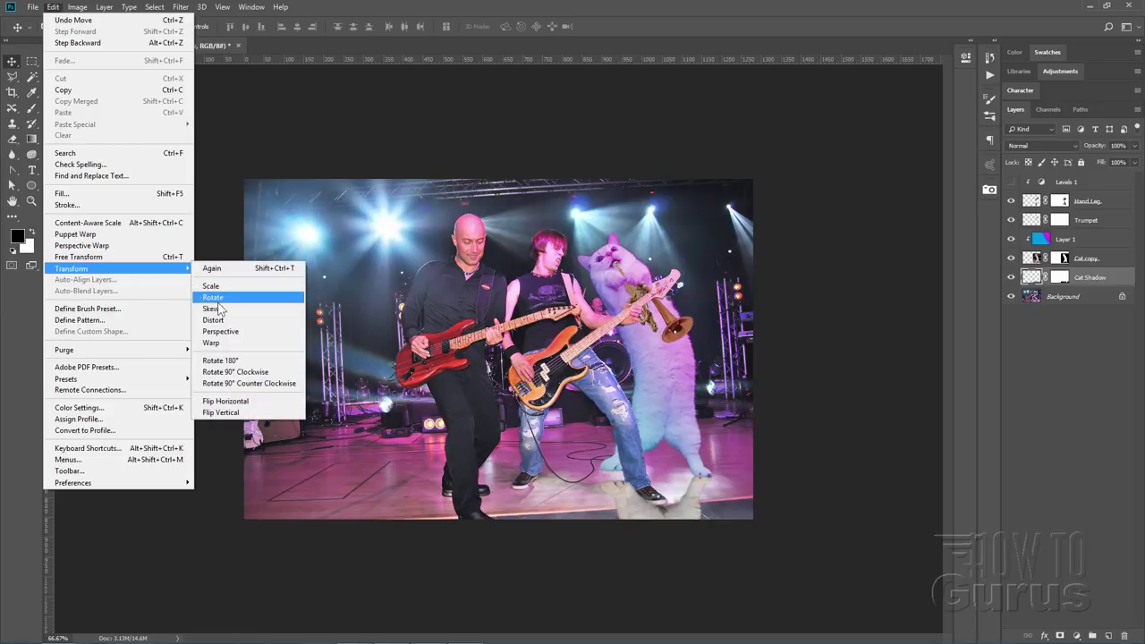
{"action": "left_click", "coordinate": [218, 308]}
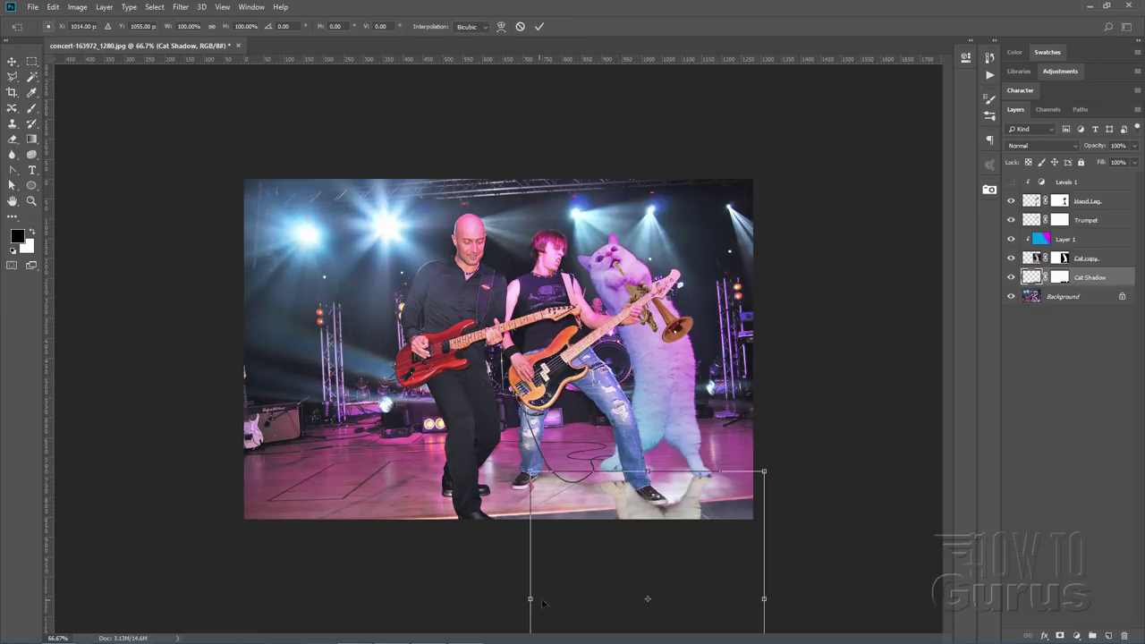
{"action": "left_click_drag", "start_coordinate": [530, 599], "coordinate": [531, 580]}
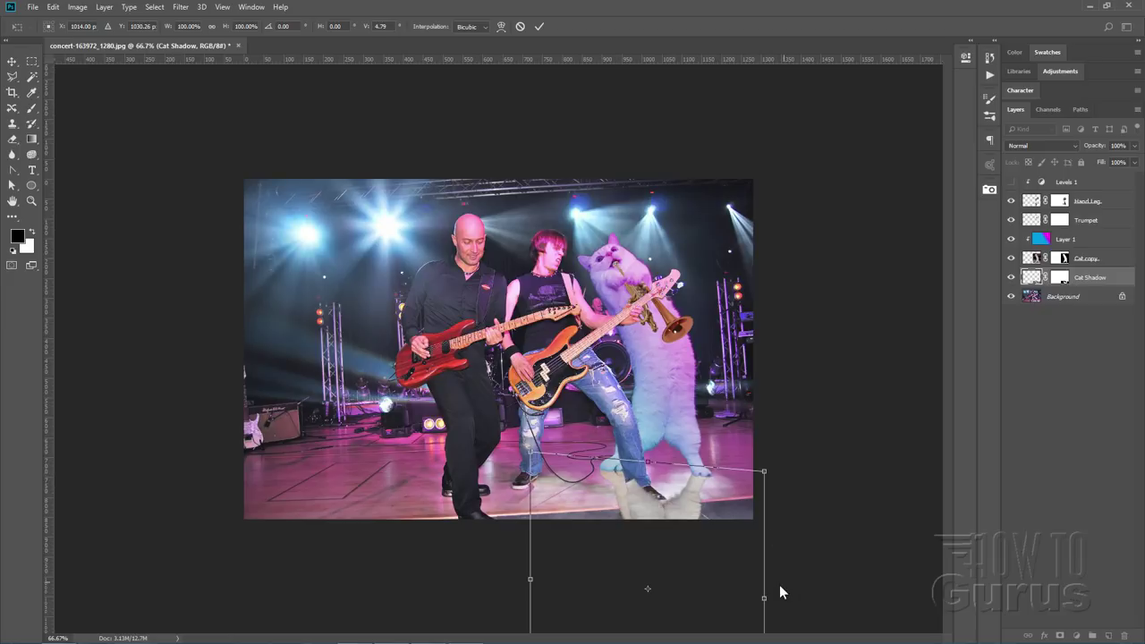
{"action": "left_click_drag", "start_coordinate": [765, 599], "coordinate": [766, 606]}
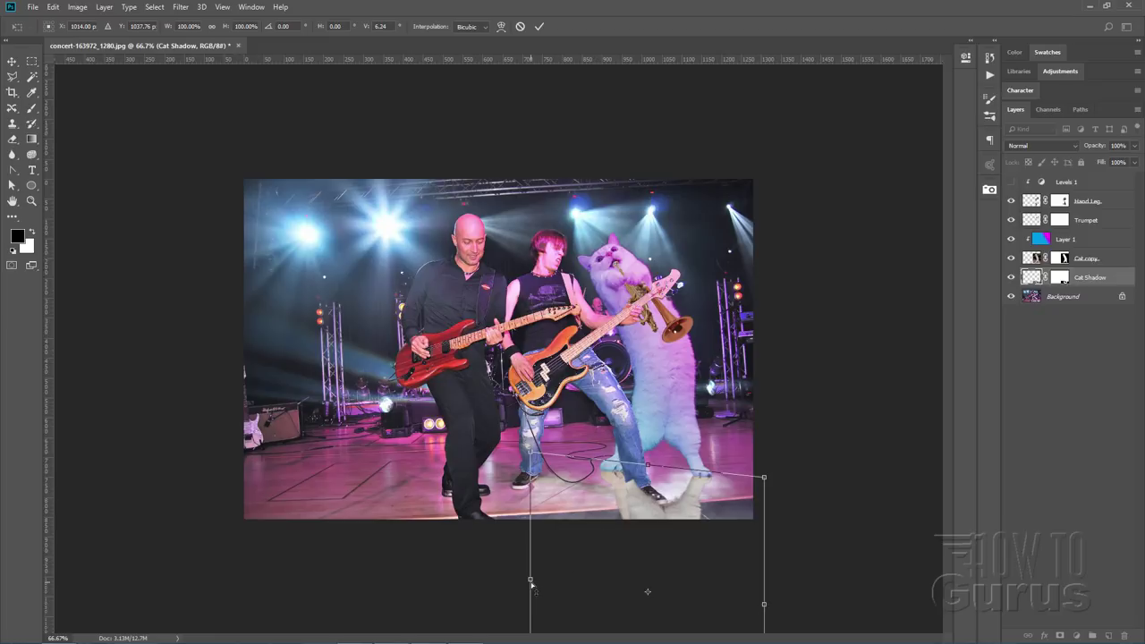
{"action": "left_click_drag", "start_coordinate": [532, 581], "coordinate": [531, 579]}
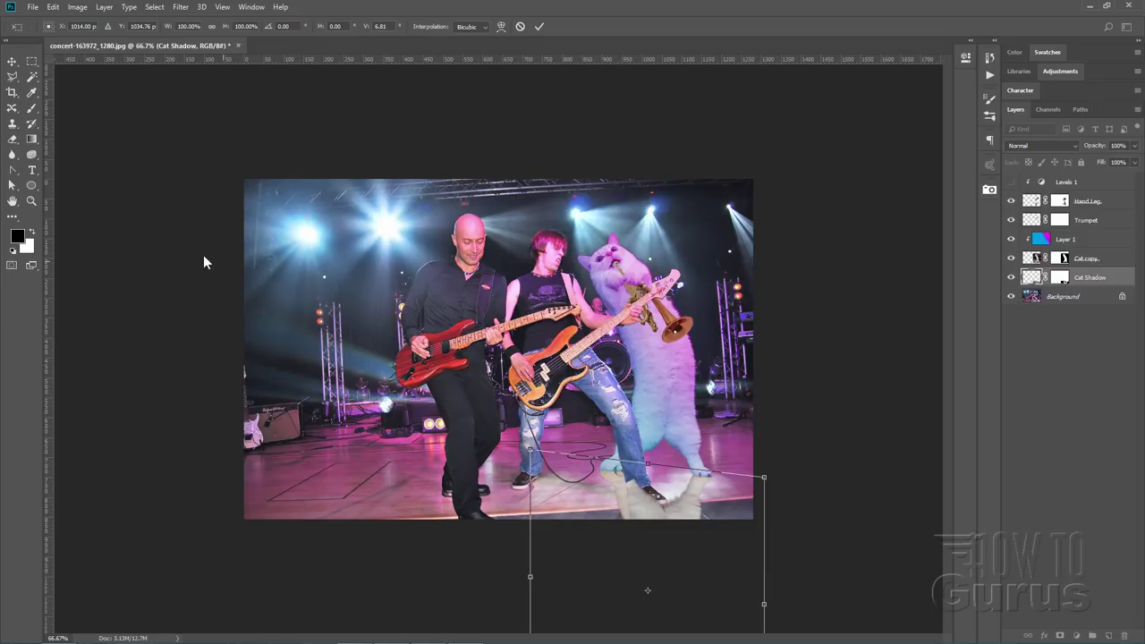
{"action": "left_click", "coordinate": [543, 26]}
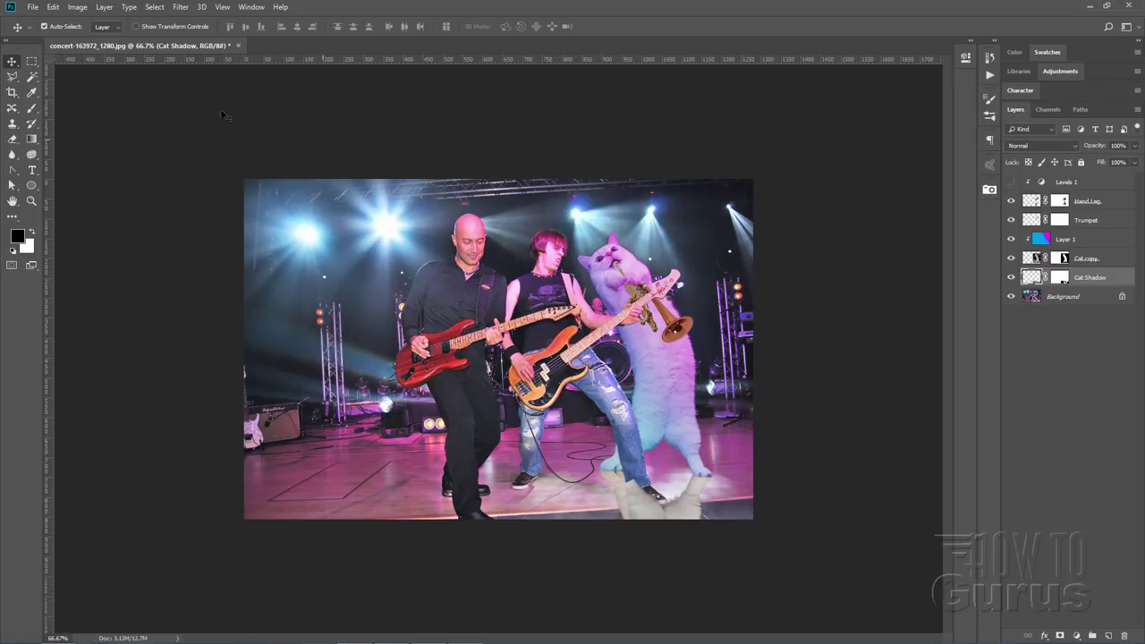
Step: Add a Levels adjustment layer above Cat Shadow, using the previous layer to create a clipping mask
{"action": "left_click", "coordinate": [103, 7]}
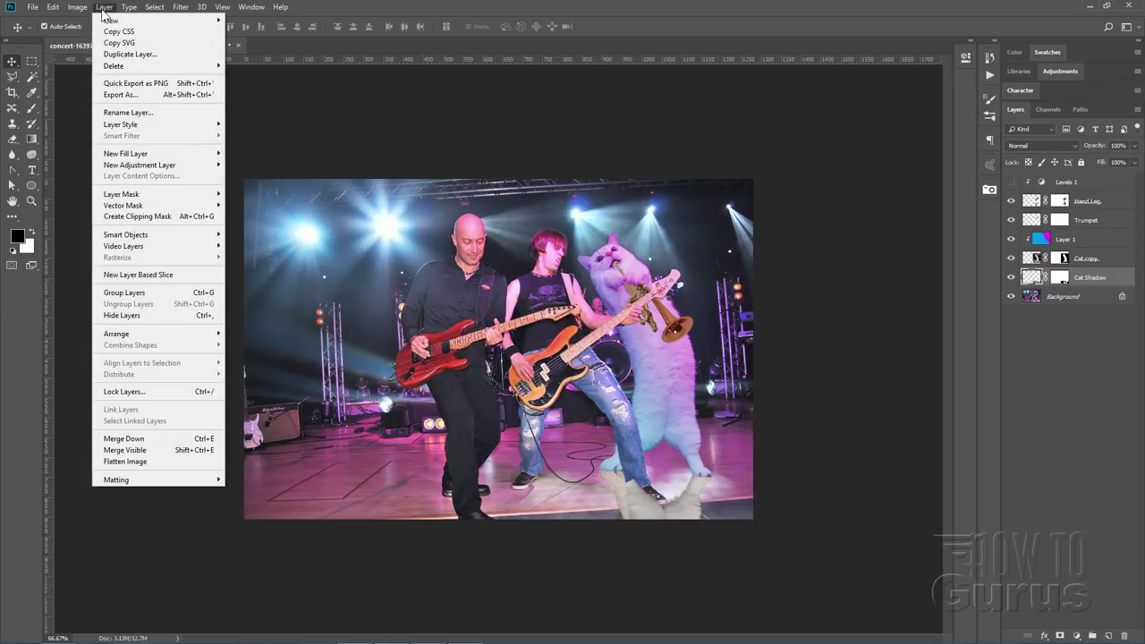
{"action": "mouse_move", "coordinate": [114, 167]}
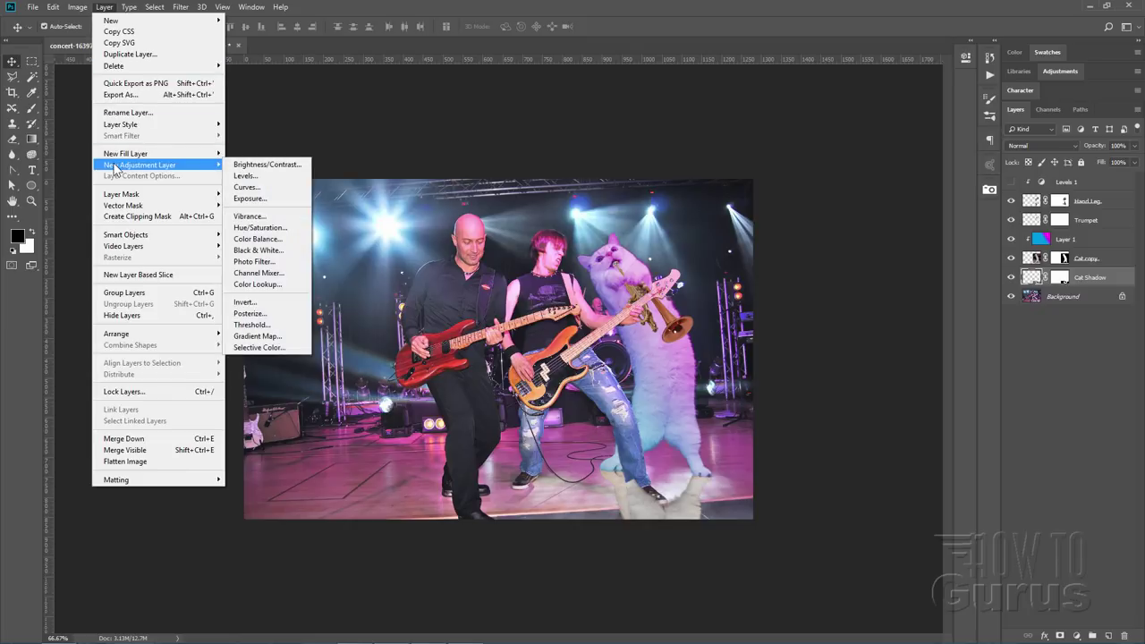
{"action": "left_click", "coordinate": [247, 176]}
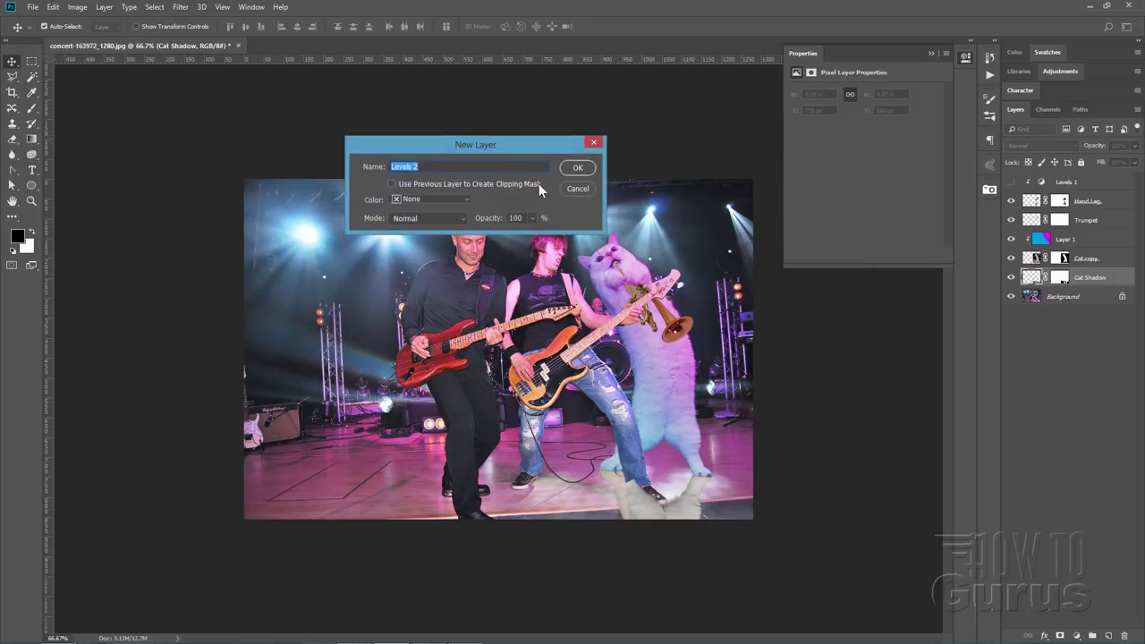
{"action": "left_click", "coordinate": [392, 184]}
{"action": "left_click", "coordinate": [576, 172]}
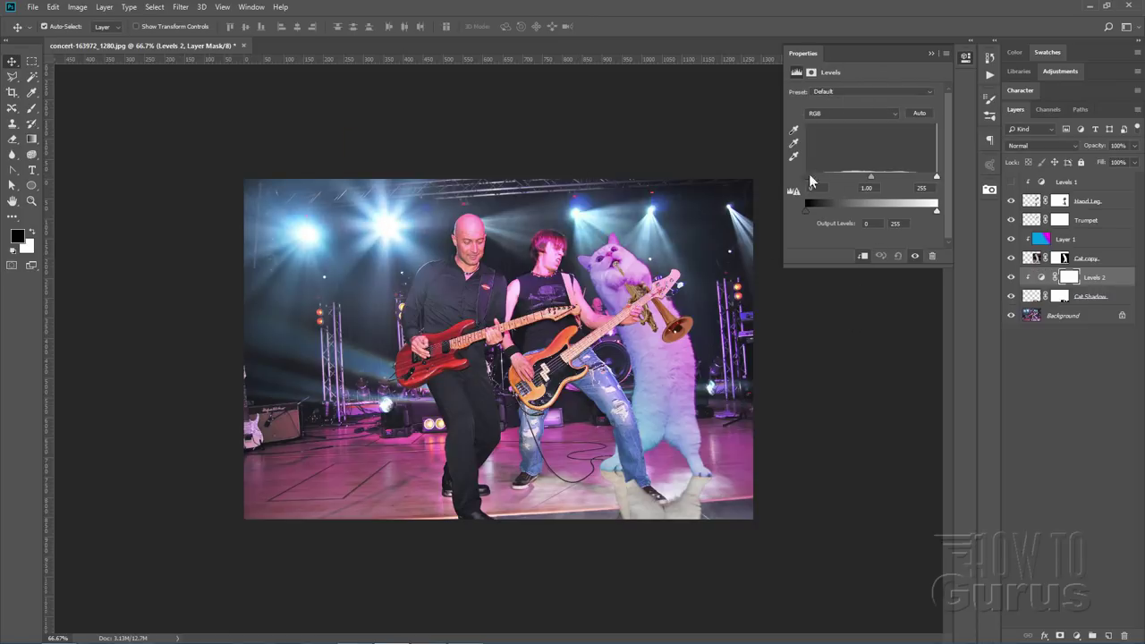
Step: Raise the Levels black input almost up to the white point to turn the flipped cat solid black
{"action": "left_click_drag", "start_coordinate": [806, 176], "coordinate": [936, 184]}
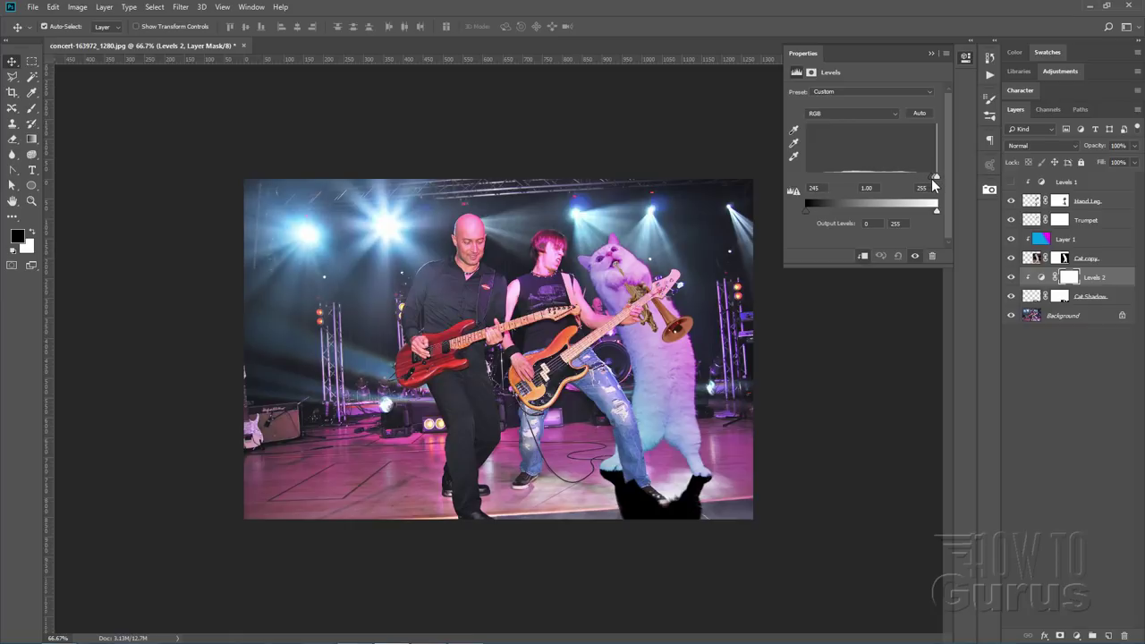
{"action": "left_click_drag", "start_coordinate": [935, 184], "coordinate": [935, 184]}
{"action": "left_click", "coordinate": [932, 54]}
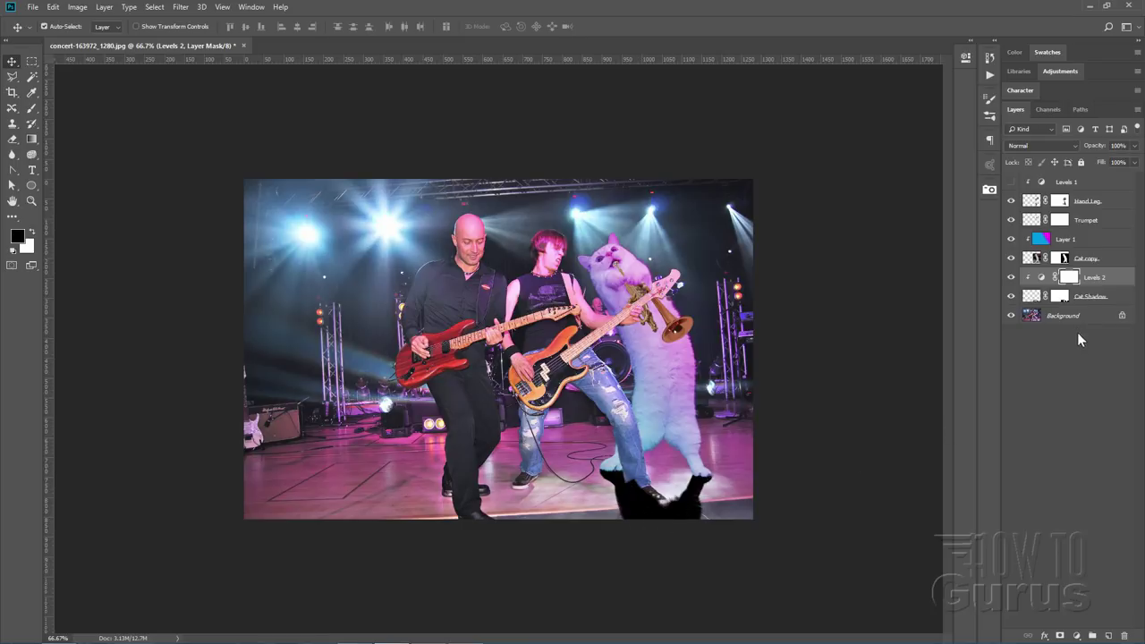
Step: Fade out the lower part of the cat's shadow by painting black on its layer mask with a large brush at 0% hardness
{"action": "left_click", "coordinate": [1080, 299]}
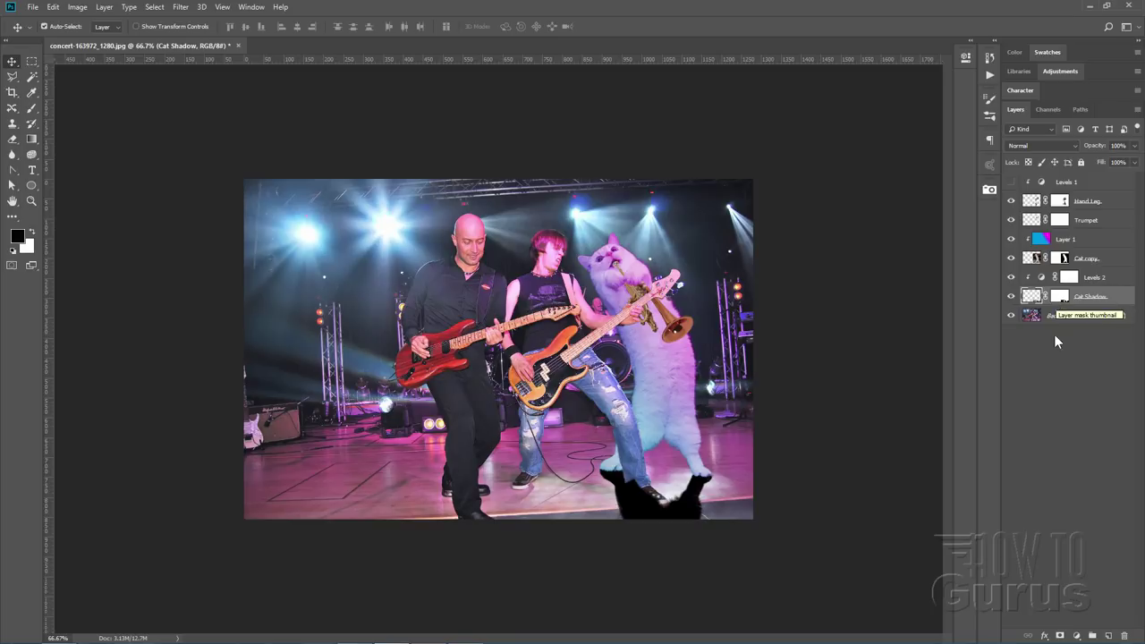
{"action": "left_click", "coordinate": [30, 201]}
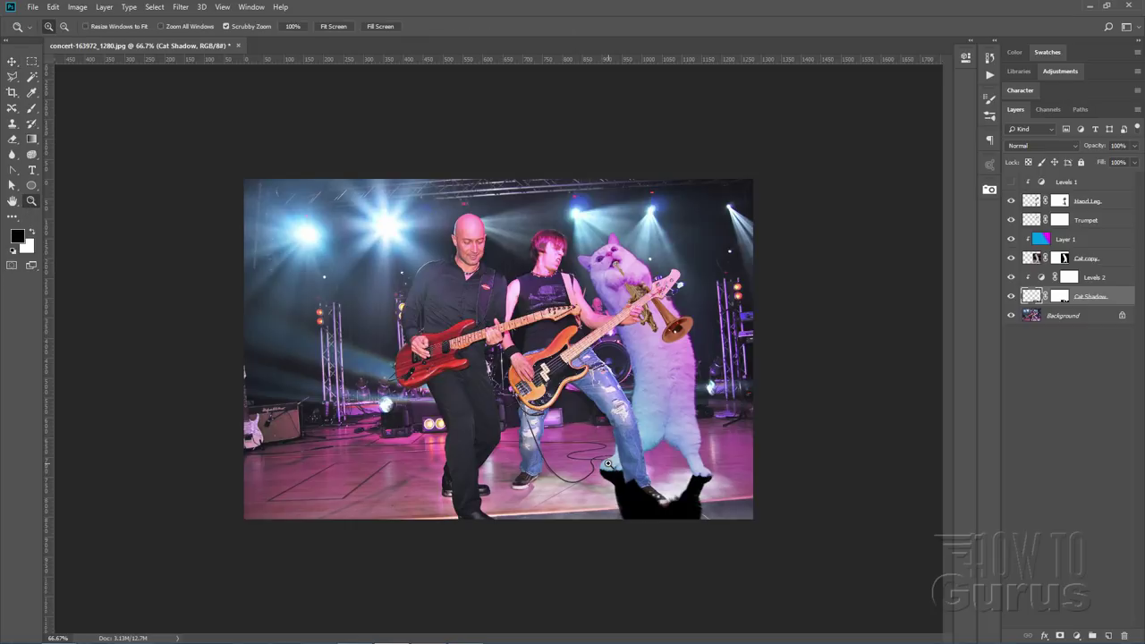
{"action": "left_click", "coordinate": [607, 464], "text": "alt"}
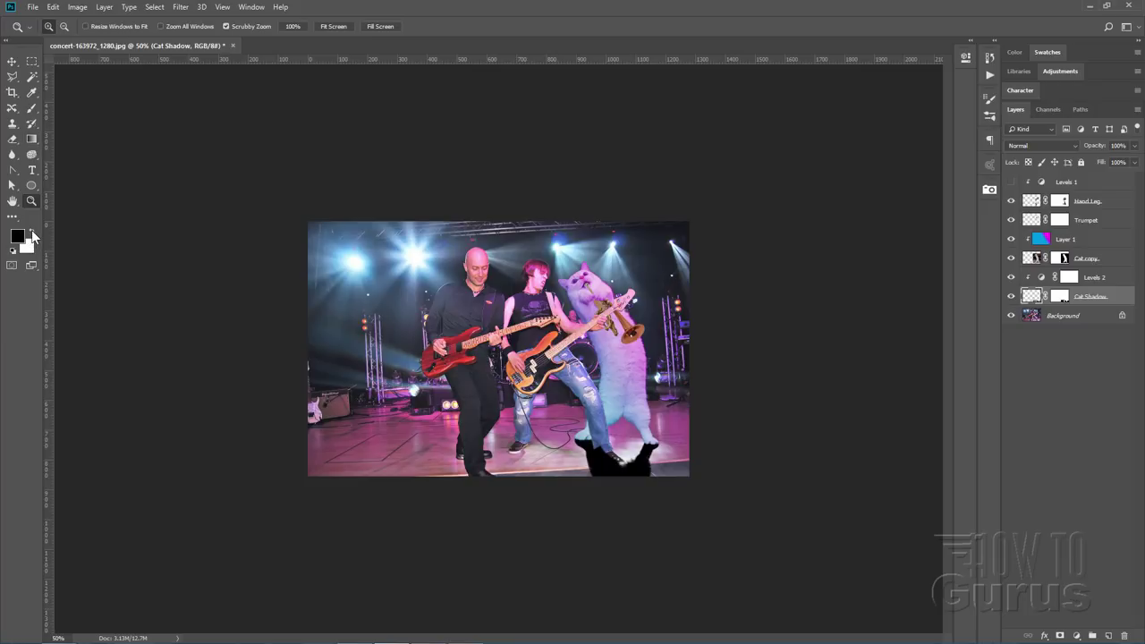
{"action": "left_click", "coordinate": [29, 235]}
{"action": "left_click", "coordinate": [29, 235]}
{"action": "left_click", "coordinate": [32, 111]}
{"action": "left_click", "coordinate": [65, 26]}
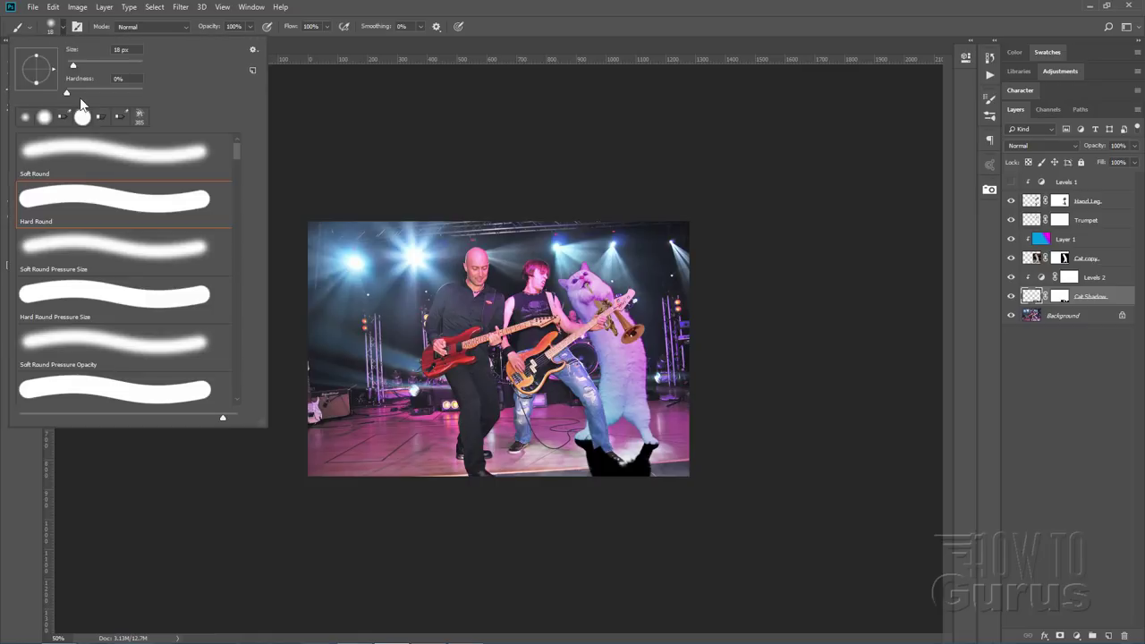
{"action": "left_click_drag", "start_coordinate": [77, 66], "coordinate": [79, 72]}
{"action": "left_click", "coordinate": [615, 535]}
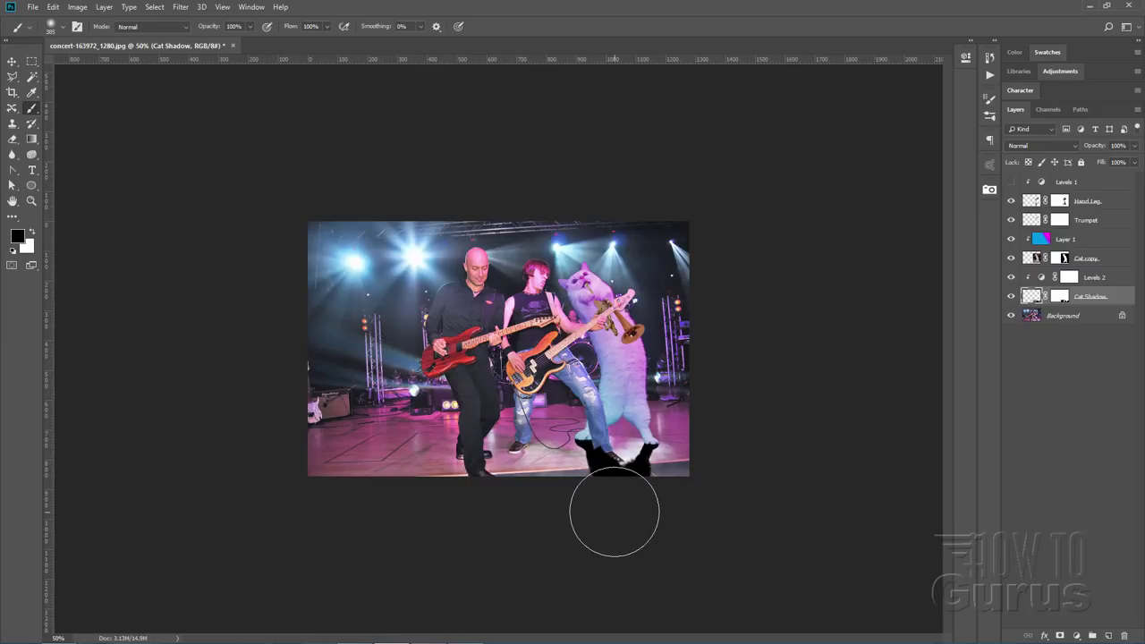
{"action": "left_click", "coordinate": [1066, 301]}
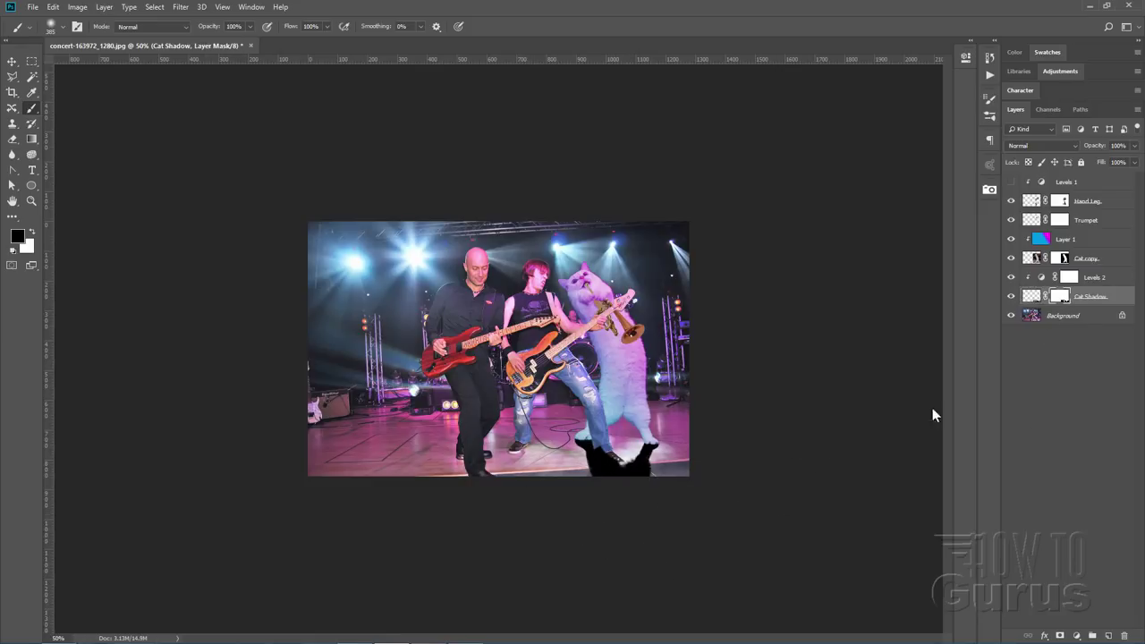
{"action": "mouse_move", "coordinate": [613, 519]}
{"action": "left_mouse_down"}
{"action": "mouse_move", "coordinate": [603, 522]}
{"action": "mouse_move", "coordinate": [622, 525]}
{"action": "mouse_move", "coordinate": [593, 522]}
{"action": "mouse_move", "coordinate": [650, 532]}
{"action": "mouse_move", "coordinate": [624, 528]}
{"action": "left_mouse_up"}
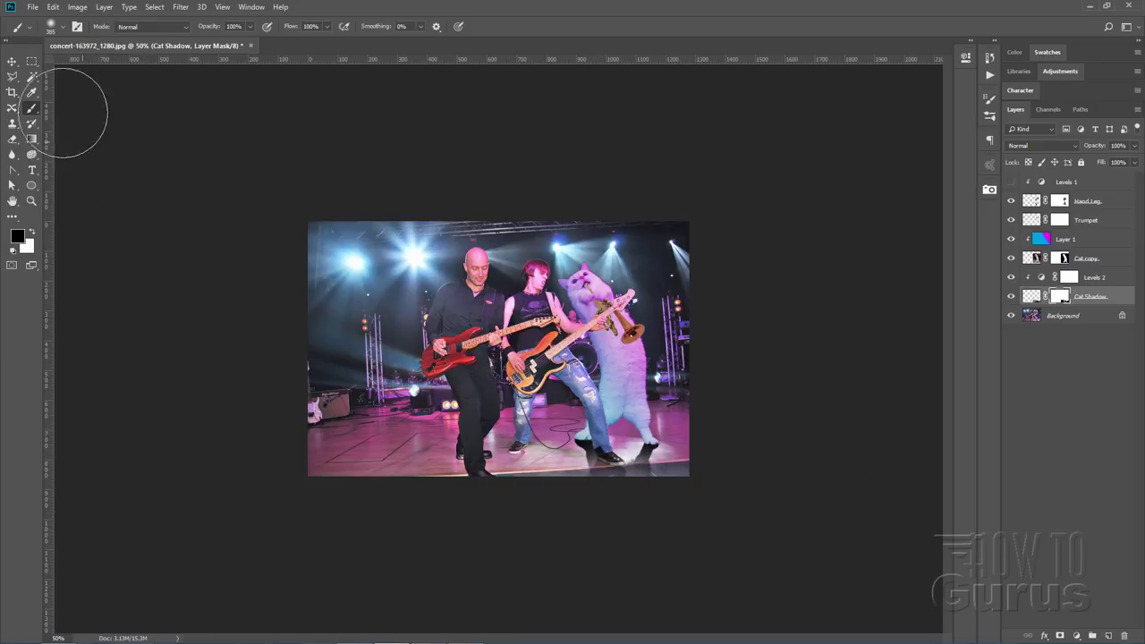
Step: Zoom in to 100% to check the faded shadow at the cat's feet
{"action": "left_click", "coordinate": [12, 61]}
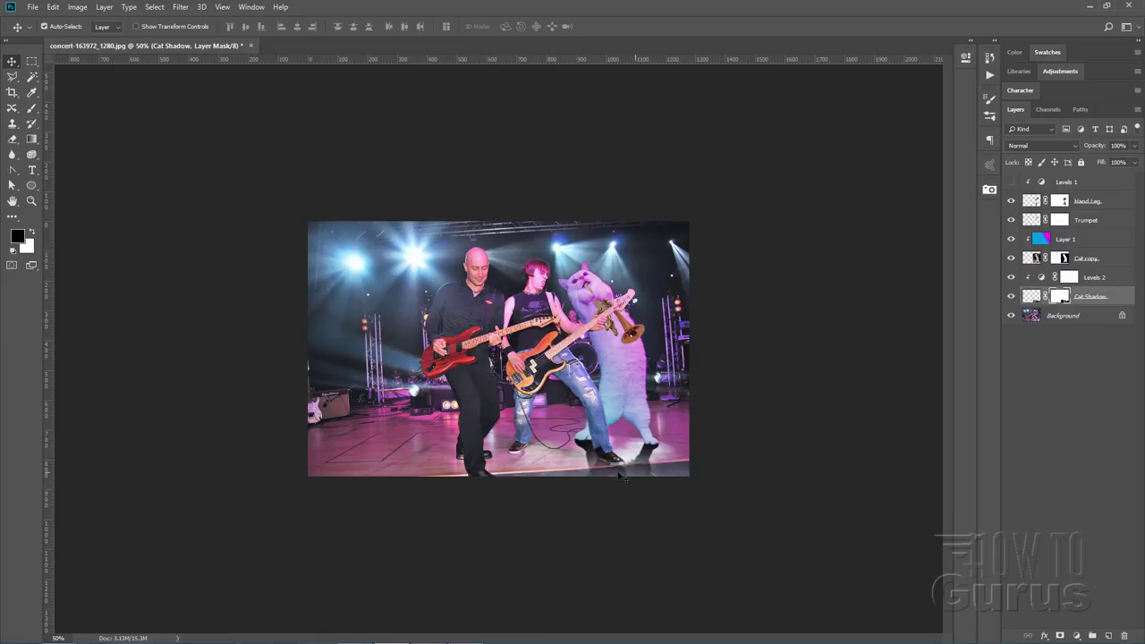
{"action": "left_click", "coordinate": [31, 201]}
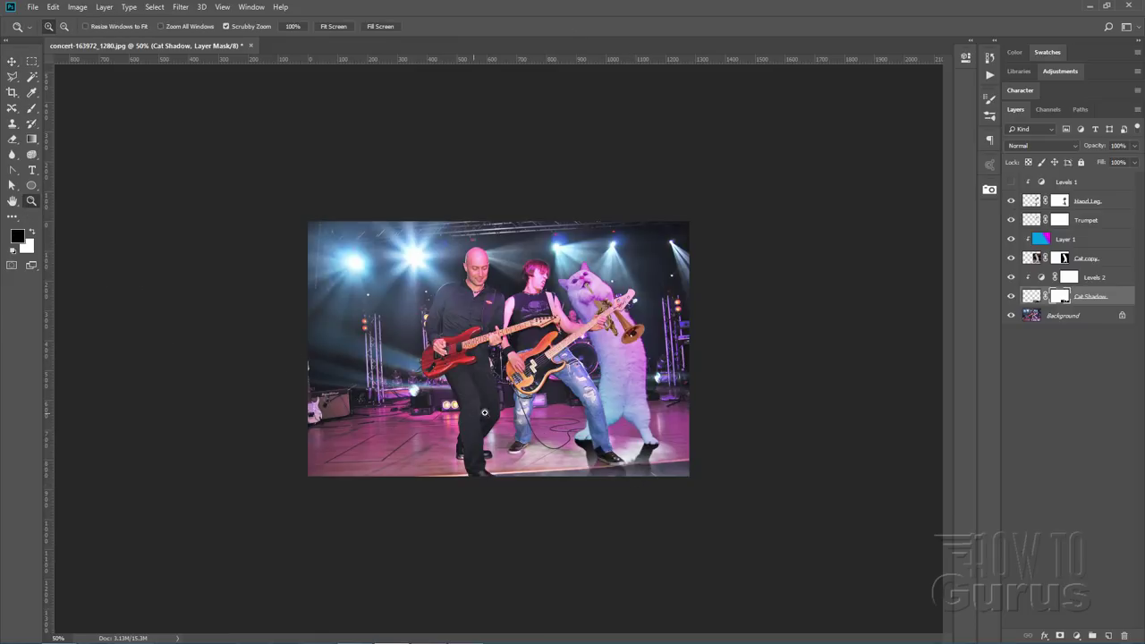
{"action": "left_click", "coordinate": [615, 470]}
{"action": "left_click", "coordinate": [627, 431]}
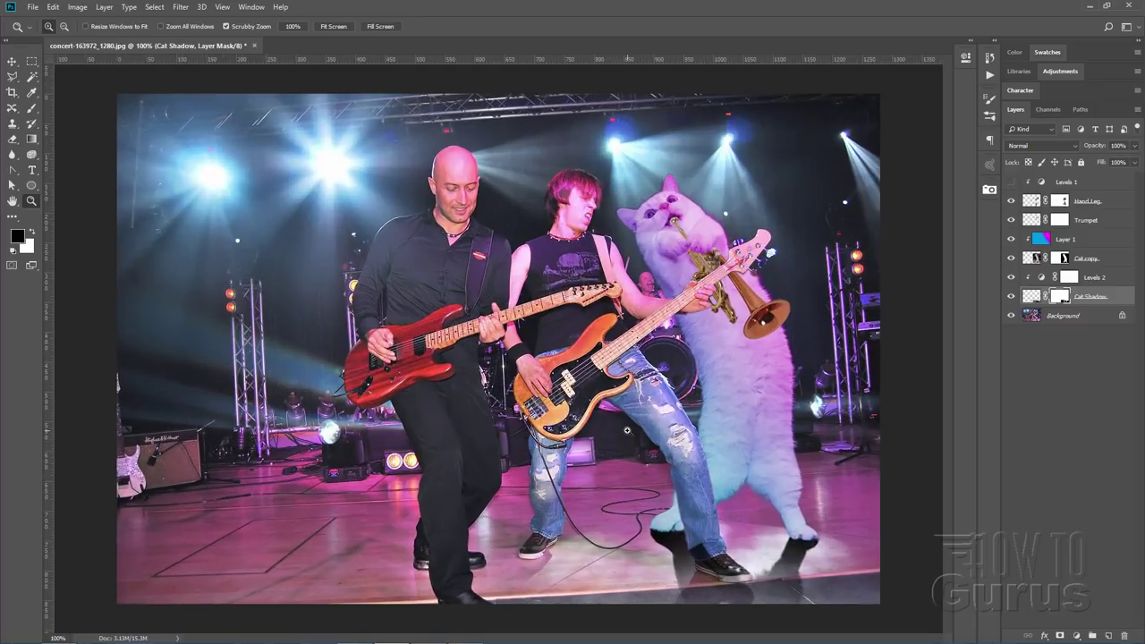
Step: Set the blend mode of the Cat Shadow layer to Overlay
{"action": "left_click", "coordinate": [13, 62]}
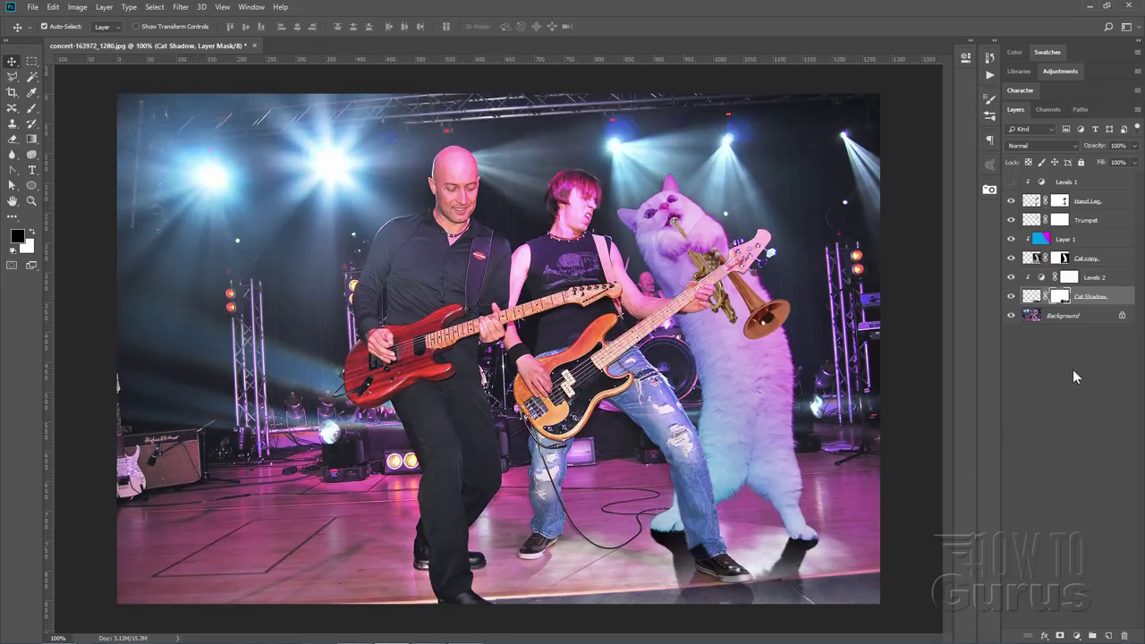
{"action": "left_click", "coordinate": [1036, 300]}
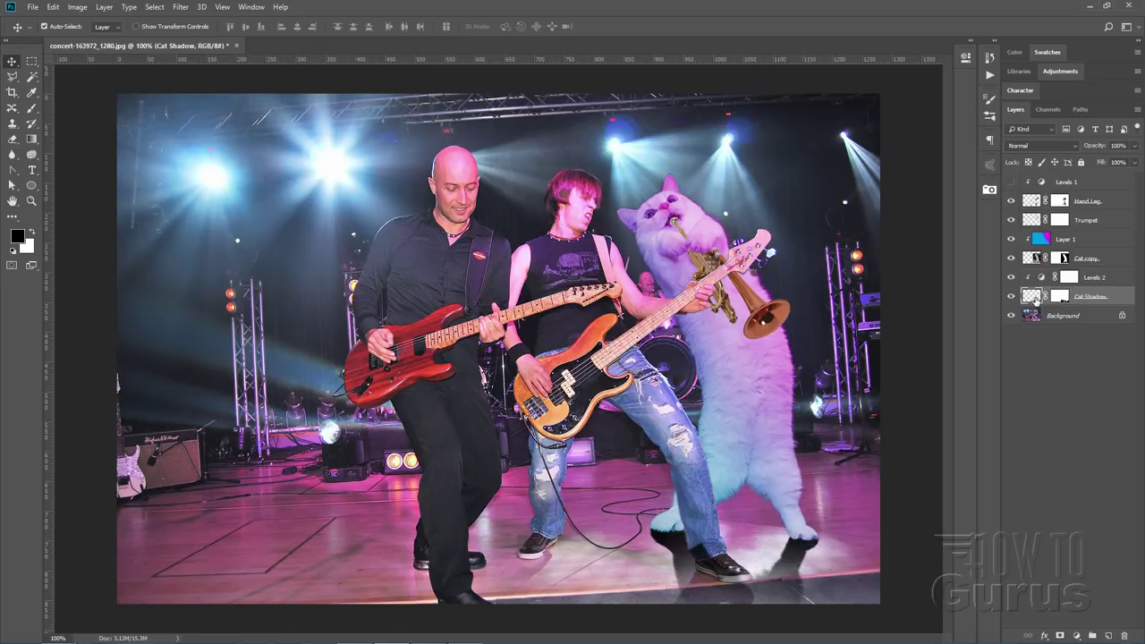
{"action": "left_click", "coordinate": [1038, 152]}
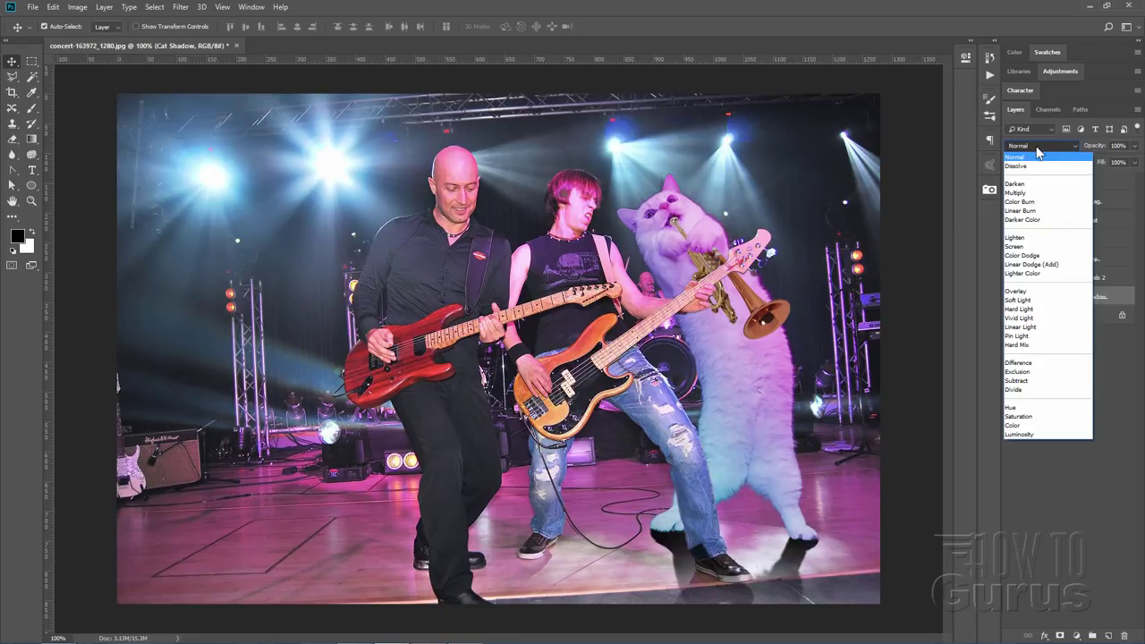
{"action": "left_click", "coordinate": [1017, 291]}
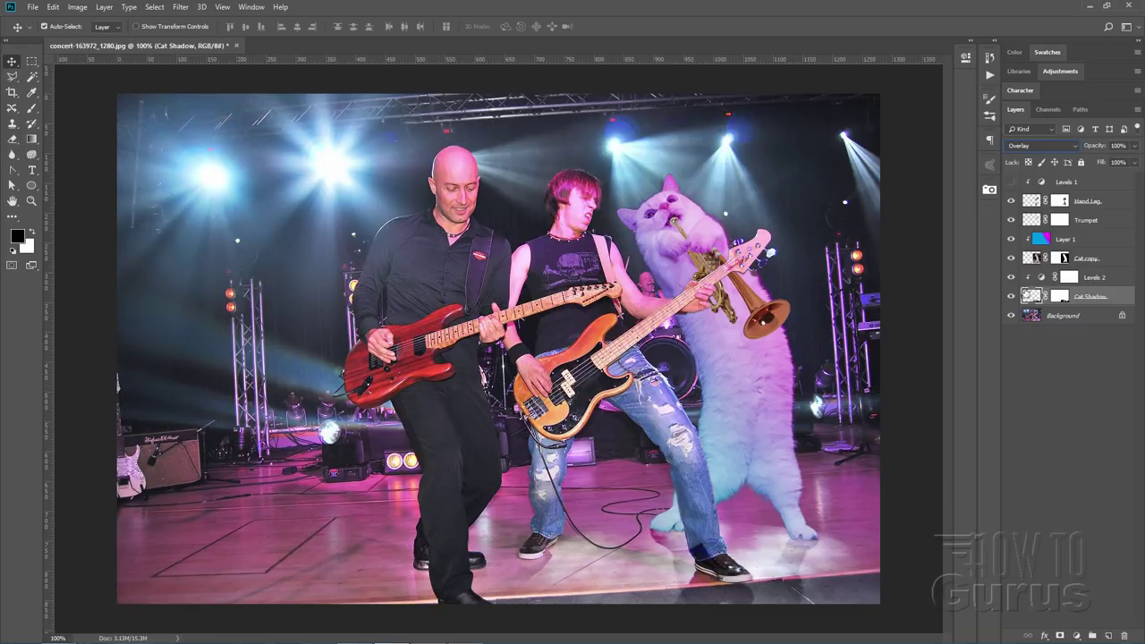
Step: Duplicate the Cat Shadow and Levels 2 layers, placing the Levels copy directly above the original Cat Shadow layer
{"action": "left_click", "coordinate": [1109, 279]}
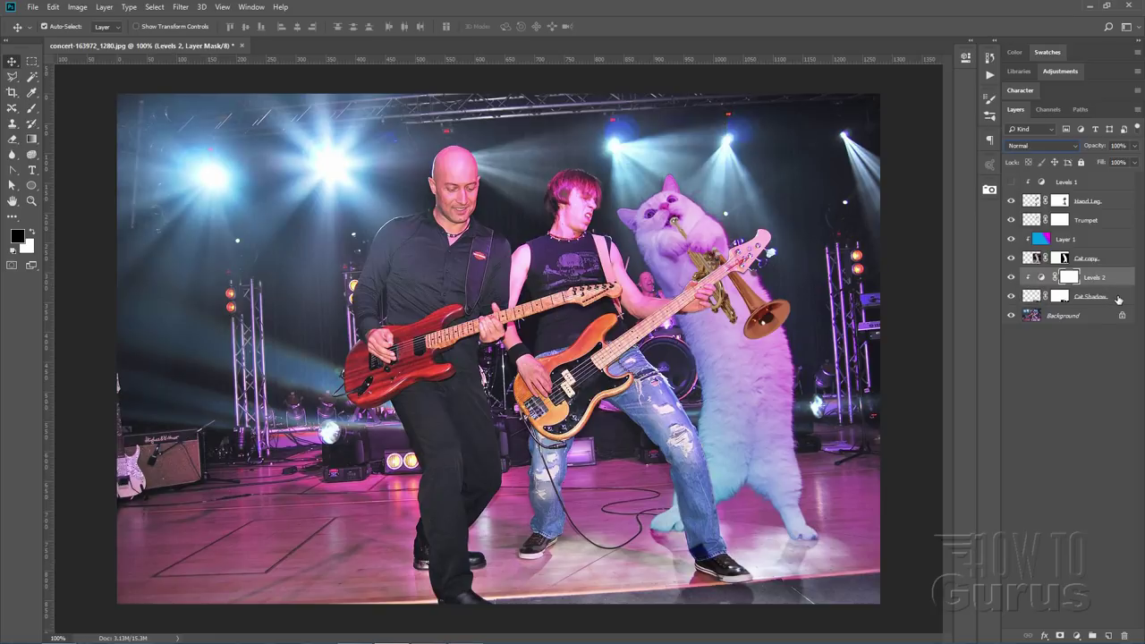
{"action": "left_click", "coordinate": [1117, 298]}
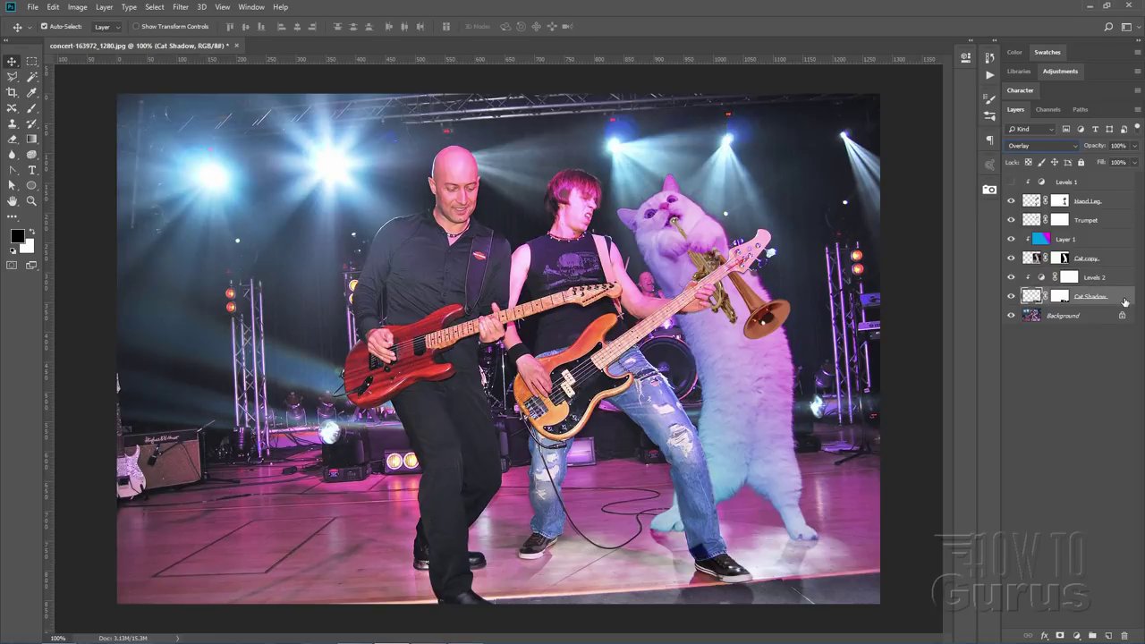
{"action": "left_click_drag", "start_coordinate": [1042, 298], "coordinate": [1107, 636]}
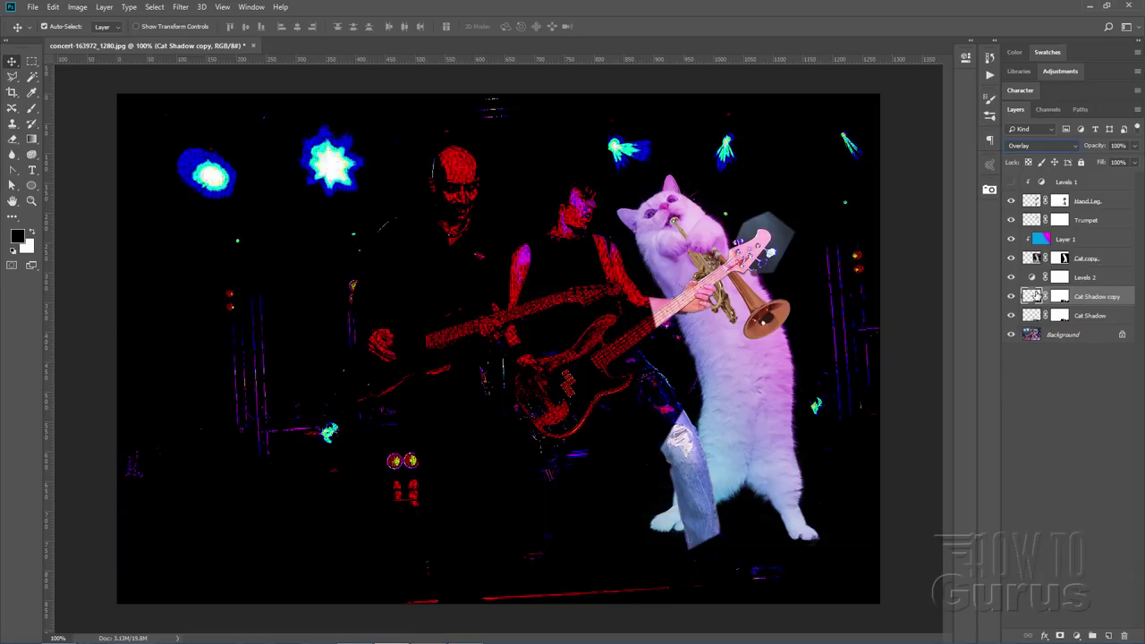
{"action": "left_click_drag", "start_coordinate": [1086, 280], "coordinate": [1107, 633]}
{"action": "left_click_drag", "start_coordinate": [1097, 281], "coordinate": [1094, 326]}
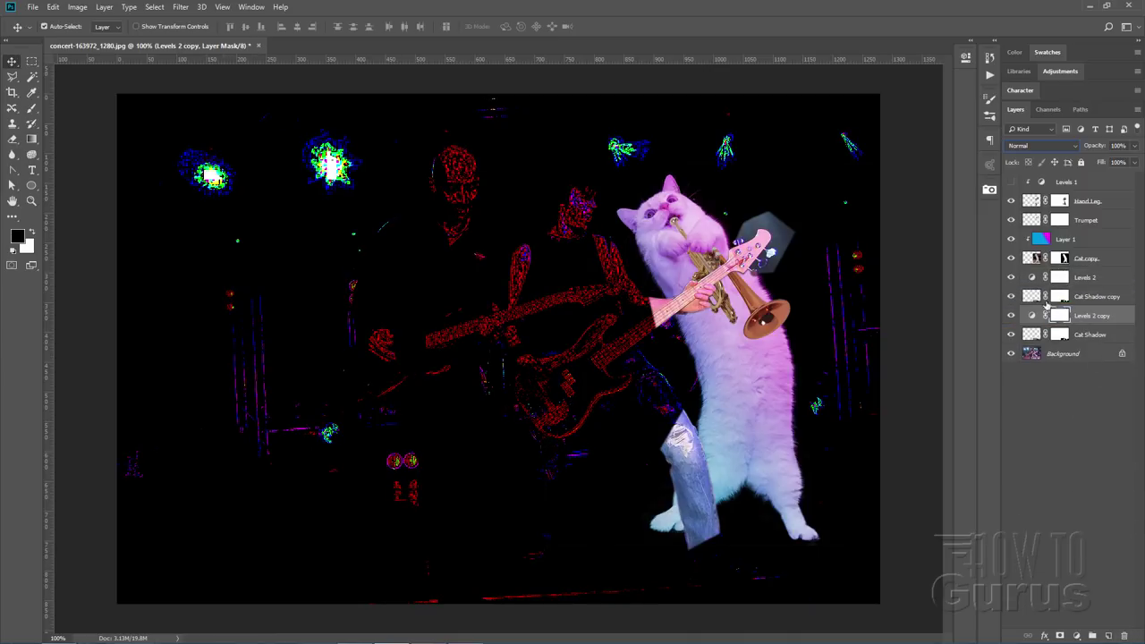
Step: Create clipping masks for Levels 2 and Levels 2 copy so each affects only the shadow layer beneath it
{"action": "right_click", "coordinate": [1089, 280]}
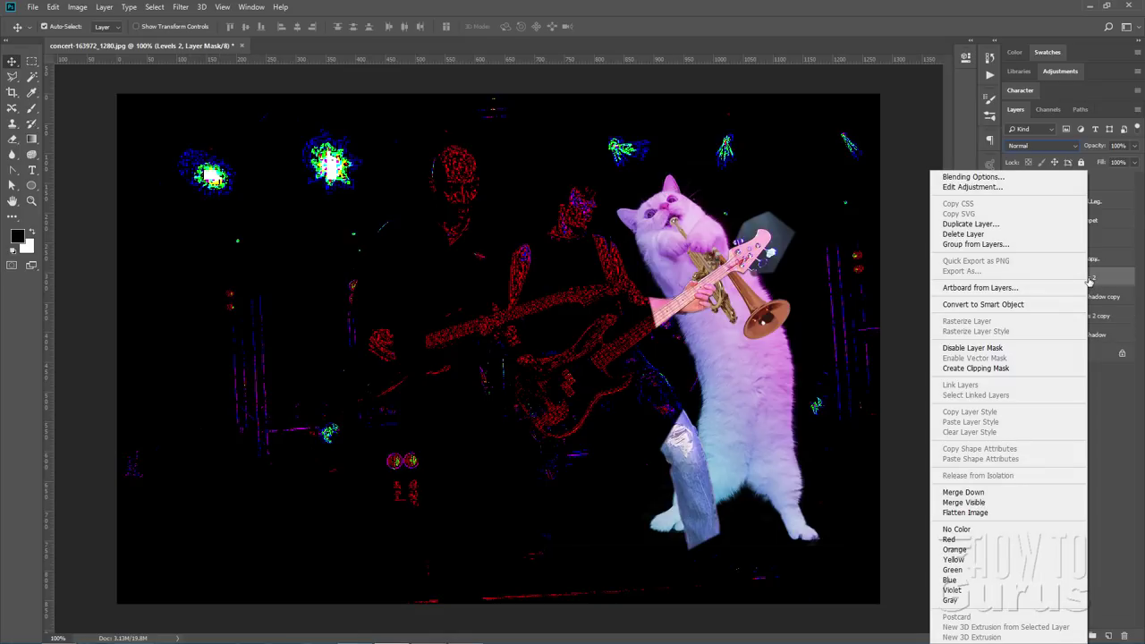
{"action": "left_click", "coordinate": [1018, 368]}
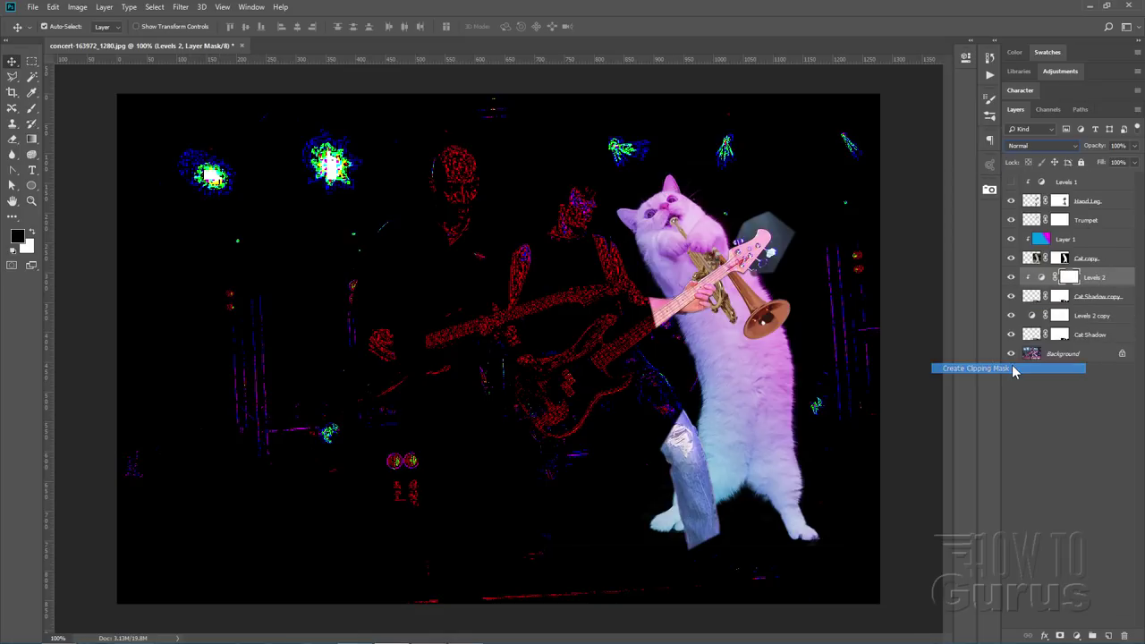
{"action": "left_click", "coordinate": [1088, 320]}
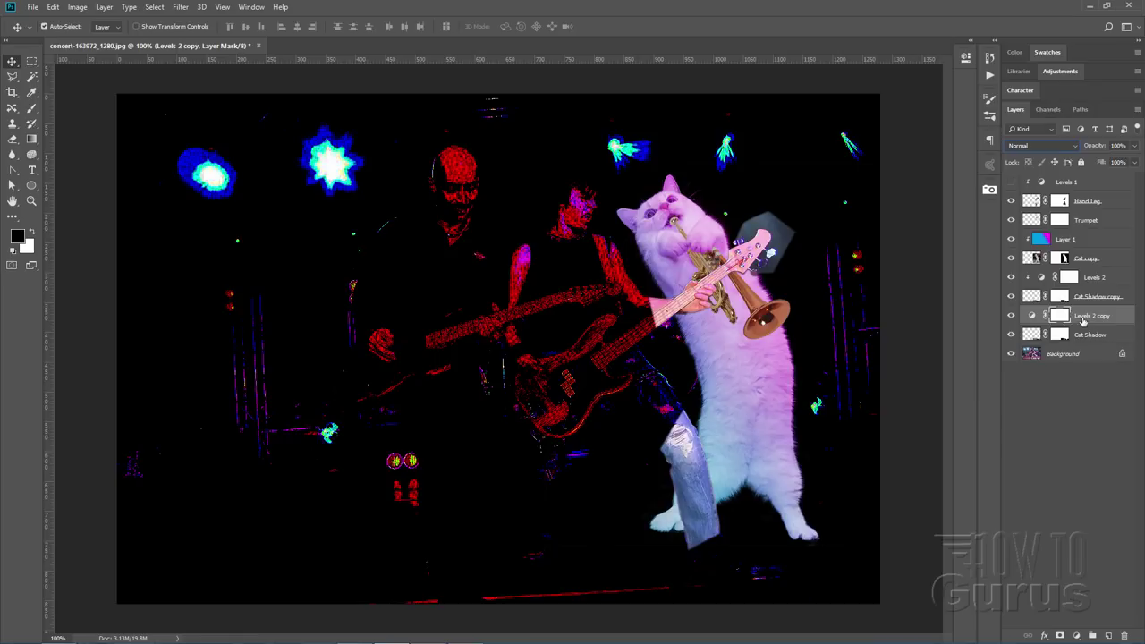
{"action": "right_click", "coordinate": [1080, 322]}
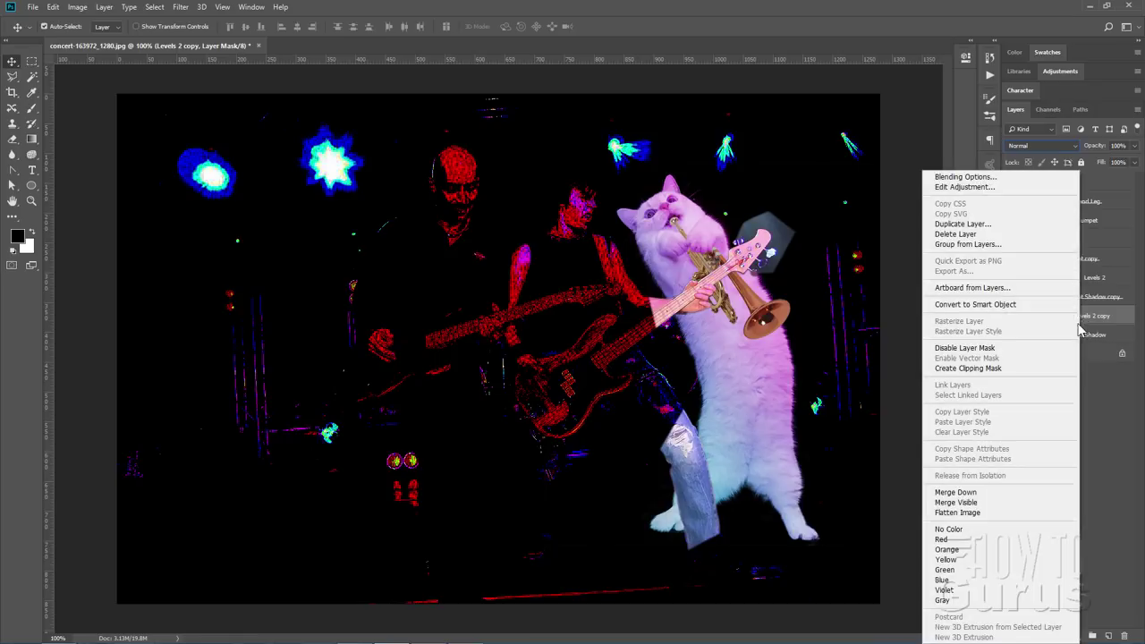
{"action": "left_click", "coordinate": [1003, 367]}
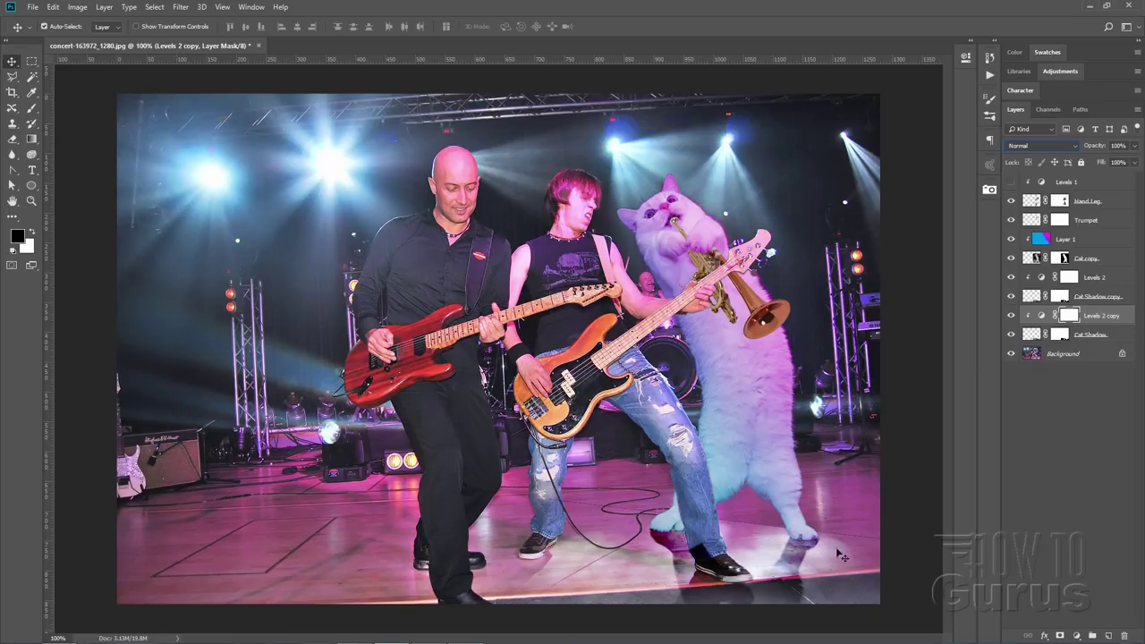
Step: Lower the opacity of the Cat Shadow copy layer to 29%
{"action": "left_click", "coordinate": [1032, 299]}
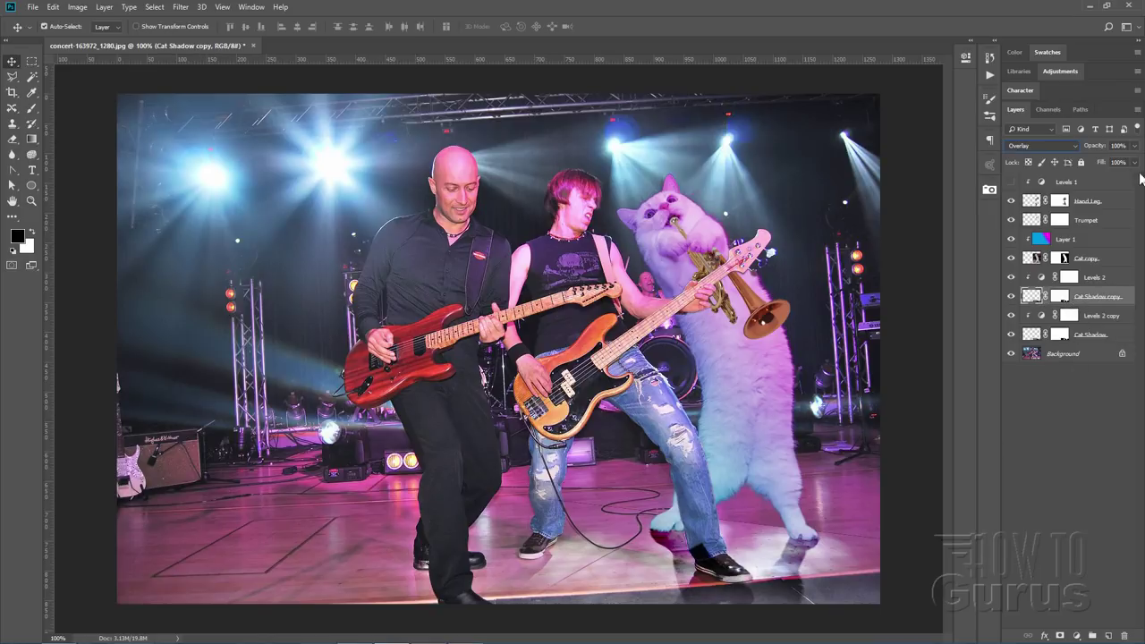
{"action": "left_click", "coordinate": [1135, 145]}
{"action": "left_click_drag", "start_coordinate": [1130, 164], "coordinate": [1101, 160]}
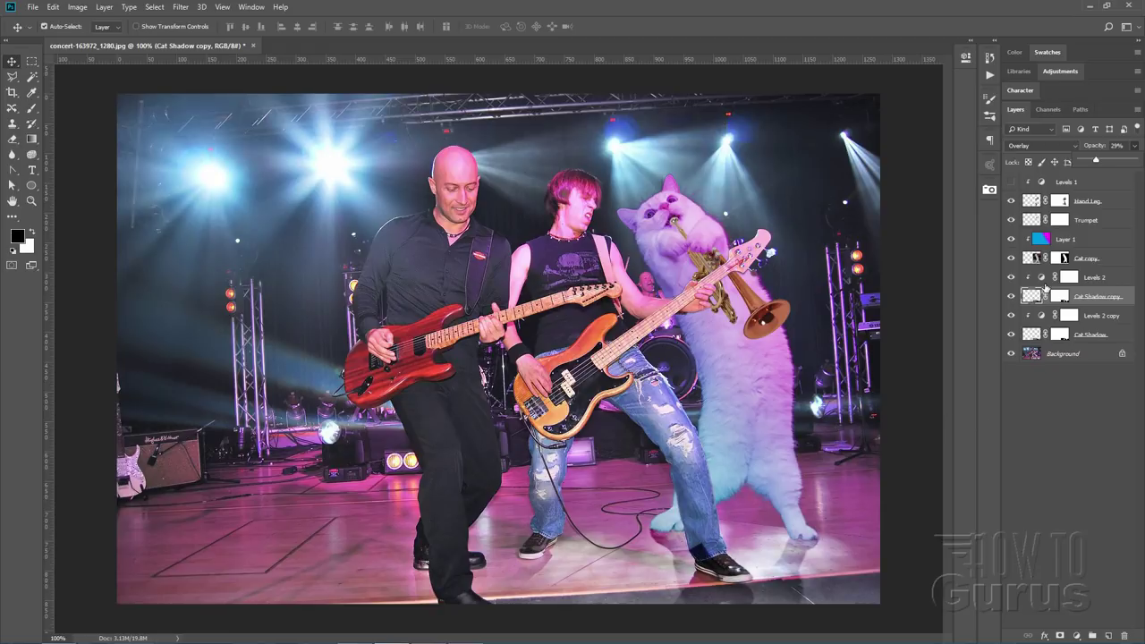
Step: Toggle the visibility of Cat Shadow copy and Cat Shadow to compare how each layer affects the floor
{"action": "left_click", "coordinate": [1012, 296]}
{"action": "left_click", "coordinate": [1012, 296]}
{"action": "left_click", "coordinate": [1012, 296]}
{"action": "left_click", "coordinate": [1012, 296]}
{"action": "left_click", "coordinate": [1012, 296]}
{"action": "left_click", "coordinate": [1012, 333]}
{"action": "left_click", "coordinate": [1012, 334]}
{"action": "left_click", "coordinate": [1012, 334]}
{"action": "left_click", "coordinate": [1012, 333]}
{"action": "left_click", "coordinate": [1012, 334]}
{"action": "left_click", "coordinate": [1012, 334]}
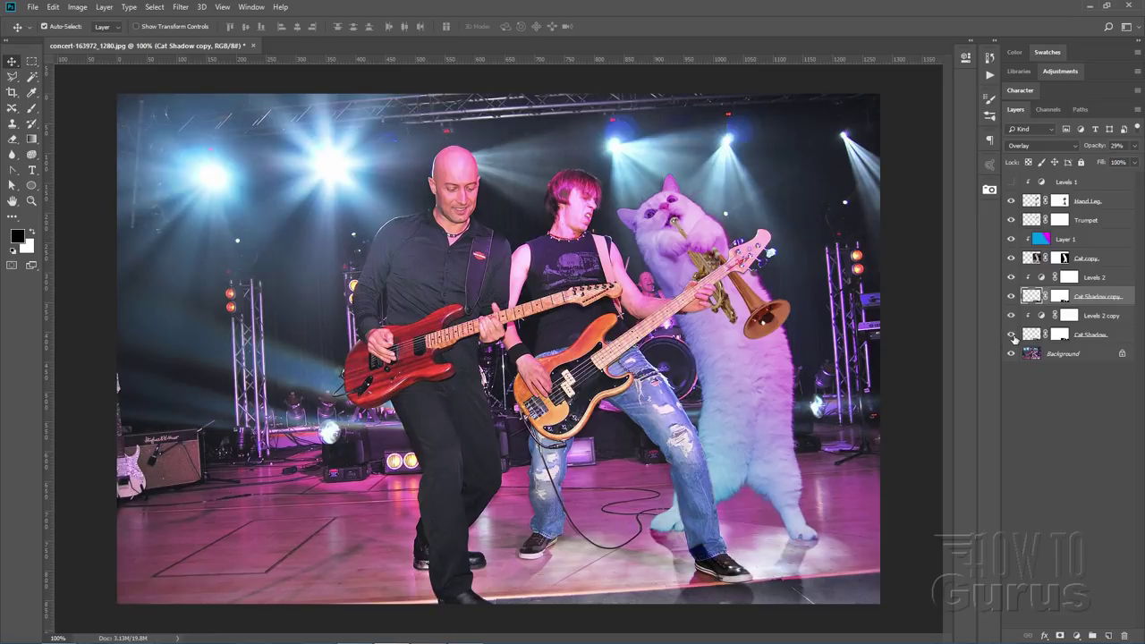
Step: Mask the dark shadow patch off the bassist's jeans cuff by painting black on the Cat Shadow mask with a small, partly hardened brush
{"action": "left_click", "coordinate": [1061, 335]}
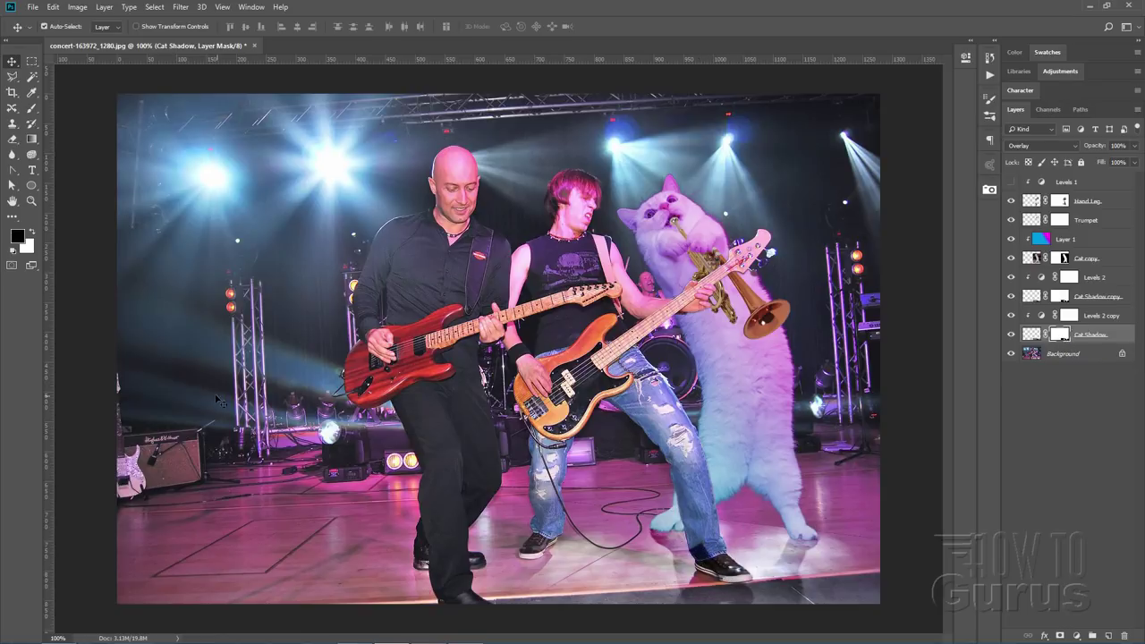
{"action": "key", "text": "z"}
{"action": "left_click", "coordinate": [698, 547]}
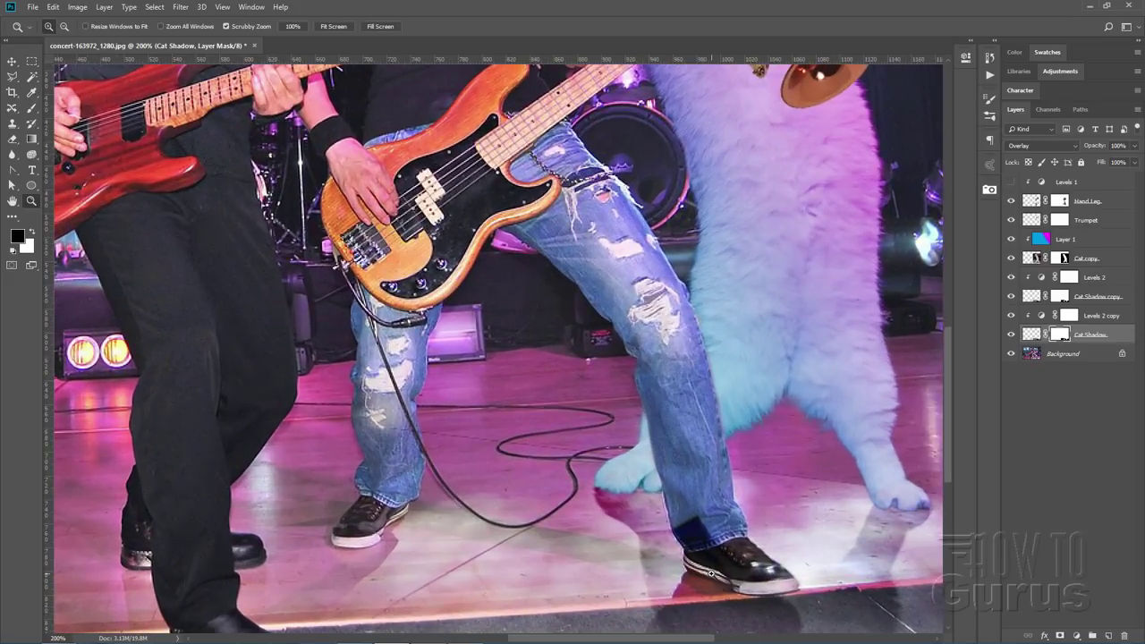
{"action": "left_click", "coordinate": [696, 526]}
{"action": "left_click", "coordinate": [691, 502]}
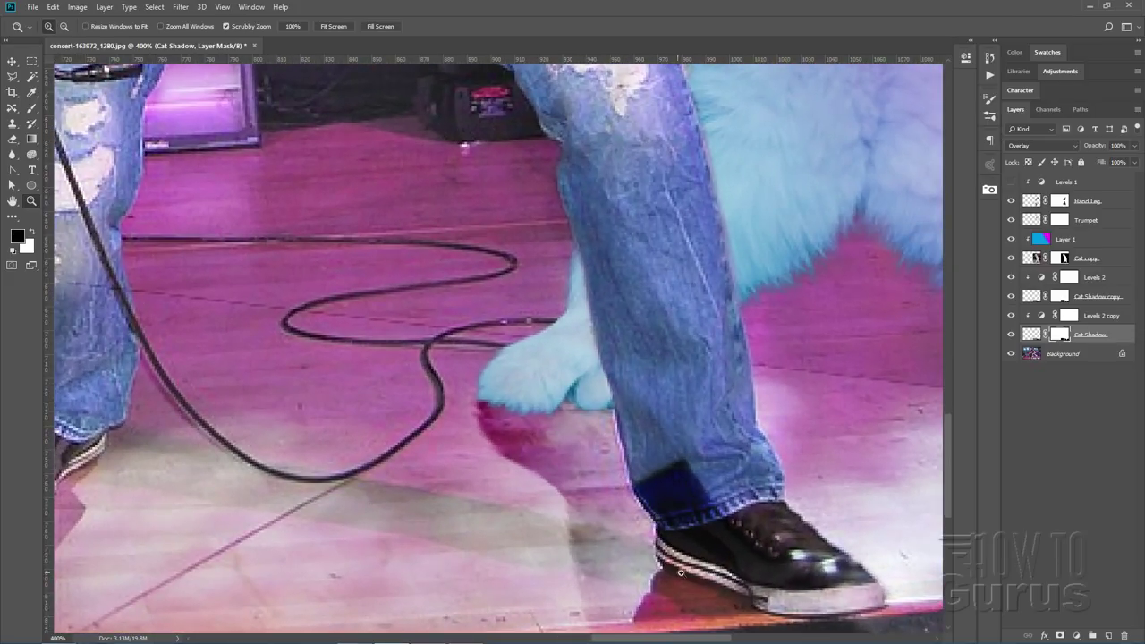
{"action": "left_click", "coordinate": [31, 107]}
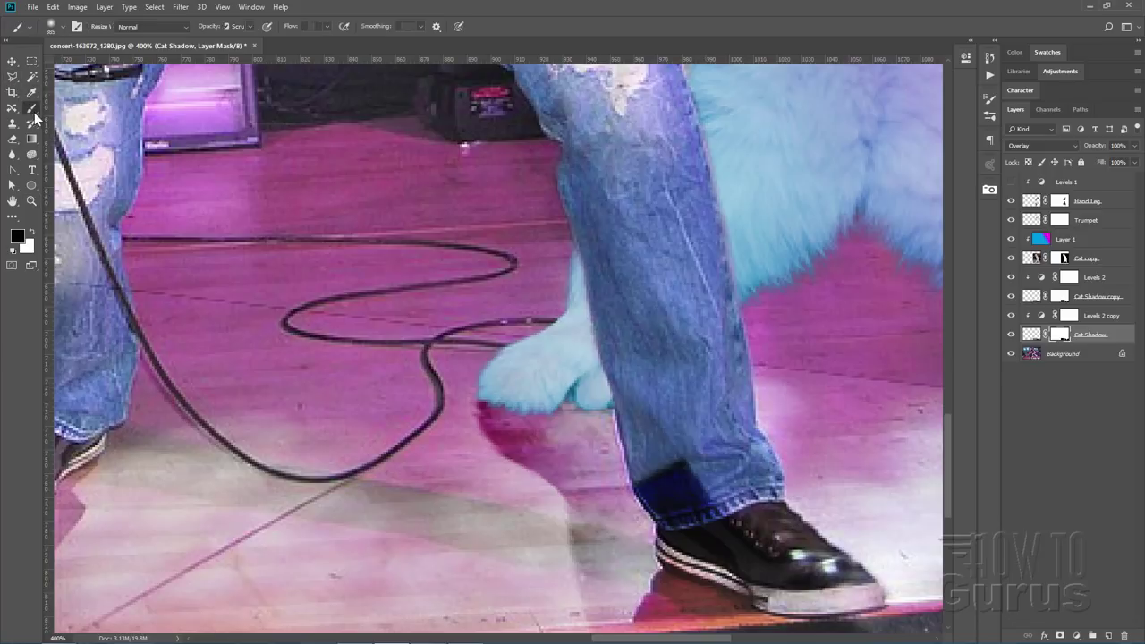
{"action": "left_click", "coordinate": [64, 24]}
{"action": "left_click", "coordinate": [78, 65]}
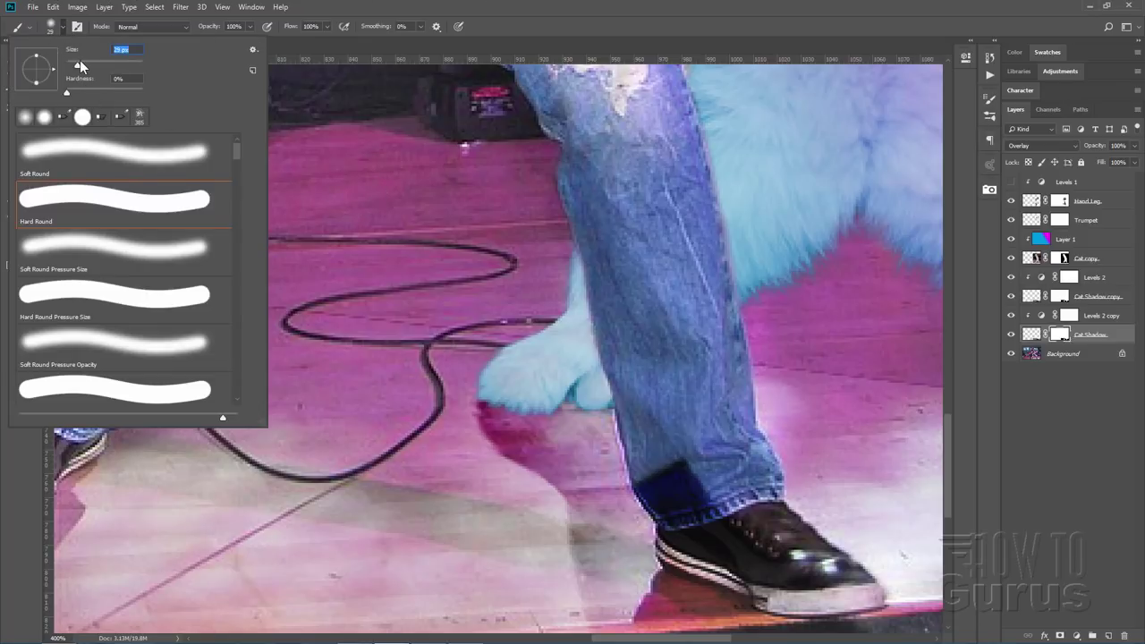
{"action": "left_click_drag", "start_coordinate": [74, 68], "coordinate": [70, 66]}
{"action": "left_click", "coordinate": [104, 90]}
{"action": "left_click", "coordinate": [61, 31]}
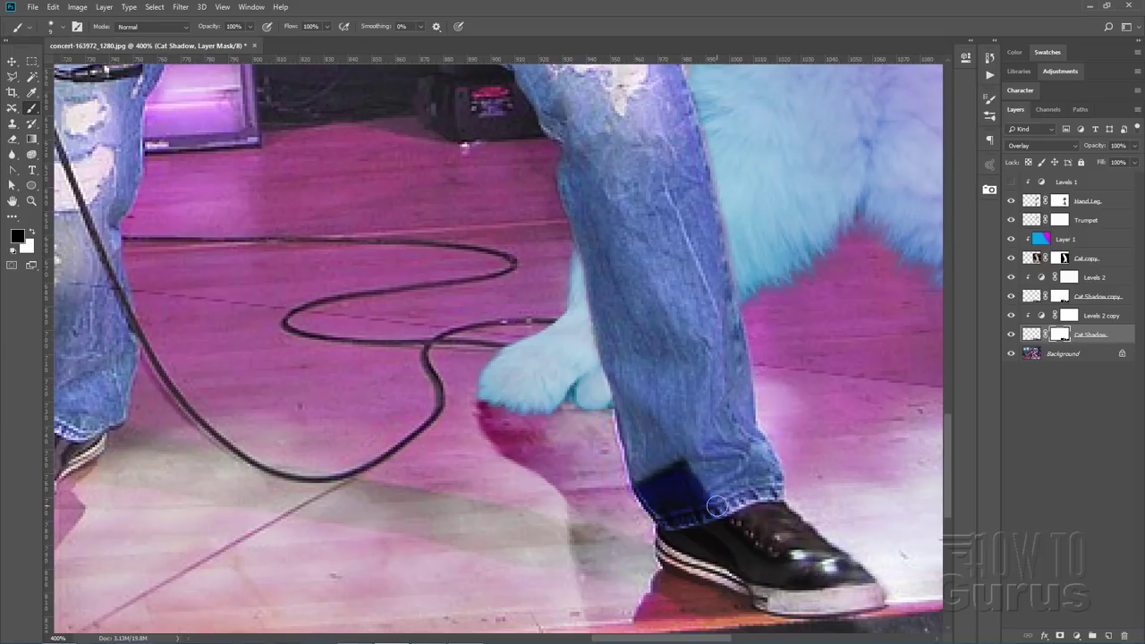
{"action": "mouse_move", "coordinate": [687, 460]}
{"action": "left_mouse_down"}
{"action": "mouse_move", "coordinate": [685, 495]}
{"action": "mouse_move", "coordinate": [659, 473]}
{"action": "mouse_move", "coordinate": [640, 476]}
{"action": "mouse_move", "coordinate": [681, 532]}
{"action": "mouse_move", "coordinate": [687, 501]}
{"action": "mouse_move", "coordinate": [706, 531]}
{"action": "mouse_move", "coordinate": [677, 523]}
{"action": "mouse_move", "coordinate": [675, 546]}
{"action": "mouse_move", "coordinate": [749, 575]}
{"action": "mouse_move", "coordinate": [713, 545]}
{"action": "mouse_move", "coordinate": [715, 556]}
{"action": "mouse_move", "coordinate": [773, 572]}
{"action": "mouse_move", "coordinate": [782, 550]}
{"action": "mouse_move", "coordinate": [811, 579]}
{"action": "mouse_move", "coordinate": [789, 585]}
{"action": "mouse_move", "coordinate": [839, 584]}
{"action": "mouse_move", "coordinate": [786, 586]}
{"action": "mouse_move", "coordinate": [766, 600]}
{"action": "mouse_move", "coordinate": [731, 572]}
{"action": "mouse_move", "coordinate": [667, 546]}
{"action": "left_mouse_up"}
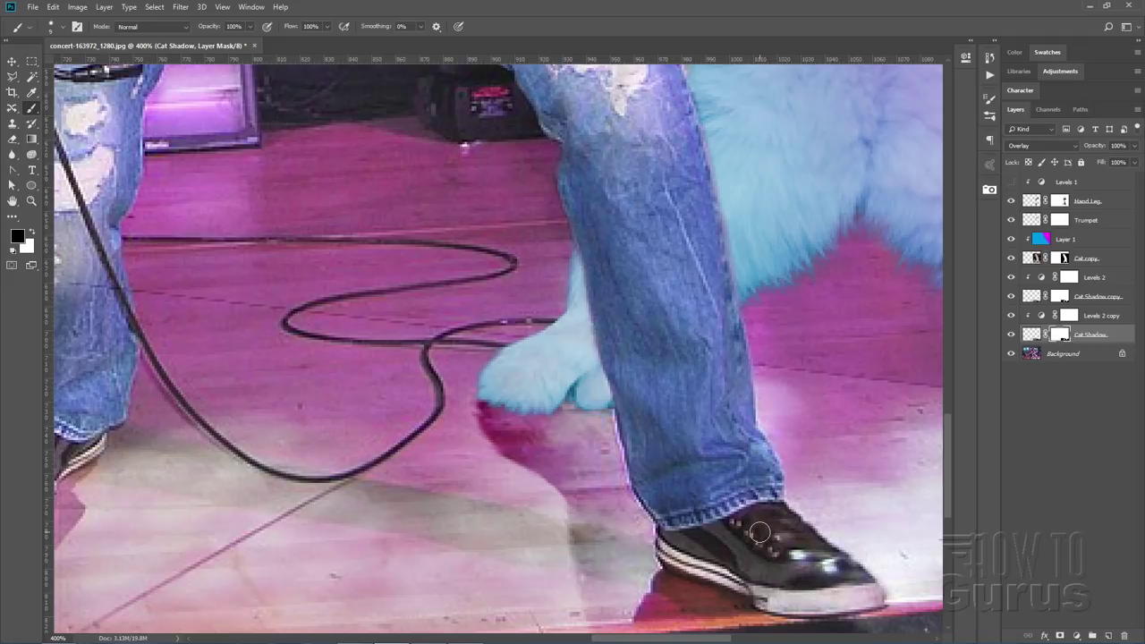
{"action": "key", "text": "z"}
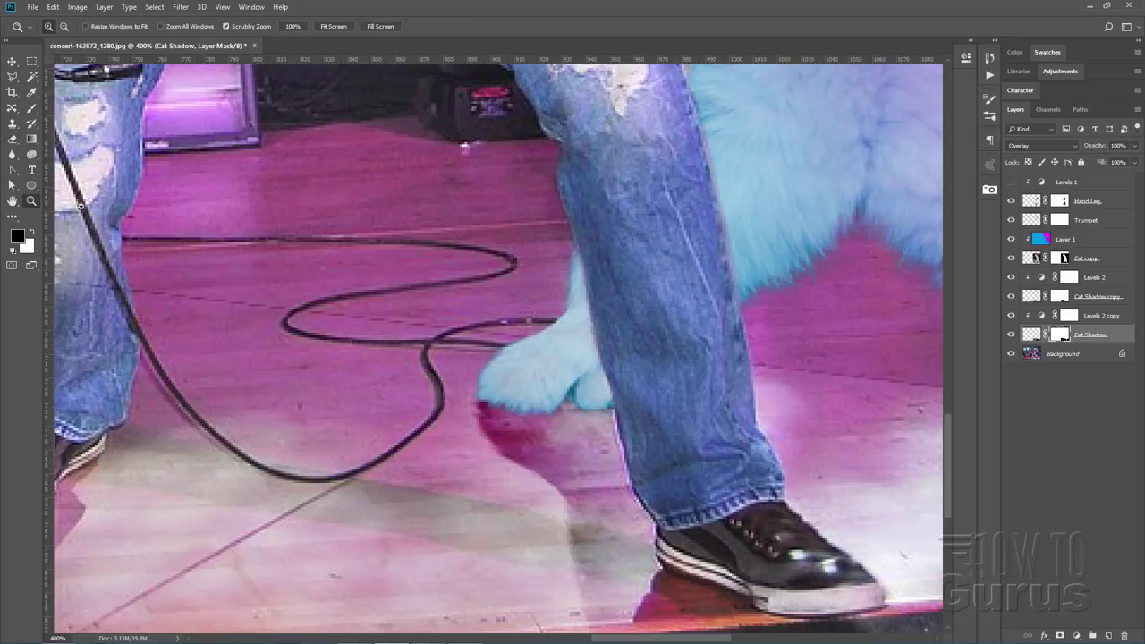
{"action": "left_click", "coordinate": [342, 29]}
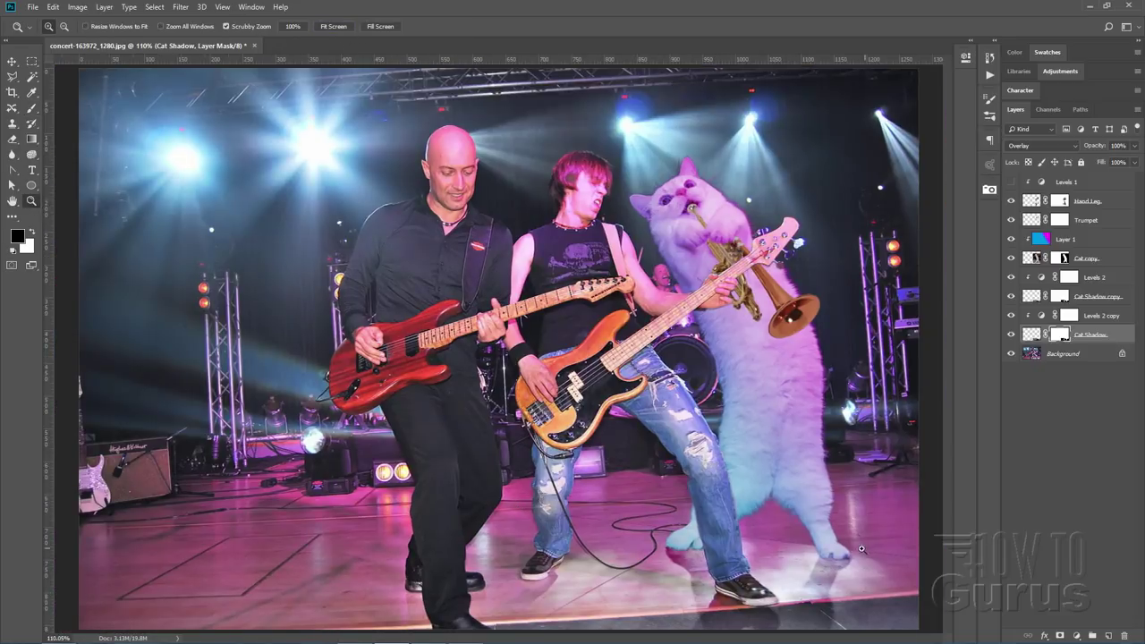
Step: Add a new empty layer directly above the Levels 2 adjustment layer
{"action": "left_click", "coordinate": [12, 61]}
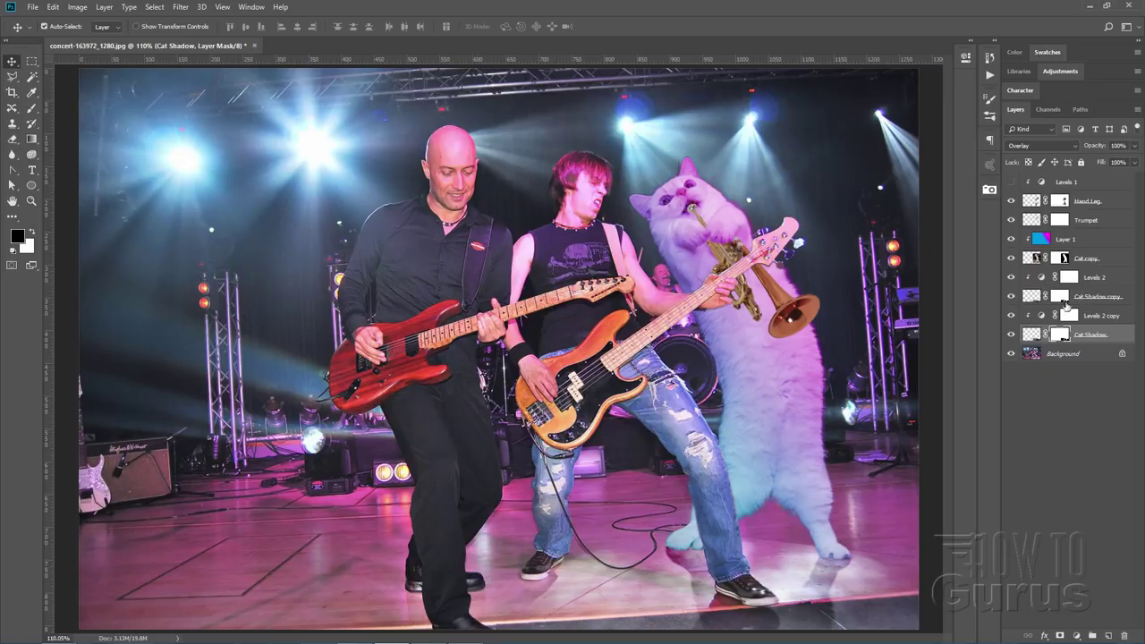
{"action": "left_click", "coordinate": [1114, 279]}
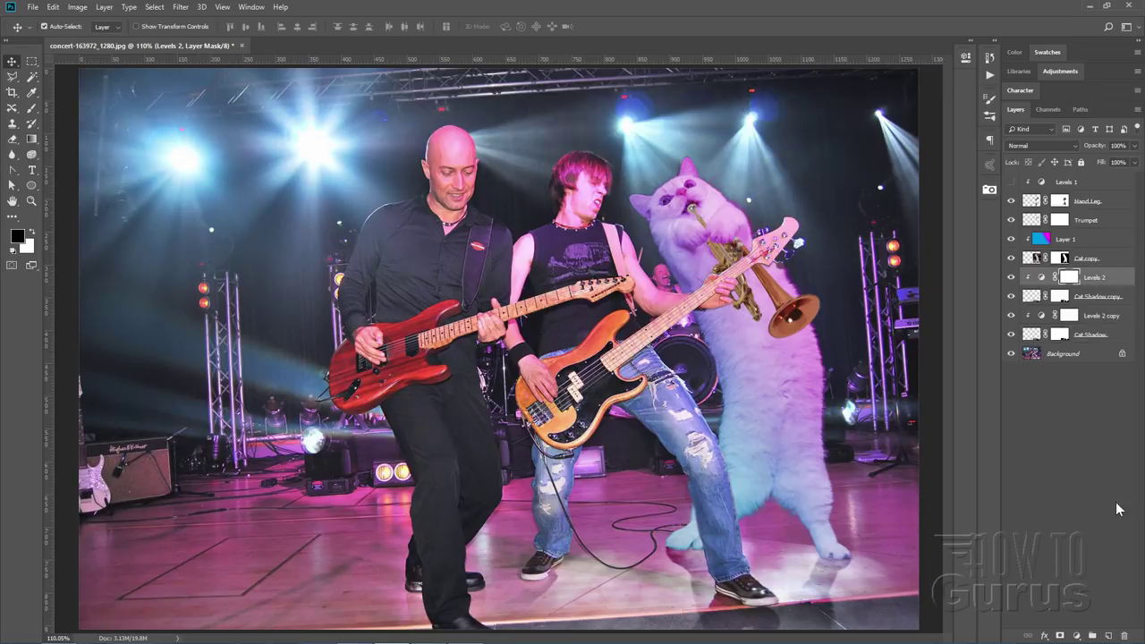
{"action": "left_click", "coordinate": [1109, 636]}
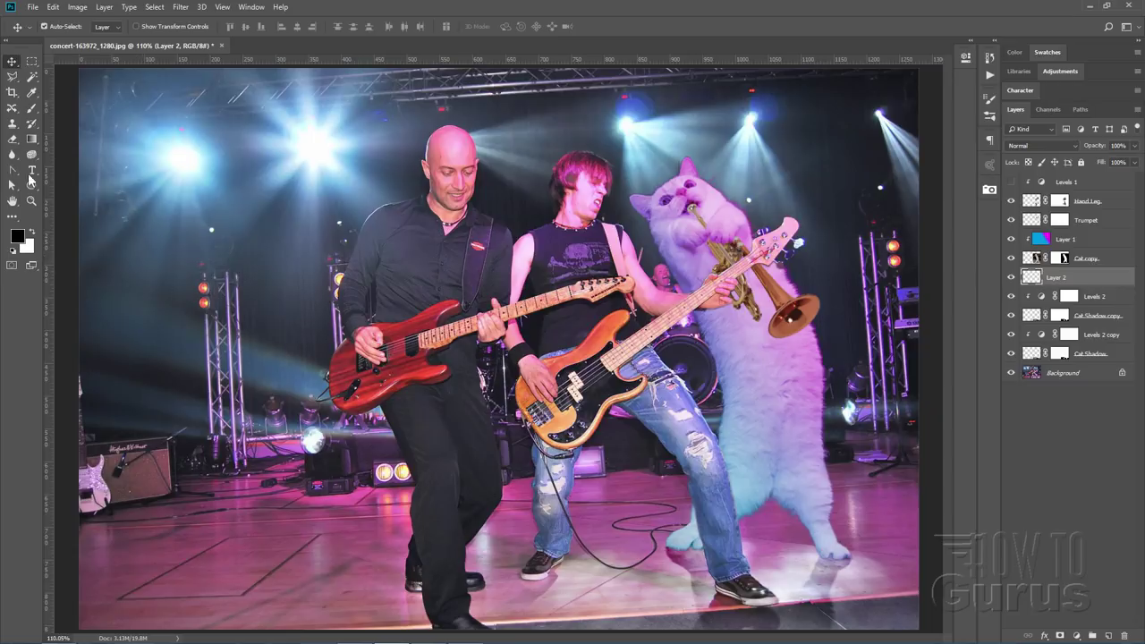
Step: Paint thick black shadow streaks with a size 30 brush from the cat's feet diagonally back across the stage floor
{"action": "left_click", "coordinate": [31, 109]}
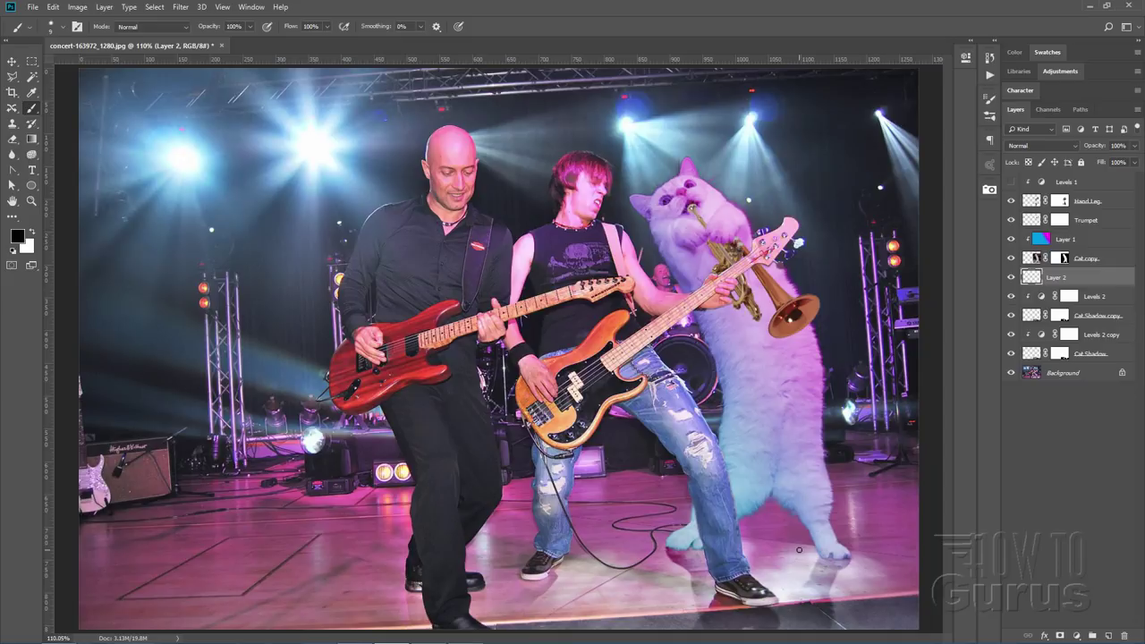
{"action": "key", "text": "bracketright"}
{"action": "key", "text": "bracketright"}
{"action": "key", "text": "bracketright"}
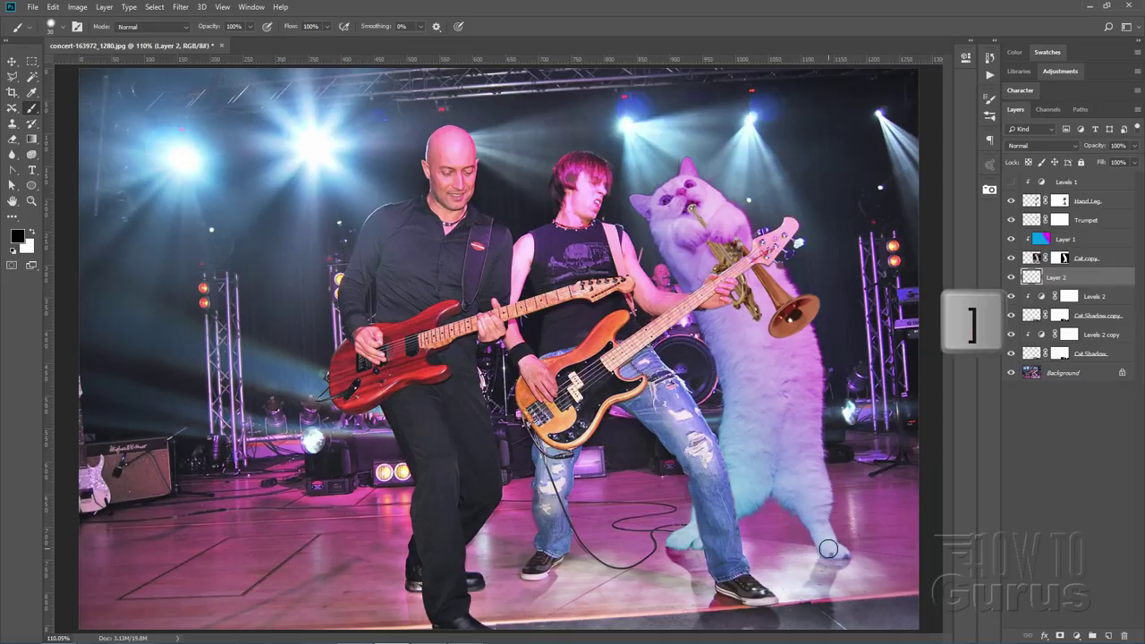
{"action": "left_click_drag", "start_coordinate": [829, 549], "coordinate": [604, 469]}
{"action": "mouse_move", "coordinate": [662, 535]}
{"action": "left_mouse_down"}
{"action": "mouse_move", "coordinate": [582, 500]}
{"action": "mouse_move", "coordinate": [703, 529]}
{"action": "left_mouse_up"}
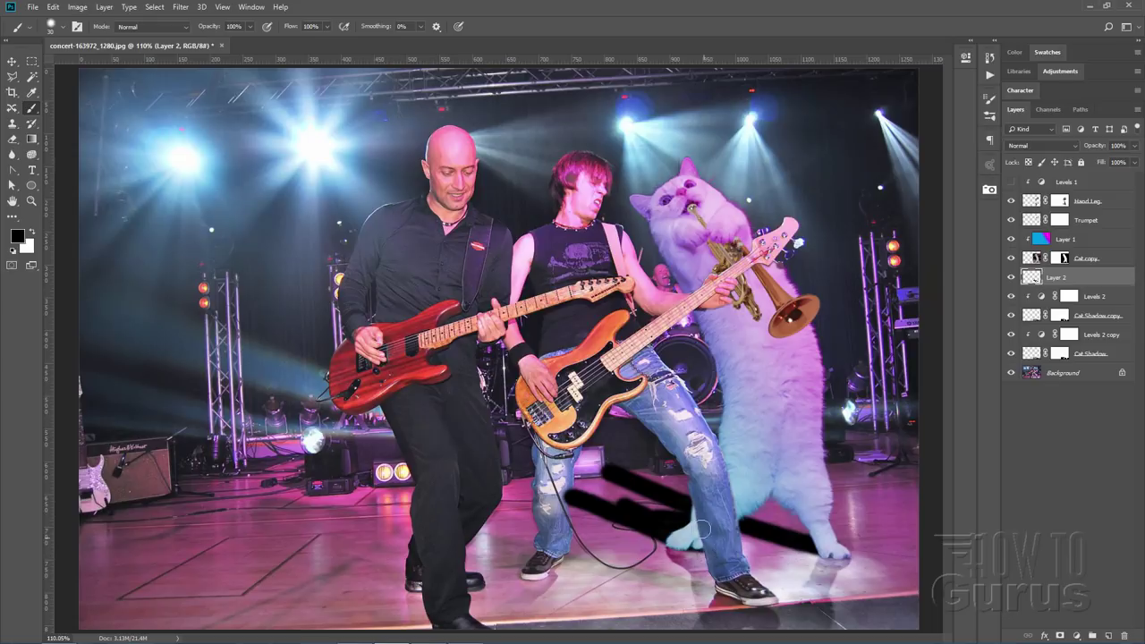
Step: Fade the far ends of the painted shadow streaks with a 400 px eraser
{"action": "left_click", "coordinate": [12, 140]}
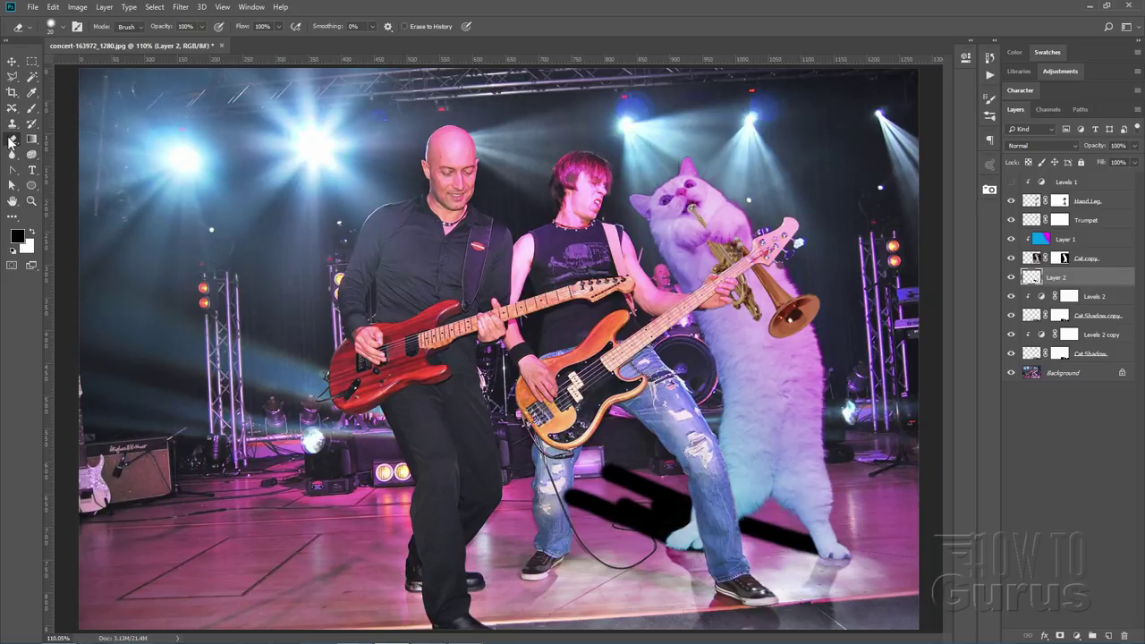
{"action": "left_click", "coordinate": [53, 26]}
{"action": "left_click_drag", "start_coordinate": [76, 68], "coordinate": [83, 66]}
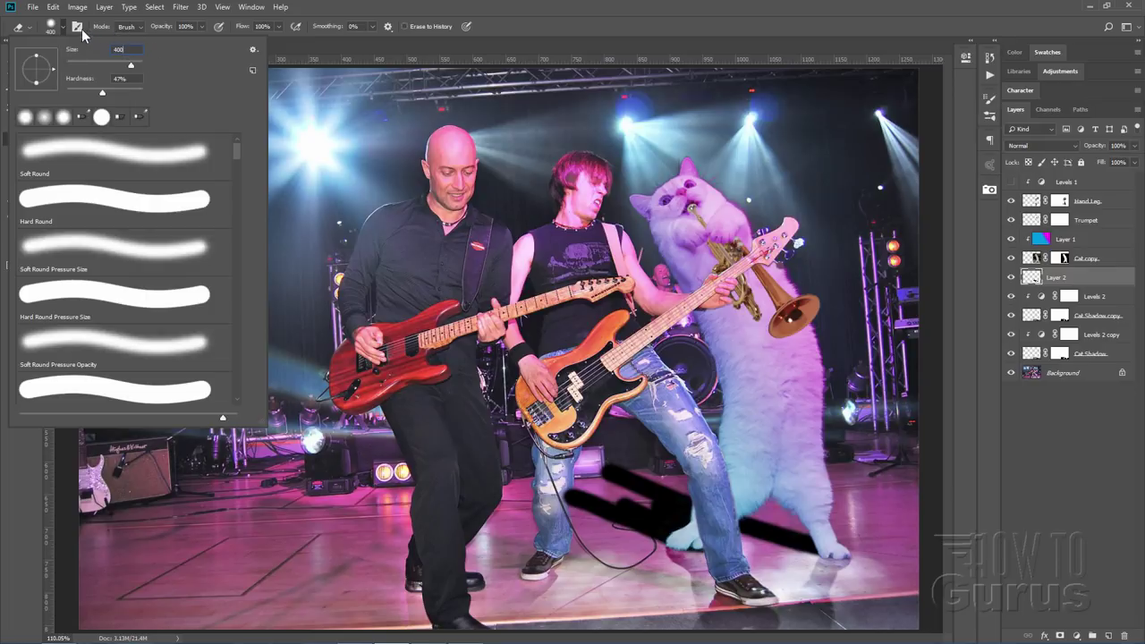
{"action": "key", "text": "Return"}
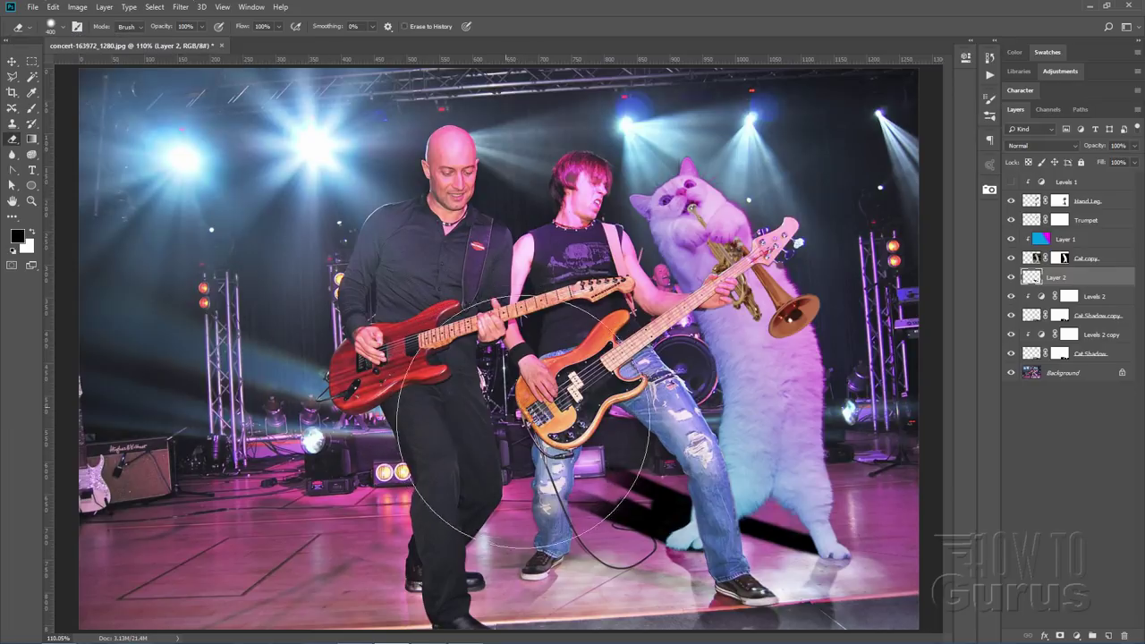
{"action": "left_click_drag", "start_coordinate": [512, 414], "coordinate": [555, 438]}
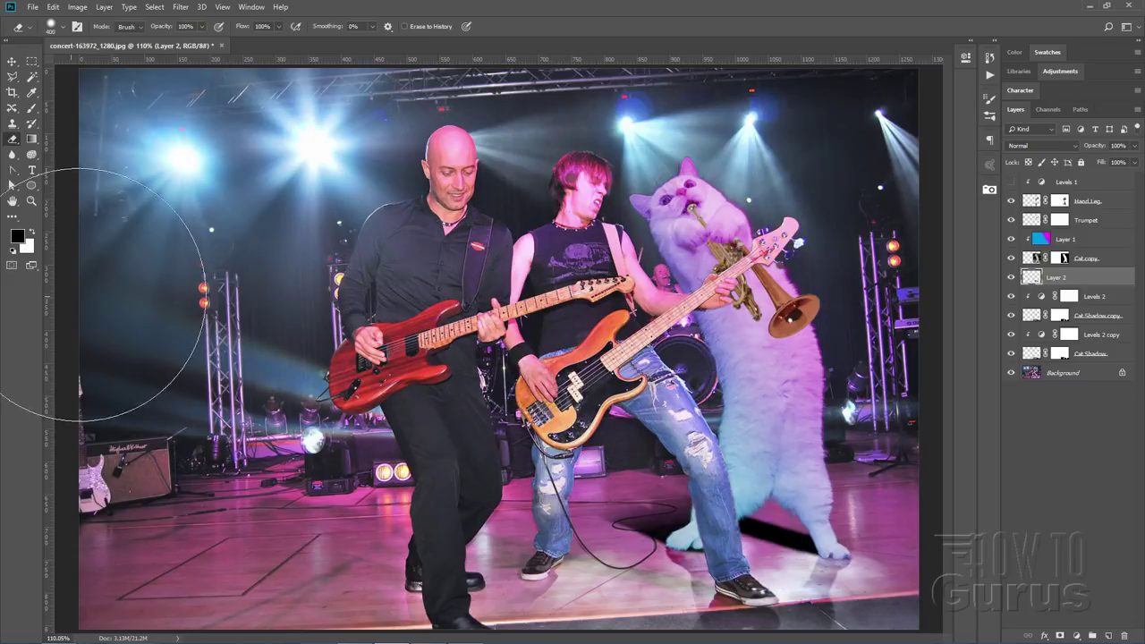
Step: Blend the painted shadow streaks on Layer 2 into the floor with the Hue blend mode at 66% opacity
{"action": "left_click", "coordinate": [12, 61]}
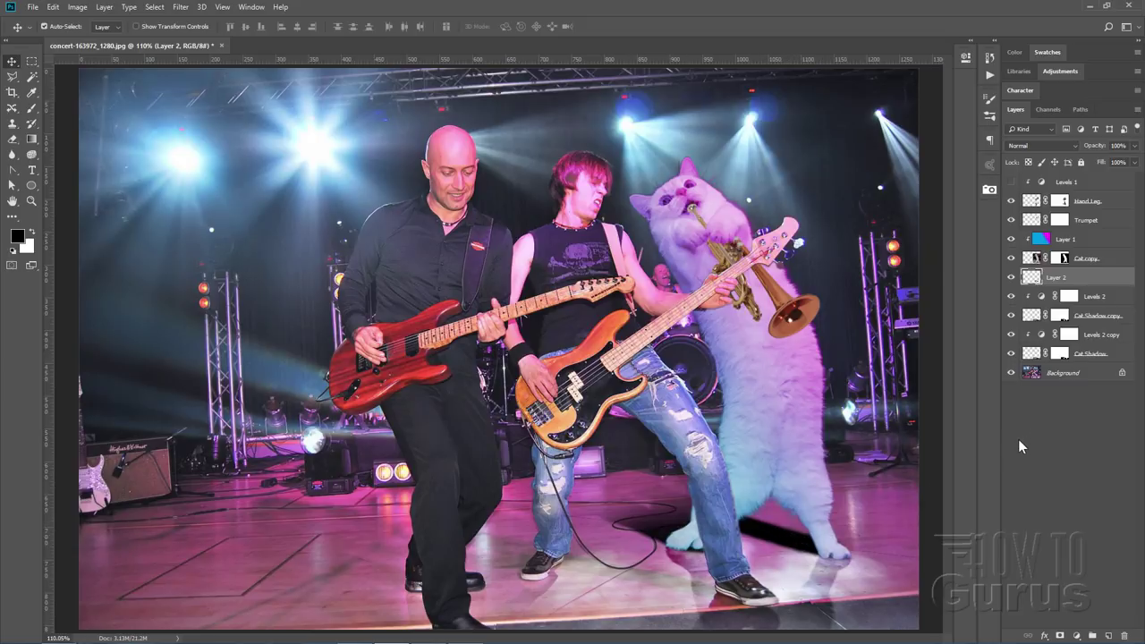
{"action": "left_click", "coordinate": [1042, 150]}
{"action": "key", "text": "Escape"}
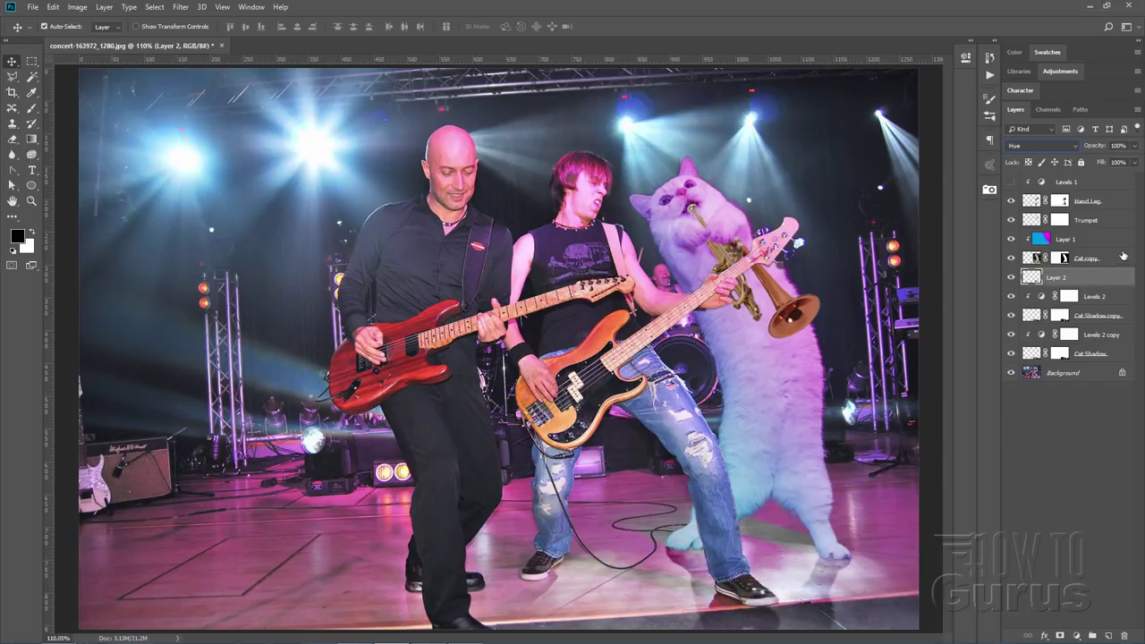
{"action": "left_click_drag", "start_coordinate": [1135, 145], "coordinate": [1107, 164]}
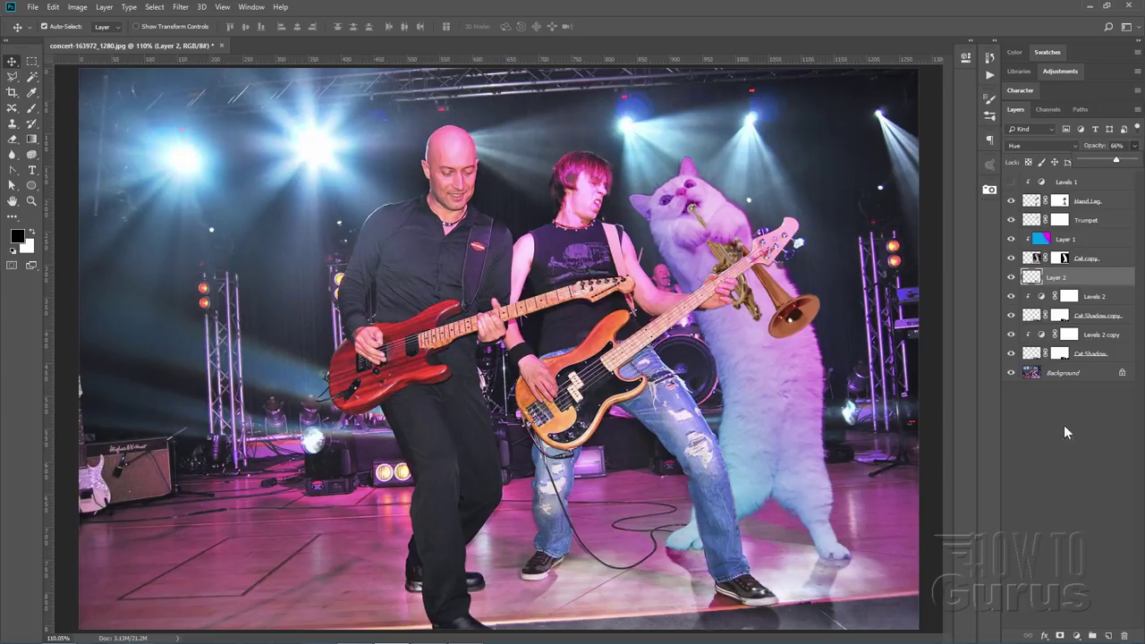
Step: On a new layer directly above Layer 2, paint thin black contact shadows under the cat's paws with an 18 px brush
{"action": "left_click", "coordinate": [1107, 634]}
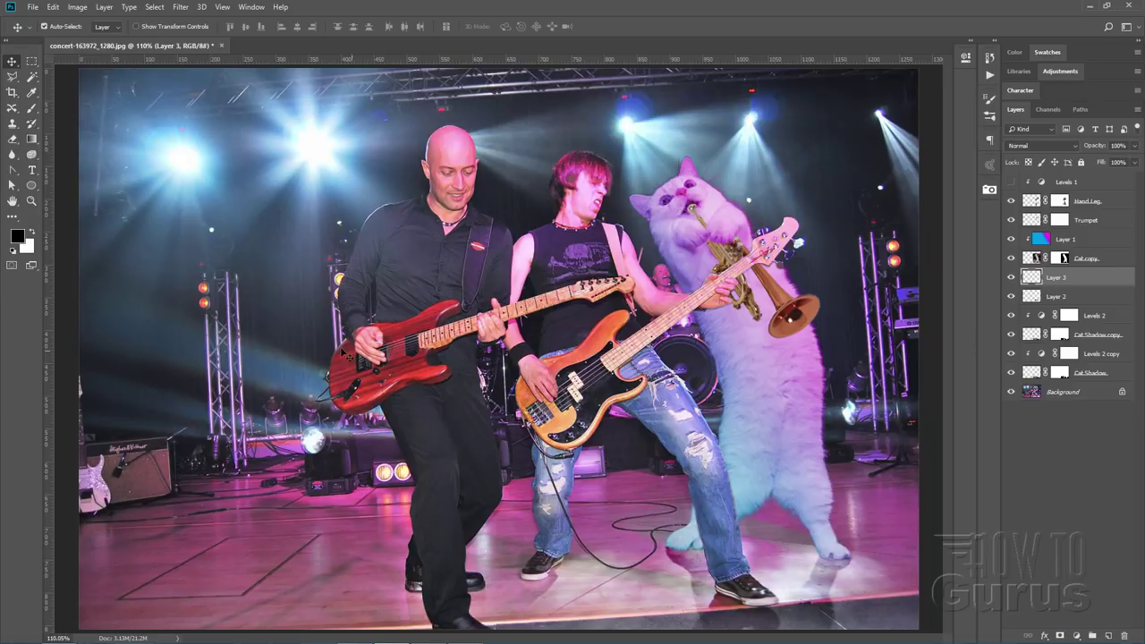
{"action": "key", "text": "z"}
{"action": "left_click_drag", "start_coordinate": [743, 549], "coordinate": [819, 562]}
{"action": "left_click_drag", "start_coordinate": [666, 632], "coordinate": [699, 641]}
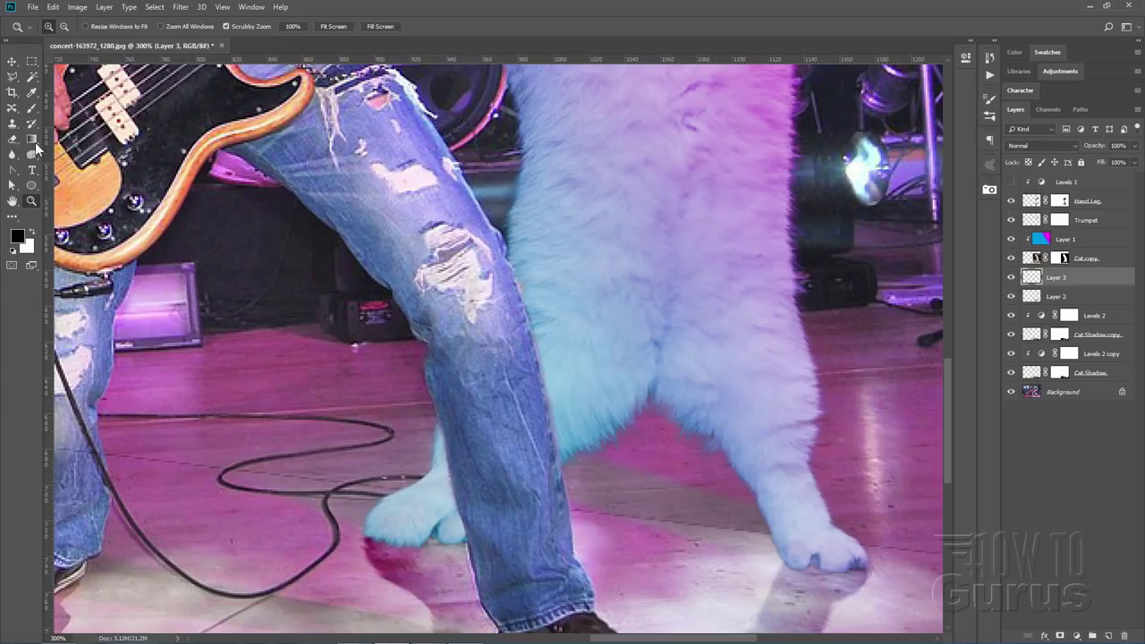
{"action": "left_click", "coordinate": [31, 108]}
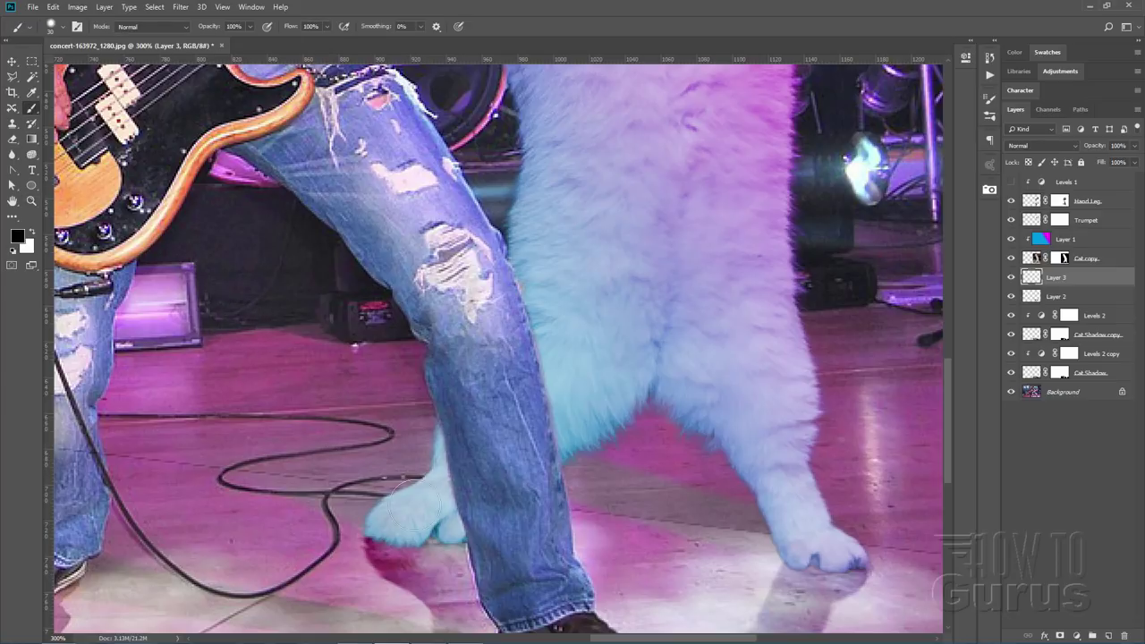
{"action": "left_click", "coordinate": [62, 27]}
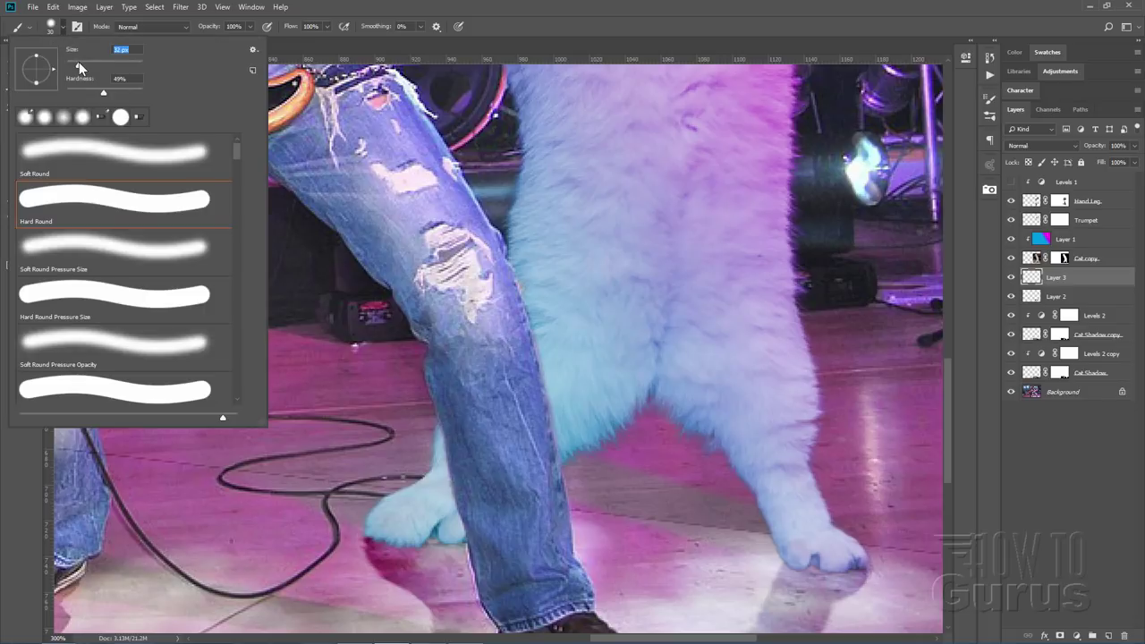
{"action": "left_click", "coordinate": [62, 28]}
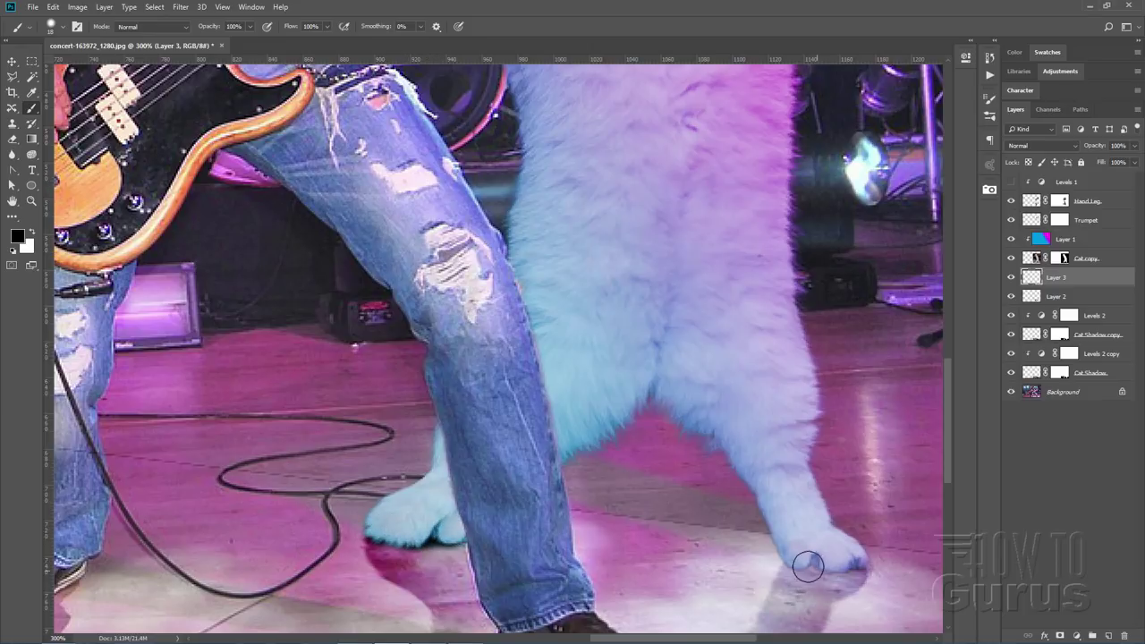
{"action": "left_click_drag", "start_coordinate": [799, 560], "coordinate": [849, 560]}
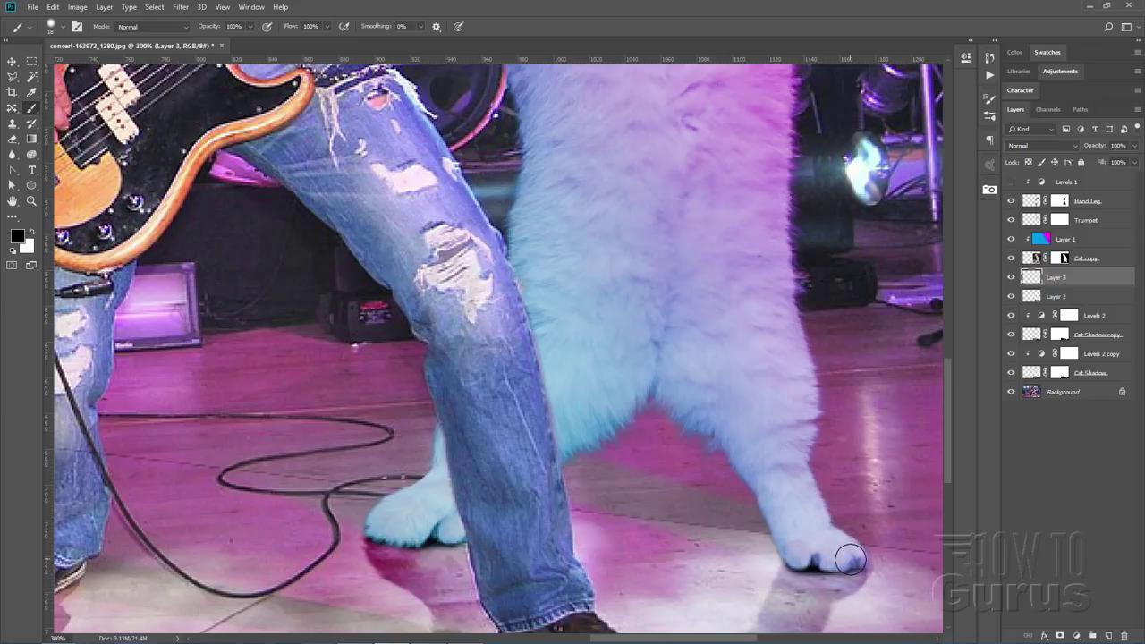
{"action": "left_click", "coordinate": [13, 61]}
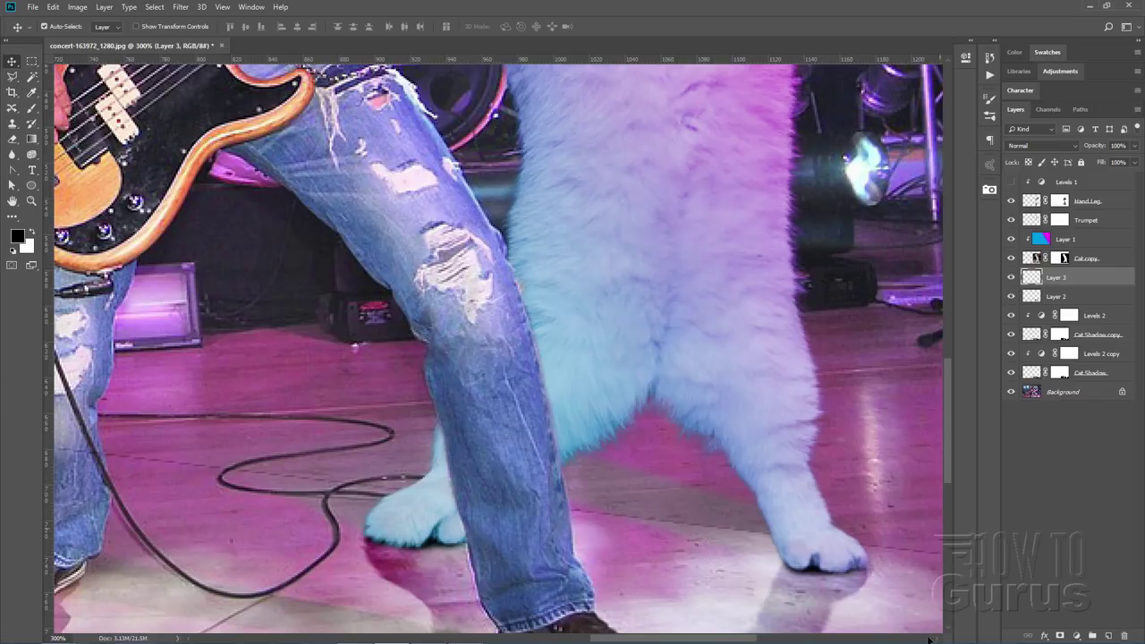
Step: Lower the opacity of the contact shadow layer to 72% and fit the whole image in view
{"action": "left_click", "coordinate": [1136, 146]}
{"action": "left_click_drag", "start_coordinate": [1133, 163], "coordinate": [1120, 165]}
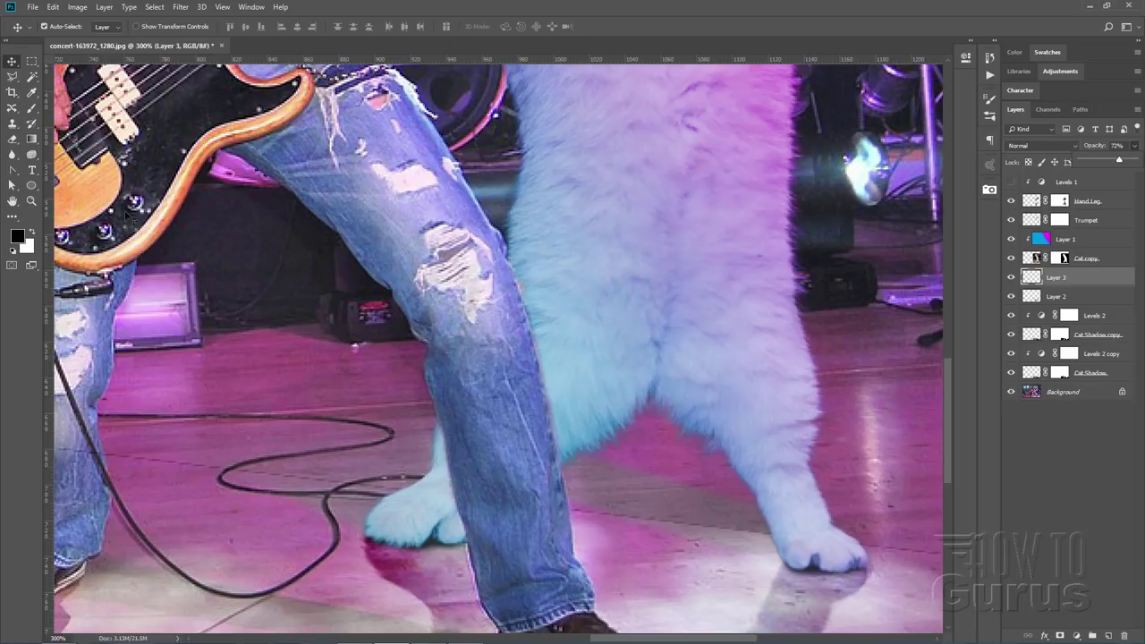
{"action": "left_click", "coordinate": [31, 201]}
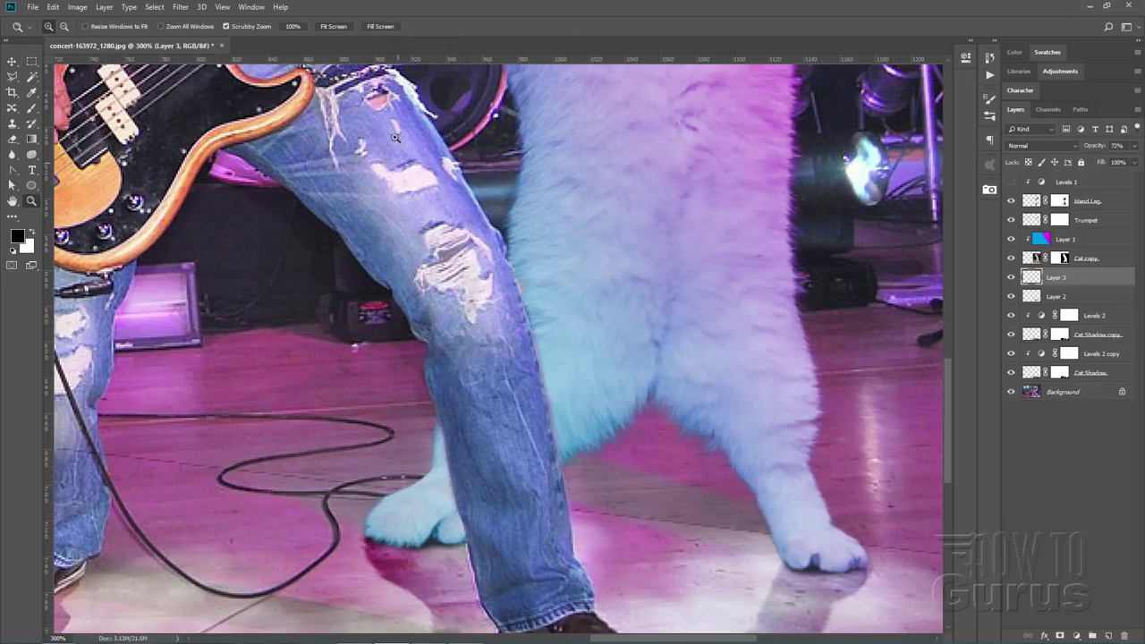
{"action": "left_click", "coordinate": [341, 27]}
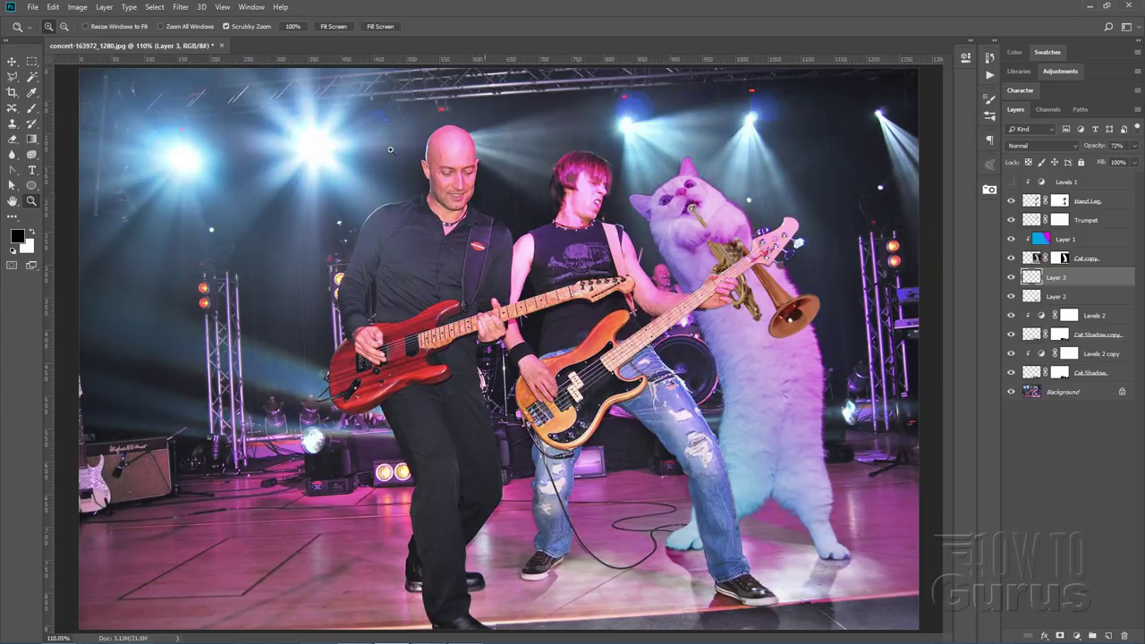
{"action": "left_click", "coordinate": [12, 61]}
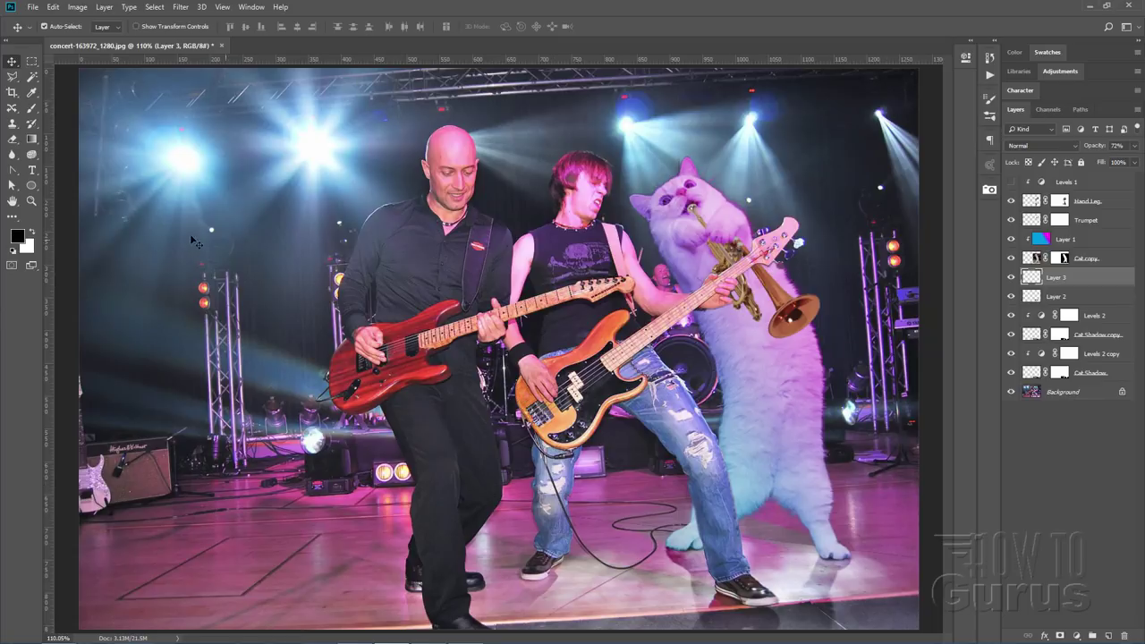
Step: Crop the image to a 1 : 1 (Square) ratio, framing both guitarists and the entire trumpet-playing cat
{"action": "key", "text": "c"}
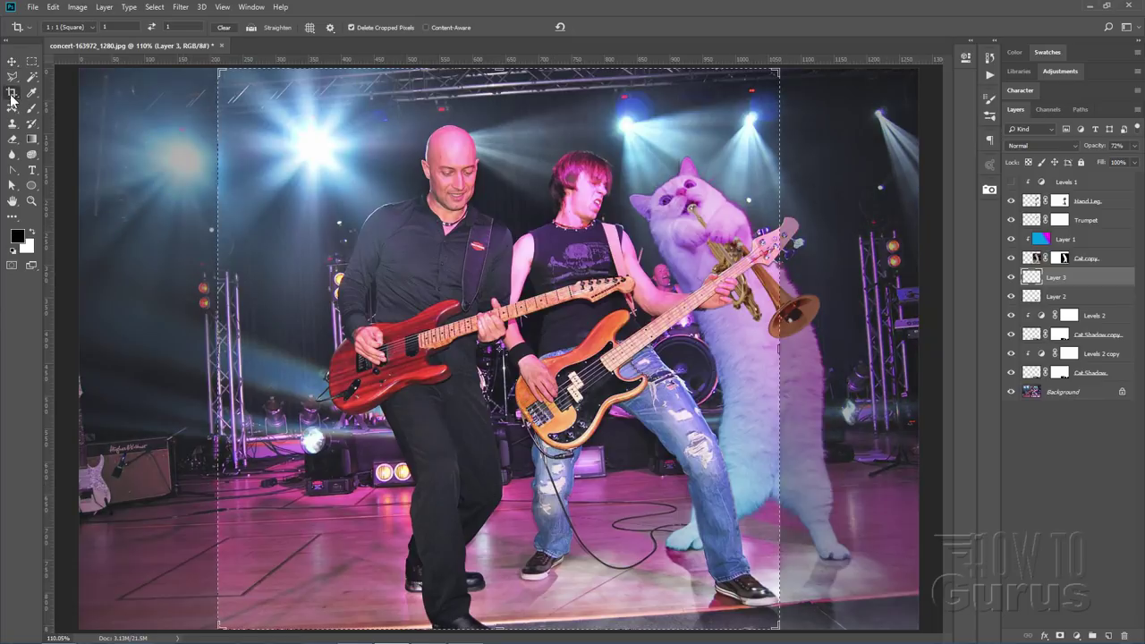
{"action": "left_click", "coordinate": [95, 29]}
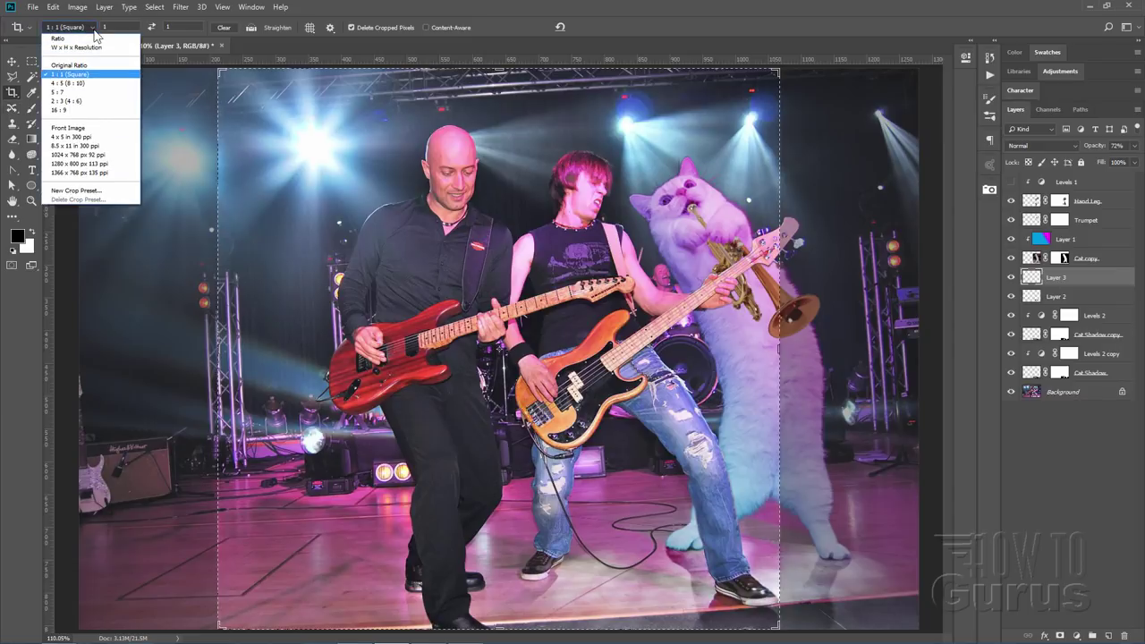
{"action": "left_click", "coordinate": [73, 77]}
{"action": "left_click", "coordinate": [72, 74]}
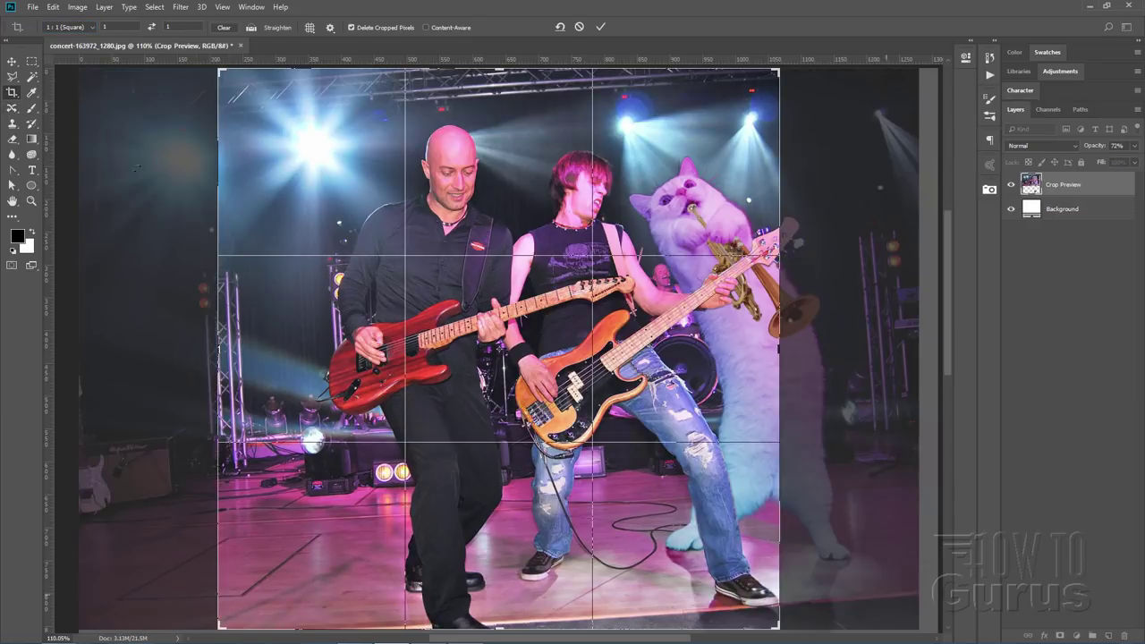
{"action": "left_click_drag", "start_coordinate": [257, 348], "coordinate": [152, 347]}
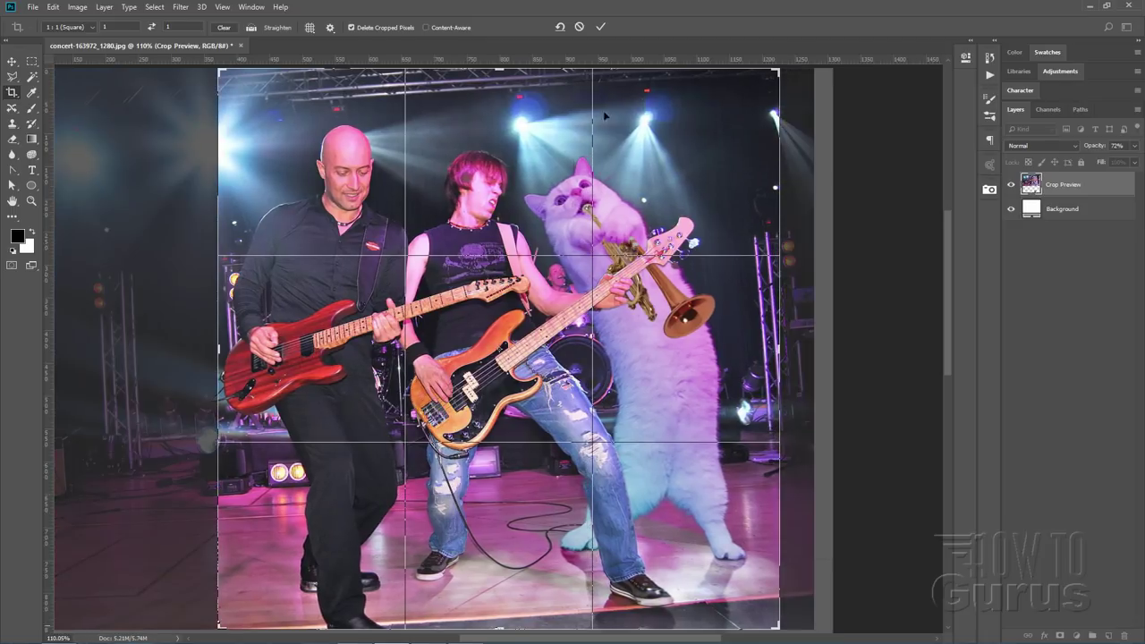
{"action": "left_click", "coordinate": [601, 28]}
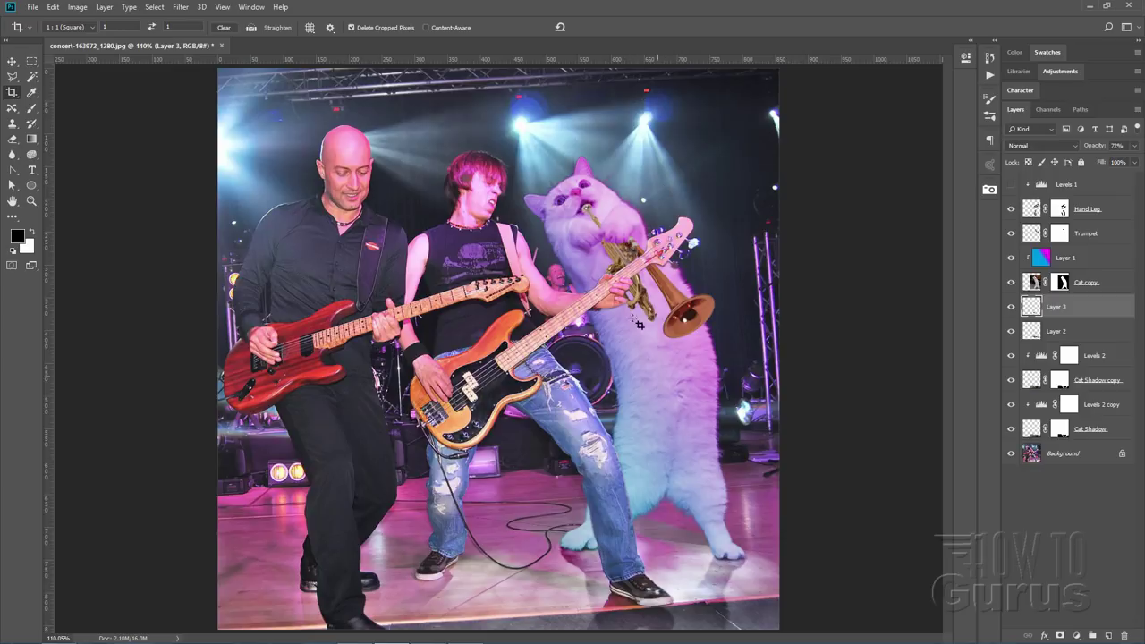
{"action": "left_click", "coordinate": [12, 61]}
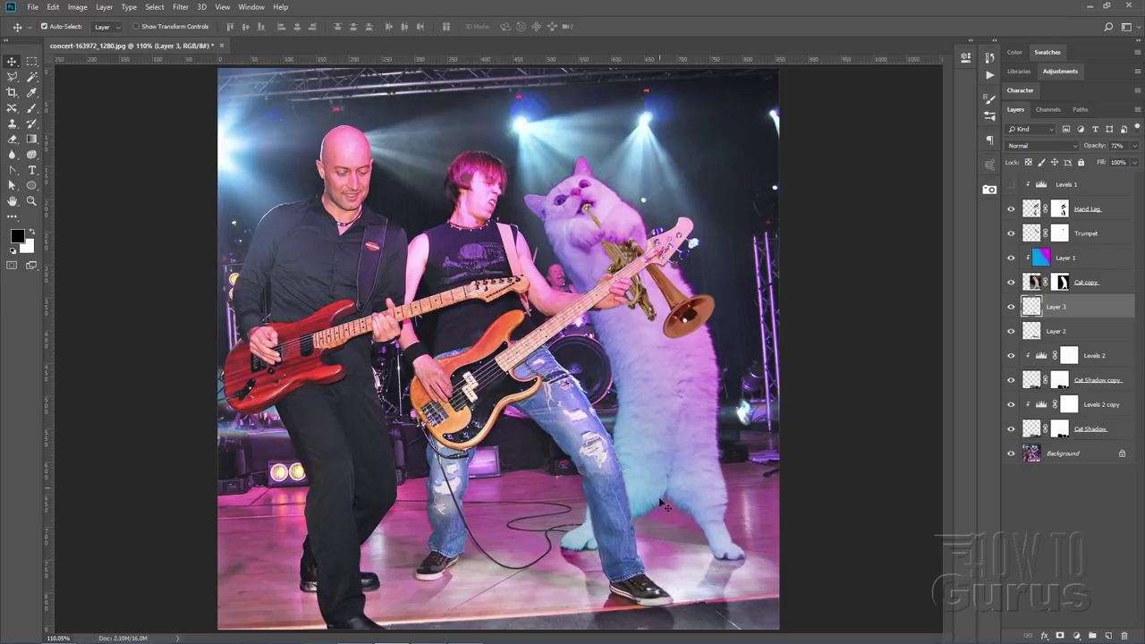